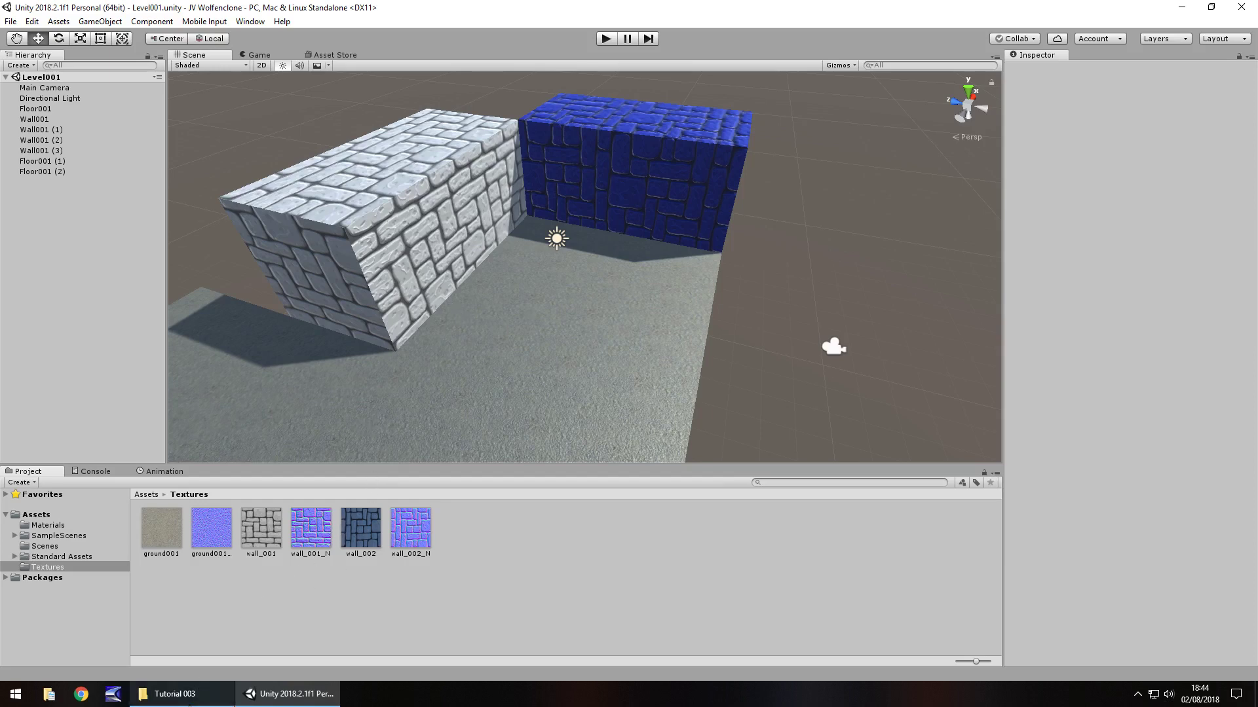
Import the door_001 and door_002 textures from the Tutorial 003 folder into the project's Textures folder
{"action": "left_click", "coordinate": [175, 694]}
{"action": "left_click_drag", "start_coordinate": [211, 156], "coordinate": [478, 534]}
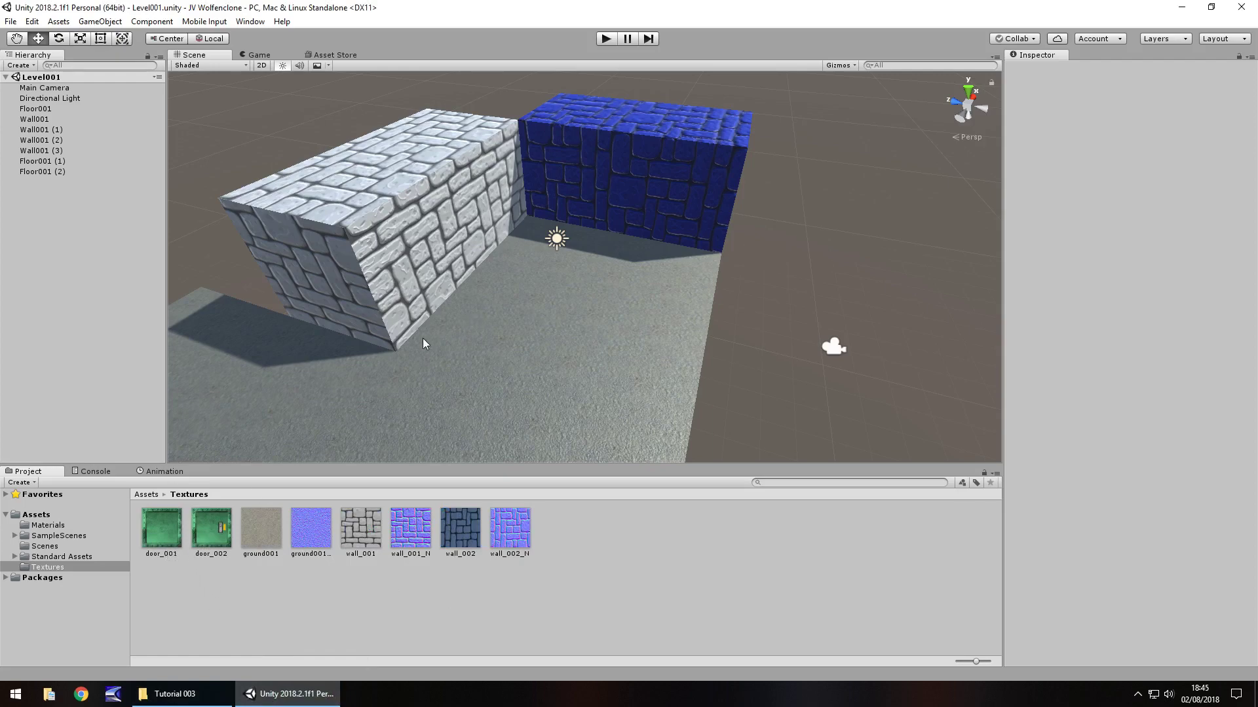
Duplicate the end white wall block Wall001 (1) and move the copy along X to -9, leaving a doorway gap
{"action": "left_click_drag", "start_coordinate": [424, 340], "coordinate": [473, 337], "text": "alt"}
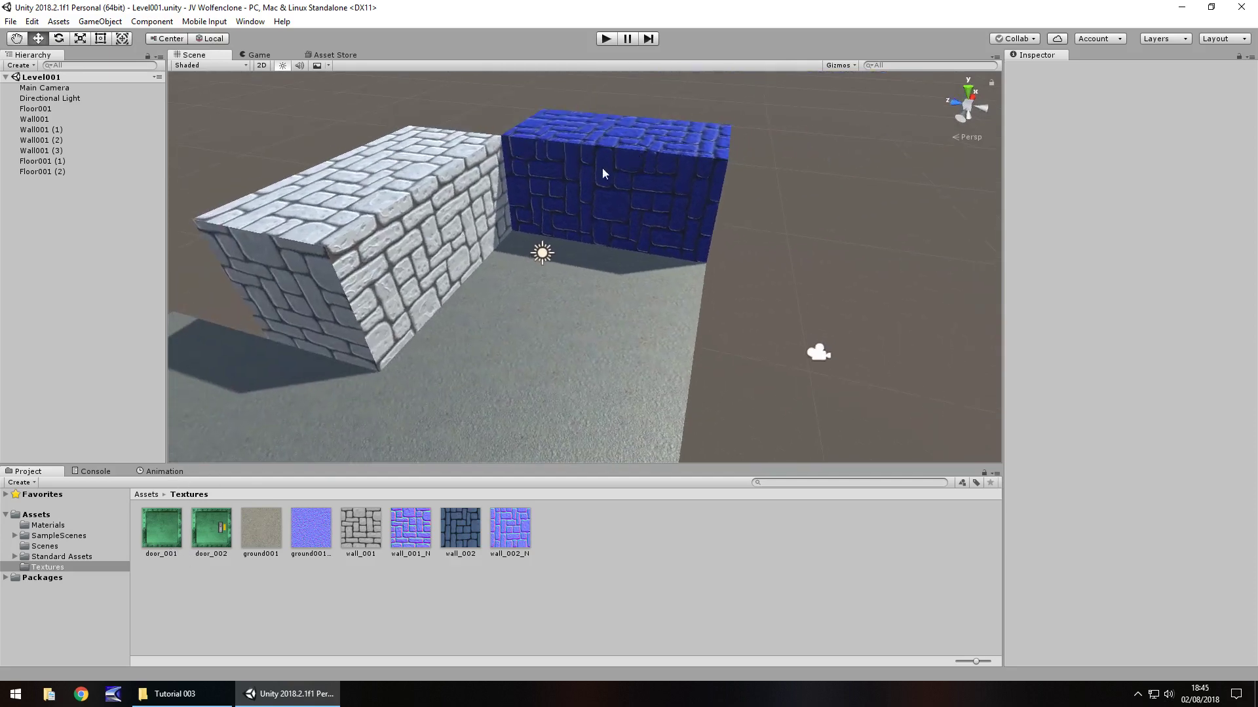
{"action": "left_click_drag", "start_coordinate": [485, 208], "coordinate": [301, 267], "text": "alt"}
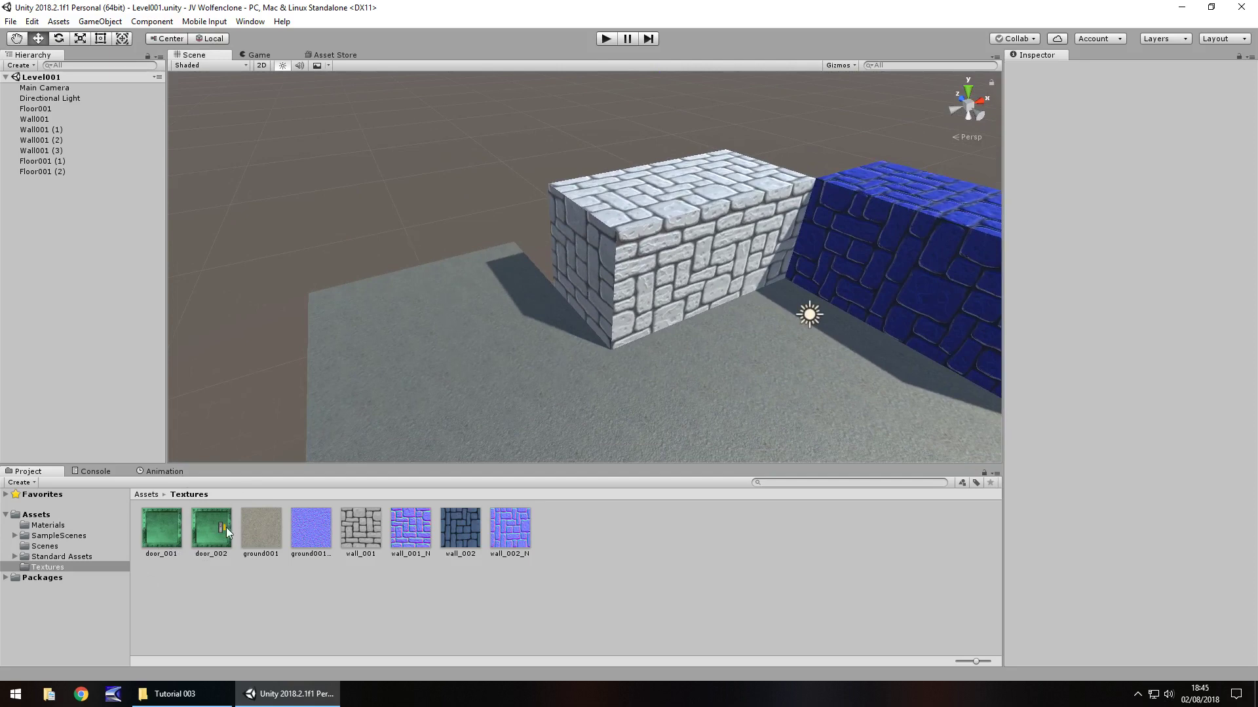
{"action": "left_click", "coordinate": [642, 302]}
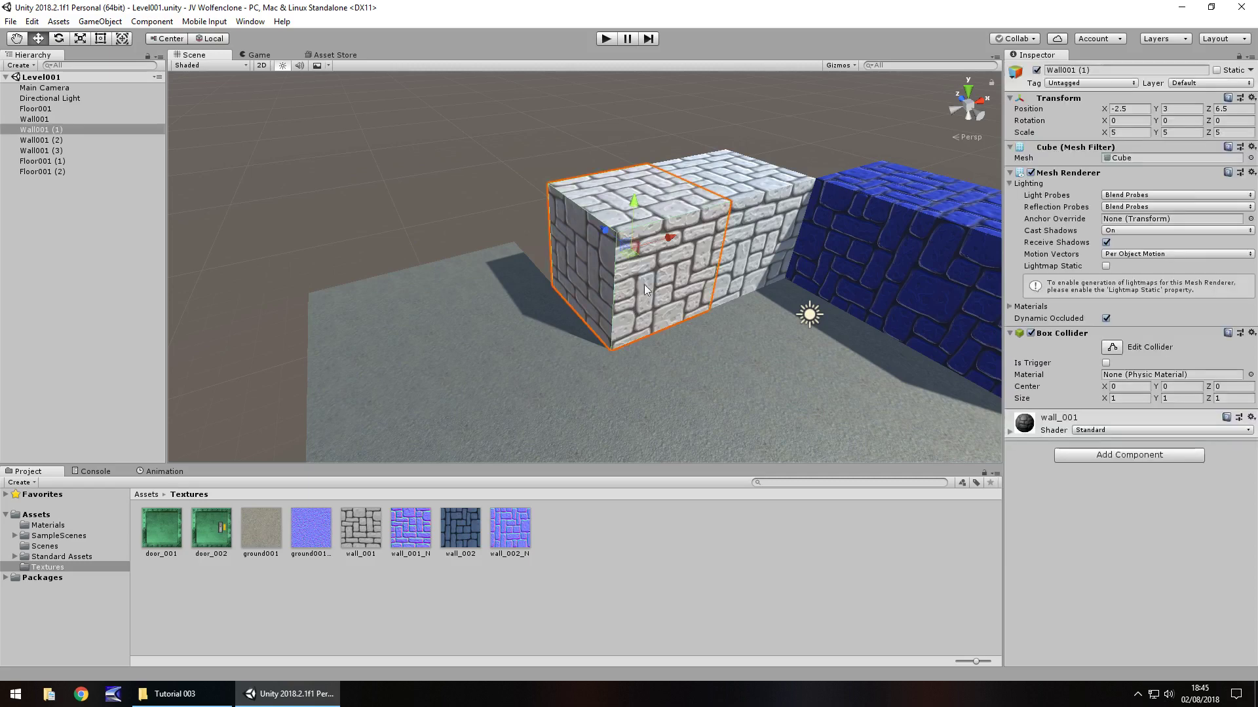
{"action": "key", "text": "ctrl+d"}
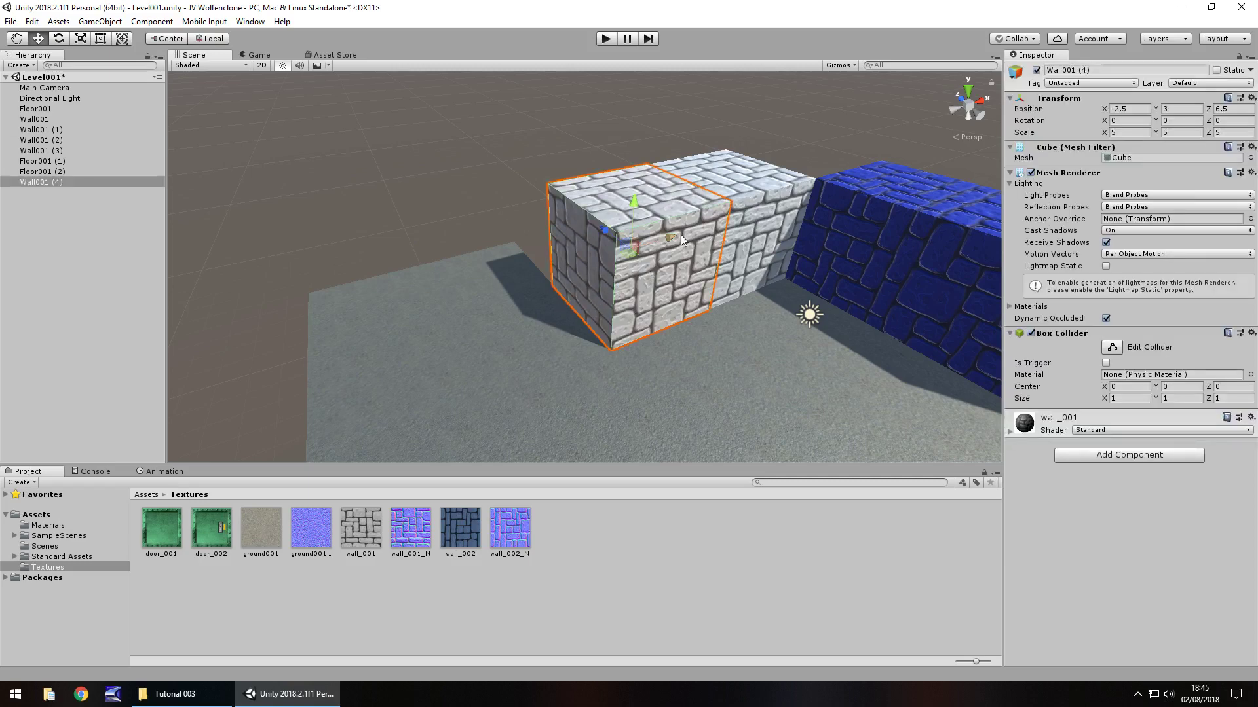
{"action": "left_click_drag", "start_coordinate": [681, 235], "coordinate": [573, 271], "text": "ctrl"}
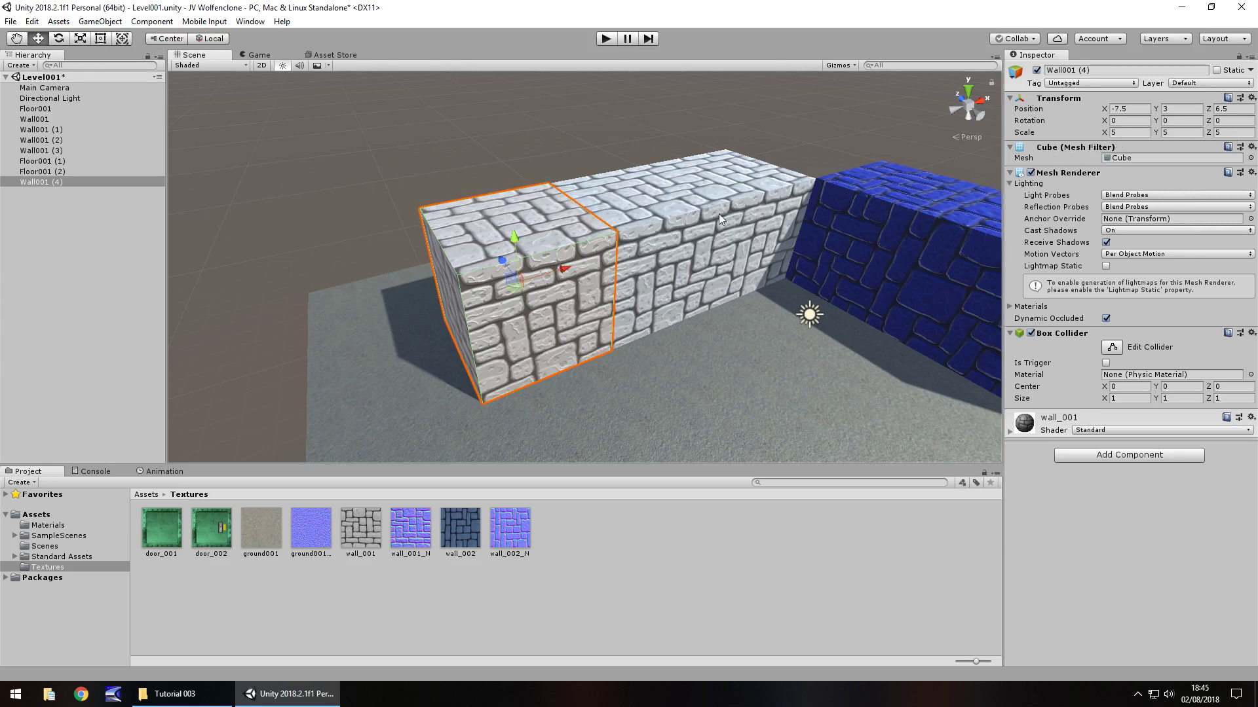
{"action": "left_click_drag", "start_coordinate": [571, 267], "coordinate": [532, 281], "text": "ctrl"}
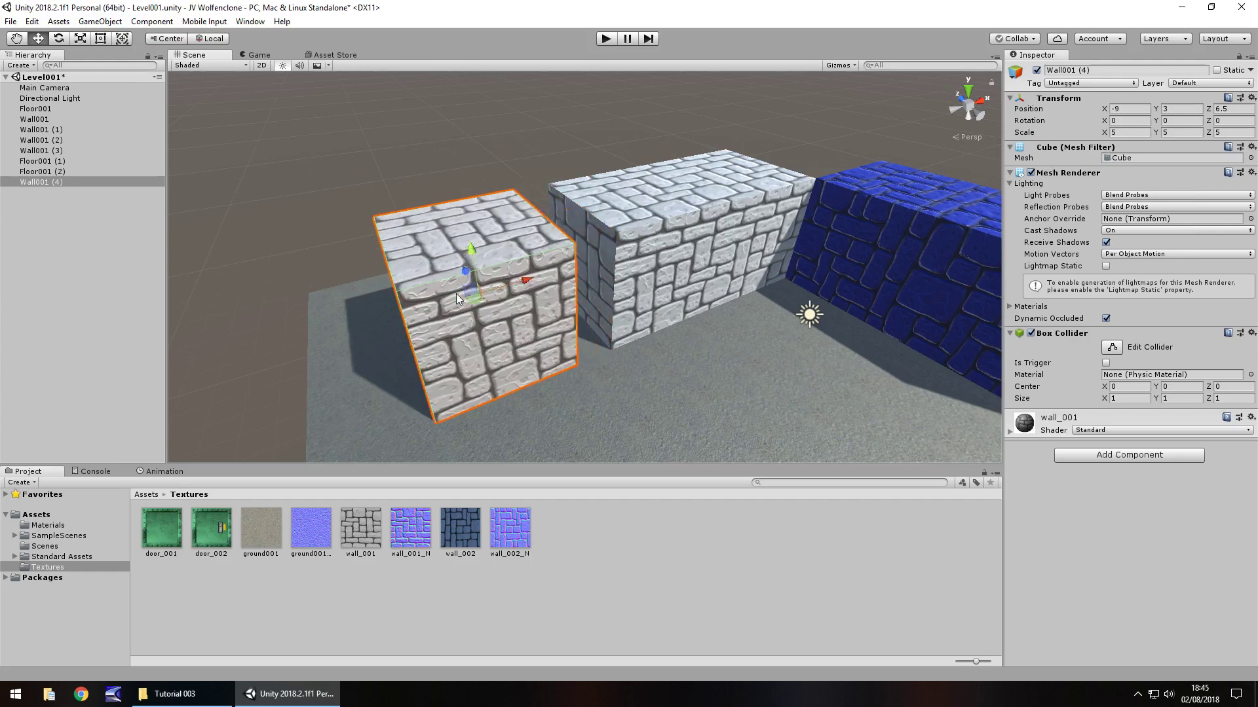
Scale the outer blue block Wall001 (3) to 6 on all axes and move it to Z -4.5
{"action": "left_click_drag", "start_coordinate": [460, 298], "coordinate": [583, 336], "text": "alt"}
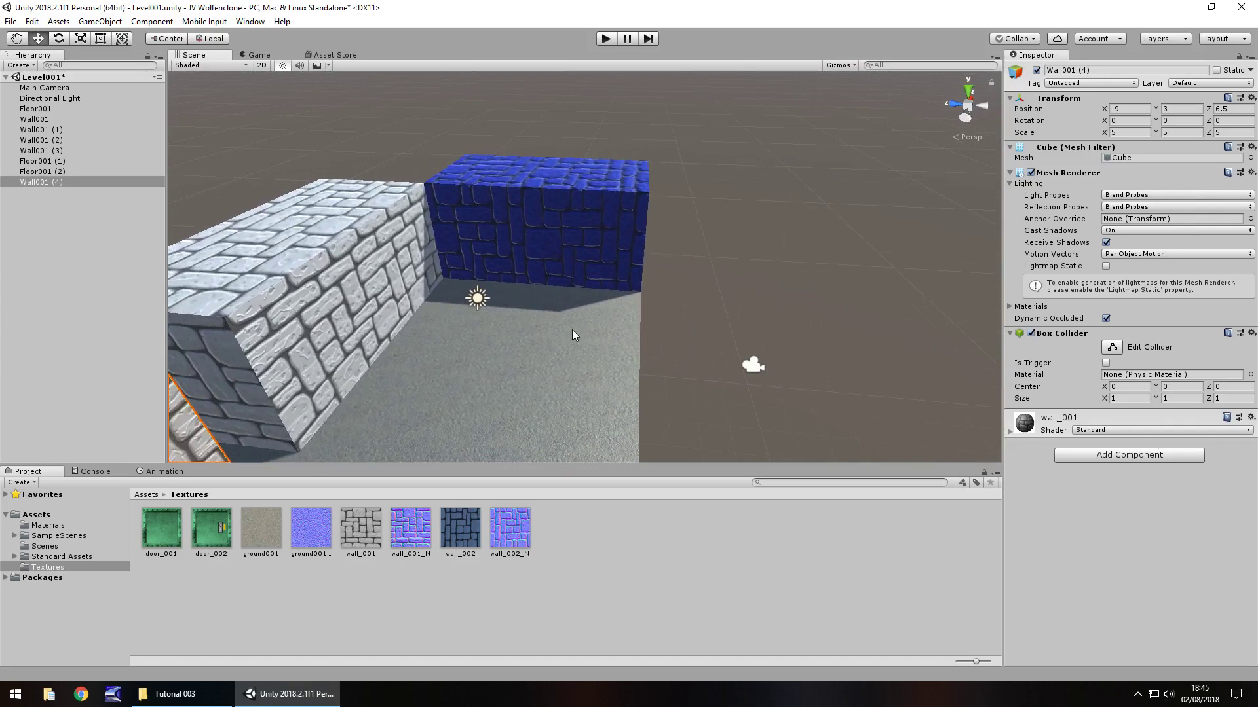
{"action": "left_click", "coordinate": [583, 252]}
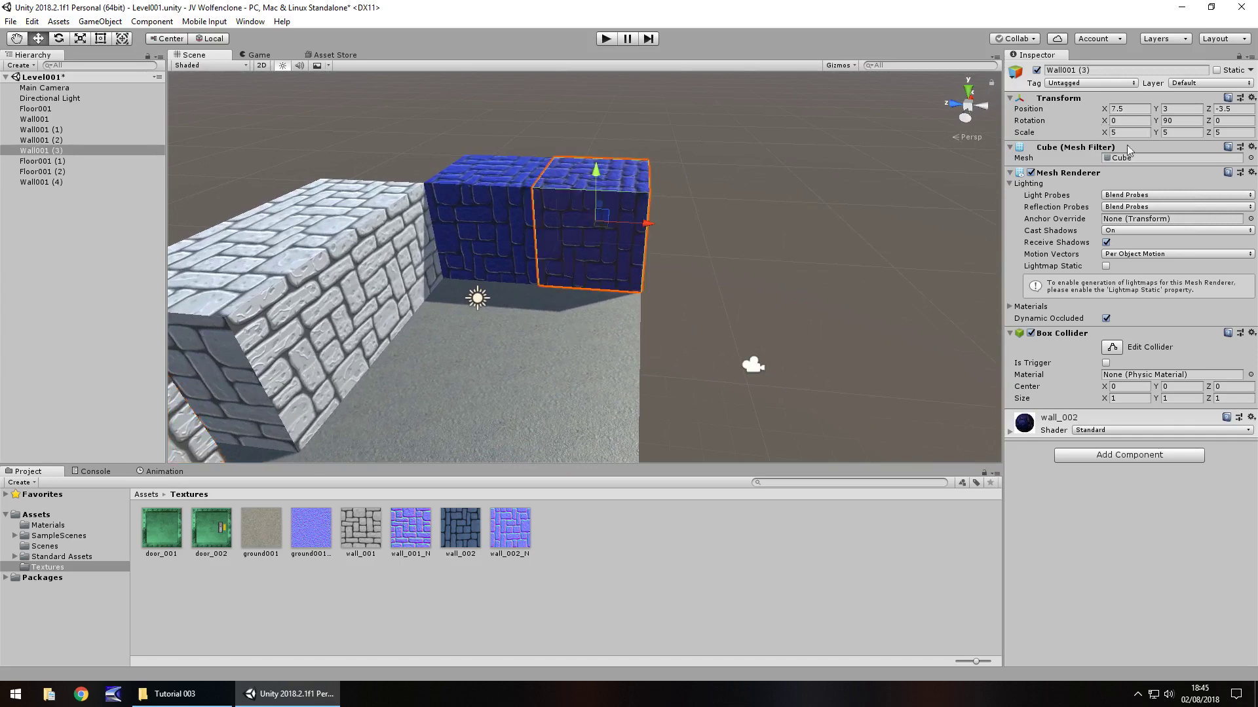
{"action": "left_click", "coordinate": [1122, 131]}
{"action": "type", "text": "6"}
{"action": "left_click", "coordinate": [1182, 132]}
{"action": "type", "text": "6"}
{"action": "left_click", "coordinate": [1233, 129]}
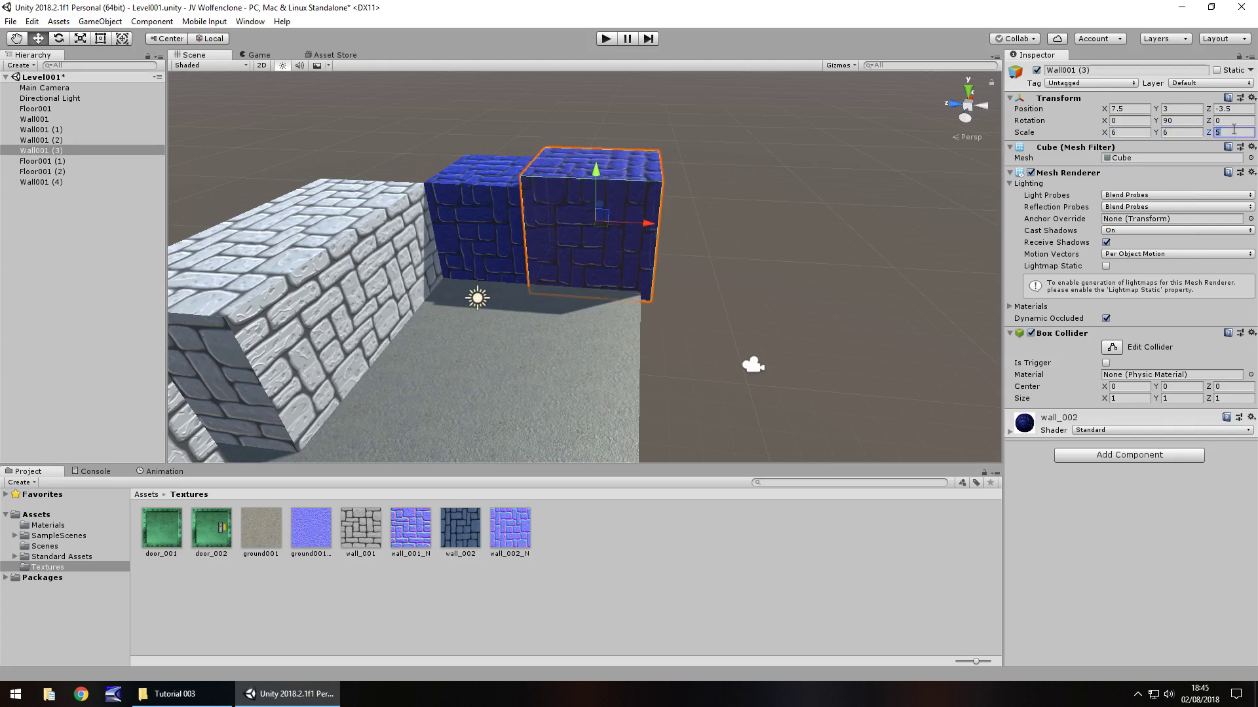
{"action": "type", "text": "6"}
{"action": "left_click_drag", "start_coordinate": [650, 223], "coordinate": [678, 226]}
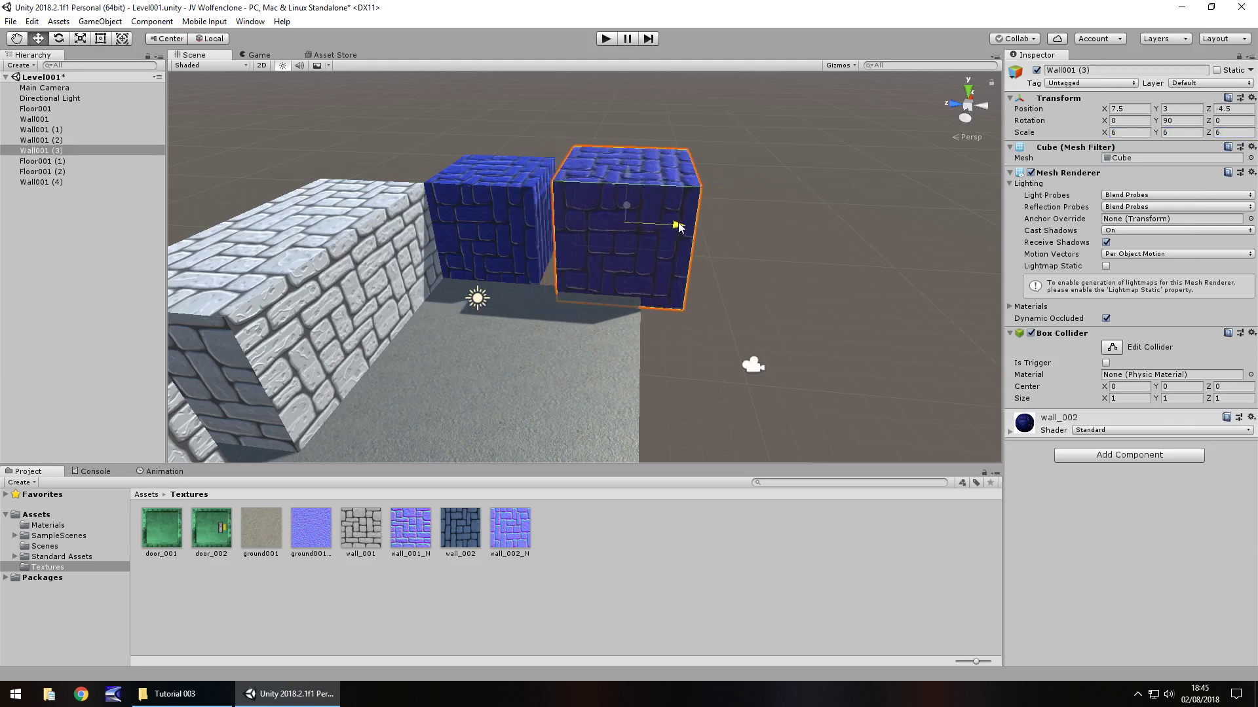
Scale the inner blue block Wall001 (2) to 6 on the X, Y and Z axes
{"action": "left_click", "coordinate": [513, 239]}
{"action": "left_click", "coordinate": [1122, 133]}
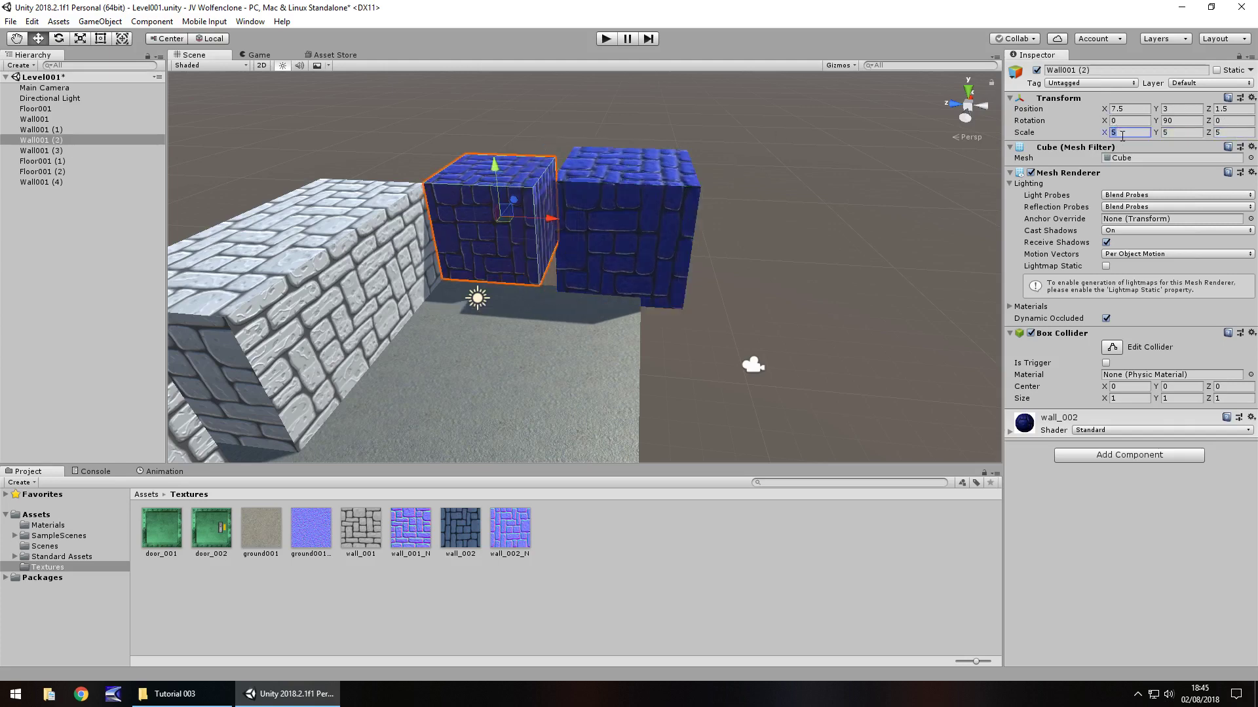
{"action": "type", "text": "6"}
{"action": "left_click", "coordinate": [1182, 131]}
{"action": "type", "text": "6"}
{"action": "left_click", "coordinate": [1234, 132]}
{"action": "type", "text": "6"}
Scale the white corner block Wall001 to 6 on the X, Y and Z axes
{"action": "left_click", "coordinate": [377, 225]}
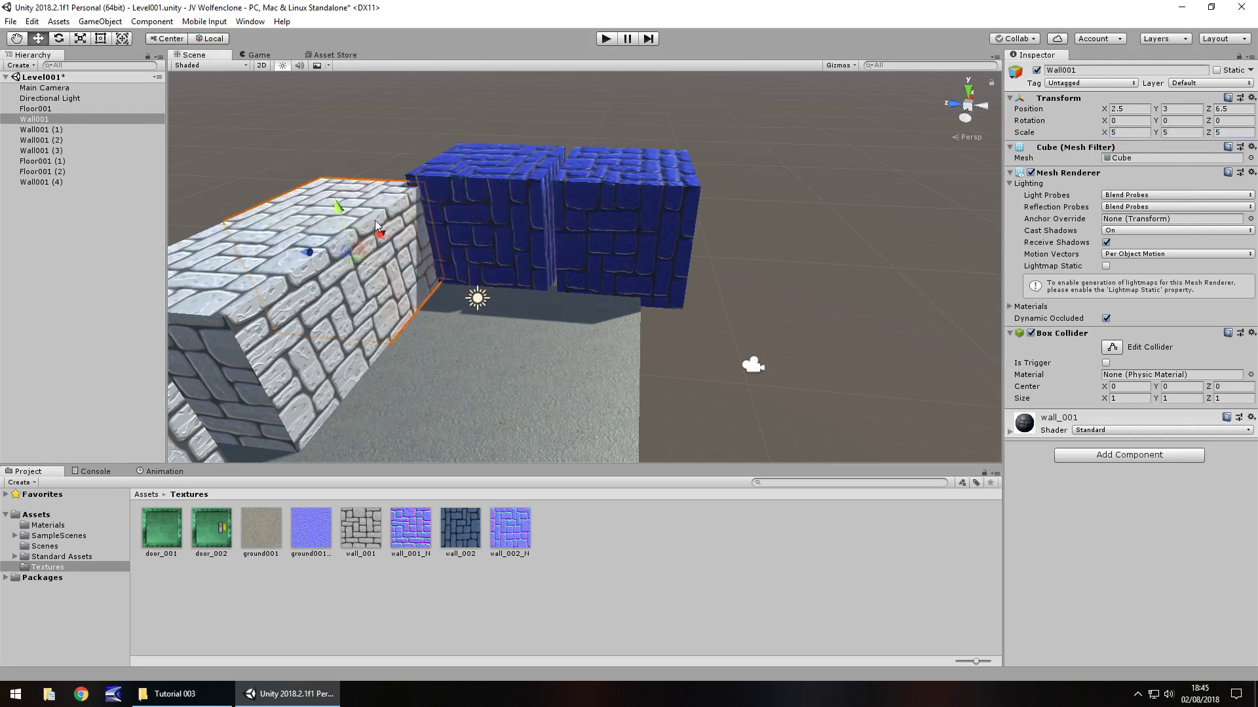
{"action": "left_click", "coordinate": [1127, 133]}
{"action": "type", "text": "6"}
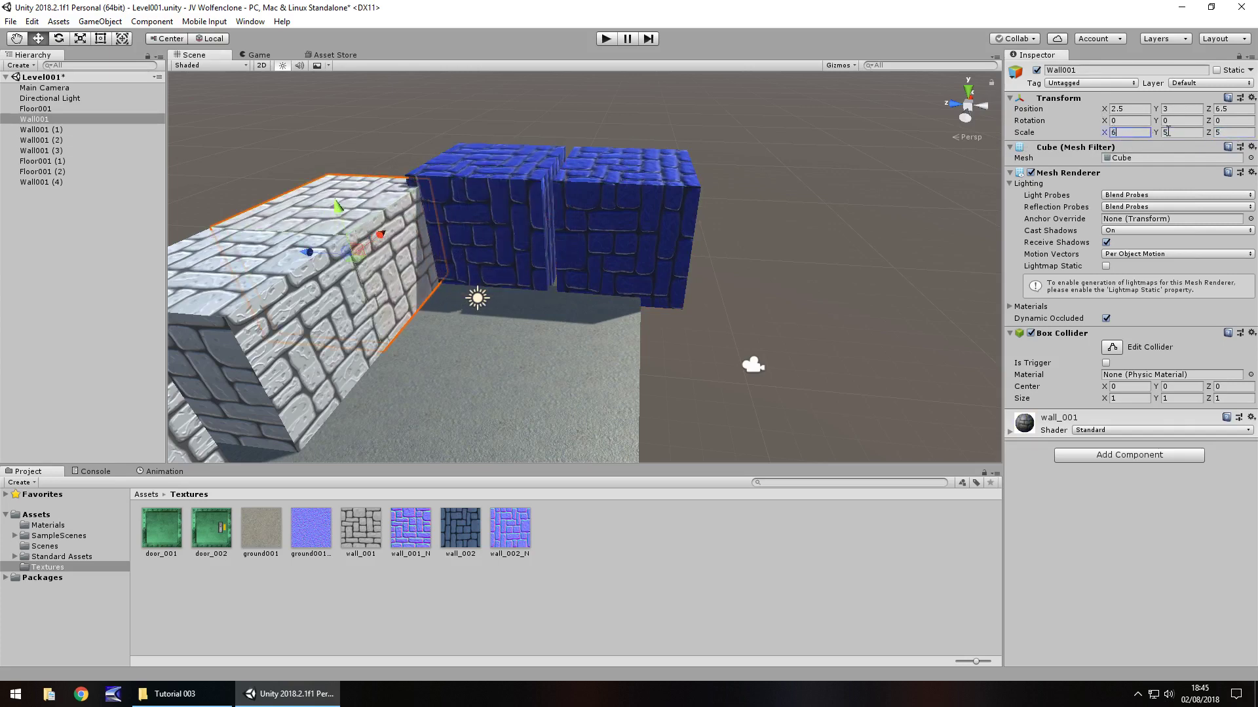
{"action": "left_click", "coordinate": [1168, 132]}
{"action": "type", "text": "6"}
{"action": "left_click", "coordinate": [1227, 132]}
{"action": "type", "text": "6"}
Scale the neighbouring white block Wall001 (1) to 6 on the X, Y and Z axes
{"action": "left_click", "coordinate": [304, 290]}
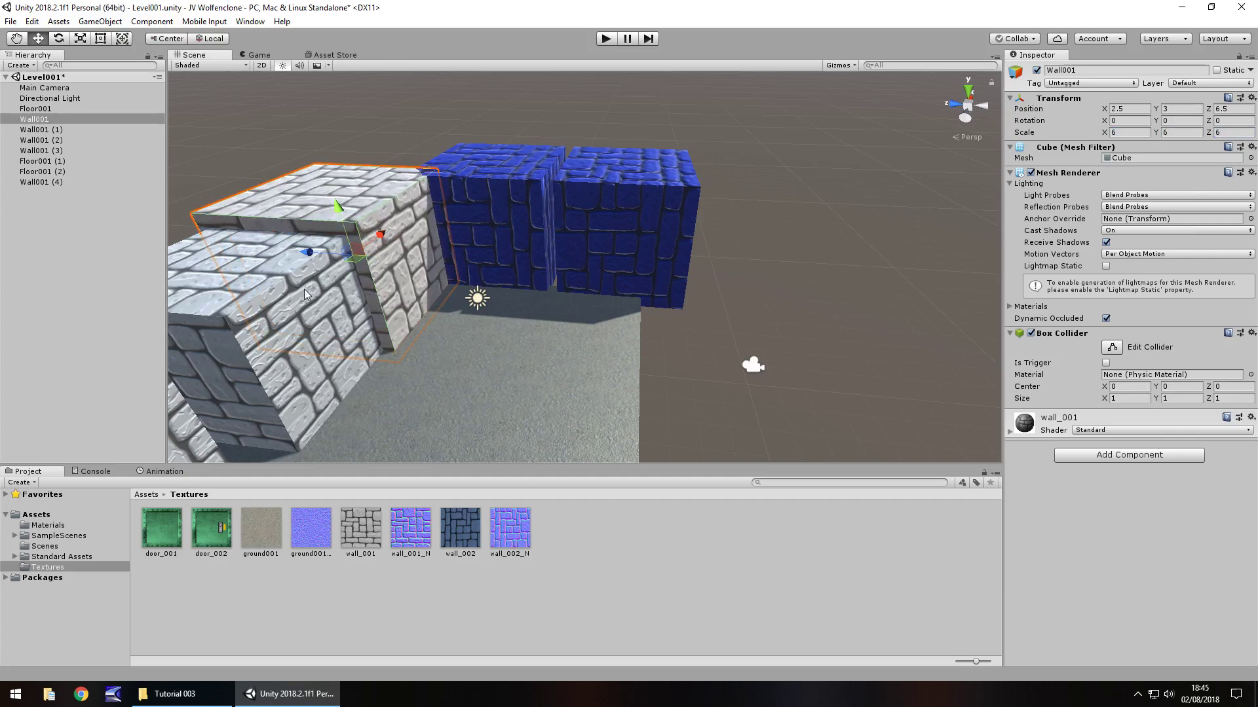
{"action": "left_click", "coordinate": [1122, 133]}
{"action": "type", "text": "6"}
{"action": "left_click", "coordinate": [1174, 133]}
{"action": "type", "text": "6"}
{"action": "left_click", "coordinate": [1229, 132]}
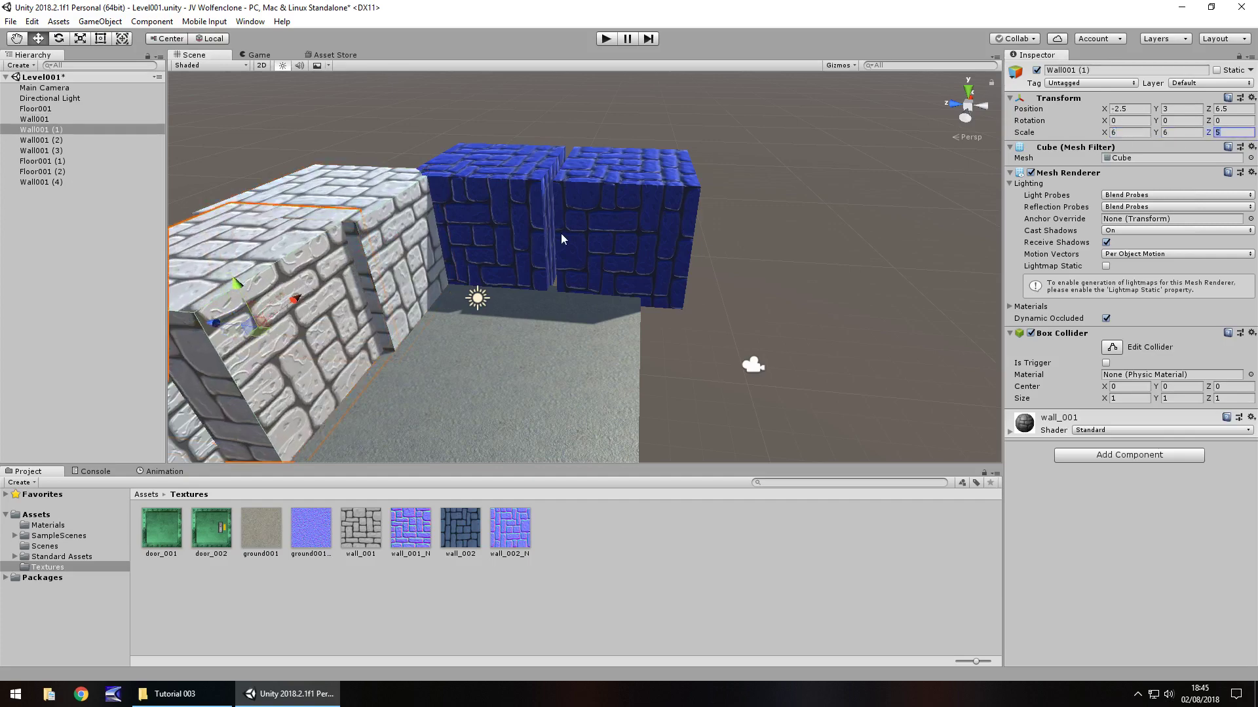
{"action": "type", "text": "6"}
Move the white block Wall001 (1) along X to -3.5 so it sits flush against Wall001
{"action": "right_click_drag", "start_coordinate": [746, 272], "coordinate": [535, 263]}
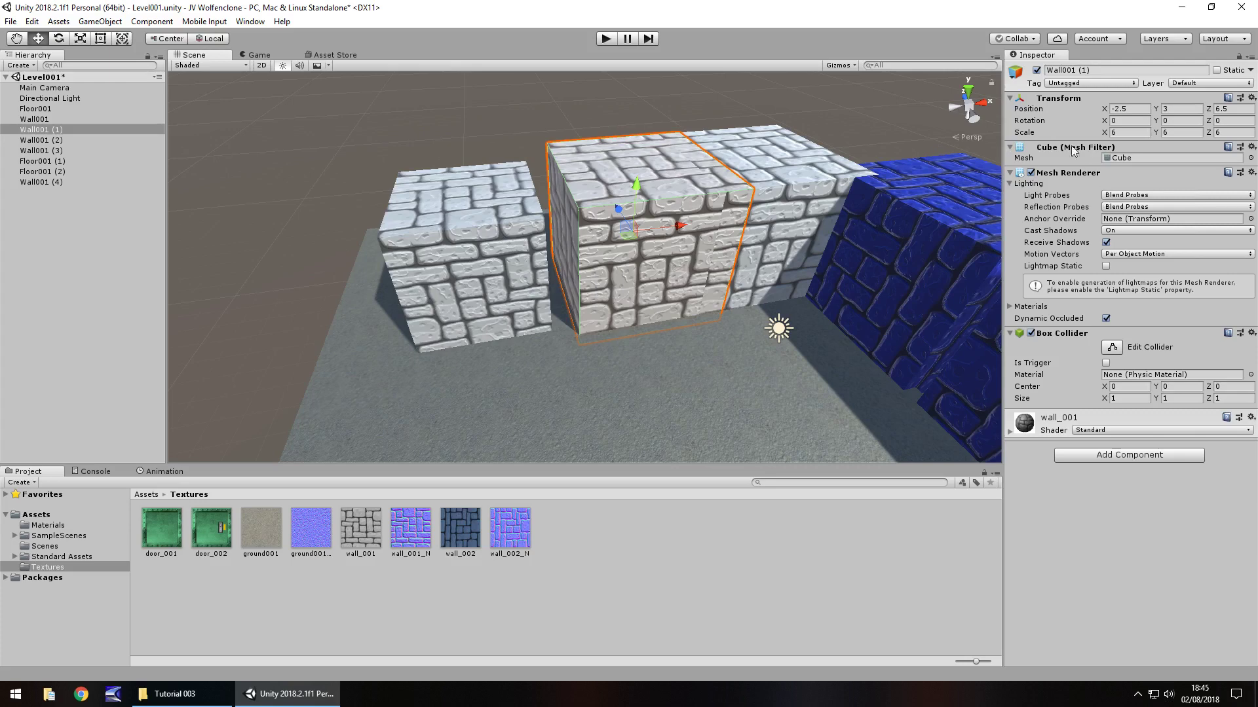
{"action": "left_click_drag", "start_coordinate": [715, 248], "coordinate": [615, 241], "text": "alt"}
{"action": "mouse_move", "coordinate": [512, 228]}
{"action": "left_mouse_down"}
{"action": "mouse_move", "coordinate": [485, 229]}
{"action": "mouse_move", "coordinate": [495, 231]}
{"action": "left_mouse_up"}
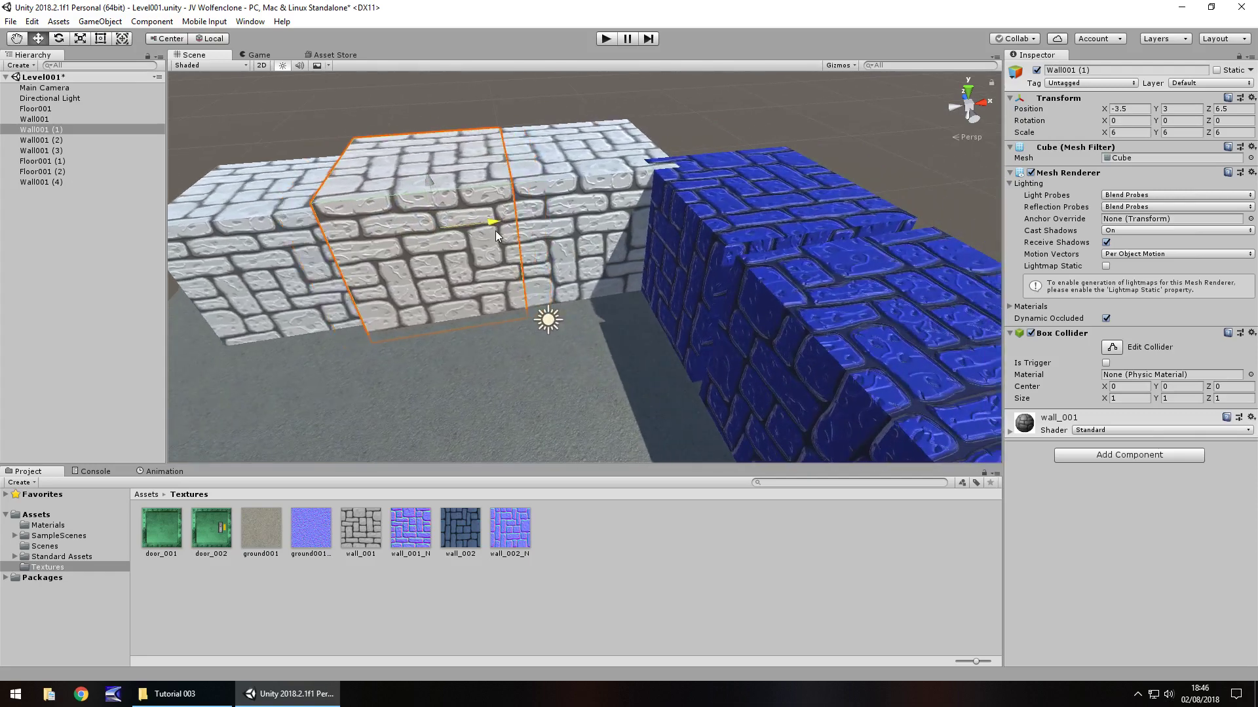
Move the inner blue block Wall001 (2) to X 9 and Z 0.5, beside the white wall's end
{"action": "left_click_drag", "start_coordinate": [380, 277], "coordinate": [397, 291], "text": "alt"}
{"action": "right_click_drag", "start_coordinate": [398, 291], "coordinate": [282, 395]}
{"action": "middle_click_drag", "start_coordinate": [282, 395], "coordinate": [257, 436]}
{"action": "middle_click_drag", "start_coordinate": [374, 382], "coordinate": [581, 182]}
{"action": "left_click", "coordinate": [319, 265]}
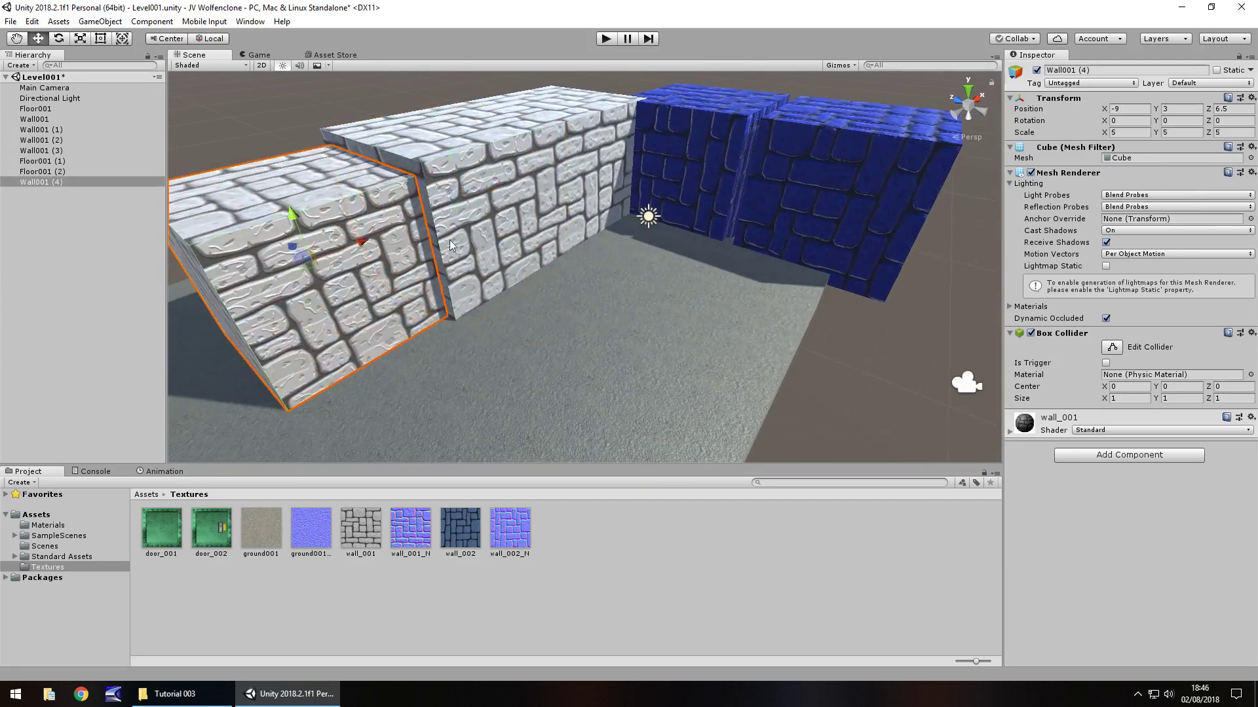
{"action": "left_click", "coordinate": [582, 186]}
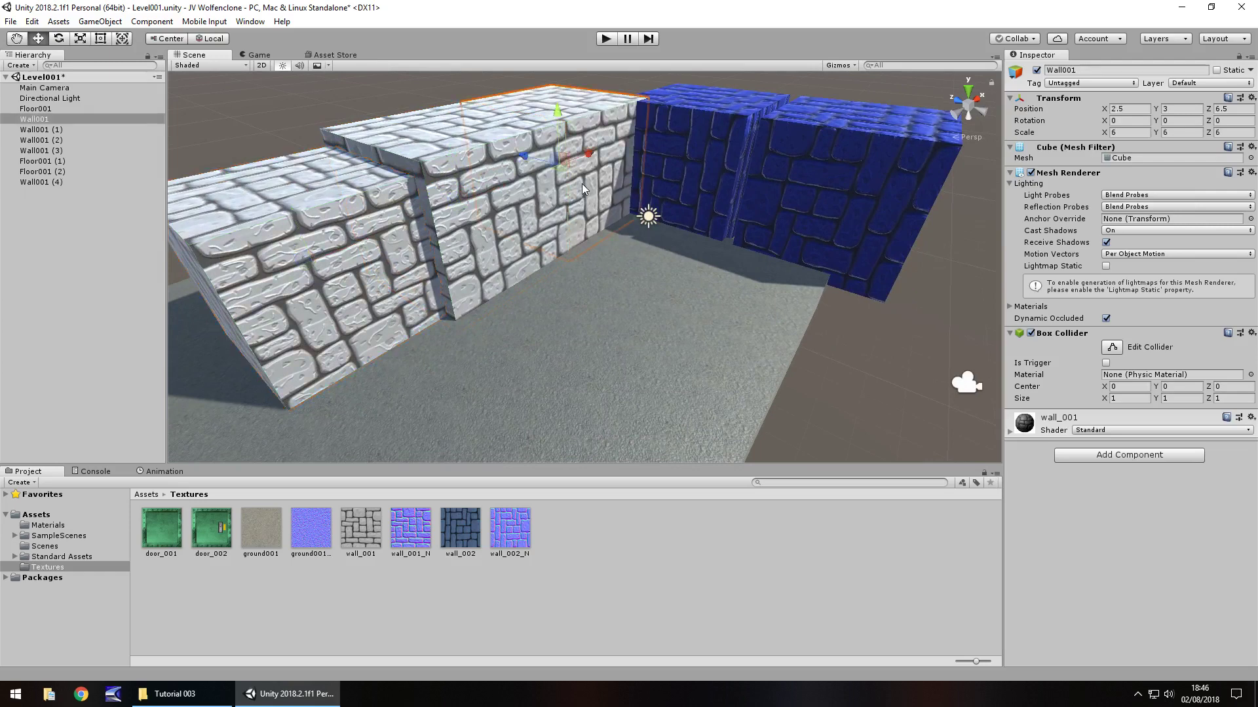
{"action": "left_click", "coordinate": [665, 181]}
{"action": "left_click_drag", "start_coordinate": [712, 172], "coordinate": [739, 155]}
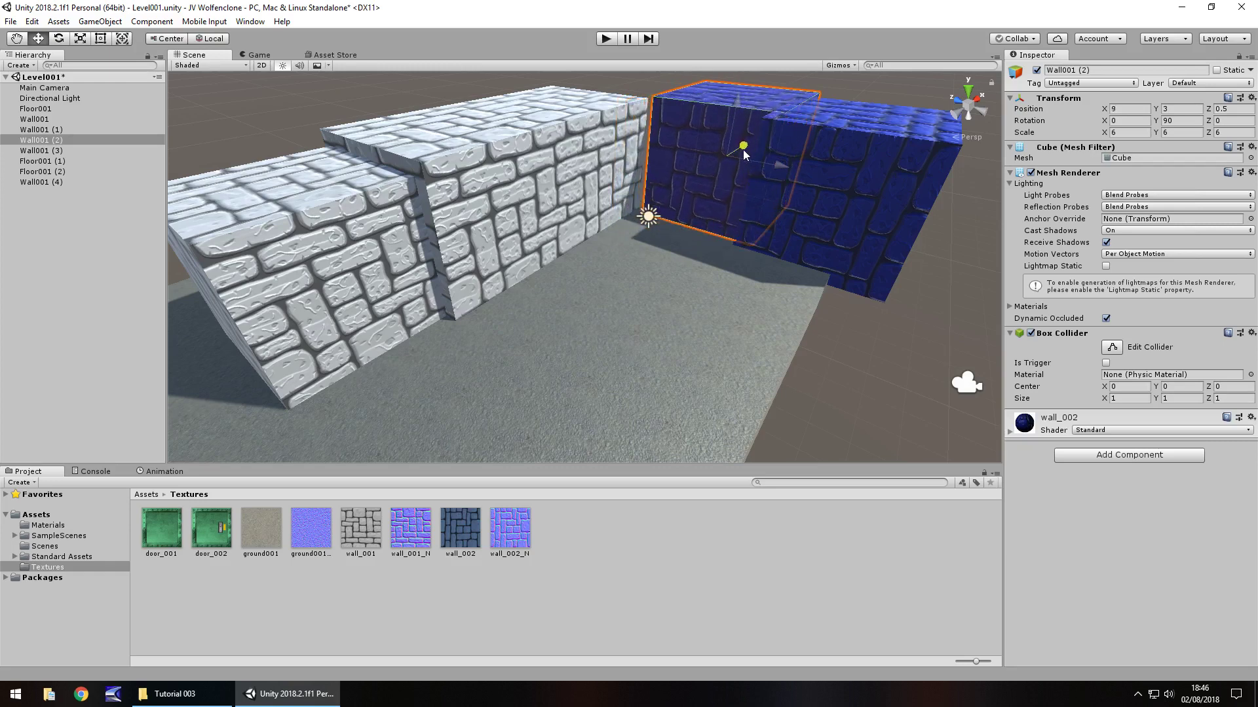
Move the outer blue block Wall001 (3) to X 9 and Z -5.5, in line with its neighbour
{"action": "left_click", "coordinate": [847, 186]}
{"action": "mouse_move", "coordinate": [866, 184]}
{"action": "left_mouse_down"}
{"action": "mouse_move", "coordinate": [881, 194]}
{"action": "mouse_move", "coordinate": [875, 169]}
{"action": "left_mouse_up"}
{"action": "key", "text": "q"}
{"action": "middle_click_drag", "start_coordinate": [811, 232], "coordinate": [681, 336]}
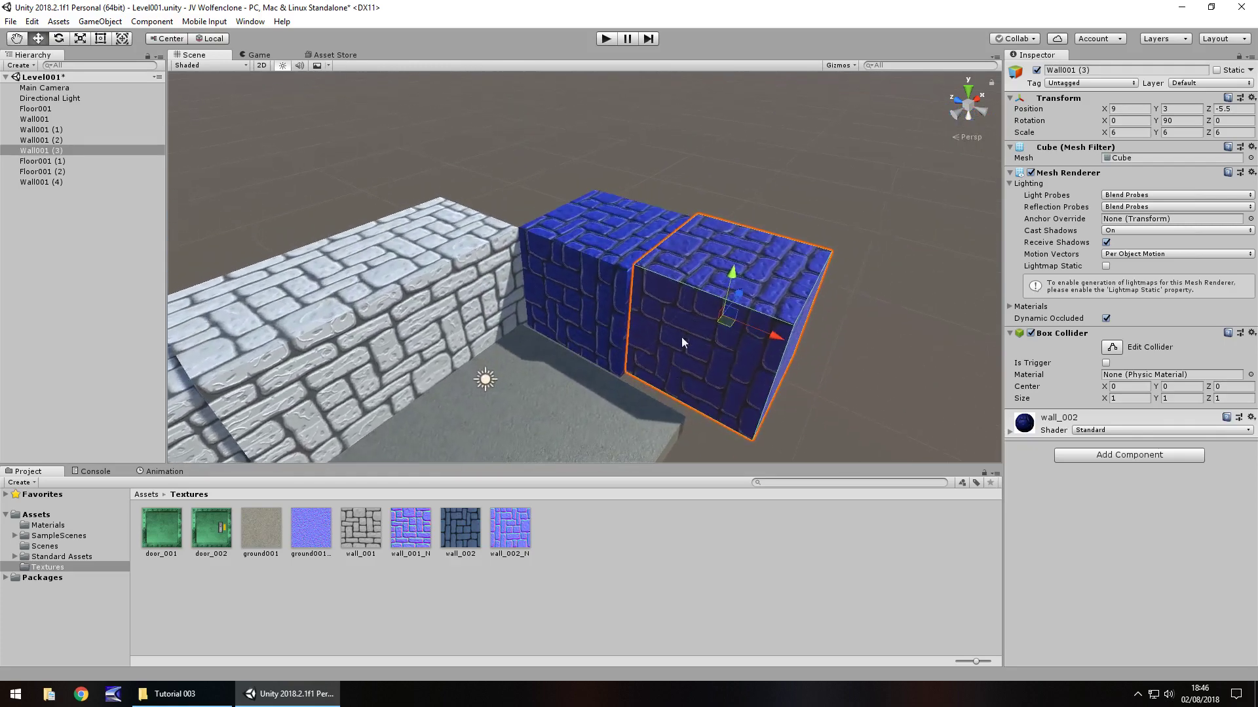
Move the white blocks Wall001 and Wall001 (1) back to Z 7
{"action": "right_click_drag", "start_coordinate": [681, 336], "coordinate": [731, 196]}
{"action": "middle_click_drag", "start_coordinate": [731, 195], "coordinate": [620, 208]}
{"action": "scroll", "coordinate": [620, 209], "scroll_direction": "up", "scroll_amount": 3}
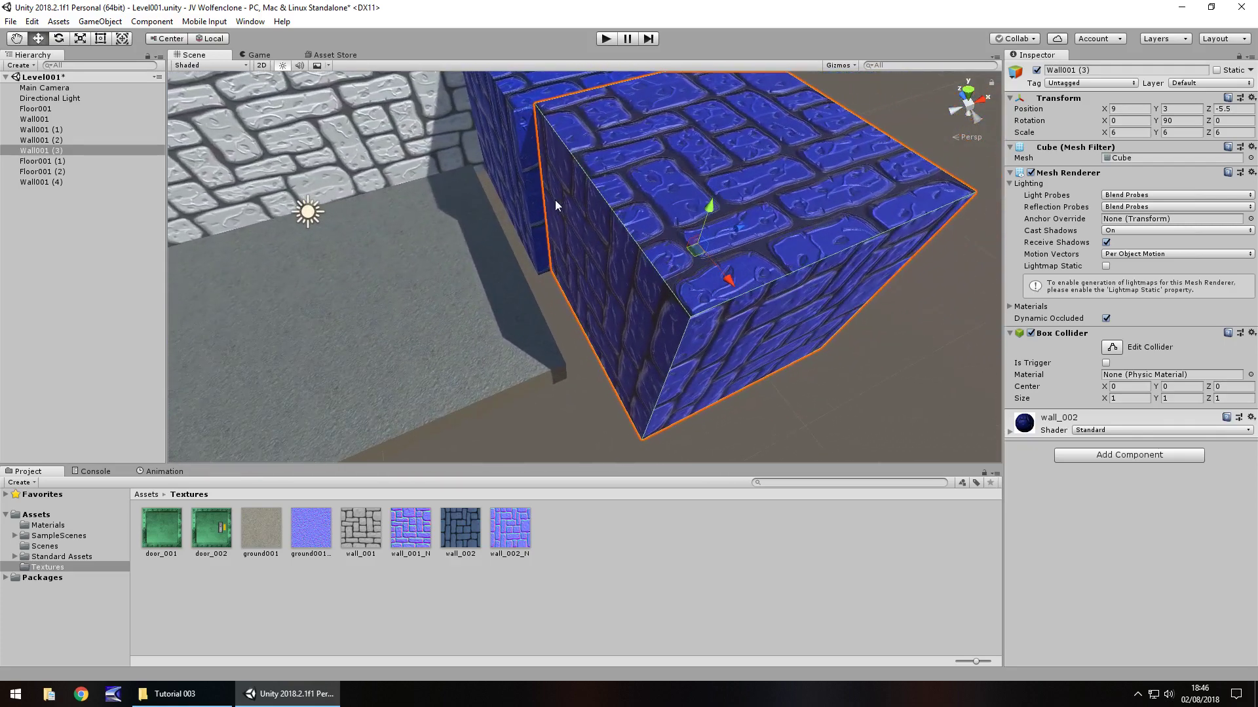
{"action": "middle_click_drag", "start_coordinate": [469, 157], "coordinate": [508, 318]}
{"action": "right_click_drag", "start_coordinate": [523, 224], "coordinate": [510, 281]}
{"action": "left_click", "coordinate": [516, 287]}
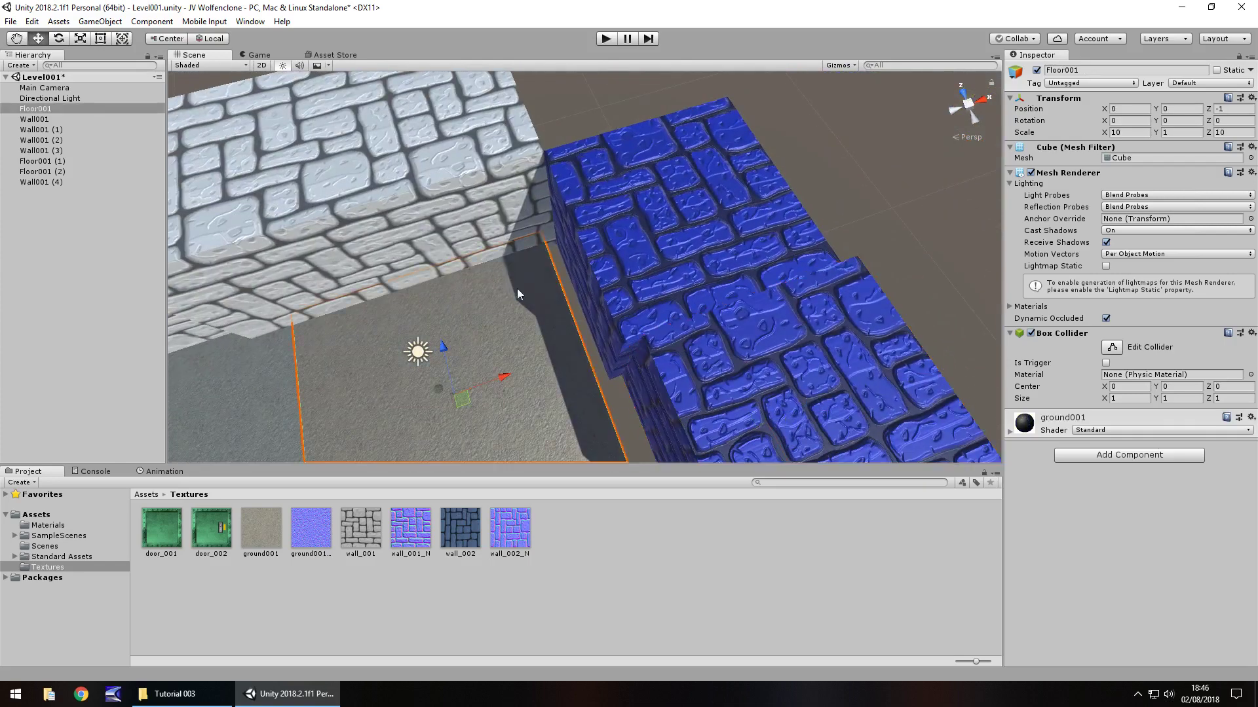
{"action": "left_click", "coordinate": [485, 215]}
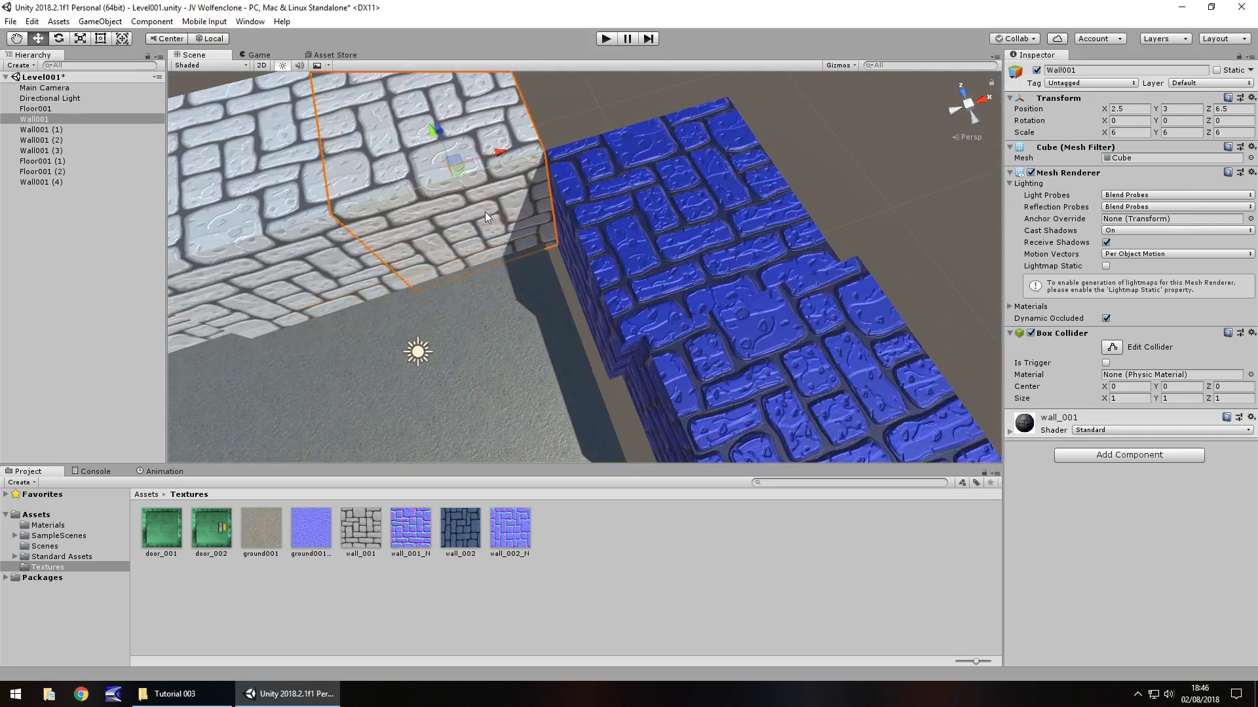
{"action": "left_click_drag", "start_coordinate": [431, 135], "coordinate": [433, 132]}
{"action": "key", "text": "ctrl+z"}
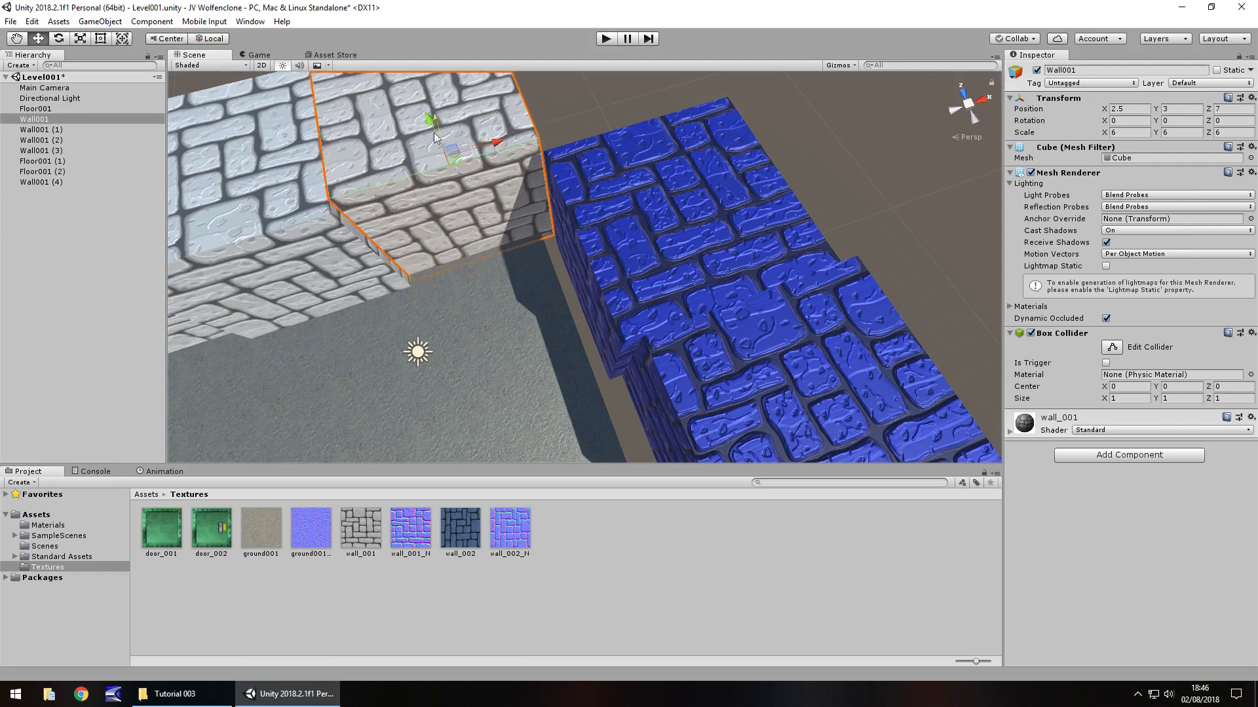
{"action": "left_click", "coordinate": [297, 236]}
{"action": "left_click_drag", "start_coordinate": [281, 175], "coordinate": [277, 159]}
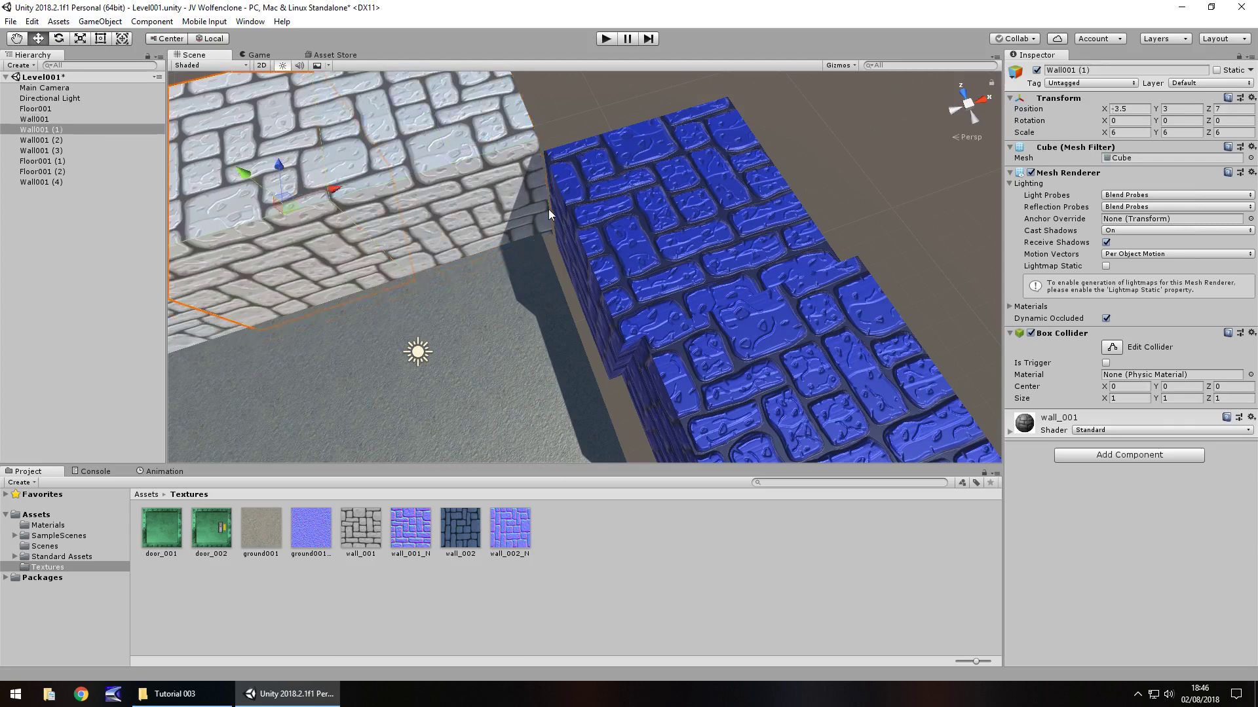
Move the detached white block Wall001 (4) along X to -10.5 to widen the doorway gap
{"action": "middle_click_drag", "start_coordinate": [389, 262], "coordinate": [498, 229]}
{"action": "left_click", "coordinate": [397, 192]}
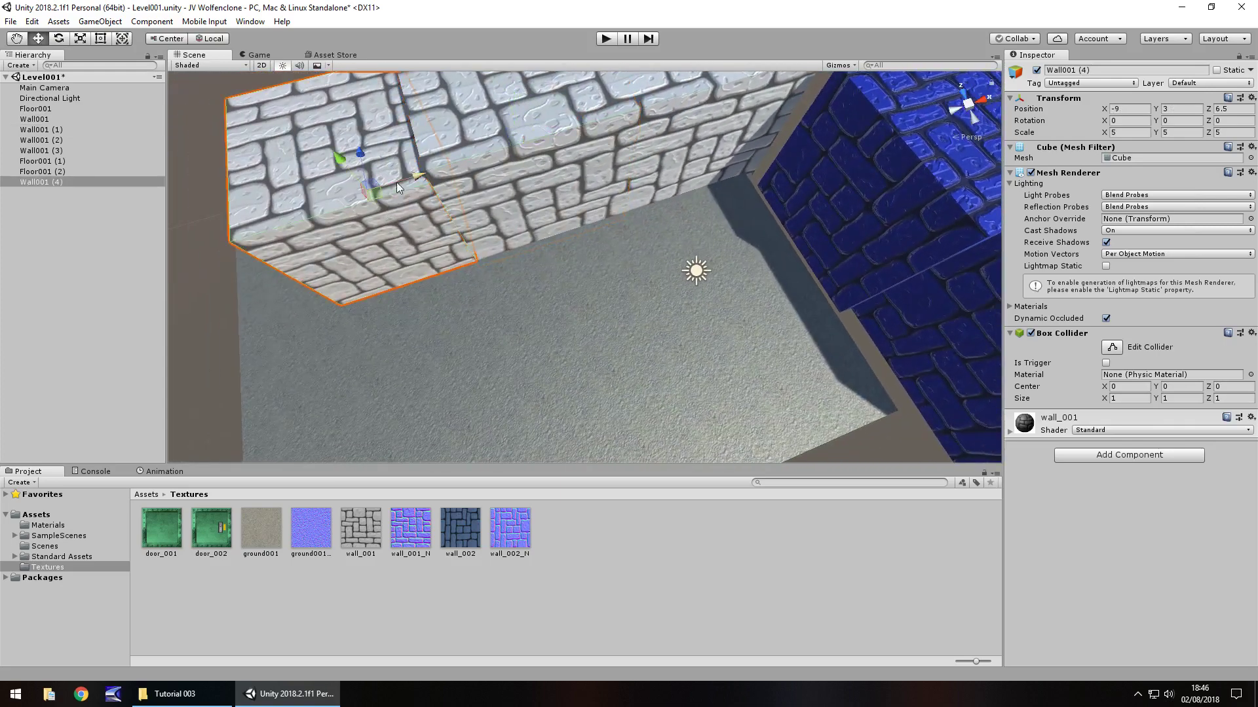
{"action": "left_click_drag", "start_coordinate": [420, 176], "coordinate": [371, 190]}
Move Wall001 and Wall001 (1) together slightly along X, away from the blue wall
{"action": "left_click", "coordinate": [717, 119]}
{"action": "left_click", "coordinate": [529, 163], "text": "shift"}
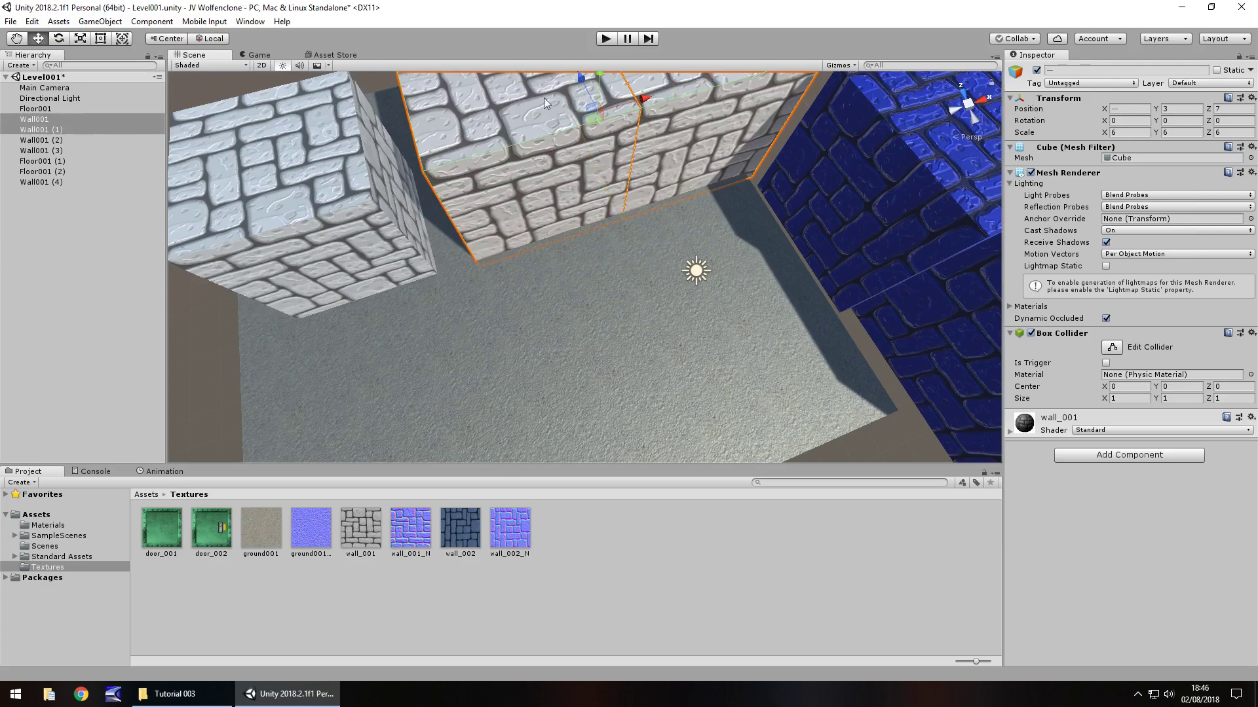
{"action": "left_click_drag", "start_coordinate": [646, 105], "coordinate": [638, 104]}
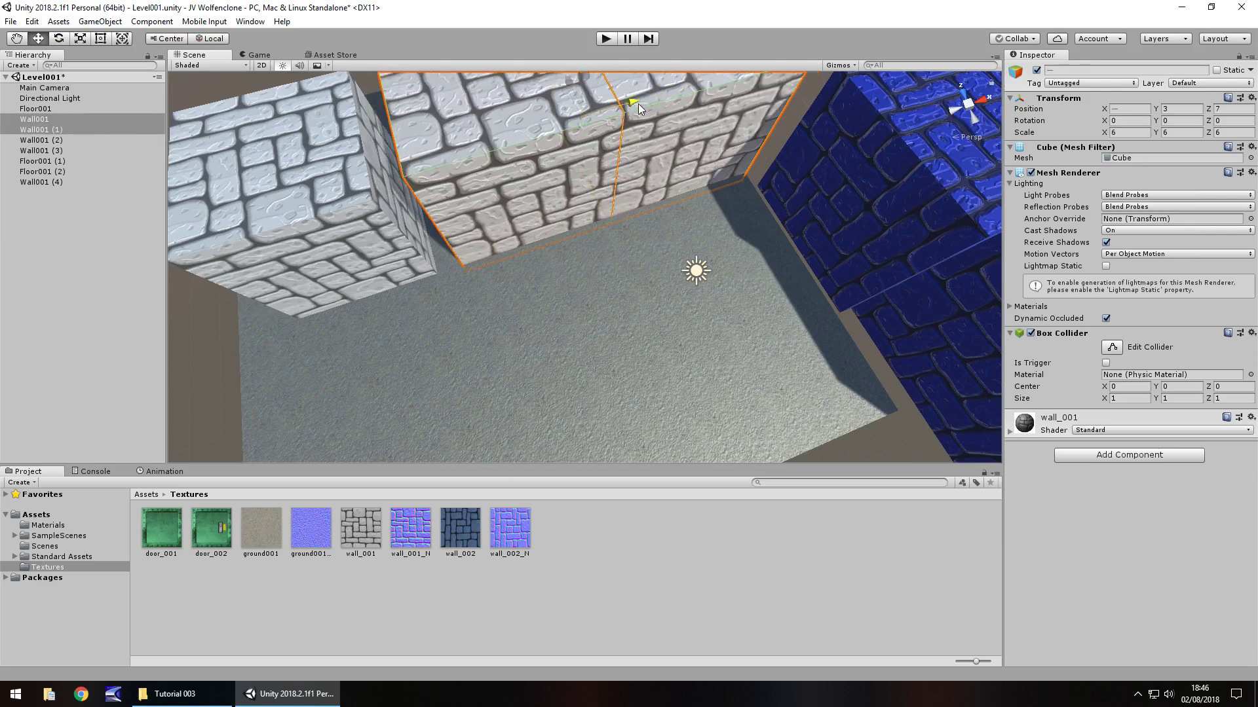
Move the inner blue block Wall001 (2) to X 8 and Z 1, against the white wall
{"action": "left_click", "coordinate": [796, 204]}
{"action": "right_click_drag", "start_coordinate": [694, 204], "coordinate": [776, 190]}
{"action": "middle_click_drag", "start_coordinate": [776, 190], "coordinate": [662, 292]}
{"action": "left_click_drag", "start_coordinate": [646, 171], "coordinate": [640, 174]}
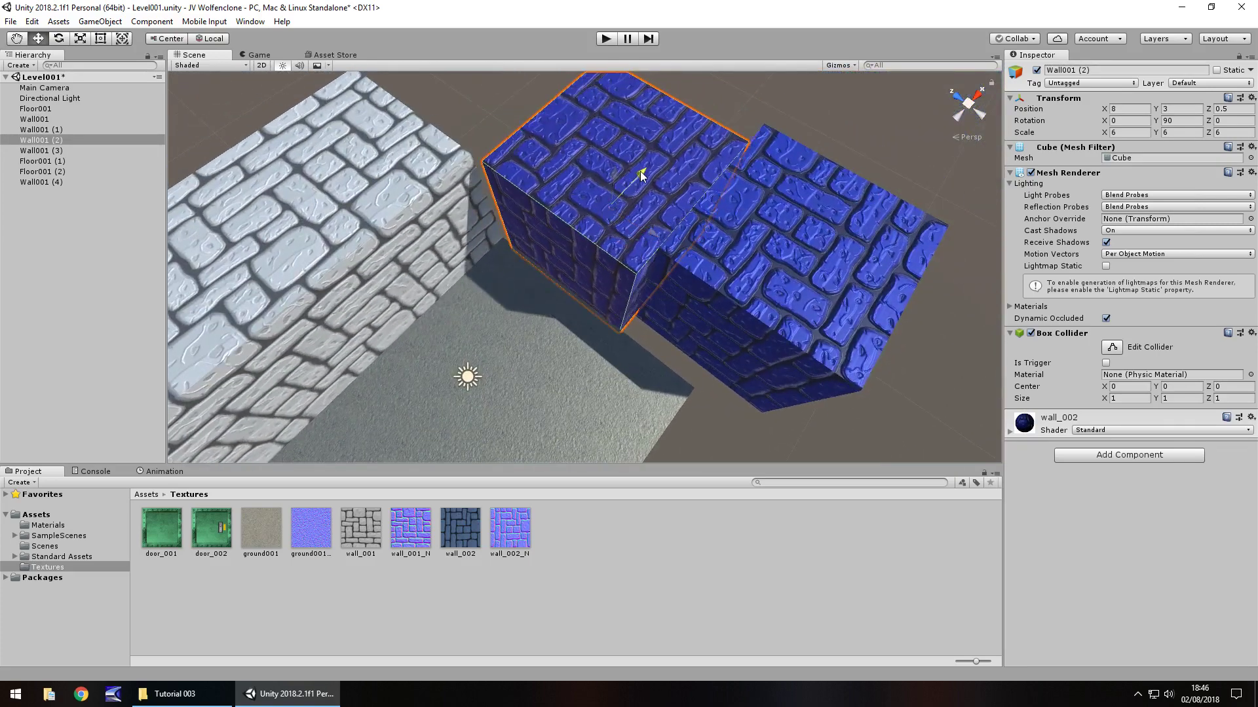
{"action": "left_click_drag", "start_coordinate": [646, 224], "coordinate": [640, 224]}
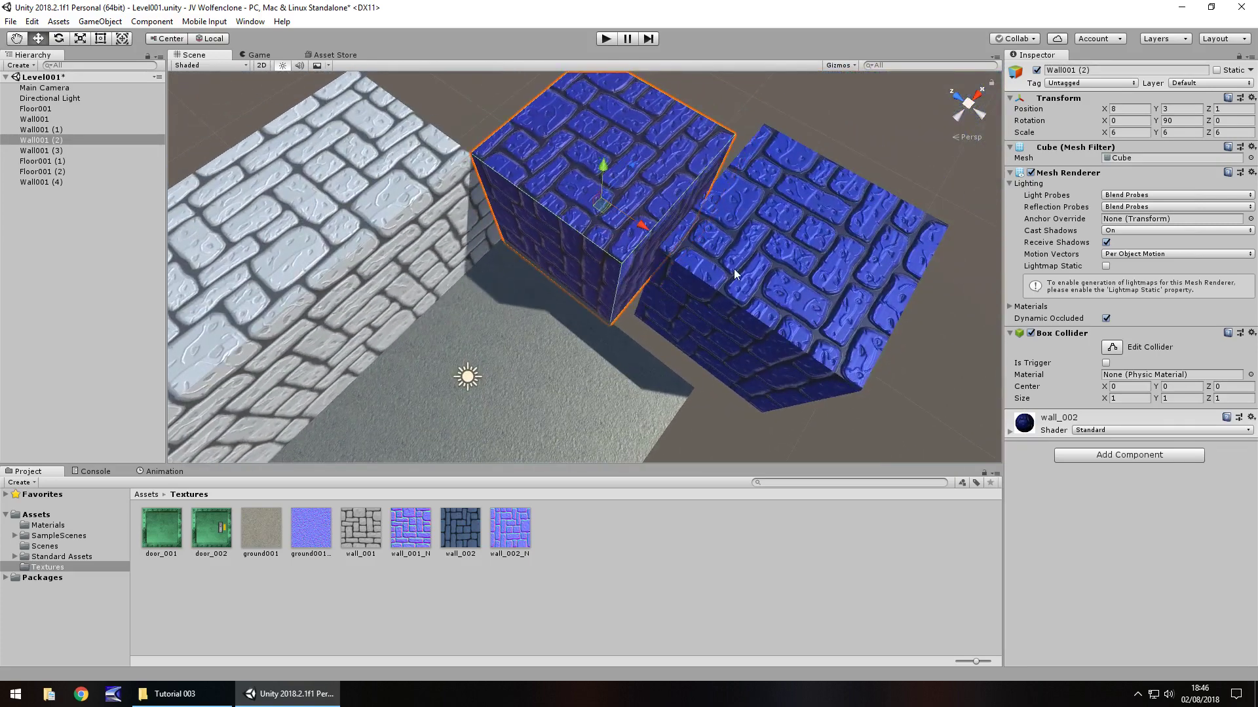
Move the outer blue block Wall001 (3) to X 8 and Z -5, flush with the inner blue block
{"action": "left_click", "coordinate": [744, 239]}
{"action": "left_click_drag", "start_coordinate": [789, 255], "coordinate": [779, 265]}
{"action": "left_click_drag", "start_coordinate": [795, 331], "coordinate": [783, 327]}
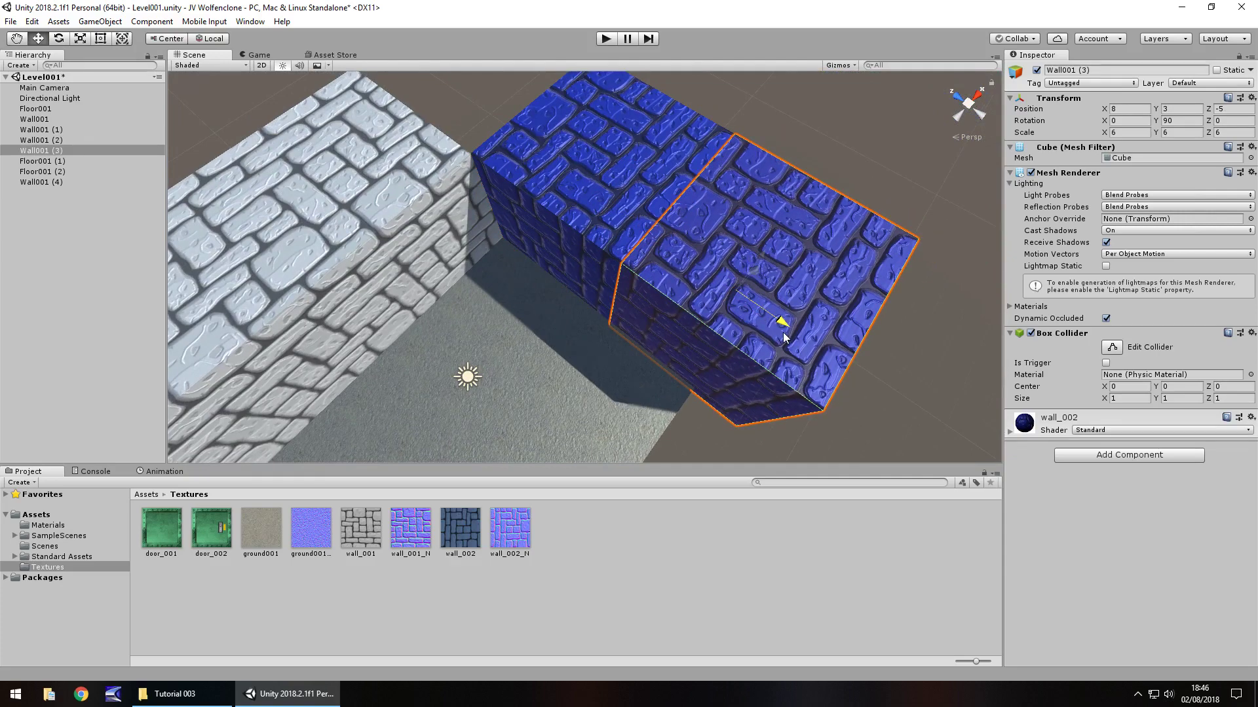
Scale the detached white block Wall001 (4) to 6 on all three axes
{"action": "right_click_drag", "start_coordinate": [675, 328], "coordinate": [524, 327]}
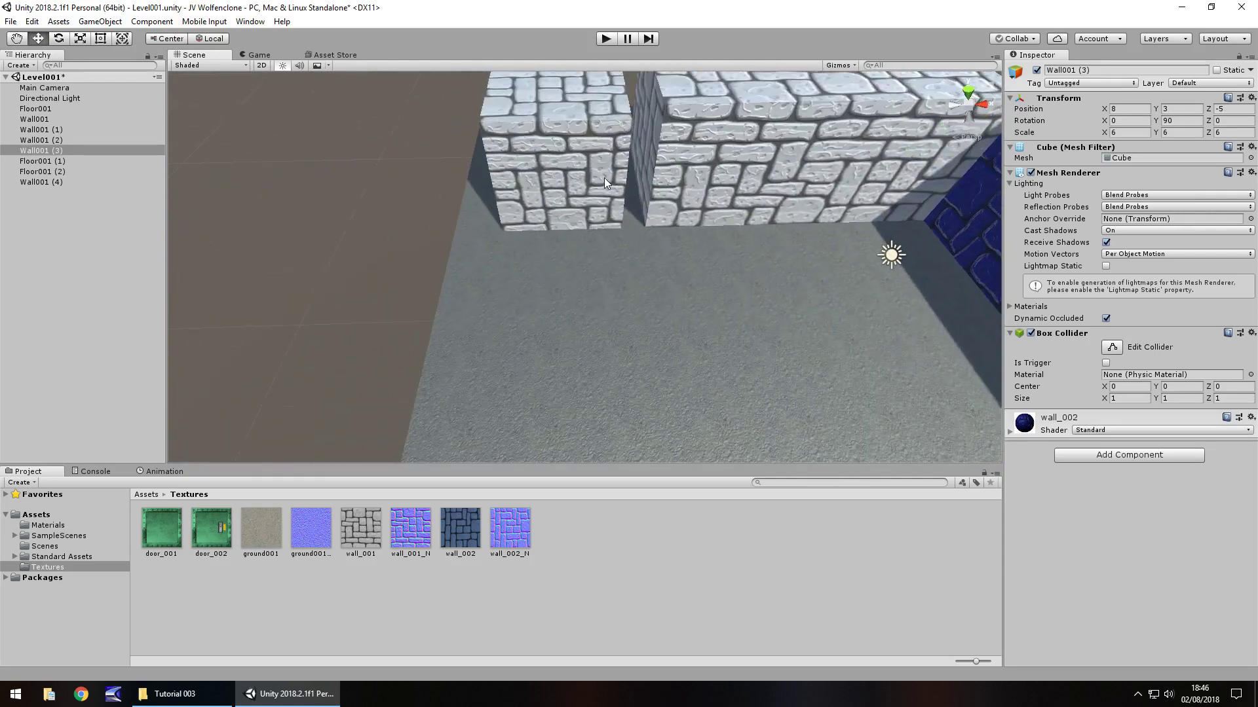
{"action": "left_click", "coordinate": [604, 178]}
{"action": "left_click", "coordinate": [1124, 134]}
{"action": "type", "text": "6"}
{"action": "key", "text": "Tab"}
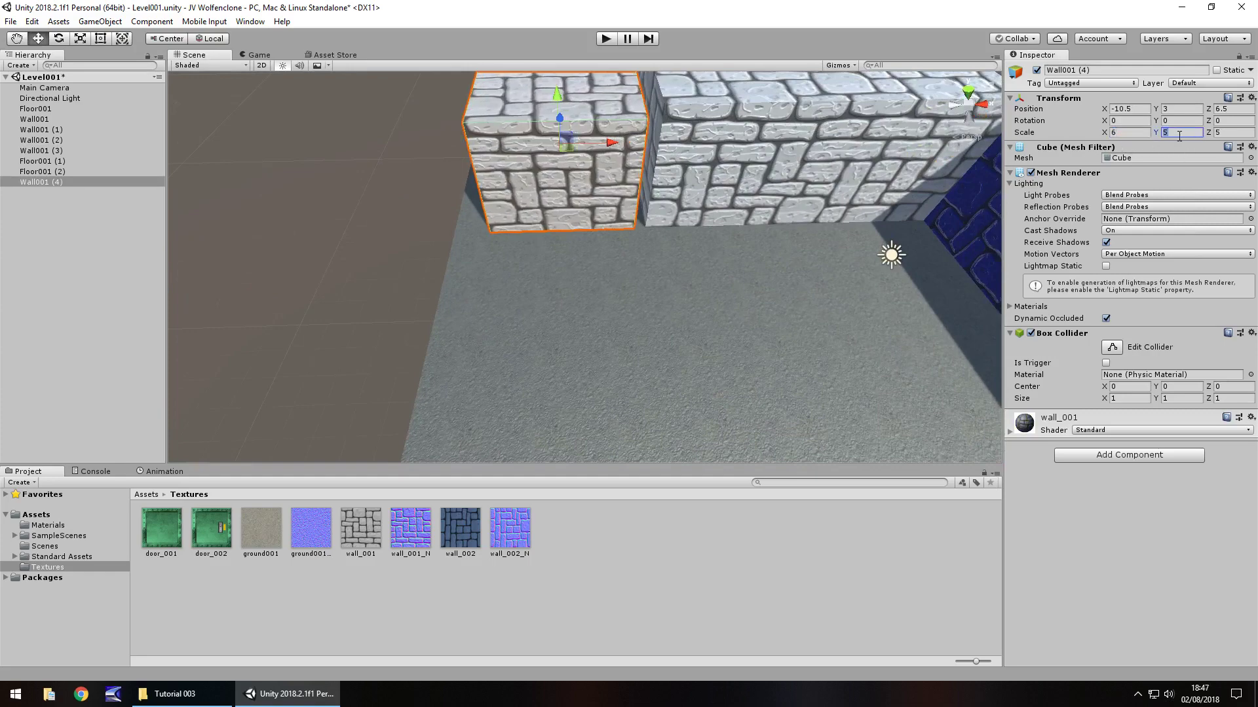
{"action": "type", "text": "6"}
{"action": "key", "text": "Tab"}
{"action": "type", "text": "6"}
Narrow Wall001 (4) to an X scale of 3 and apply the door_001 texture to it
{"action": "right_click_drag", "start_coordinate": [617, 186], "coordinate": [498, 265]}
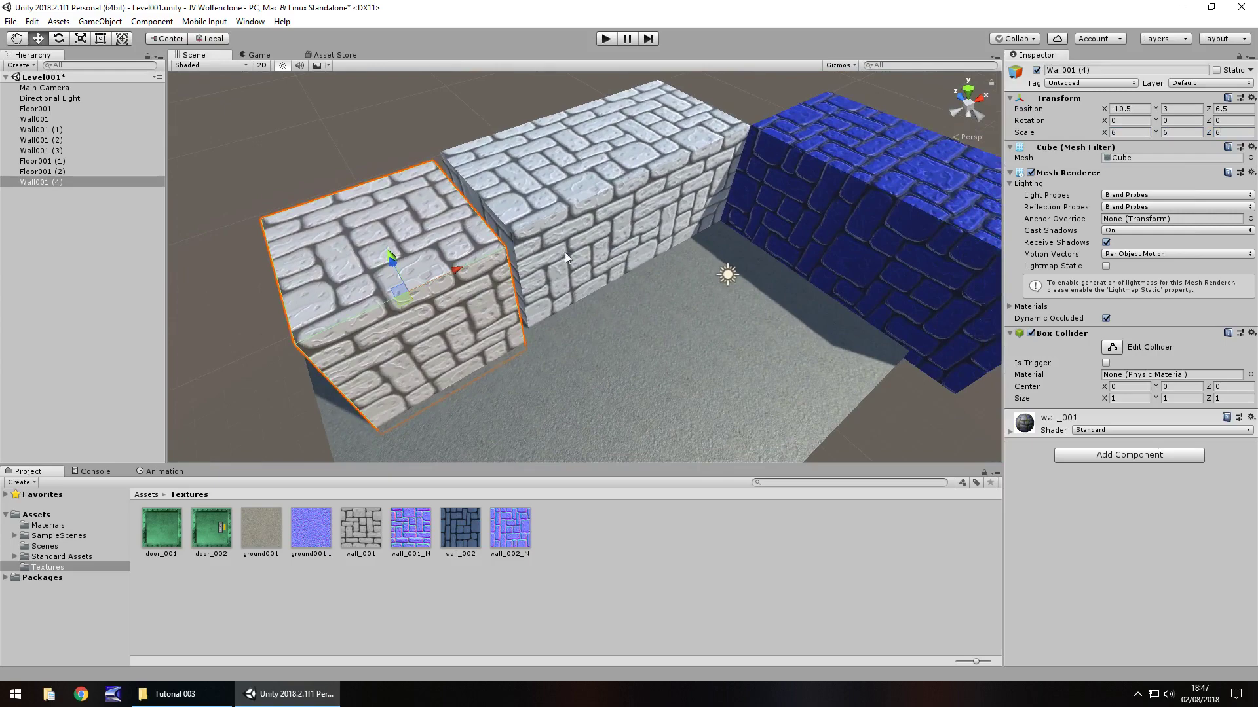
{"action": "left_click", "coordinate": [1126, 132]}
{"action": "double_click", "coordinate": [1133, 133]}
{"action": "type", "text": "3"}
{"action": "right_click_drag", "start_coordinate": [521, 293], "coordinate": [588, 216]}
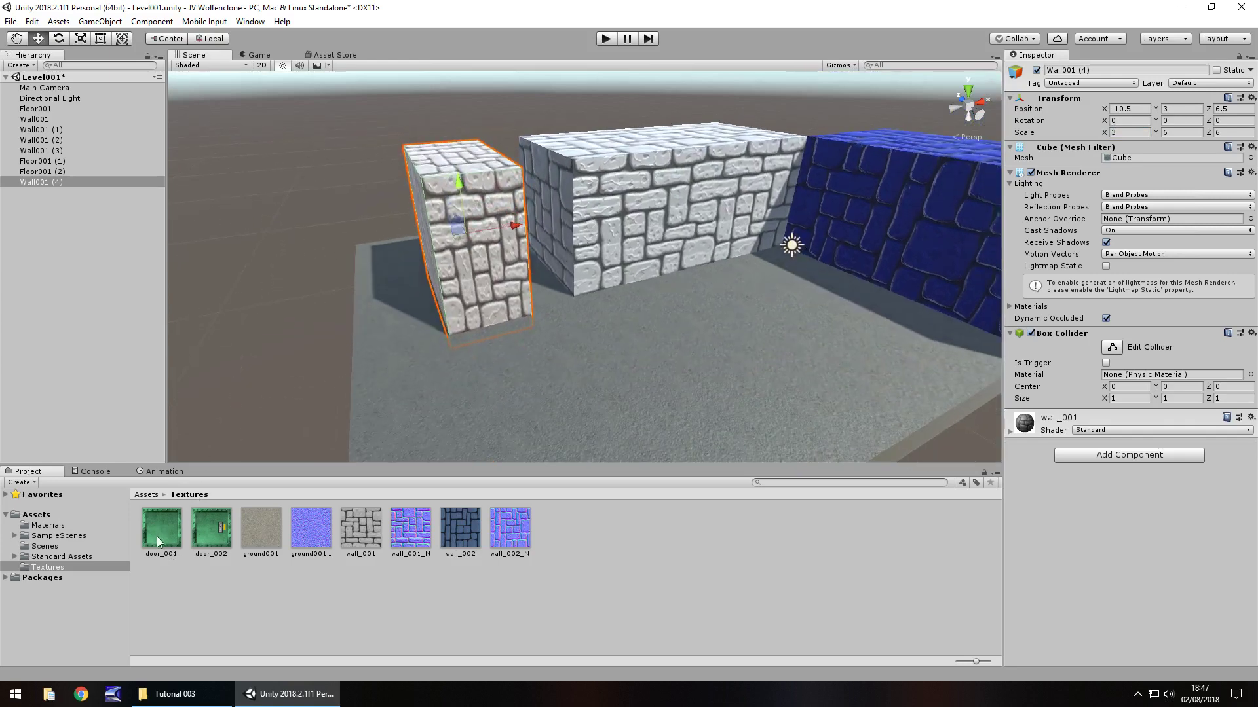
{"action": "left_click_drag", "start_coordinate": [154, 525], "coordinate": [484, 265]}
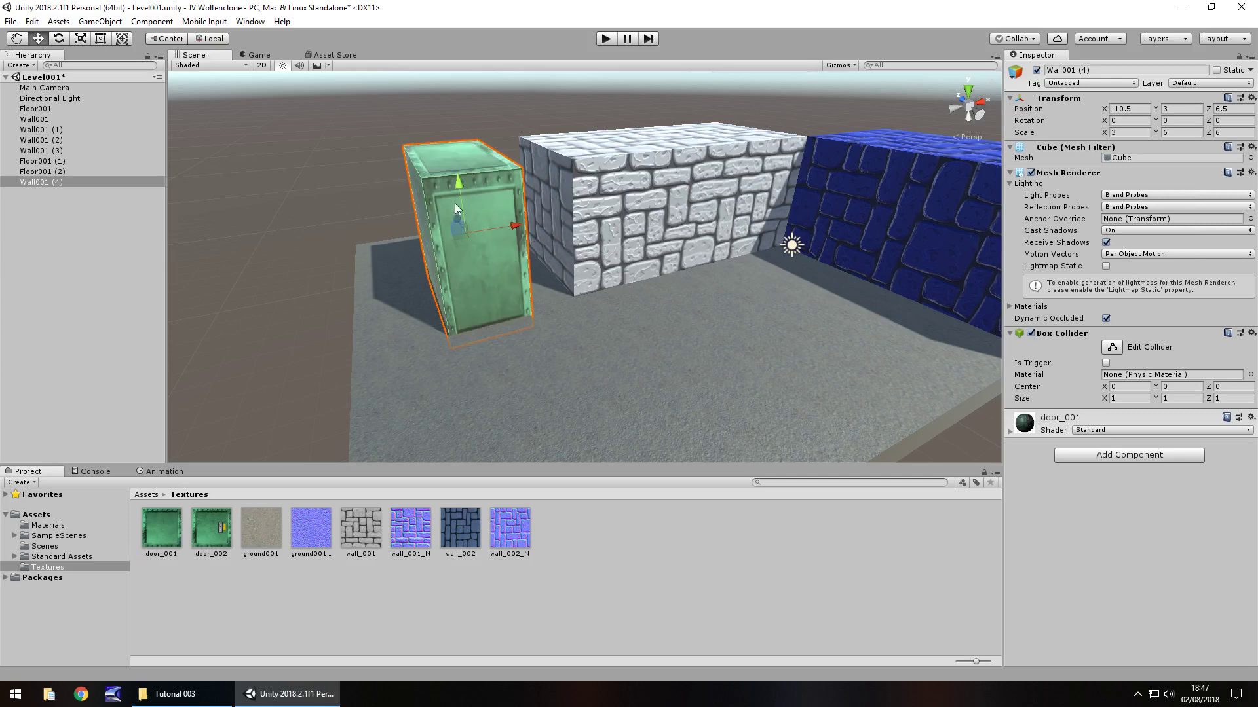
Raise the white blocks Wall001 (1) and Wall001 to Y 3.5 and lift the blue blocks to the same height
{"action": "left_click", "coordinate": [623, 206]}
{"action": "left_click_drag", "start_coordinate": [604, 151], "coordinate": [603, 142]}
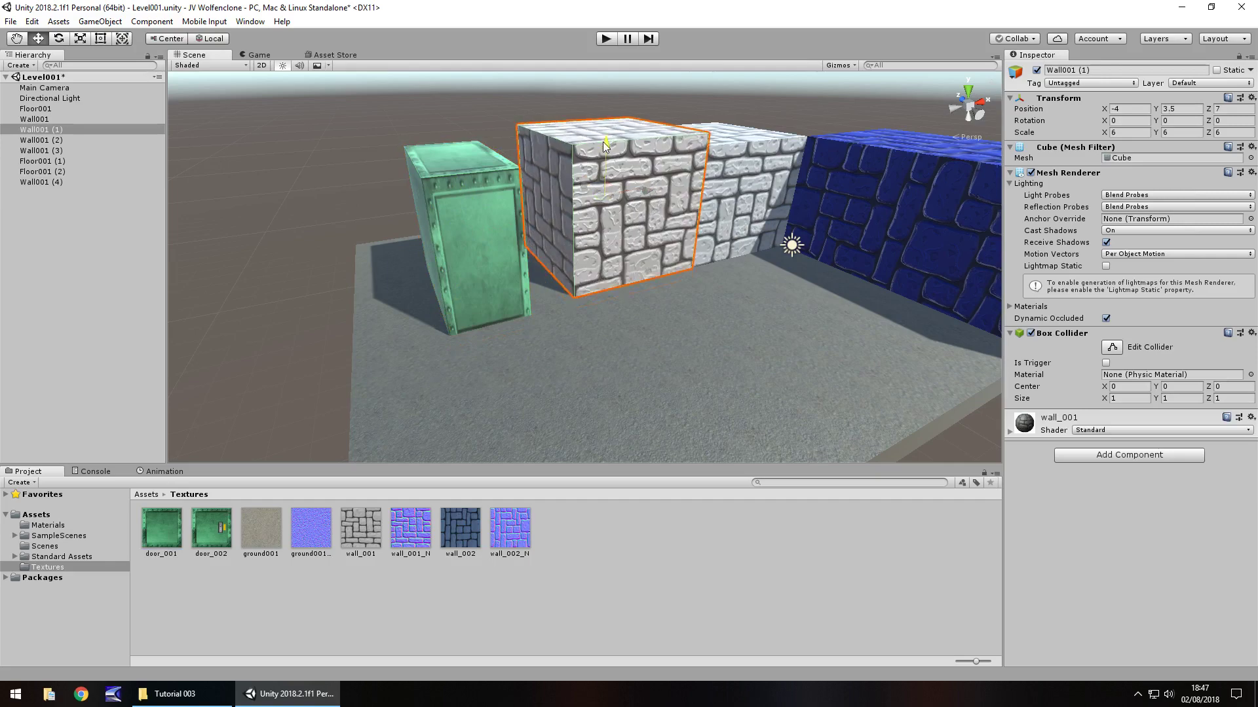
{"action": "left_click", "coordinate": [744, 162]}
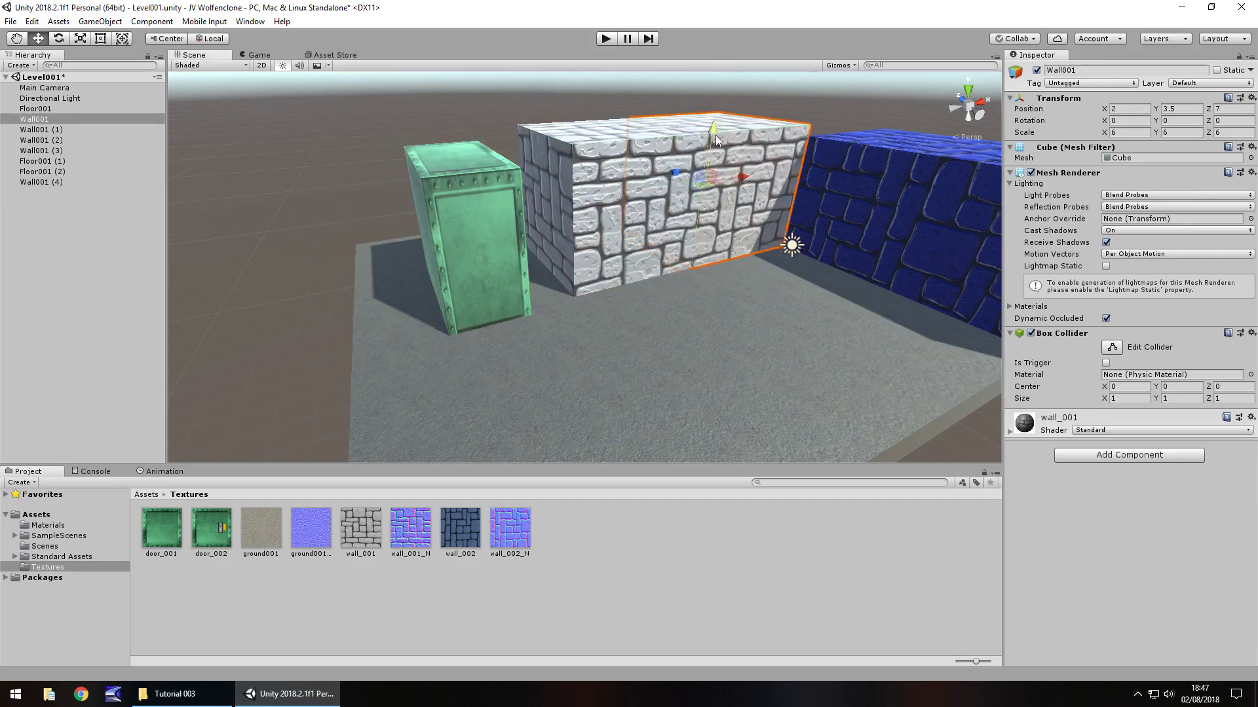
{"action": "left_click", "coordinate": [855, 182]}
{"action": "left_click", "coordinate": [971, 257]}
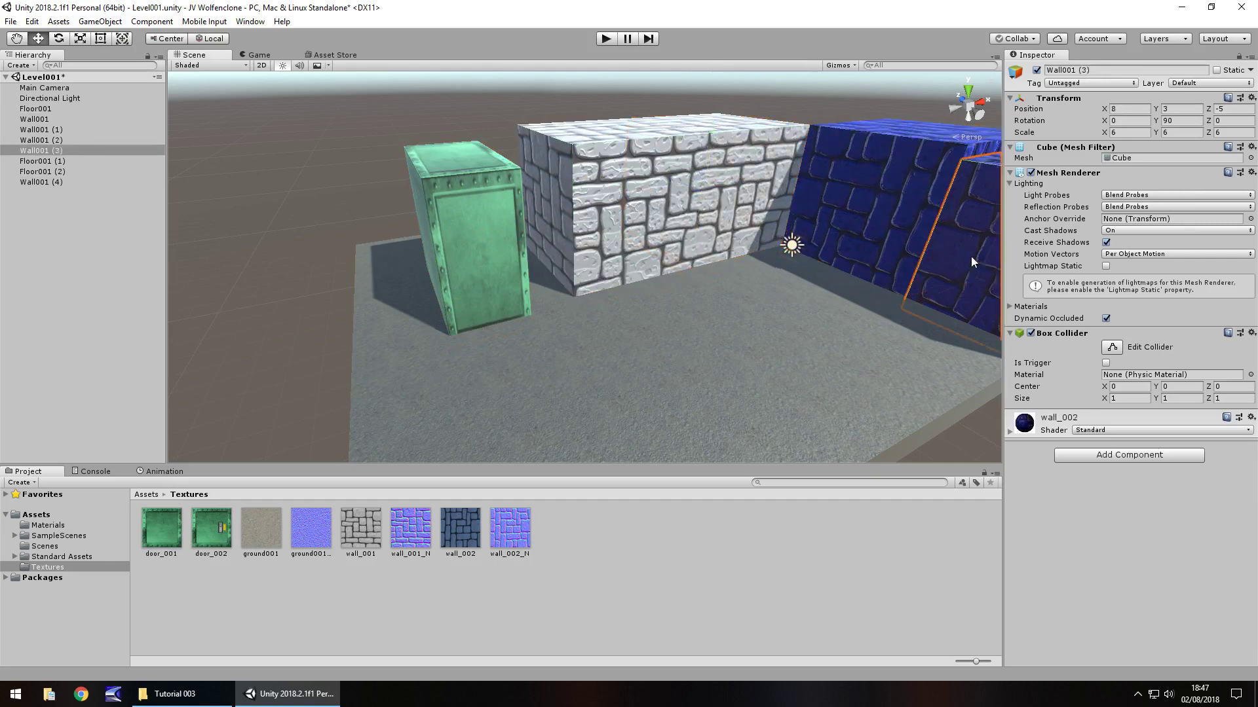
{"action": "left_click_drag", "start_coordinate": [970, 257], "coordinate": [870, 171], "text": "alt"}
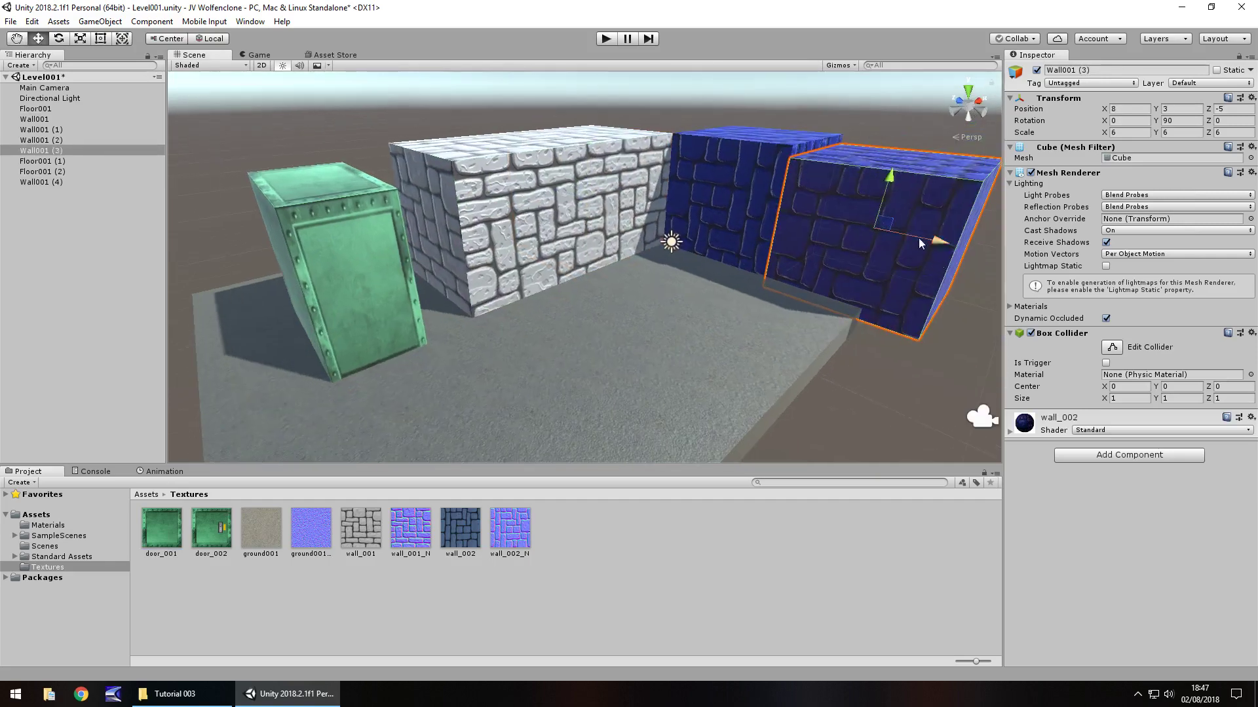
Move the green block Wall001 (4) to X -8.5, Y 3.5 and Z 7, flush against the white wall
{"action": "left_click", "coordinate": [370, 240]}
{"action": "left_click_drag", "start_coordinate": [331, 222], "coordinate": [324, 211]}
{"action": "left_click_drag", "start_coordinate": [392, 237], "coordinate": [449, 237]}
{"action": "key", "text": "f"}
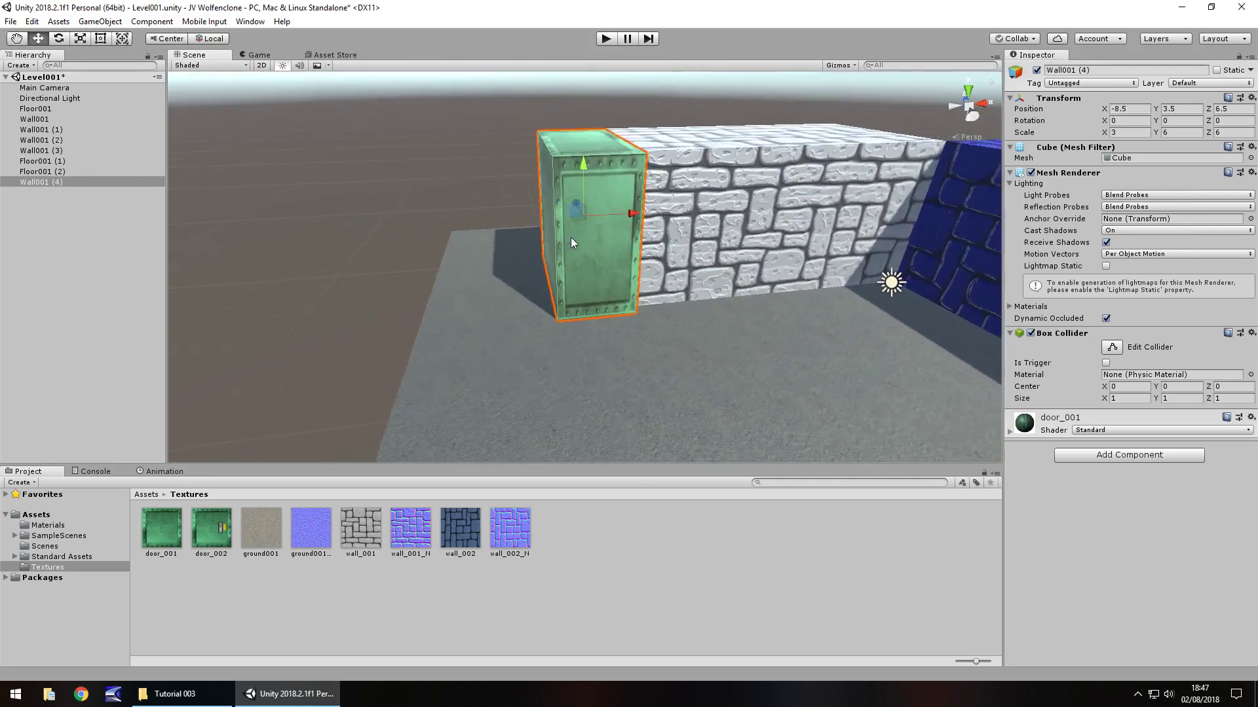
{"action": "left_click_drag", "start_coordinate": [571, 237], "coordinate": [429, 369], "text": "alt"}
{"action": "left_click_drag", "start_coordinate": [498, 308], "coordinate": [757, 273], "text": "alt"}
{"action": "middle_click_drag", "start_coordinate": [757, 273], "coordinate": [519, 300]}
Duplicate the white block Wall001 (1) and place the copy against the free side of the green block as a spacer
{"action": "left_click", "coordinate": [502, 260]}
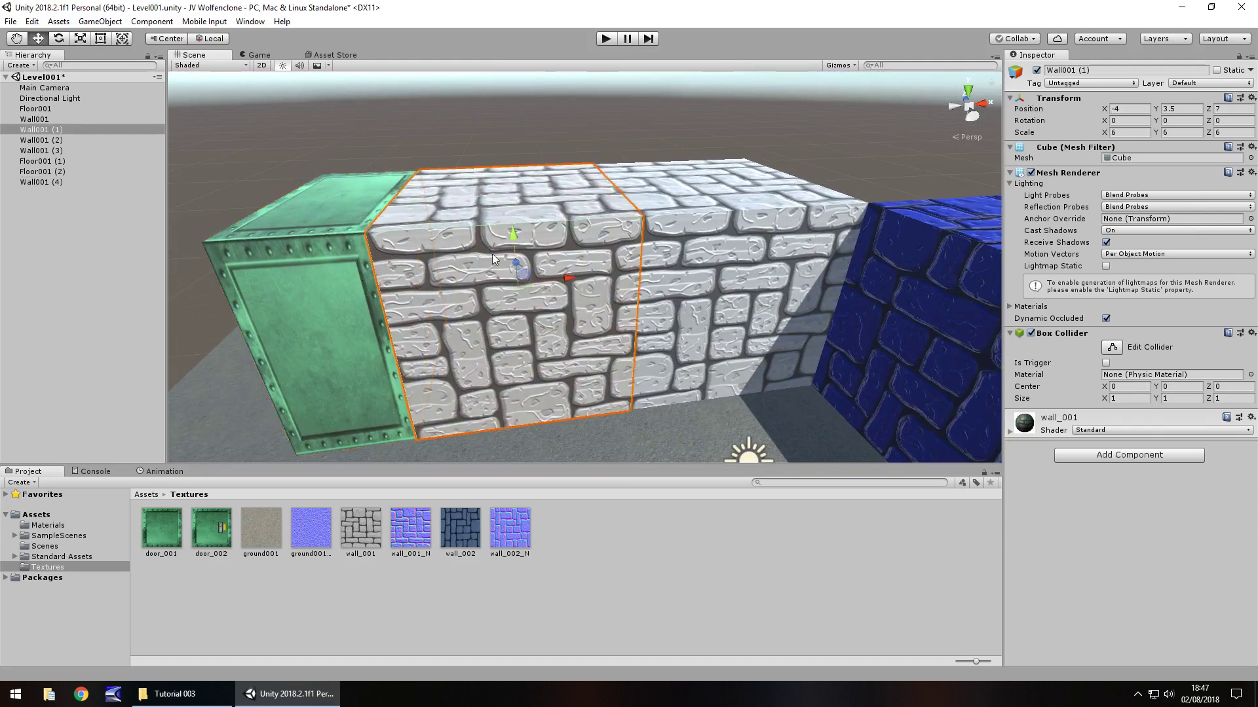
{"action": "middle_click_drag", "start_coordinate": [374, 302], "coordinate": [485, 278]}
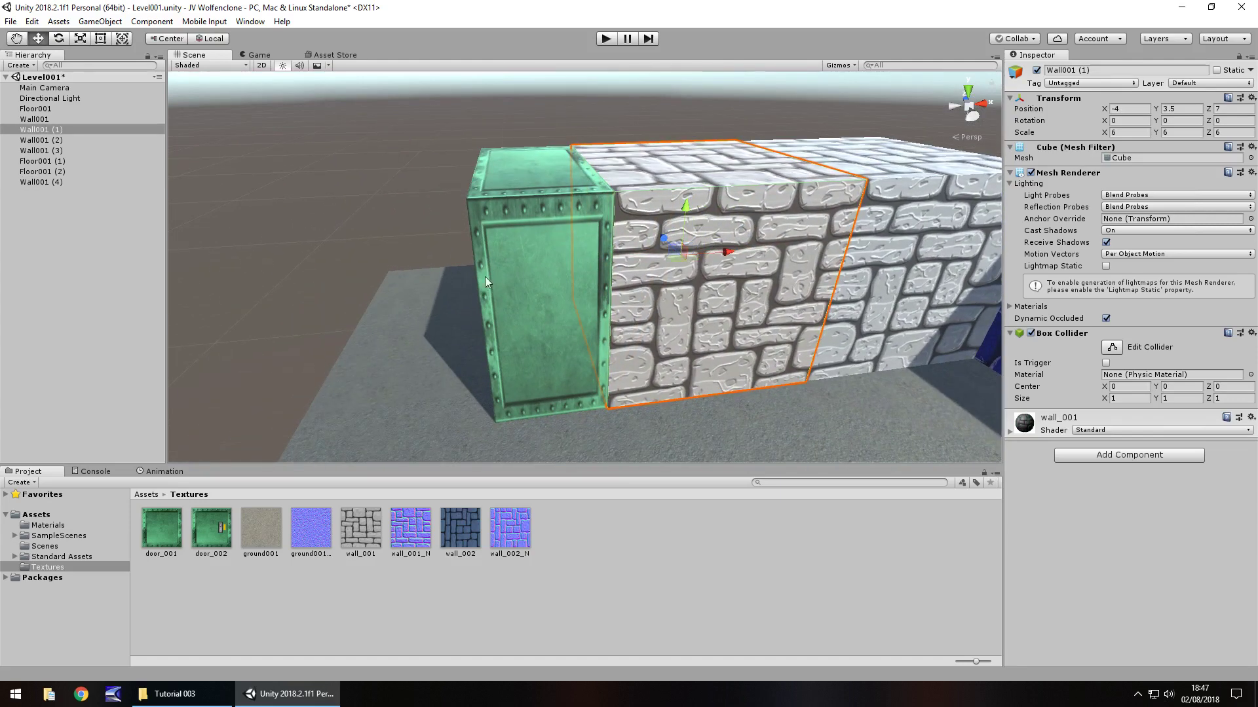
{"action": "scroll", "coordinate": [486, 278], "scroll_direction": "down", "scroll_amount": 4}
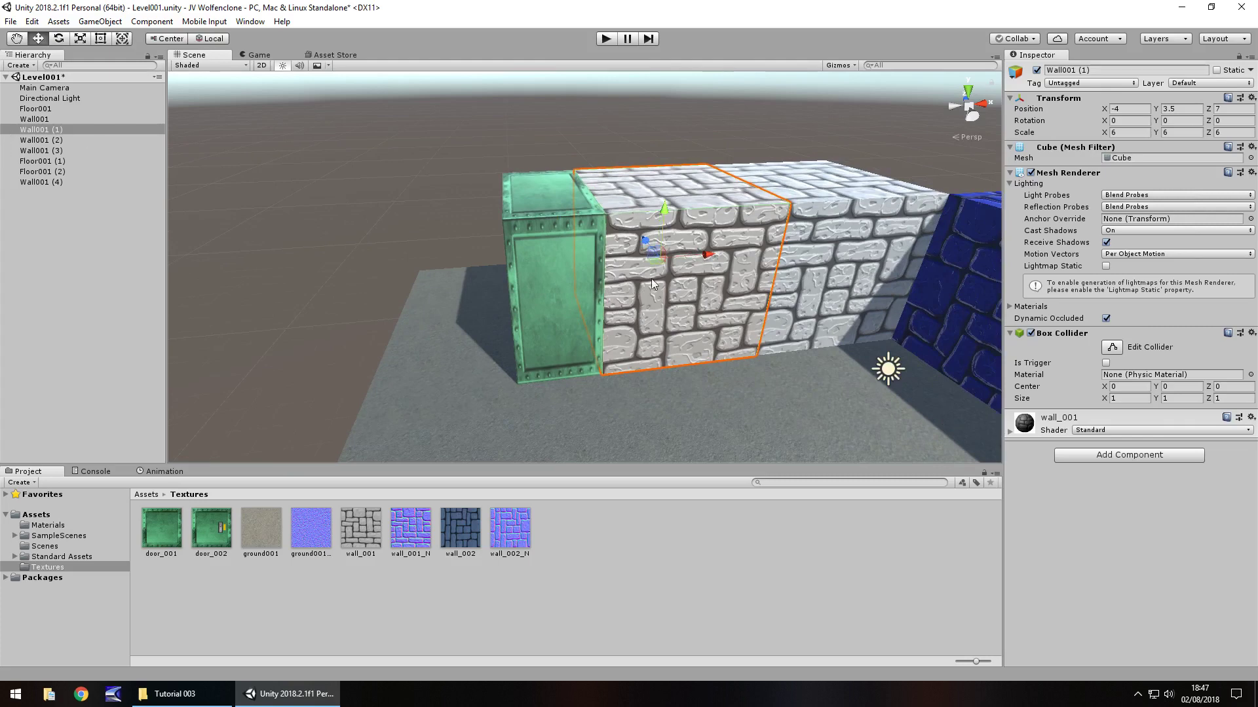
{"action": "left_click_drag", "start_coordinate": [710, 258], "coordinate": [506, 274]}
Duplicate the green block and move the copy along X to -17.5, on the far side of the white spacer
{"action": "left_click", "coordinate": [556, 269]}
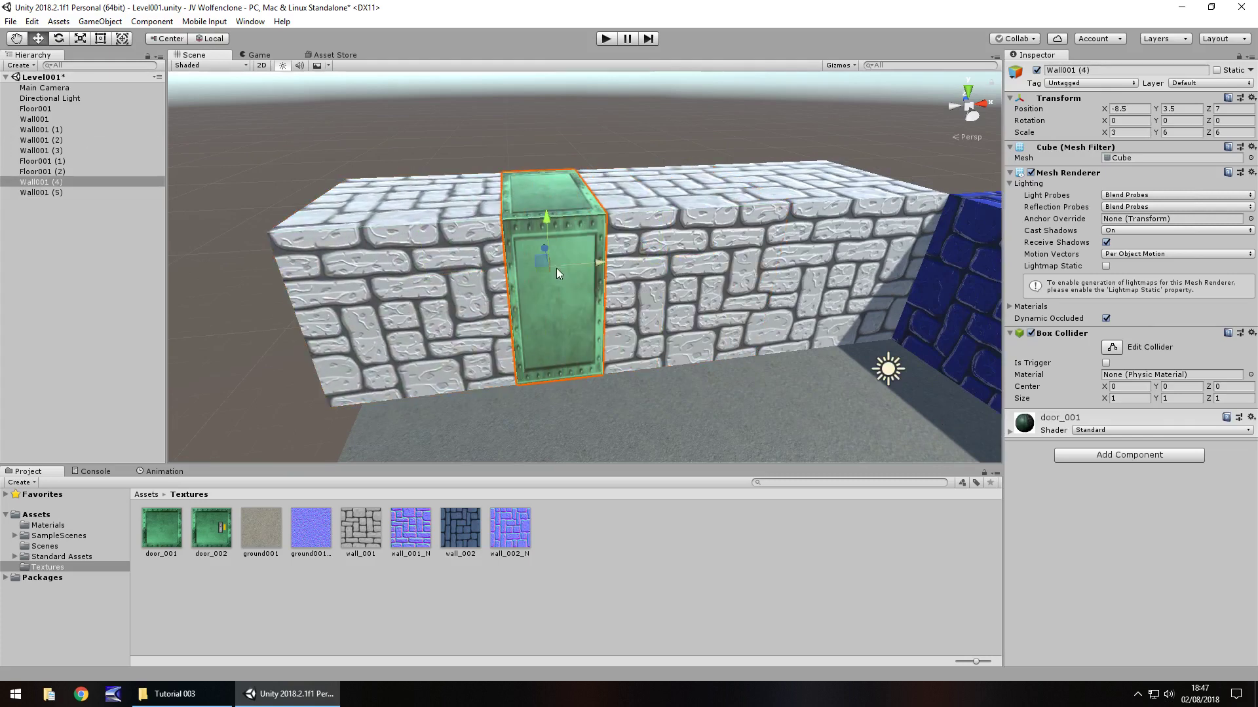
{"action": "key", "text": "ctrl+d"}
{"action": "left_click_drag", "start_coordinate": [593, 266], "coordinate": [372, 280]}
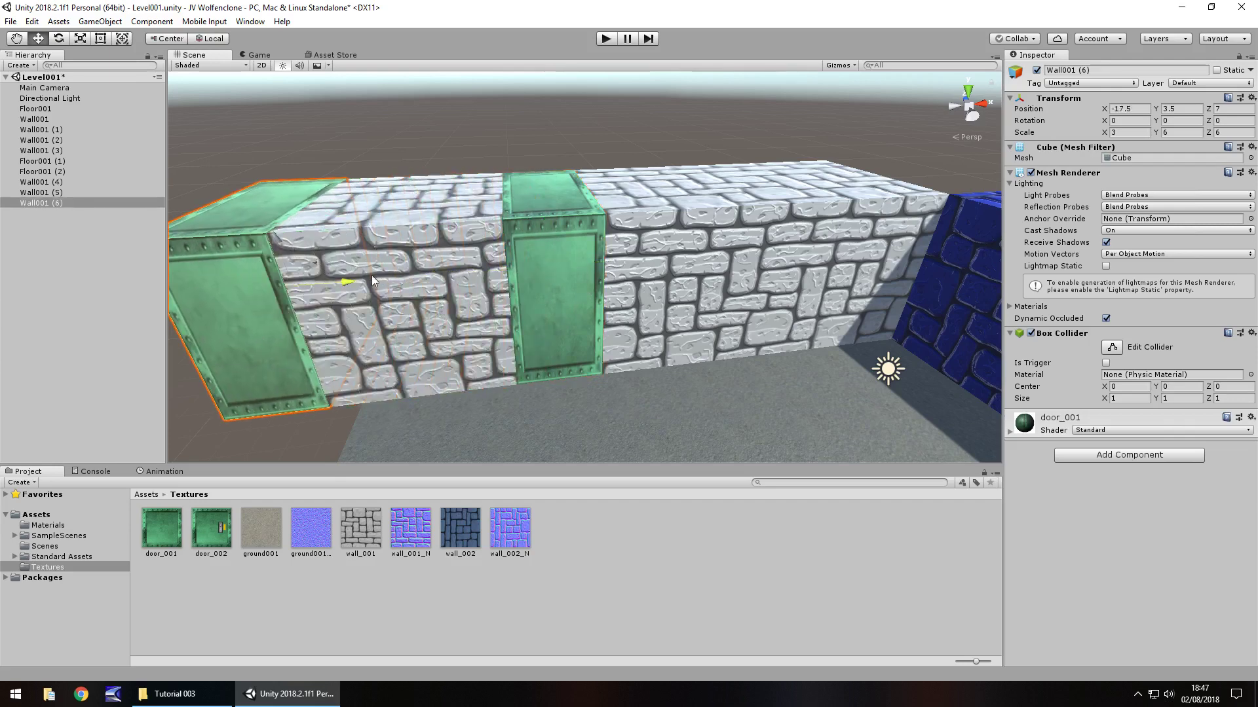
Delete the white spacer block between the two green blocks
{"action": "left_click", "coordinate": [445, 286]}
{"action": "key", "text": "Delete"}
{"action": "middle_click_drag", "start_coordinate": [347, 344], "coordinate": [457, 200]}
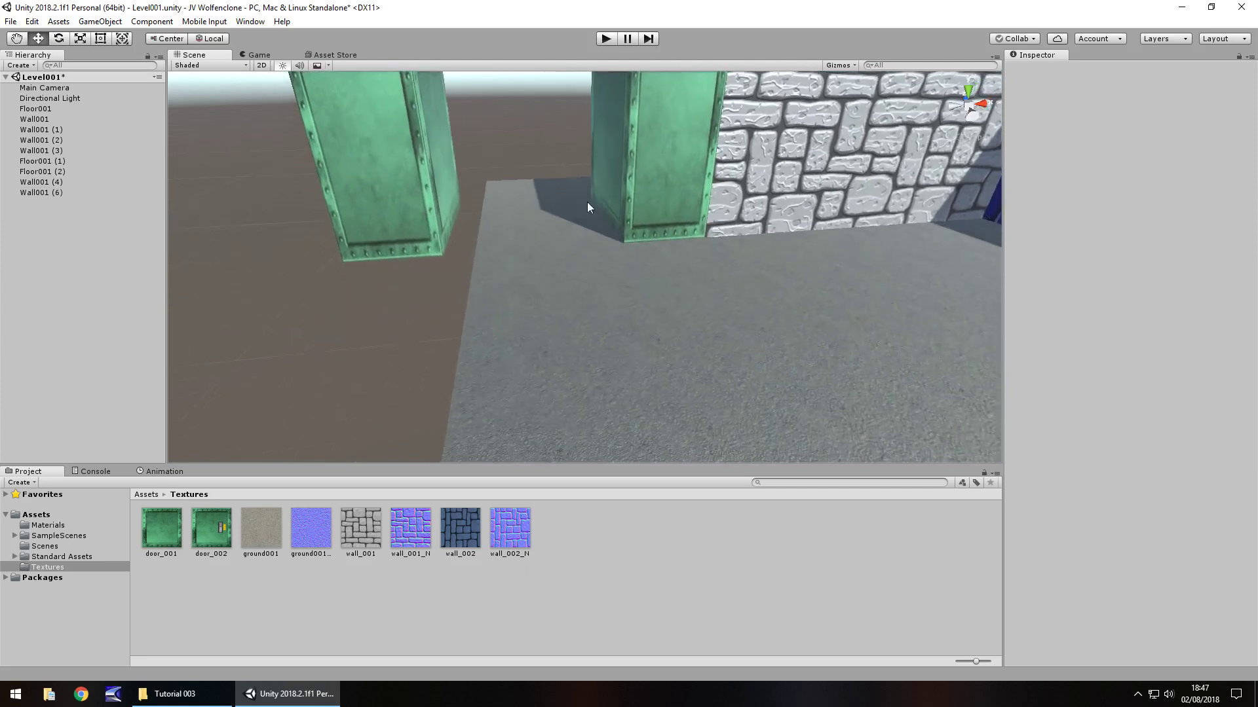
{"action": "scroll", "coordinate": [577, 235], "scroll_direction": "down", "scroll_amount": 4}
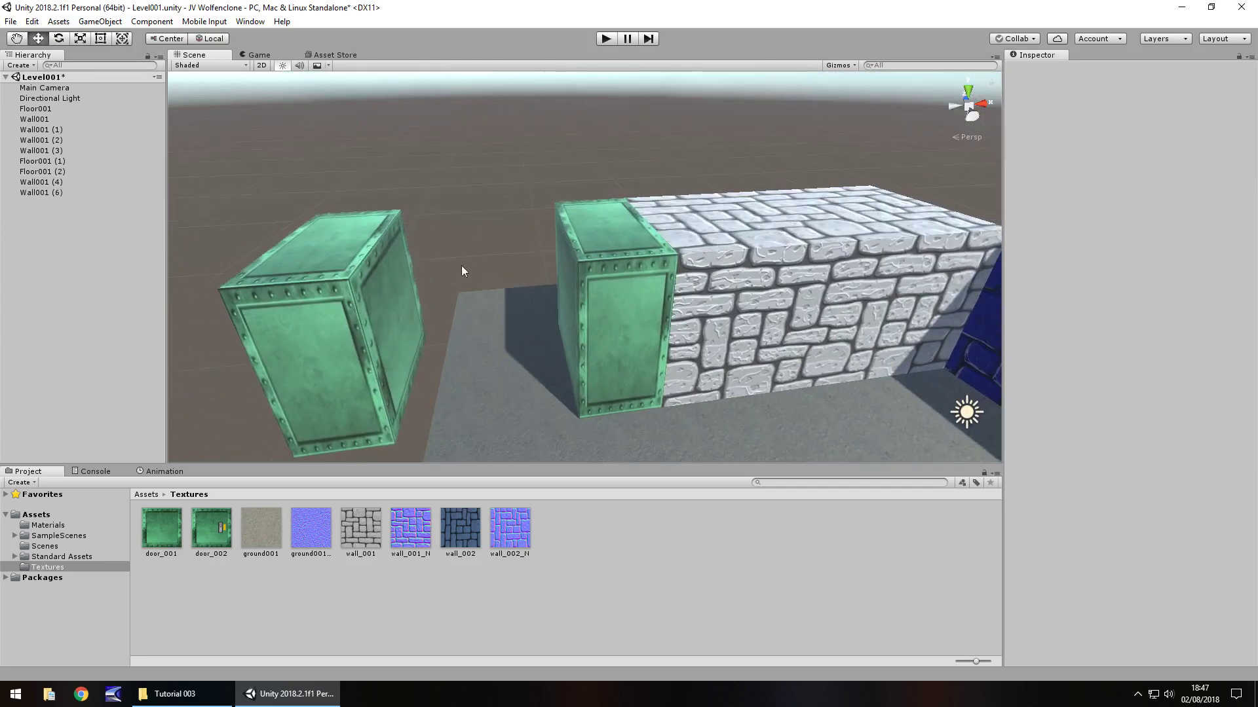
Rename the green block Wall001 (4) next to the white wall as Wall002
{"action": "left_click", "coordinate": [302, 343]}
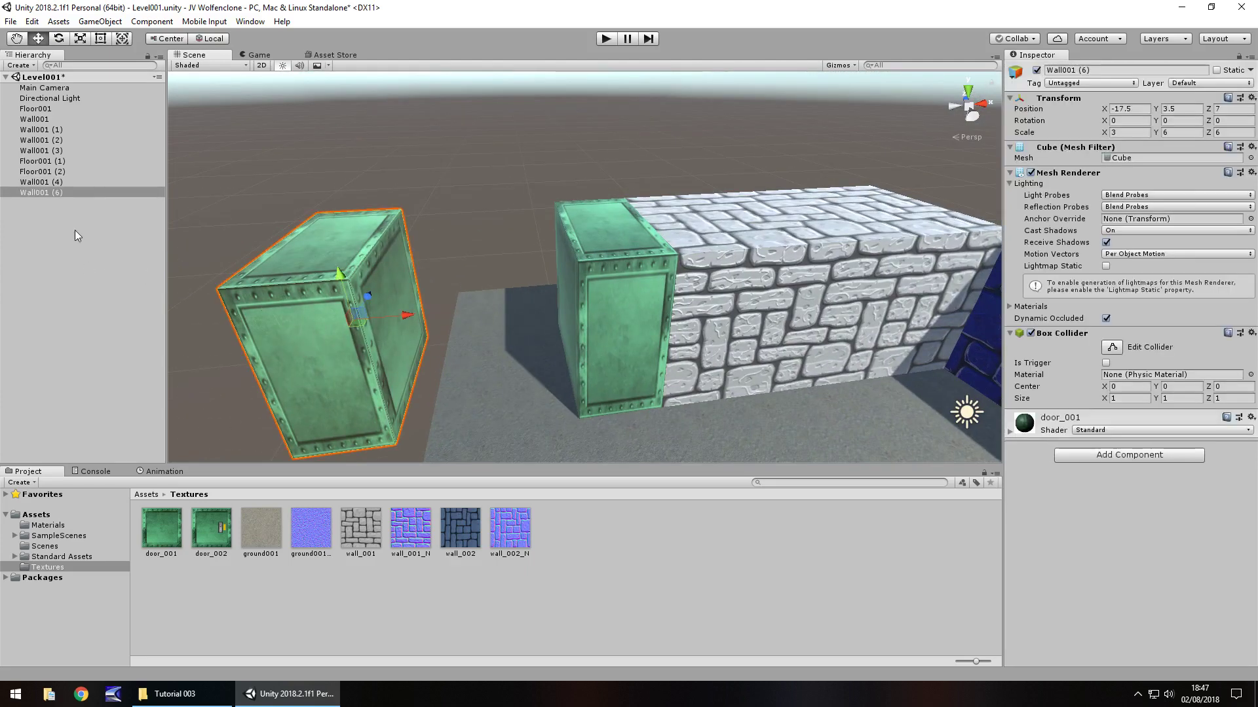
{"action": "left_click", "coordinate": [56, 182]}
{"action": "left_click", "coordinate": [56, 183]}
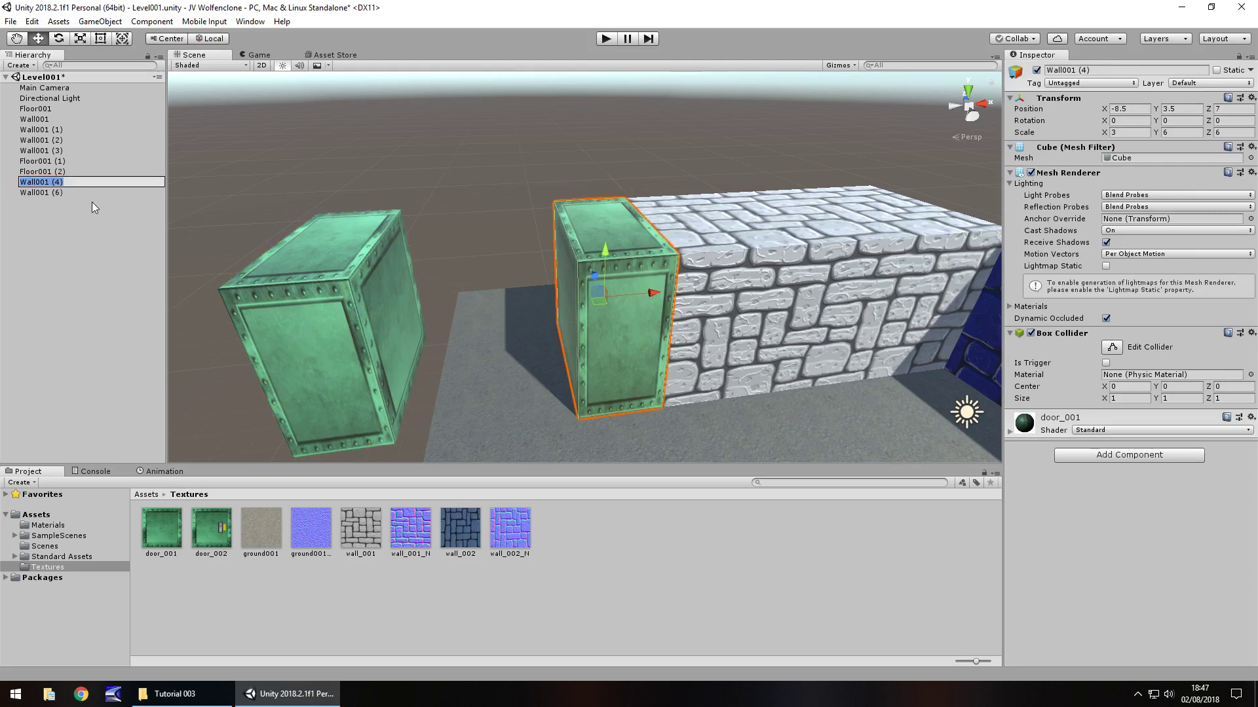
{"action": "left_click_drag", "start_coordinate": [46, 181], "coordinate": [96, 183]}
{"action": "type", "text": "2"}
Rename the outer green block Wall001 (6) as Wall002 (1)
{"action": "left_click", "coordinate": [42, 192]}
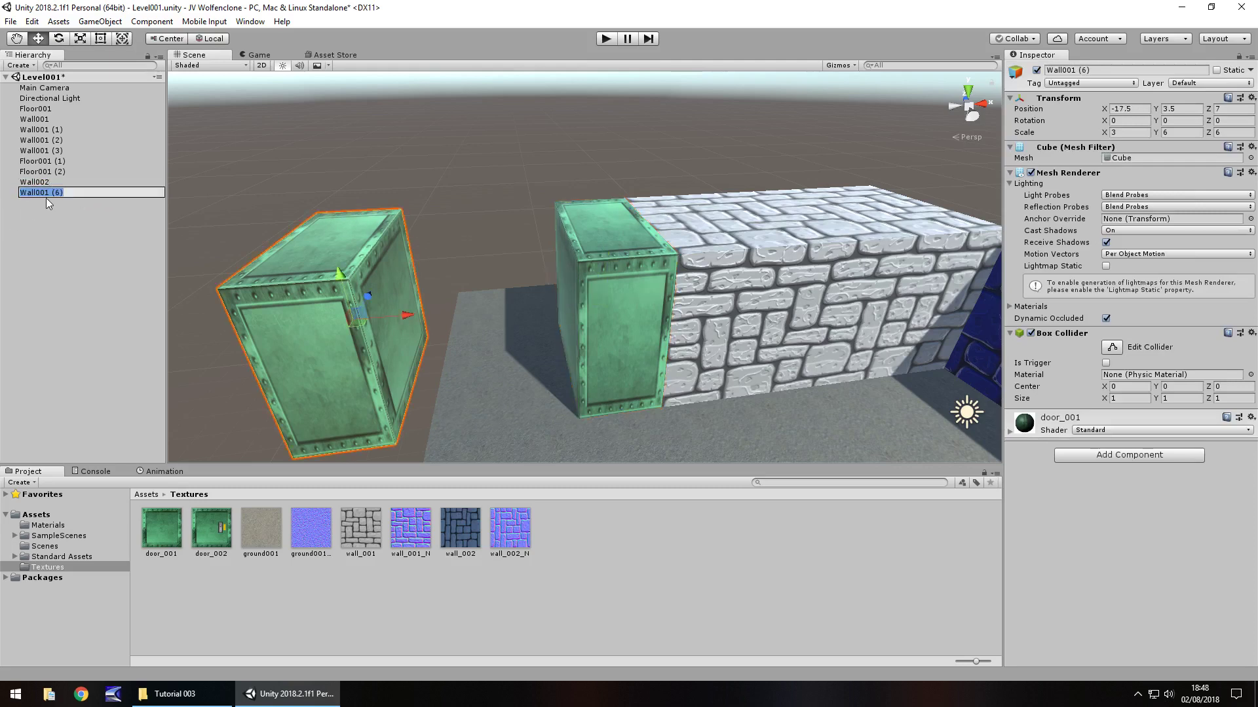
{"action": "left_click", "coordinate": [46, 196]}
{"action": "left_click_drag", "start_coordinate": [46, 194], "coordinate": [52, 196]}
{"action": "type", "text": "2"}
{"action": "double_click", "coordinate": [57, 193]}
{"action": "type", "text": "1"}
{"action": "left_click", "coordinate": [420, 175]}
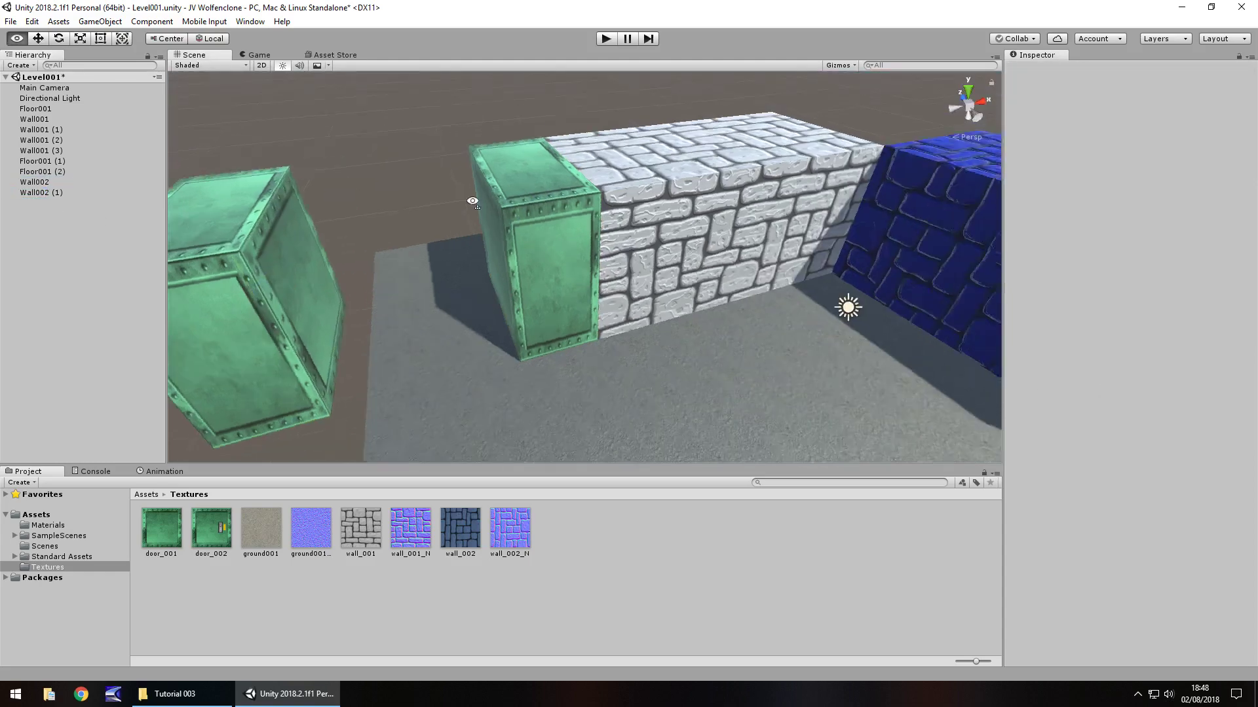
Duplicate Wall001 (1), set the copy's Z scale to 1 and move it to X -13, between the green blocks
{"action": "right_click_drag", "start_coordinate": [421, 175], "coordinate": [494, 397]}
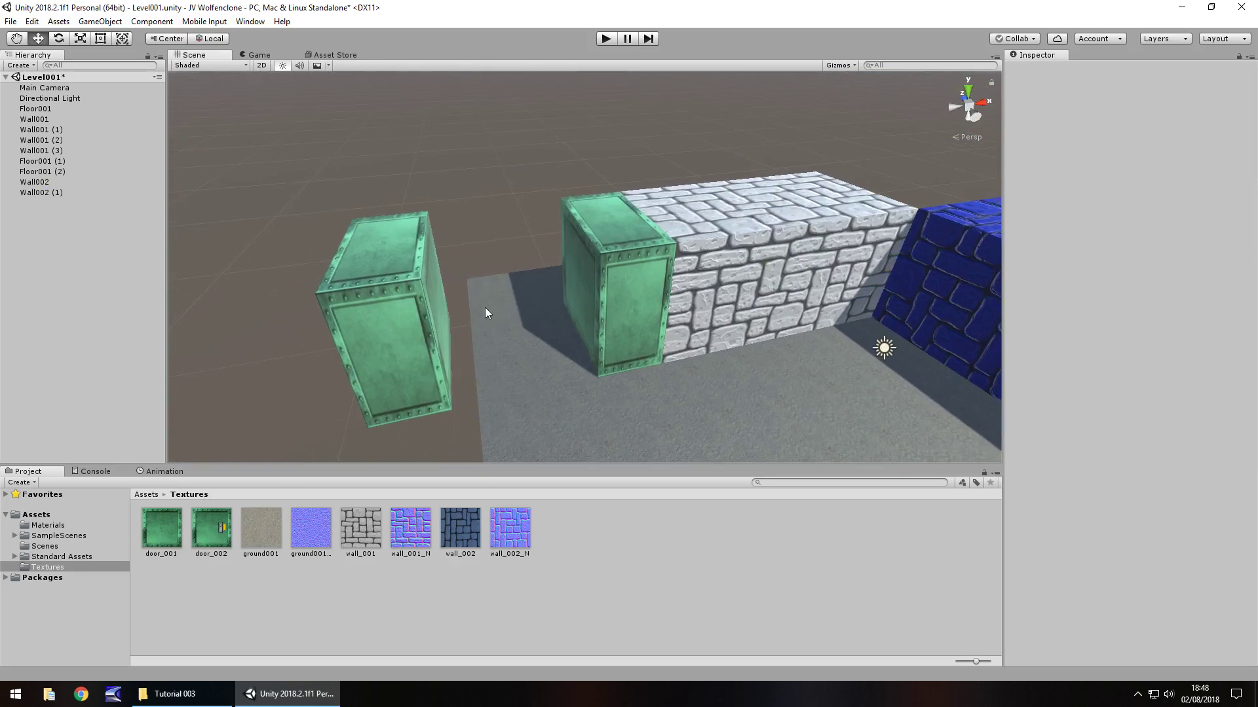
{"action": "left_click", "coordinate": [715, 231]}
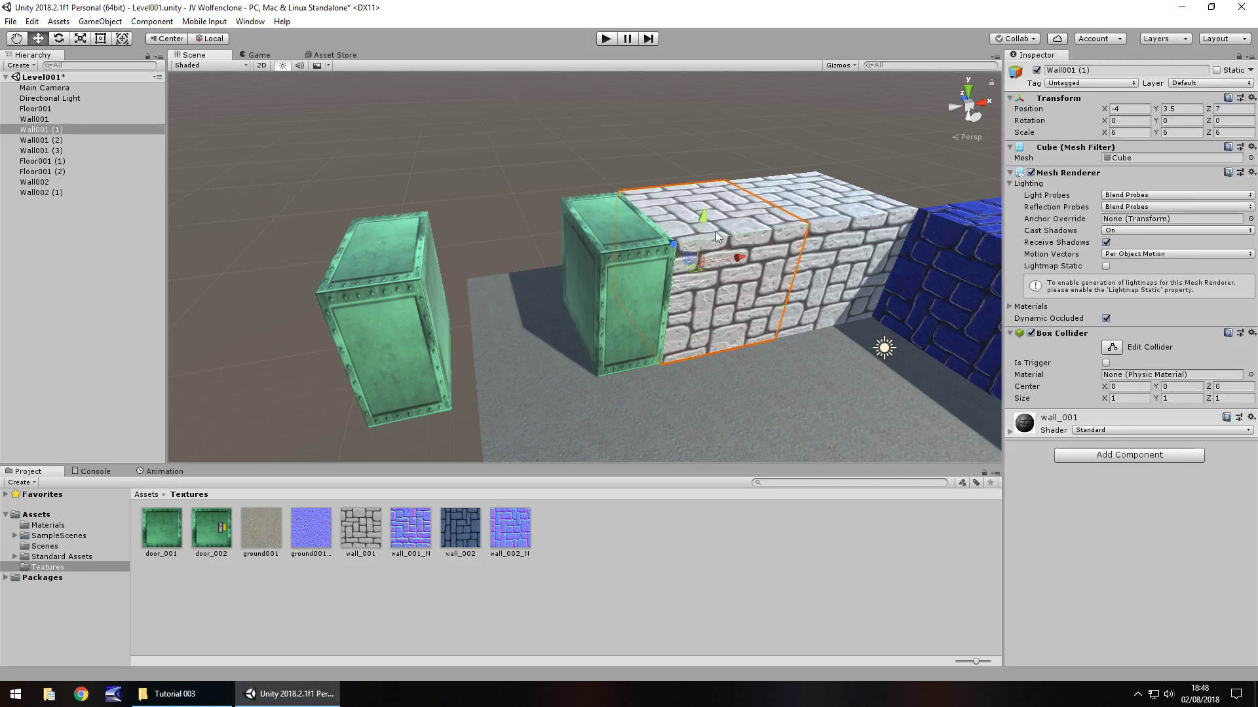
{"action": "key", "text": "ctrl+d"}
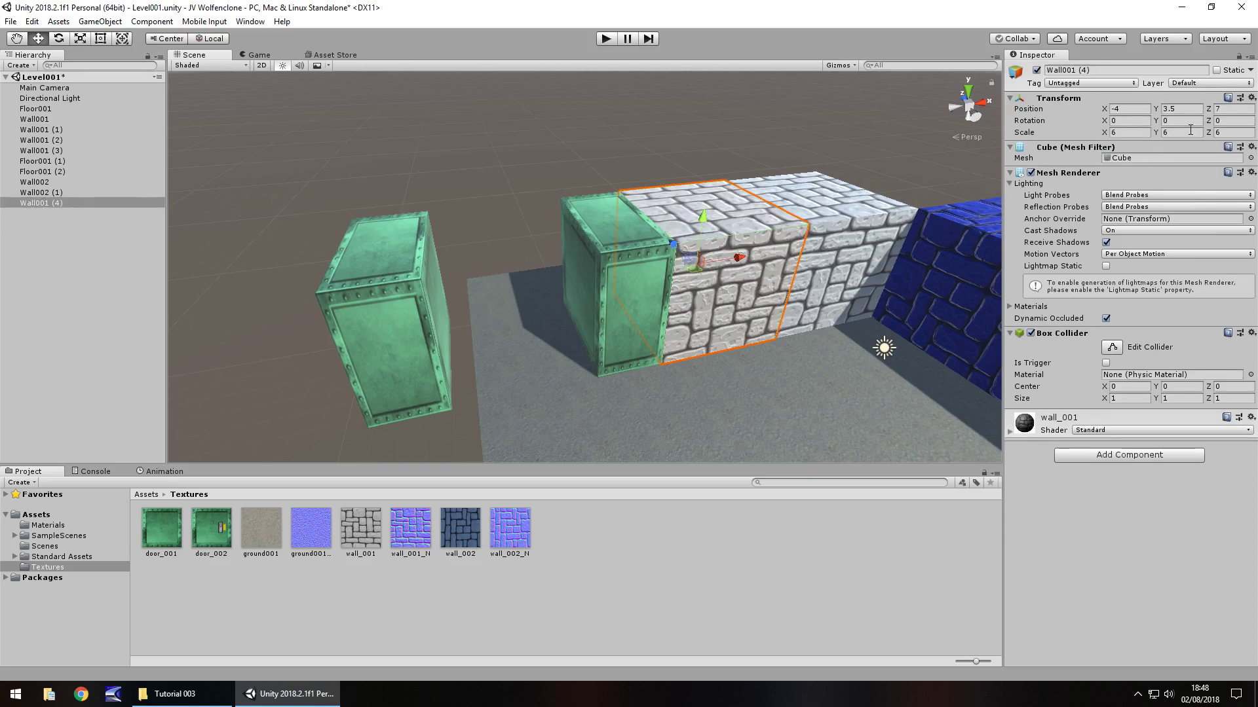
{"action": "left_click", "coordinate": [1215, 132]}
{"action": "type", "text": "1"}
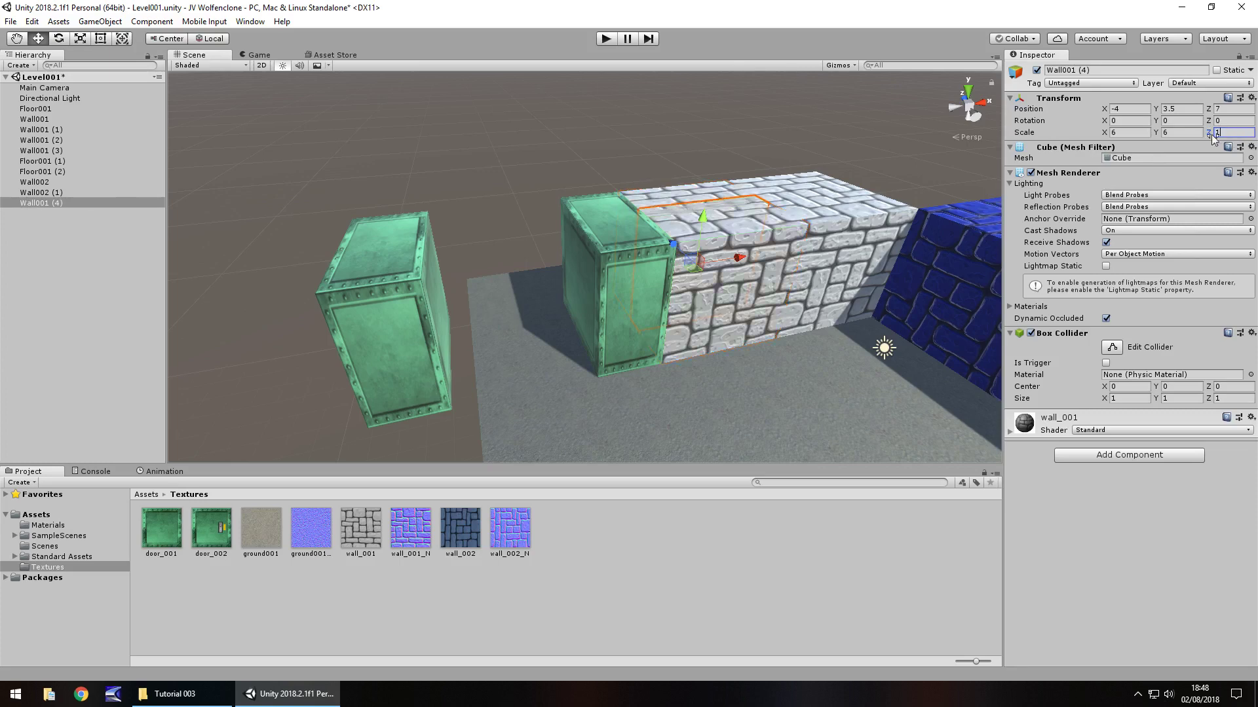
{"action": "left_click_drag", "start_coordinate": [735, 260], "coordinate": [573, 276]}
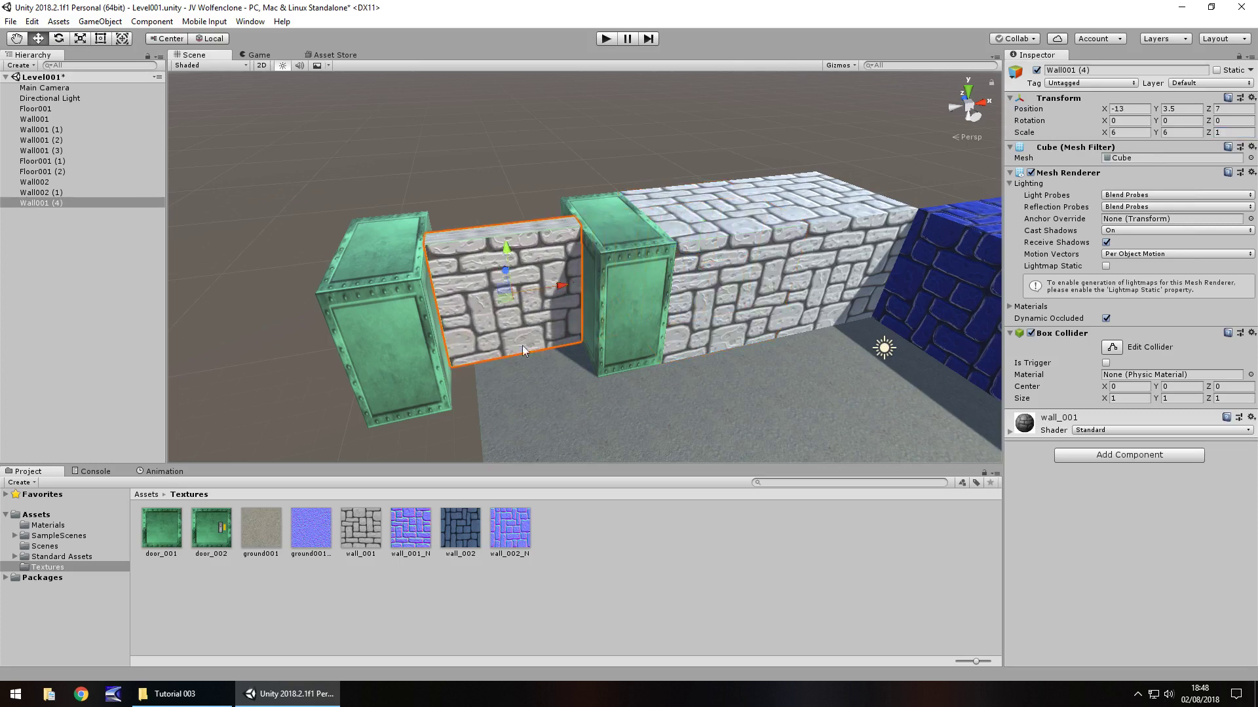
Apply the door_002 texture to the thin panel between the green blocks and set its Y rotation to 180
{"action": "left_click_drag", "start_coordinate": [208, 536], "coordinate": [494, 279]}
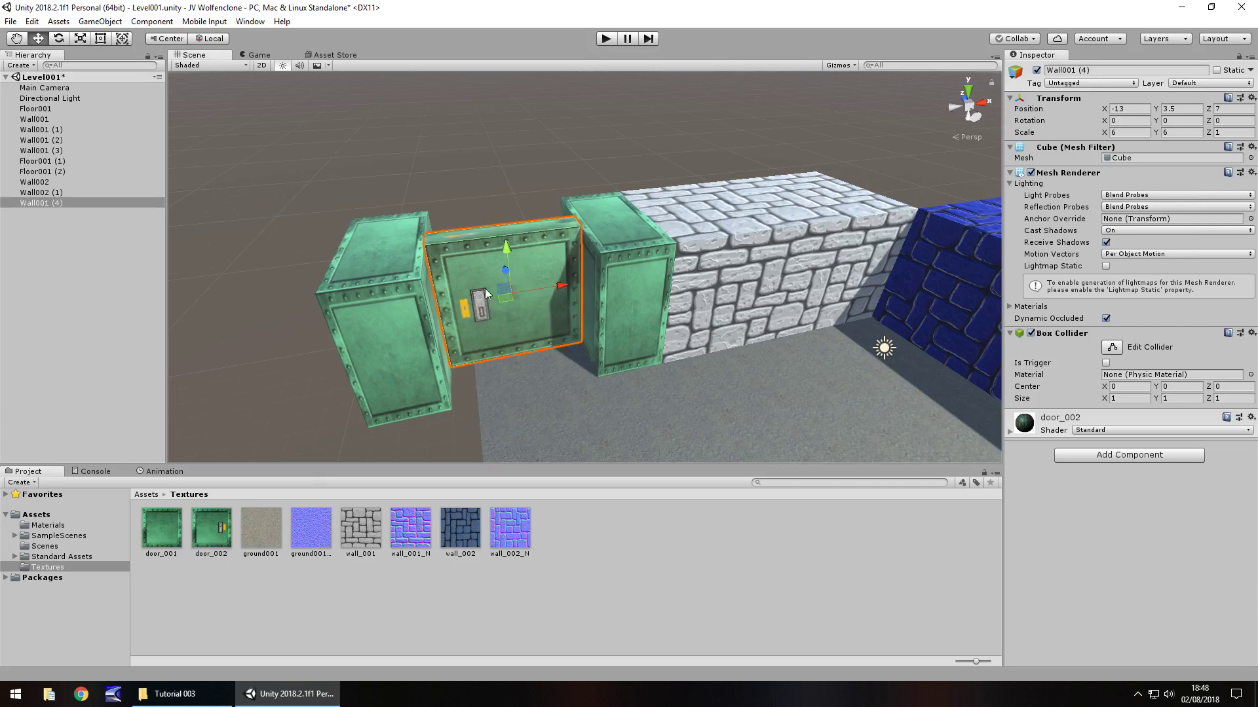
{"action": "left_click", "coordinate": [1178, 121]}
{"action": "type", "text": "180"}
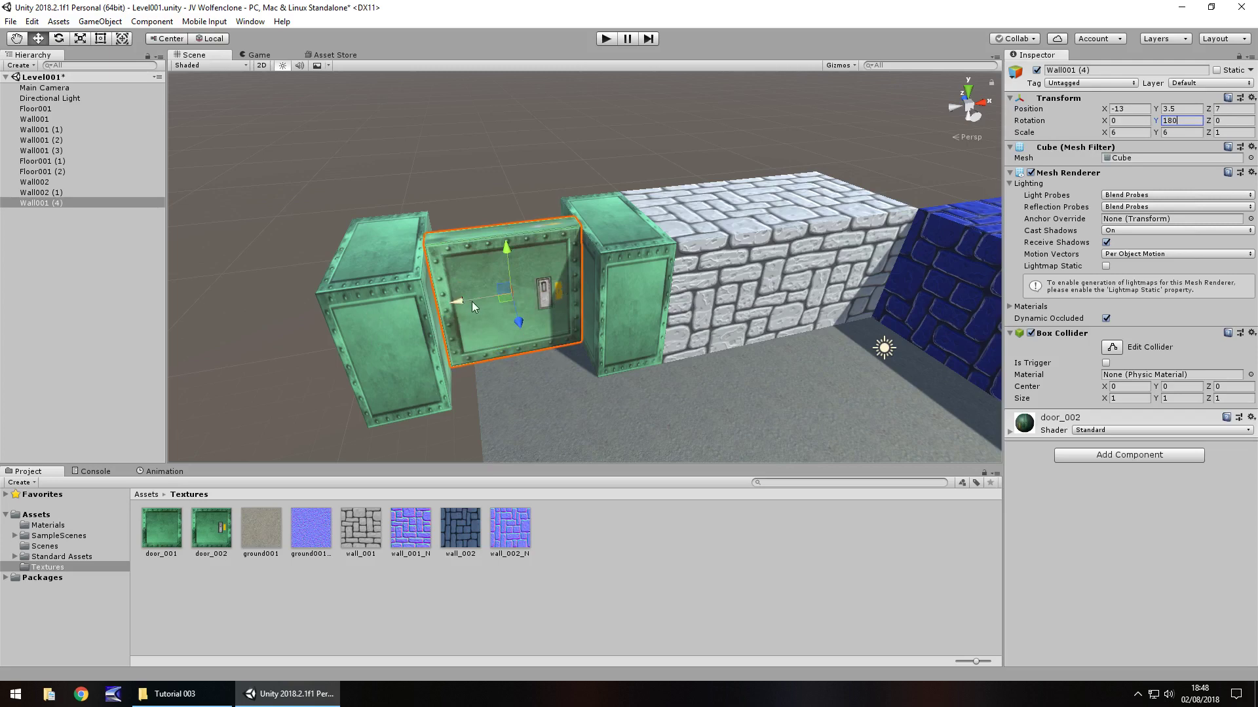
{"action": "key", "text": "ctrl+z"}
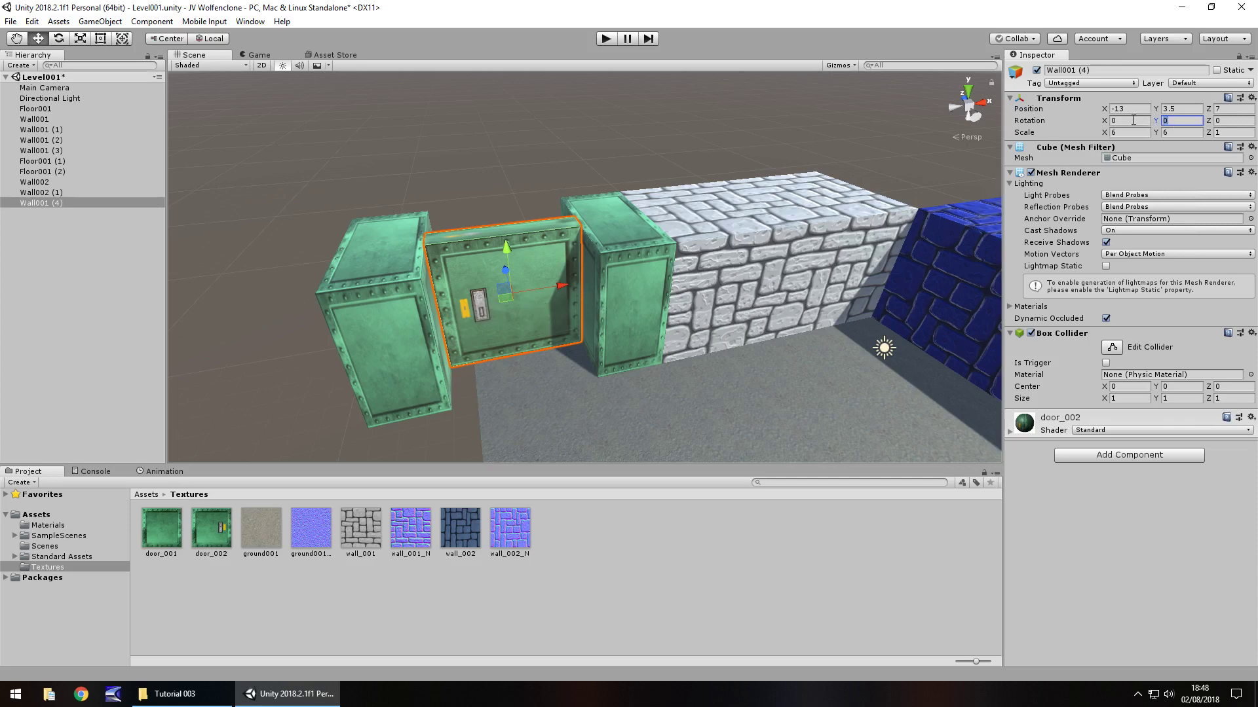
{"action": "type", "text": "180"}
Duplicate the door_001 and door_002 textures in the Textures folder
{"action": "left_click_drag", "start_coordinate": [581, 237], "coordinate": [545, 229], "text": "alt"}
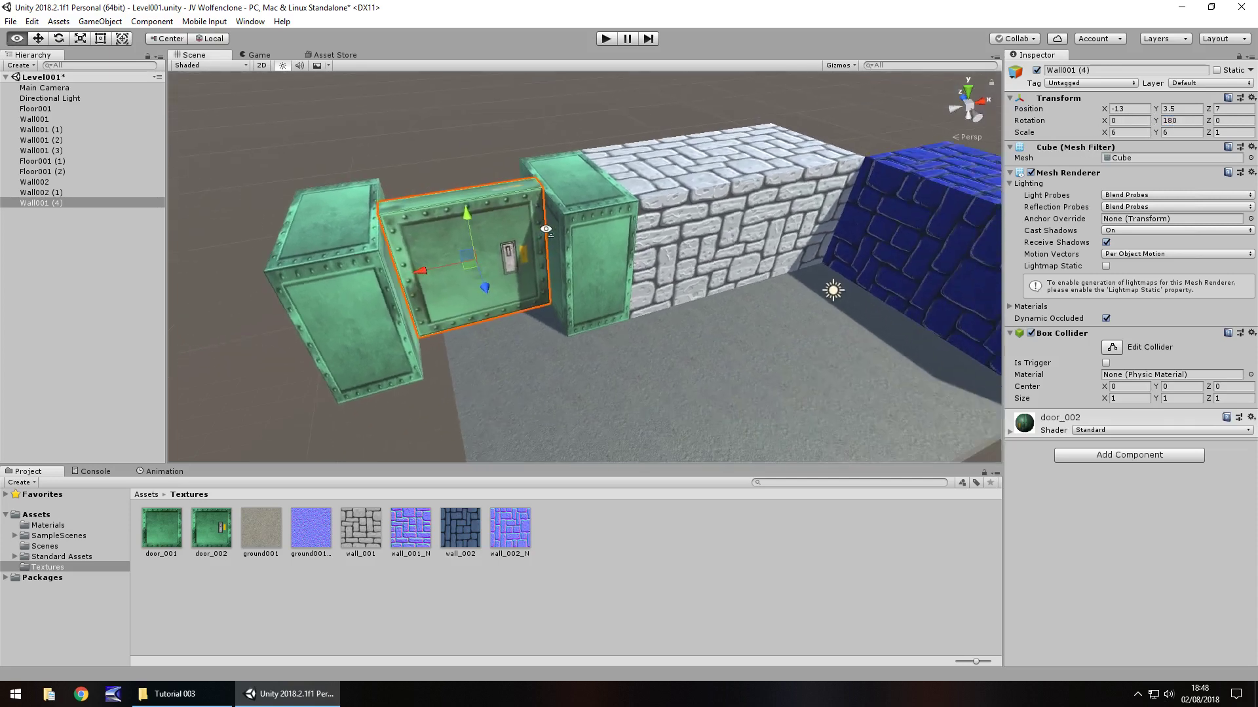
{"action": "right_click_drag", "start_coordinate": [546, 230], "coordinate": [587, 231]}
{"action": "scroll", "coordinate": [557, 310], "scroll_direction": "up", "scroll_amount": 6}
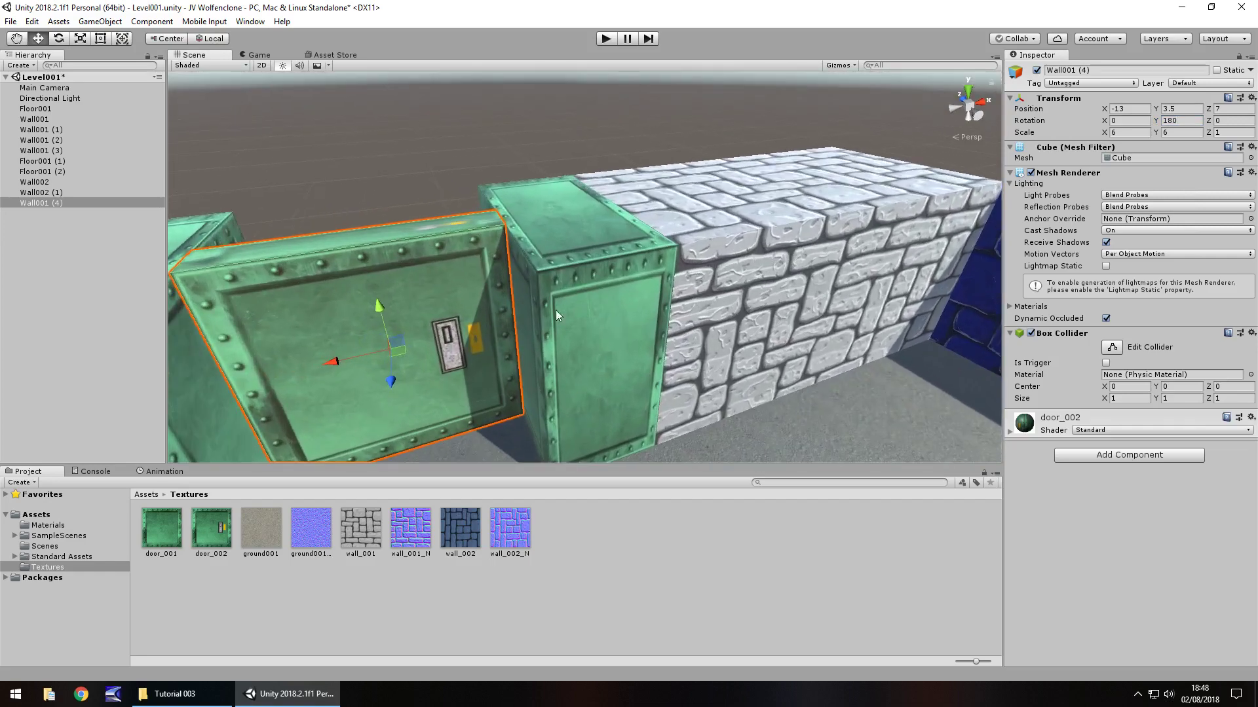
{"action": "middle_click_drag", "start_coordinate": [556, 309], "coordinate": [672, 304]}
{"action": "scroll", "coordinate": [674, 280], "scroll_direction": "down", "scroll_amount": 3}
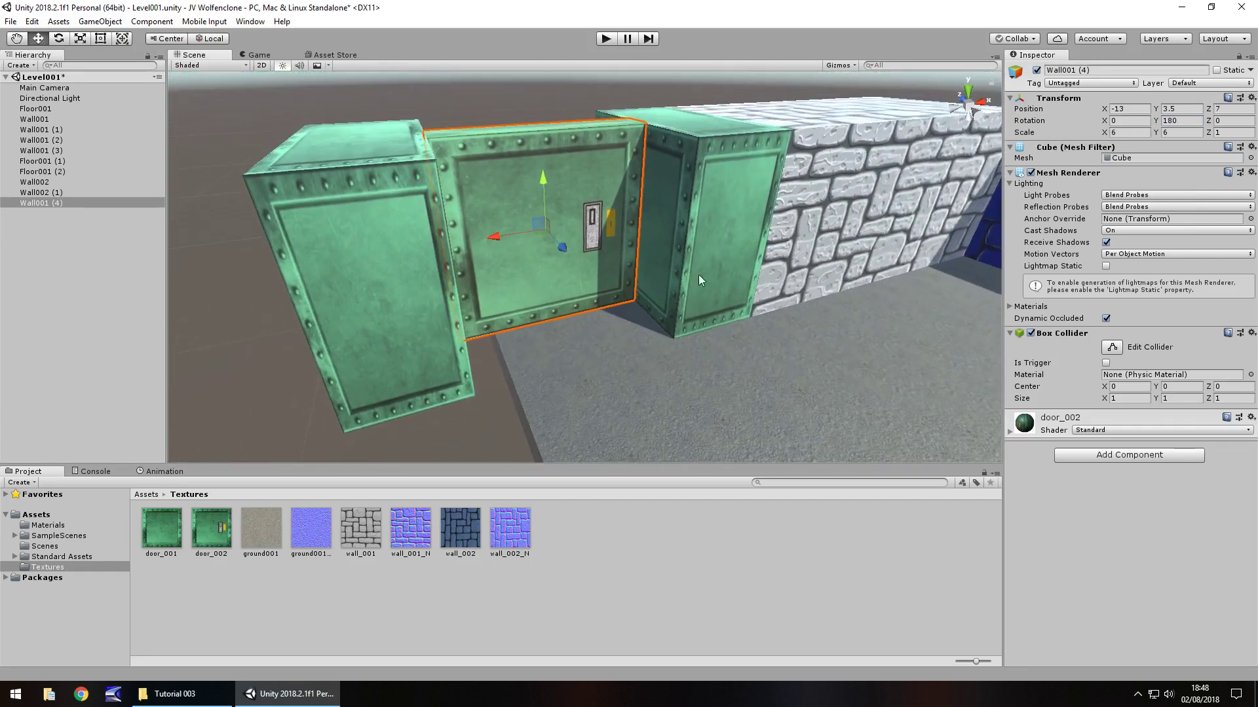
{"action": "left_click", "coordinate": [706, 257]}
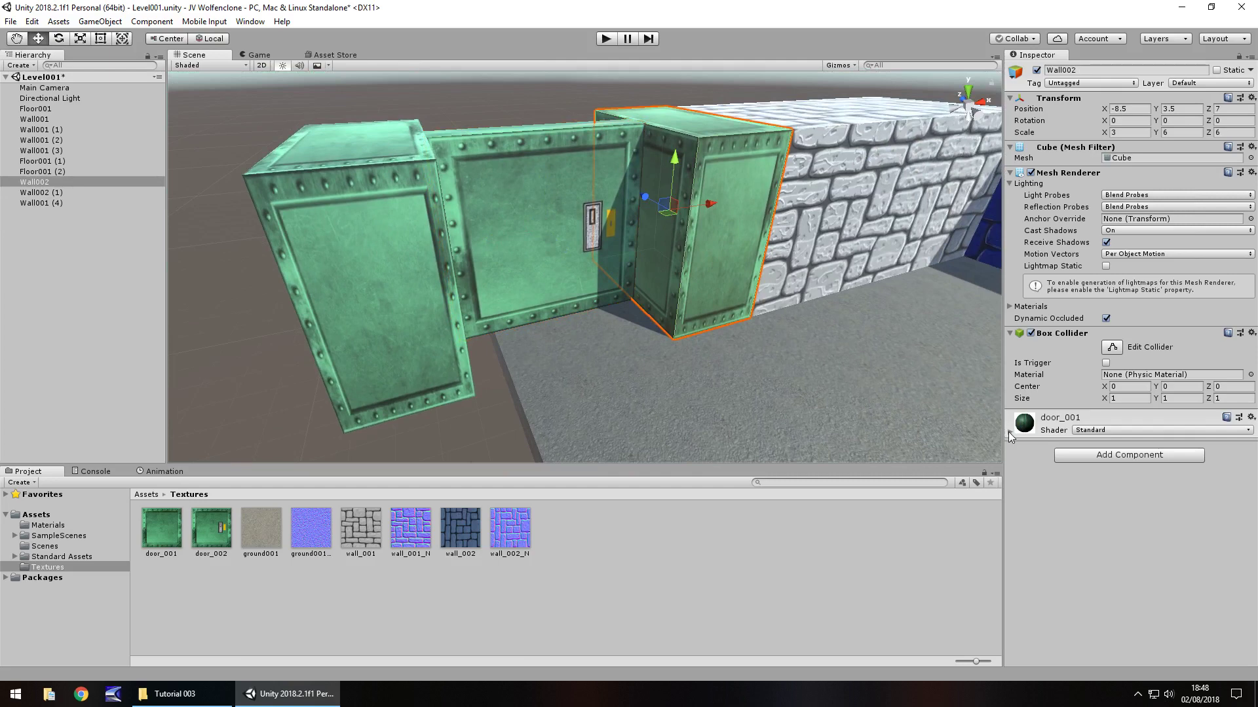
{"action": "left_click", "coordinate": [169, 532]}
{"action": "left_click", "coordinate": [214, 532], "text": "ctrl"}
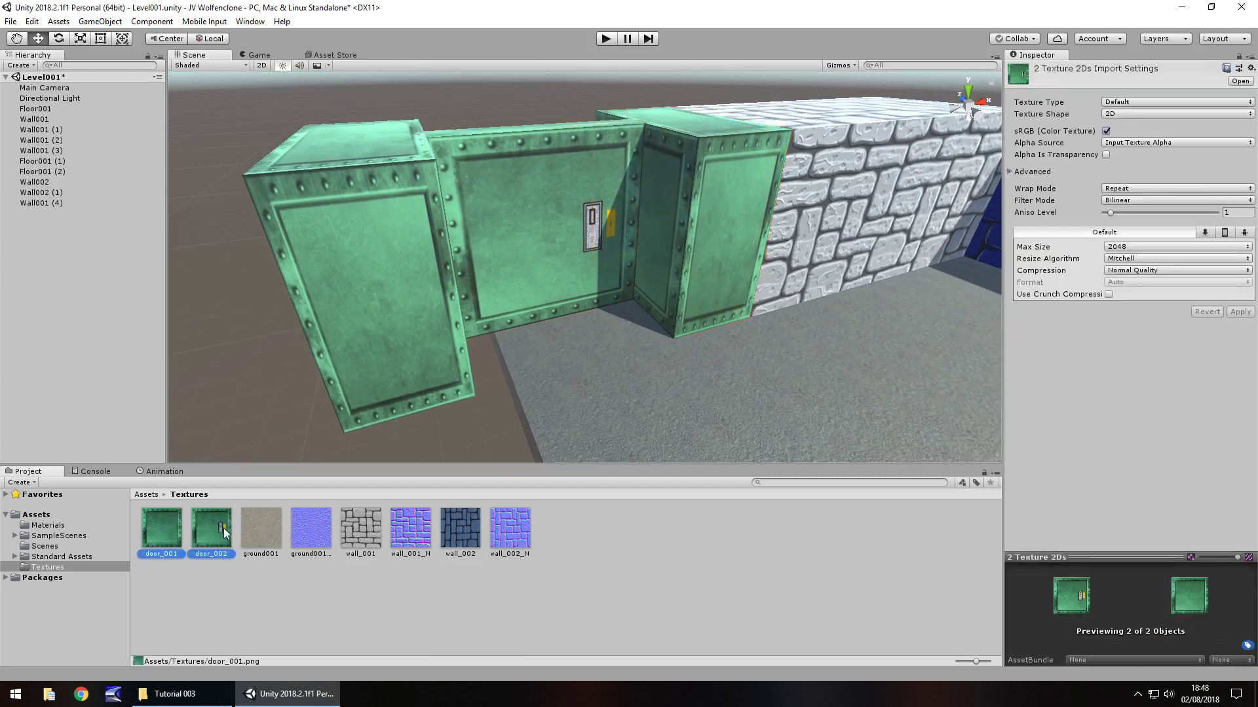
{"action": "key", "text": "ctrl+d"}
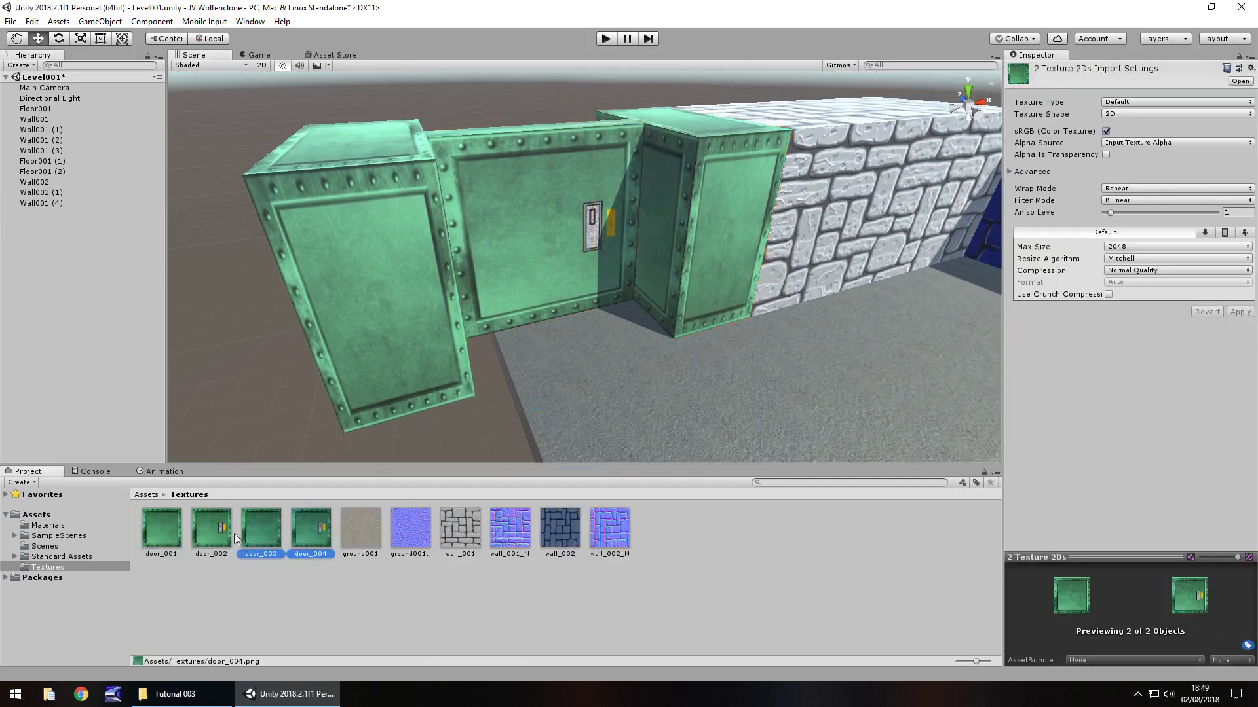
Rename the copied door textures door_003 and door_004 as door_001_N and door_0022_N
{"action": "left_click", "coordinate": [273, 555]}
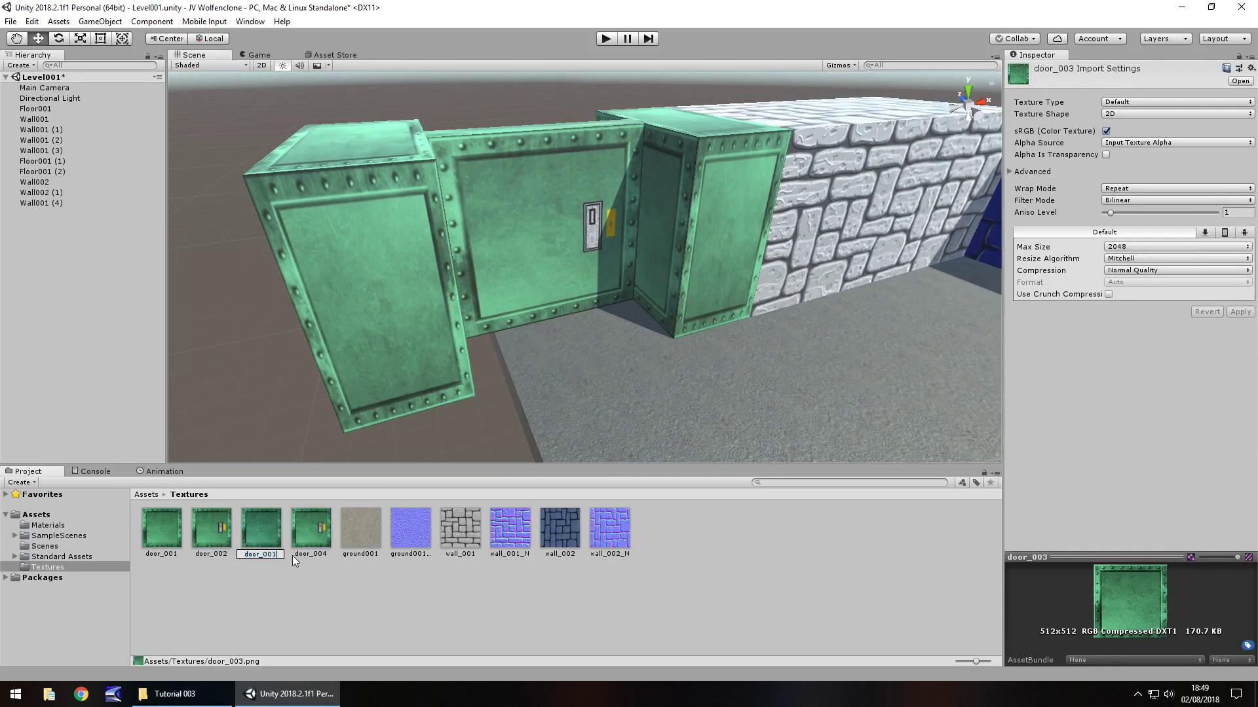
{"action": "type", "text": "door_001_N"}
{"action": "key", "text": "Return"}
{"action": "left_click", "coordinate": [316, 546]}
{"action": "key", "text": "F2"}
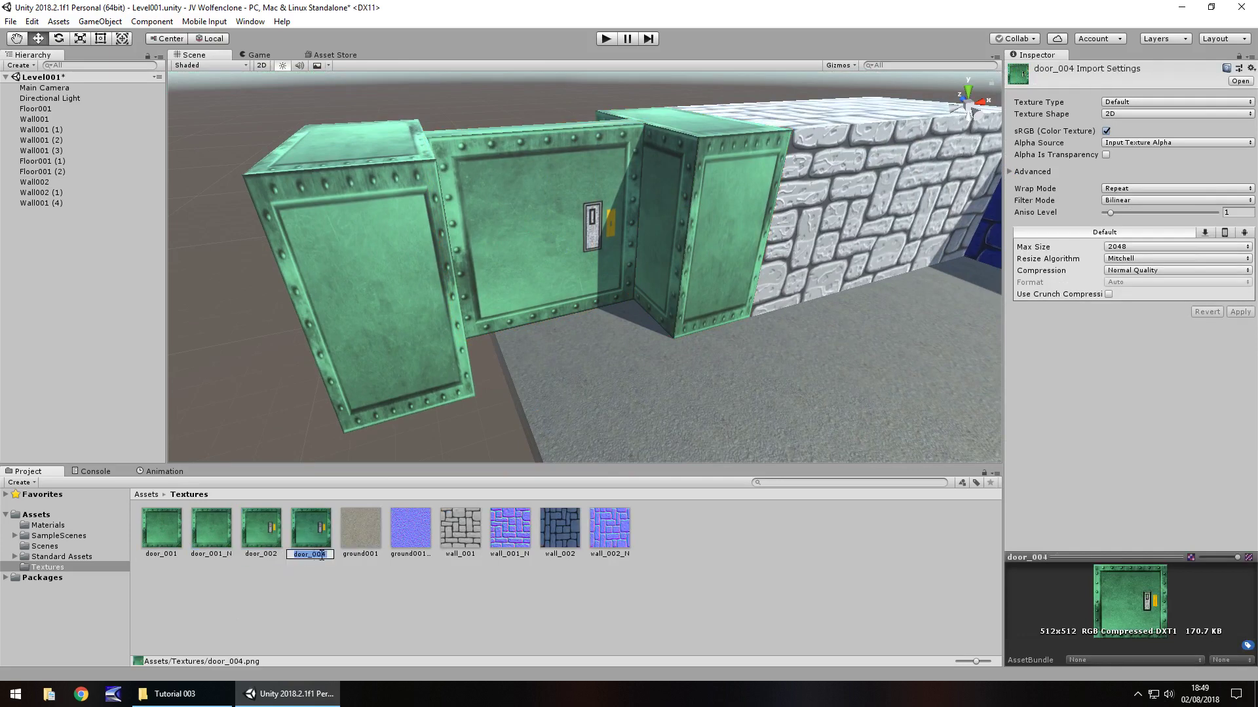
{"action": "type", "text": "door_0022_N"}
{"action": "key", "text": "Return"}
Set door_001_N and door_0022_N to the Normal map texture type, created from grayscale, and apply the import settings
{"action": "left_click", "coordinate": [211, 529], "text": "ctrl"}
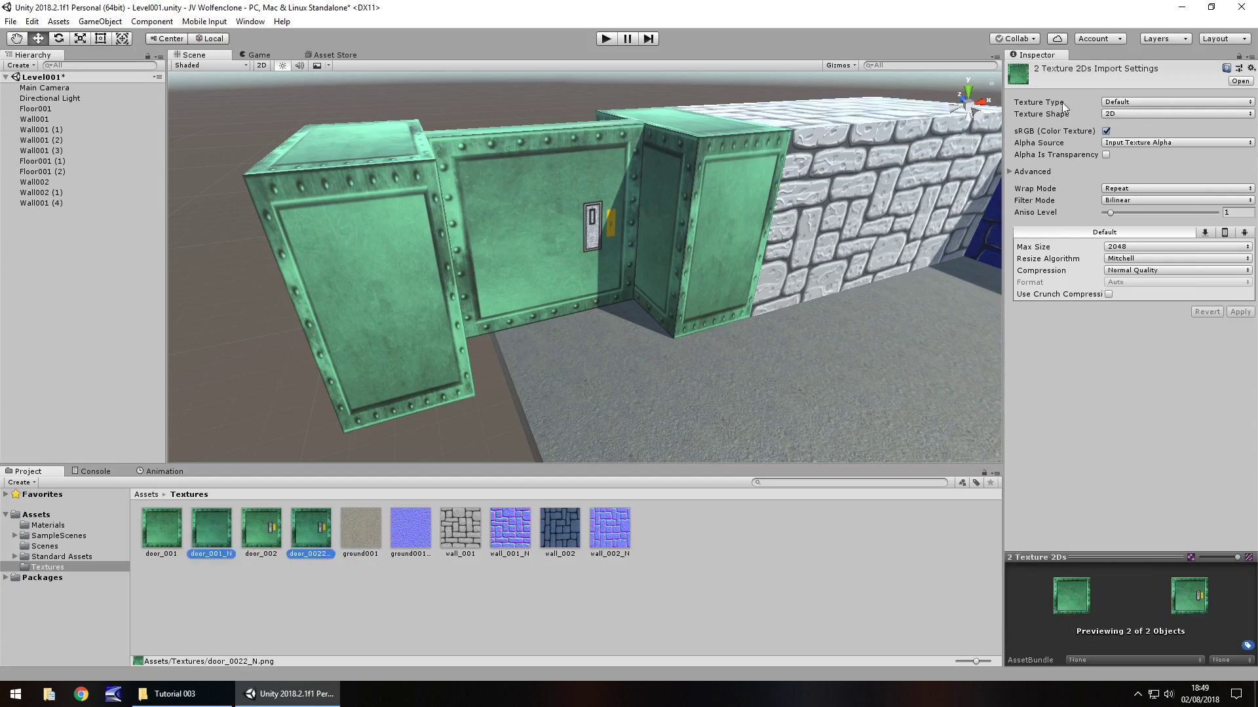
{"action": "left_click", "coordinate": [1123, 102]}
{"action": "left_click", "coordinate": [1128, 133]}
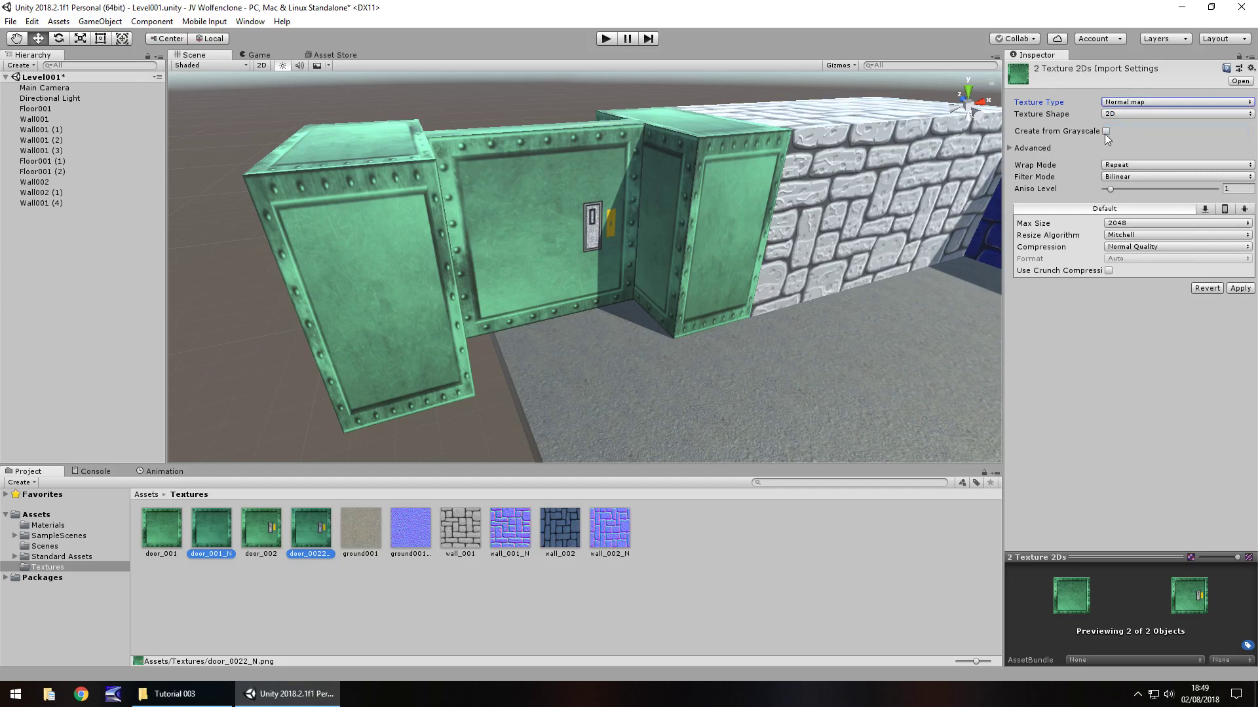
{"action": "left_click", "coordinate": [1107, 131]}
{"action": "left_click", "coordinate": [1240, 312]}
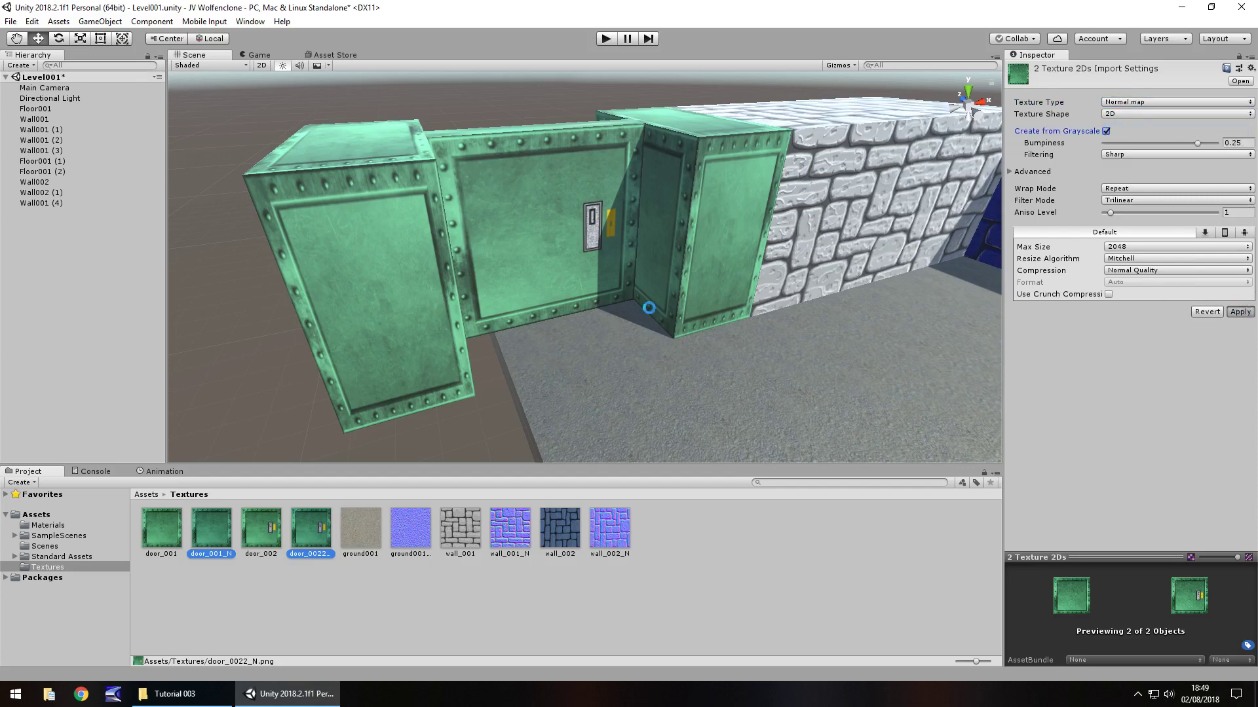
Assign door_001_N as the normal map of the green blocks' material and door_0022_N as that of the door panel's material
{"action": "left_click", "coordinate": [711, 238]}
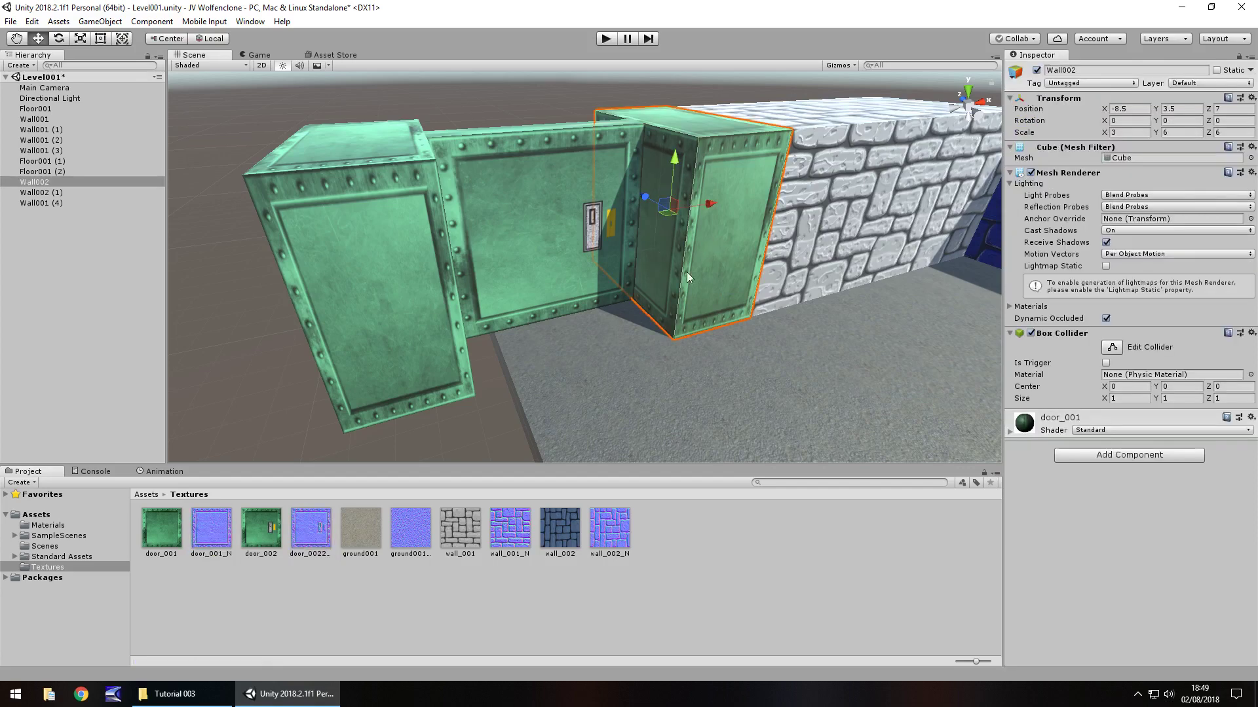
{"action": "left_click", "coordinate": [1010, 432]}
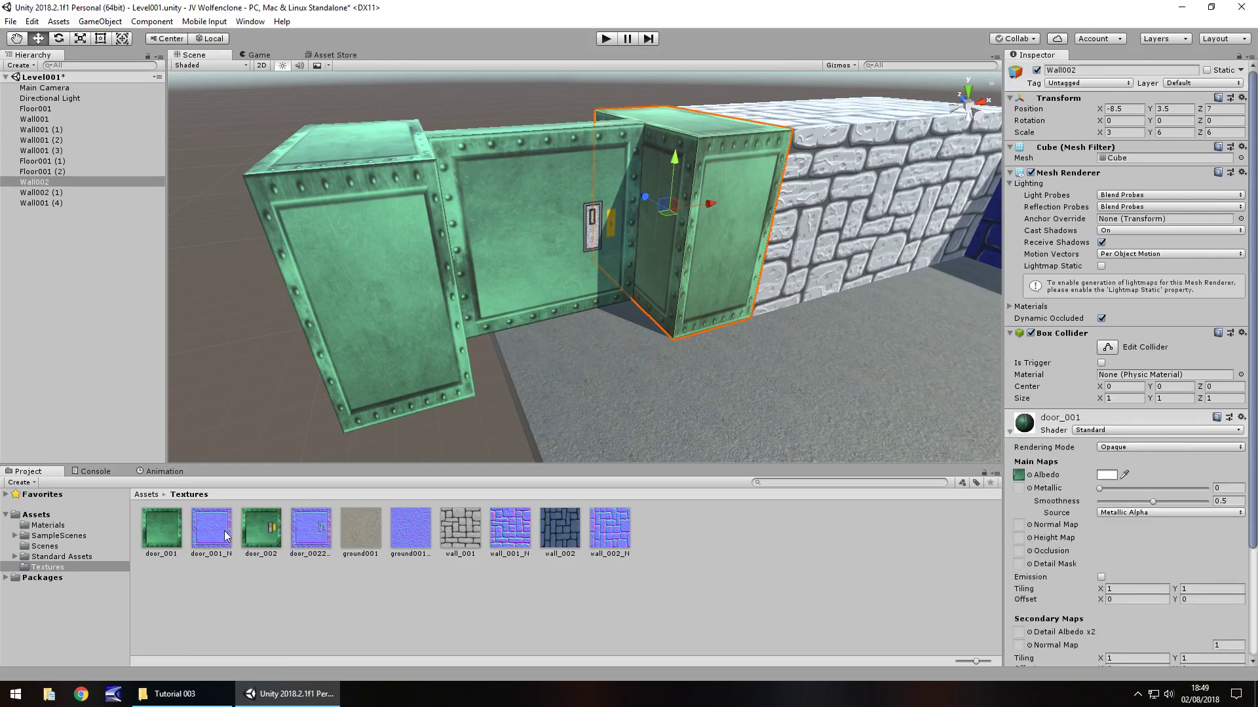
{"action": "left_click_drag", "start_coordinate": [211, 528], "coordinate": [1019, 527]}
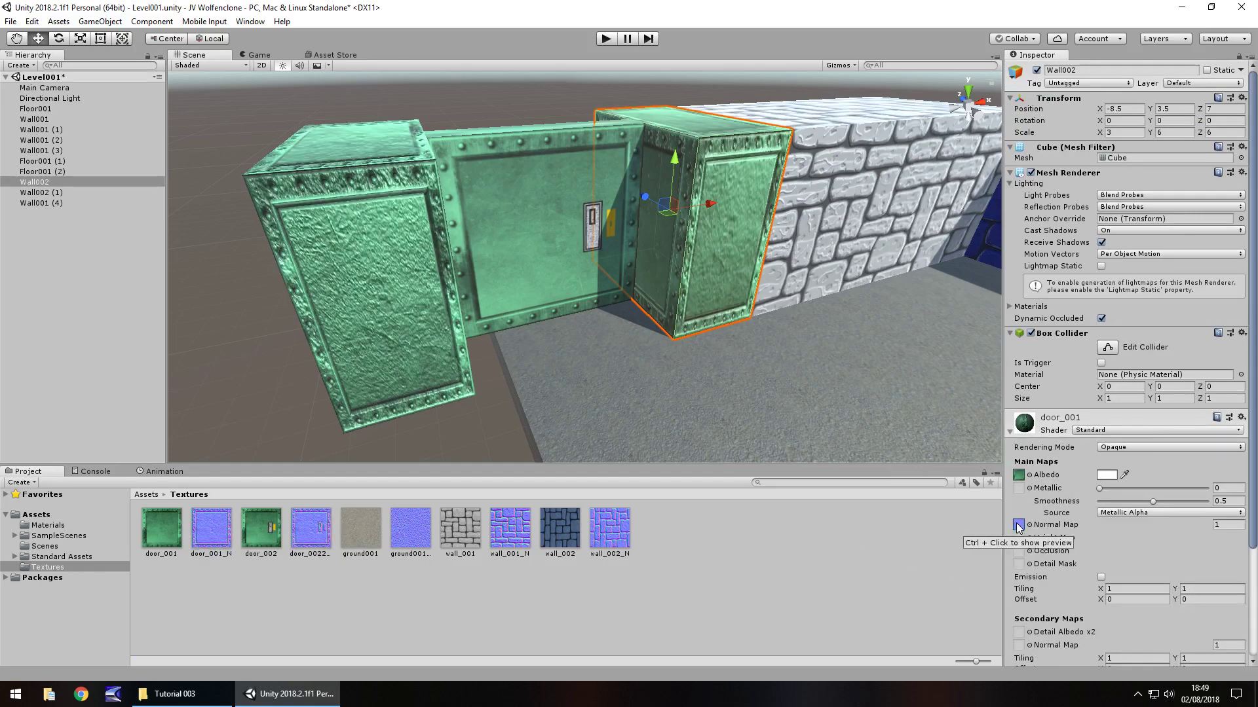
{"action": "left_click", "coordinate": [560, 262]}
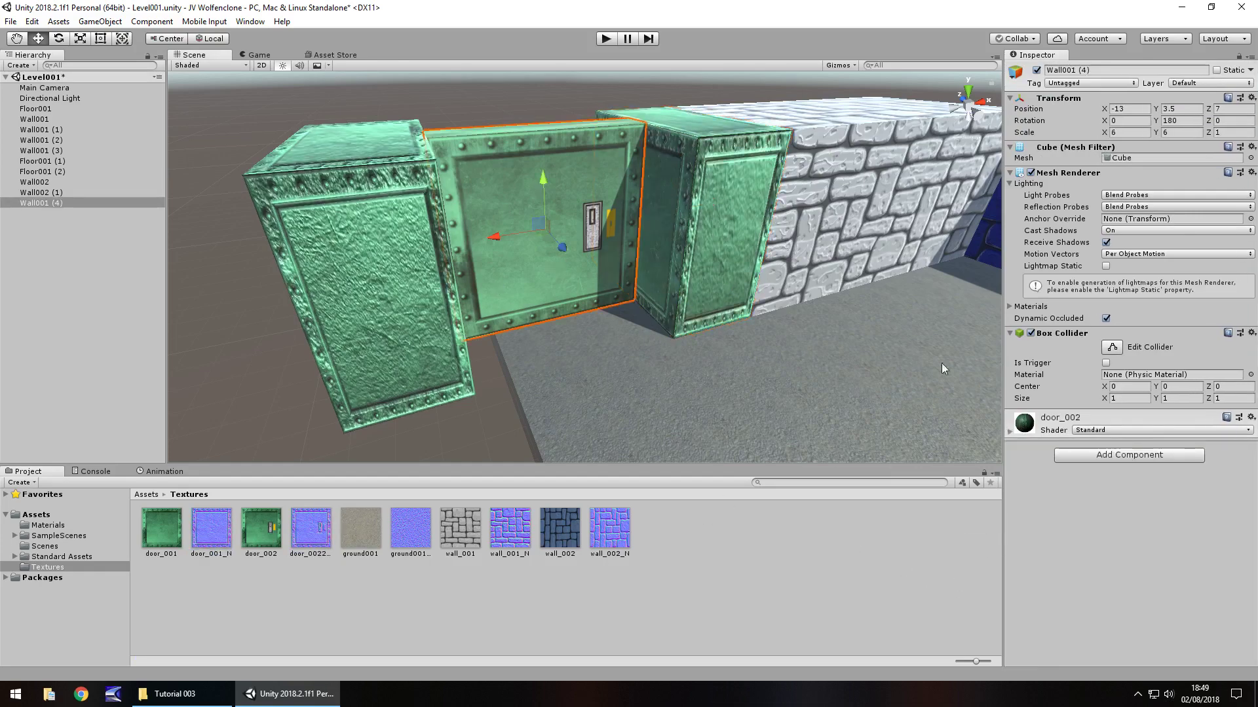
{"action": "left_click", "coordinate": [1009, 432]}
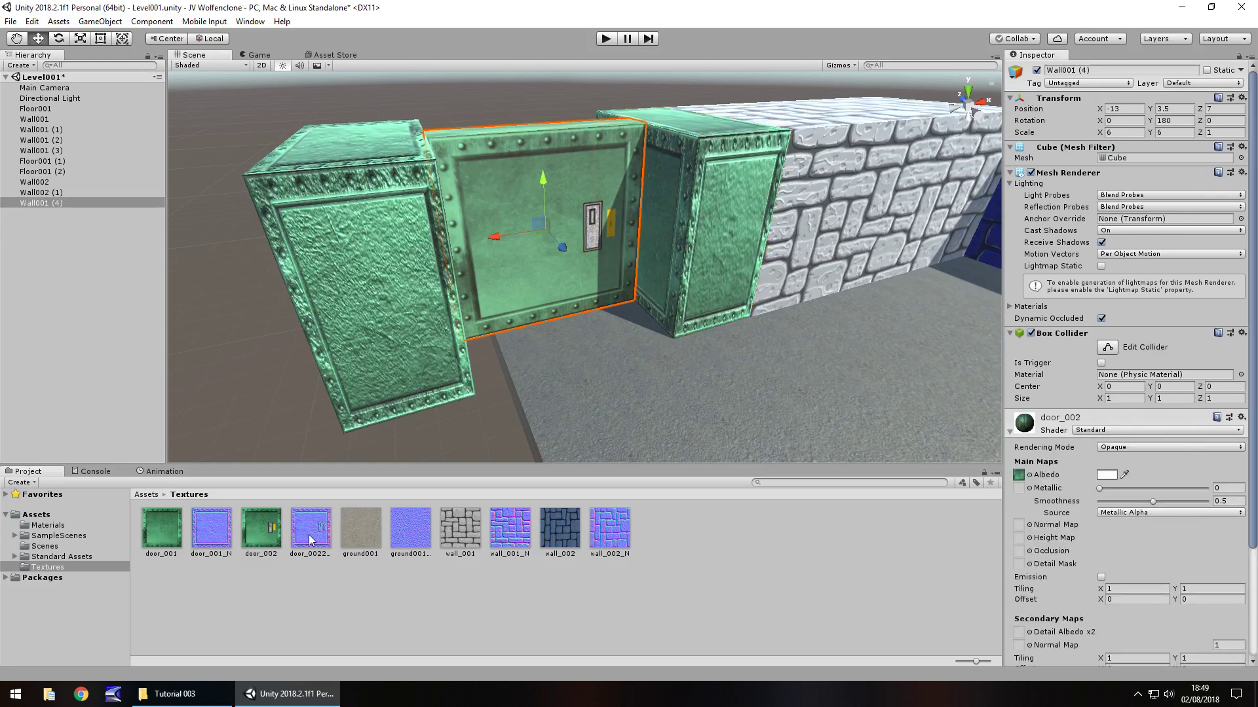
{"action": "left_click_drag", "start_coordinate": [310, 540], "coordinate": [1019, 525]}
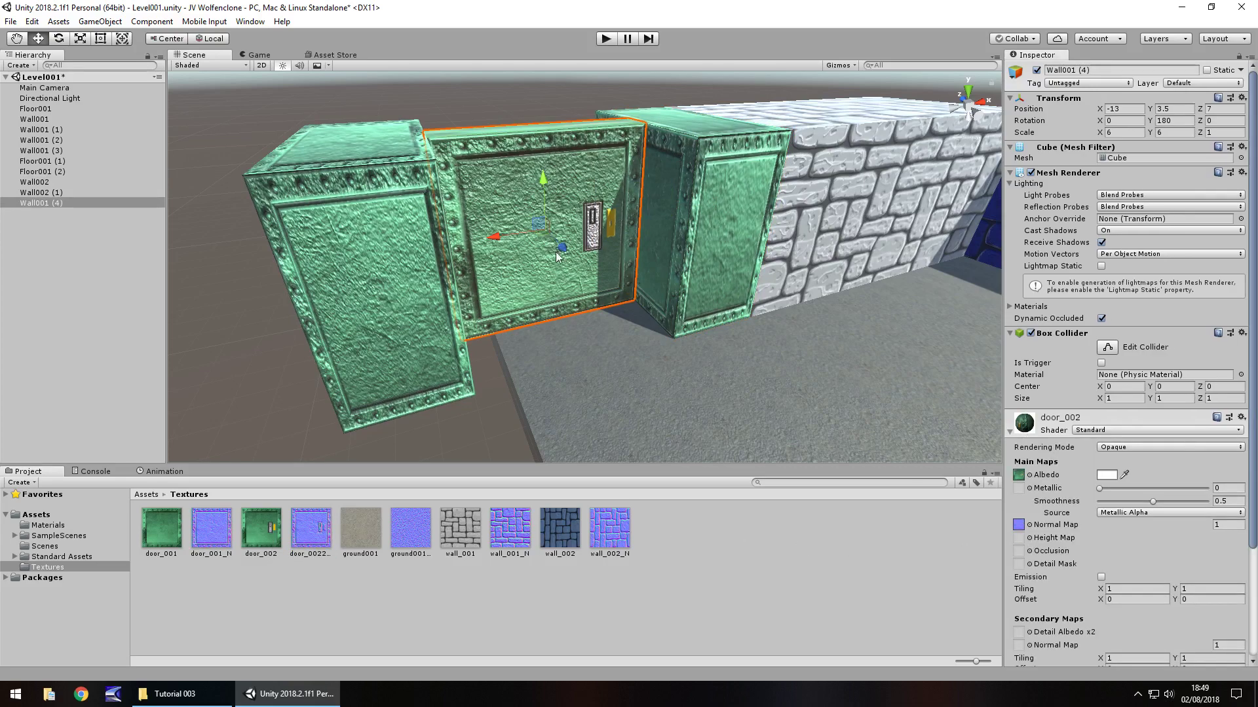
Duplicate the floor tiles Floor001 (1) and Floor001 (2) and move the copies to X -20, extending the floor past the door
{"action": "mouse_move", "coordinate": [836, 322]}
{"action": "right_mouse_down"}
{"action": "mouse_move", "coordinate": [744, 320]}
{"action": "mouse_move", "coordinate": [835, 324]}
{"action": "right_mouse_up"}
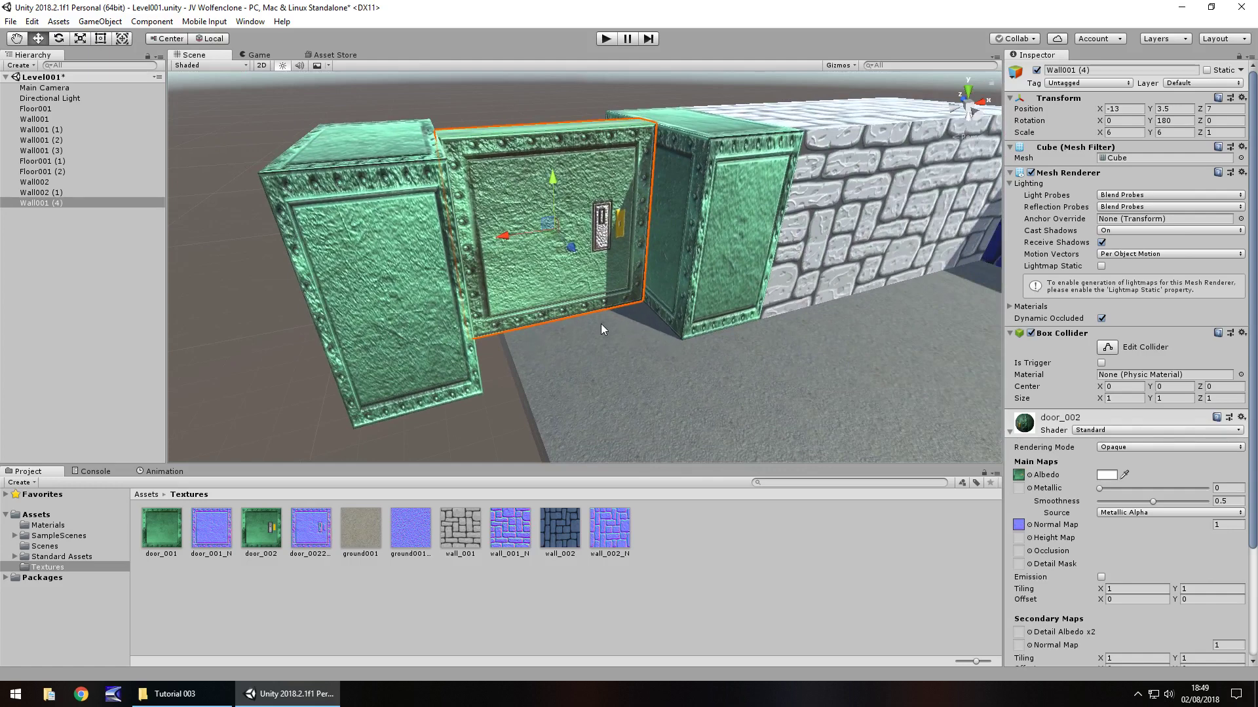
{"action": "right_click_drag", "start_coordinate": [547, 298], "coordinate": [635, 297]}
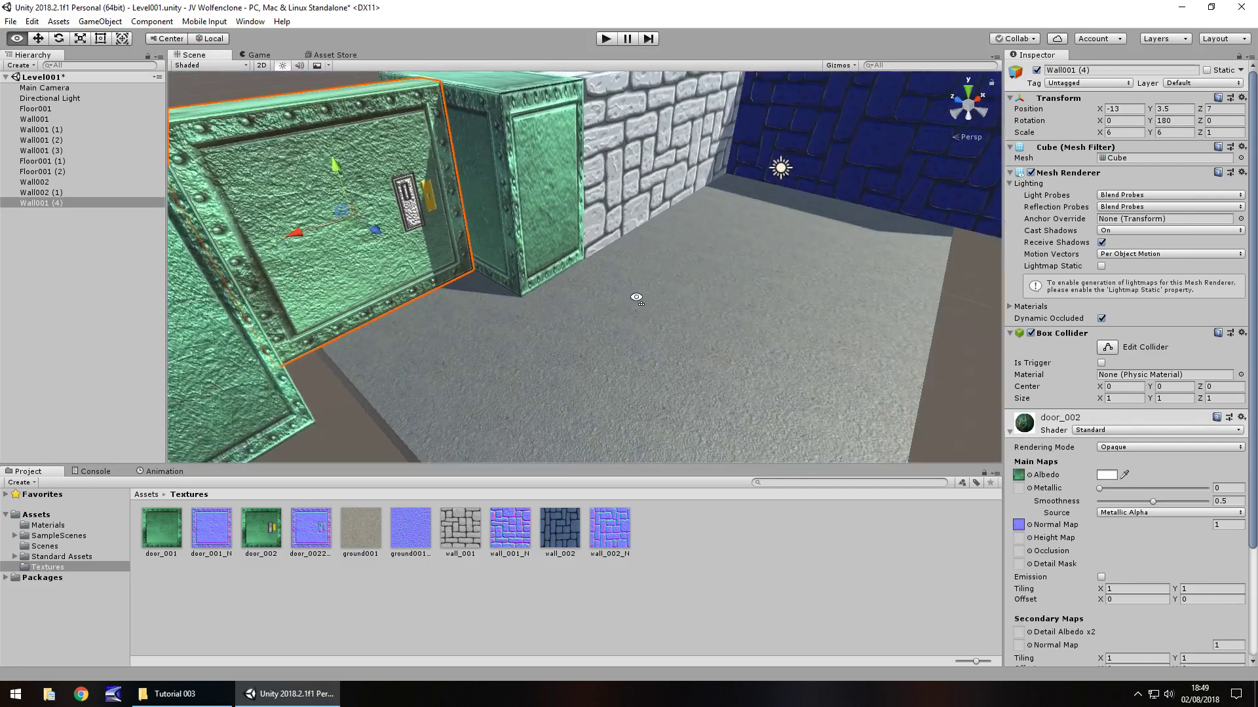
{"action": "scroll", "coordinate": [623, 324], "scroll_direction": "down", "scroll_amount": 6}
{"action": "middle_click_drag", "start_coordinate": [623, 324], "coordinate": [625, 284]}
{"action": "left_click", "coordinate": [561, 245]}
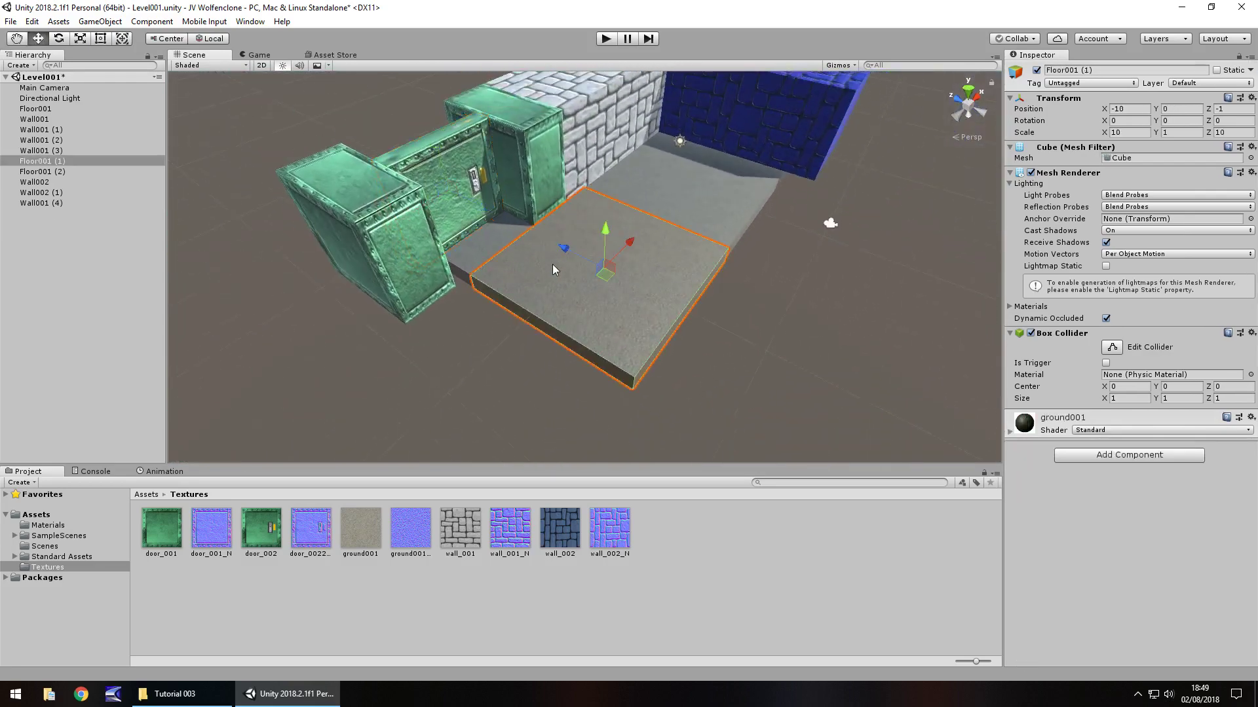
{"action": "left_click", "coordinate": [476, 248], "text": "shift"}
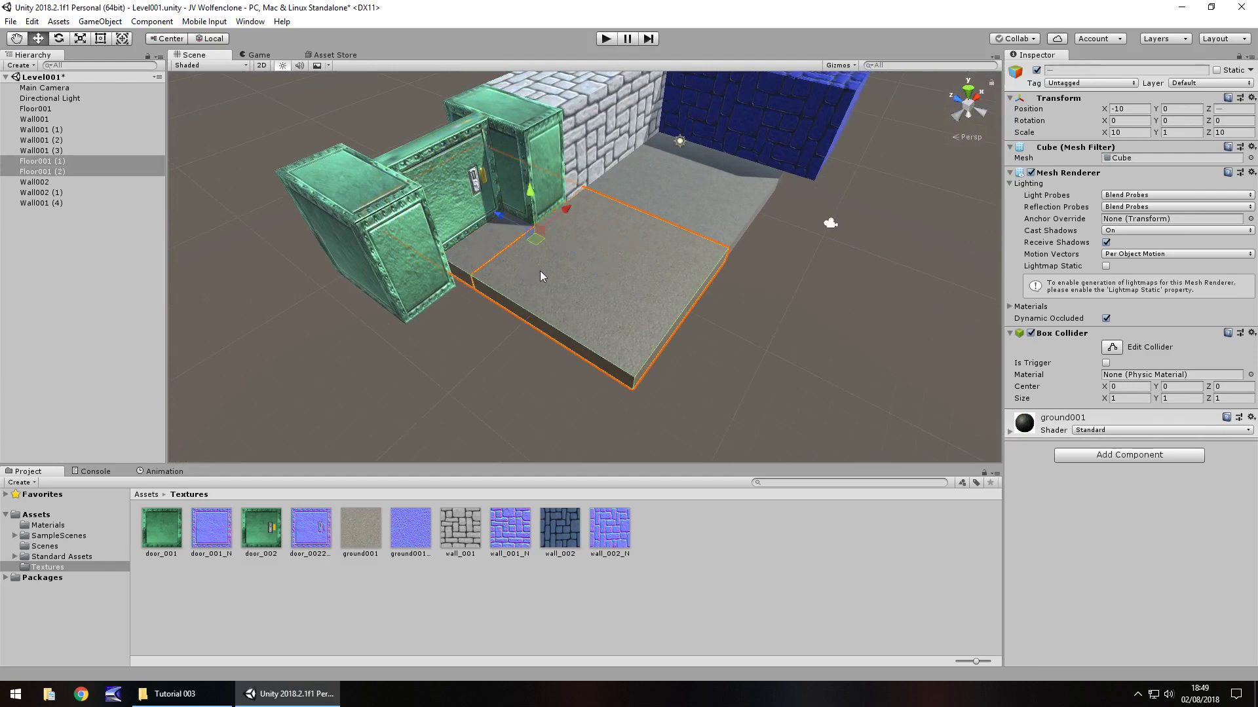
{"action": "key", "text": "ctrl+d"}
{"action": "left_click_drag", "start_coordinate": [565, 217], "coordinate": [471, 301]}
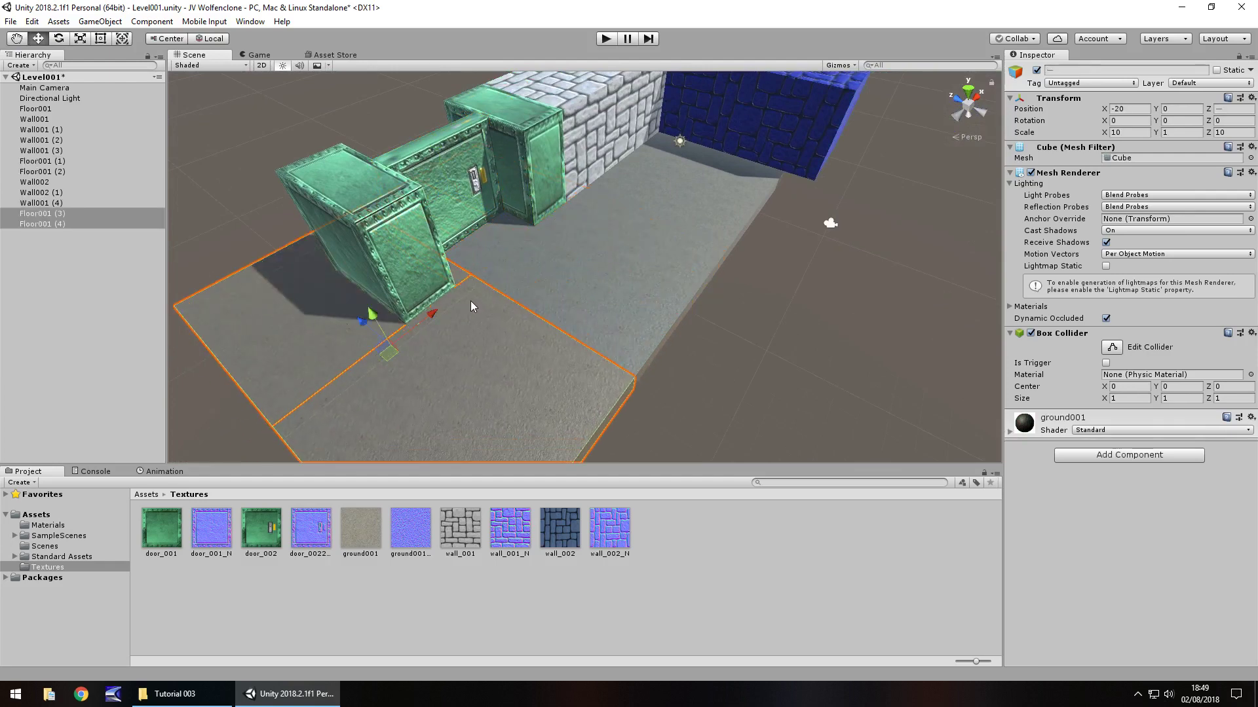
Rename the door panel between the green blocks as Door001
{"action": "left_click", "coordinate": [452, 164]}
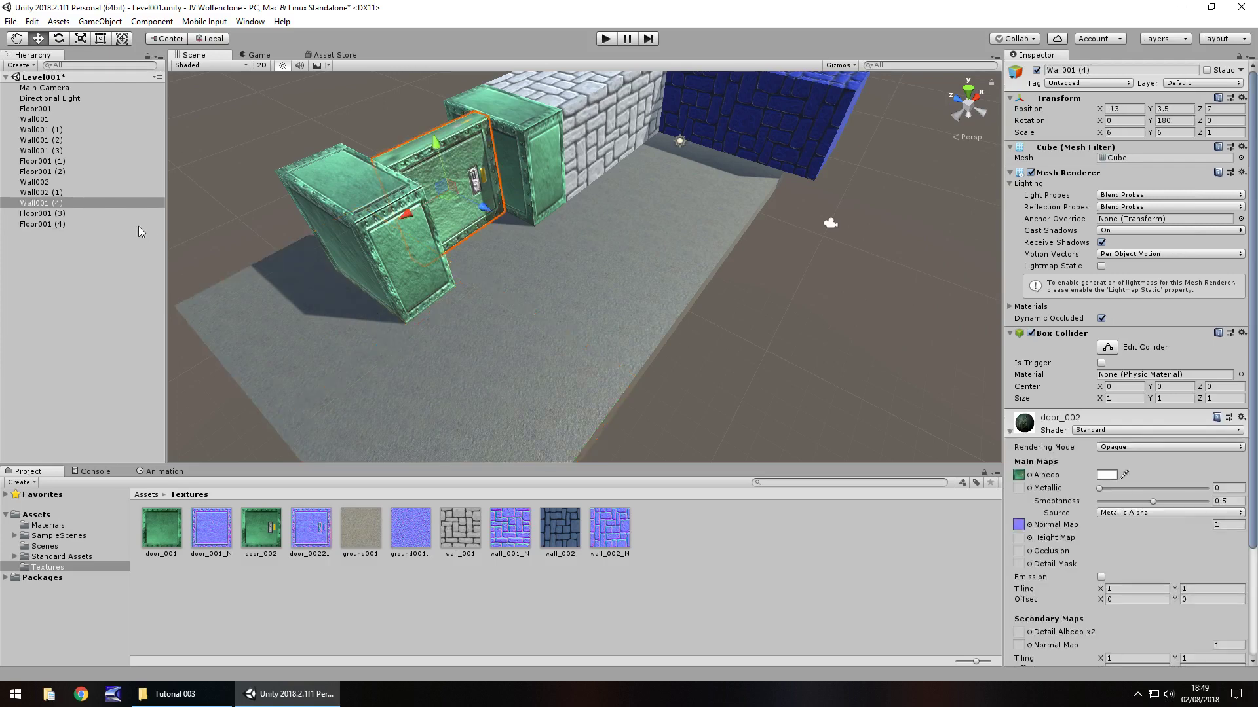
{"action": "left_click", "coordinate": [57, 204]}
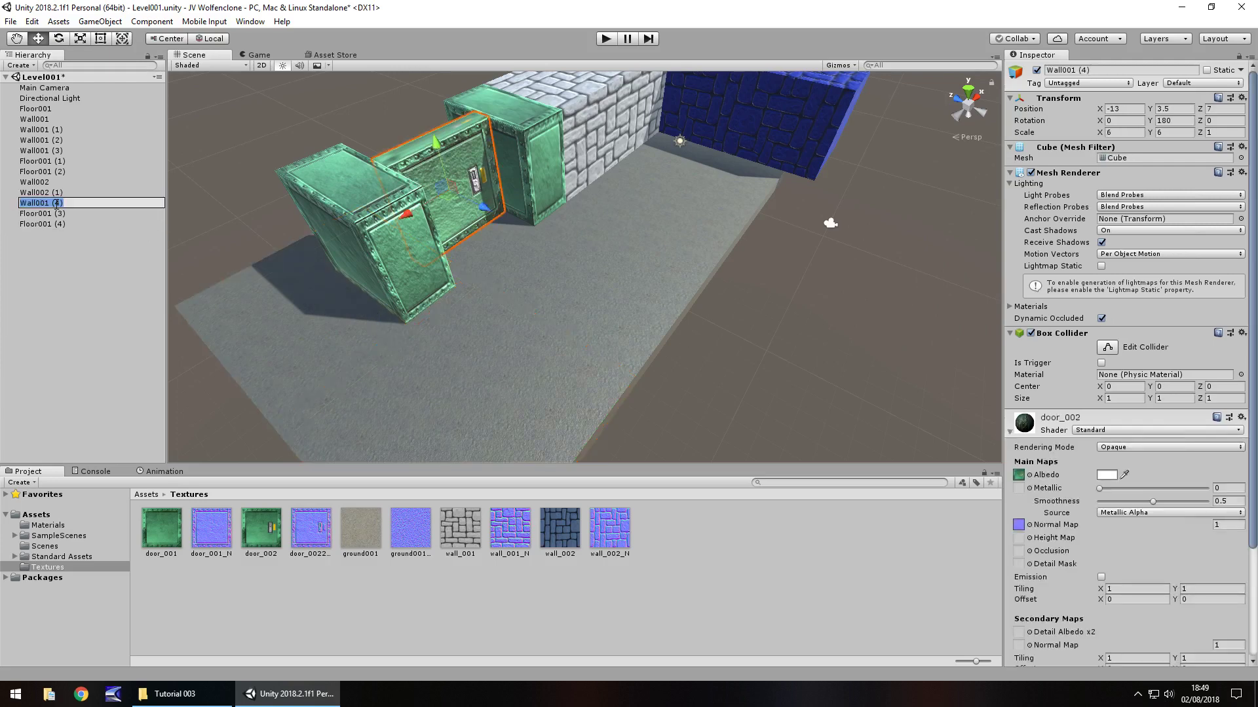
{"action": "type", "text": "Door001"}
{"action": "key", "text": "Return"}
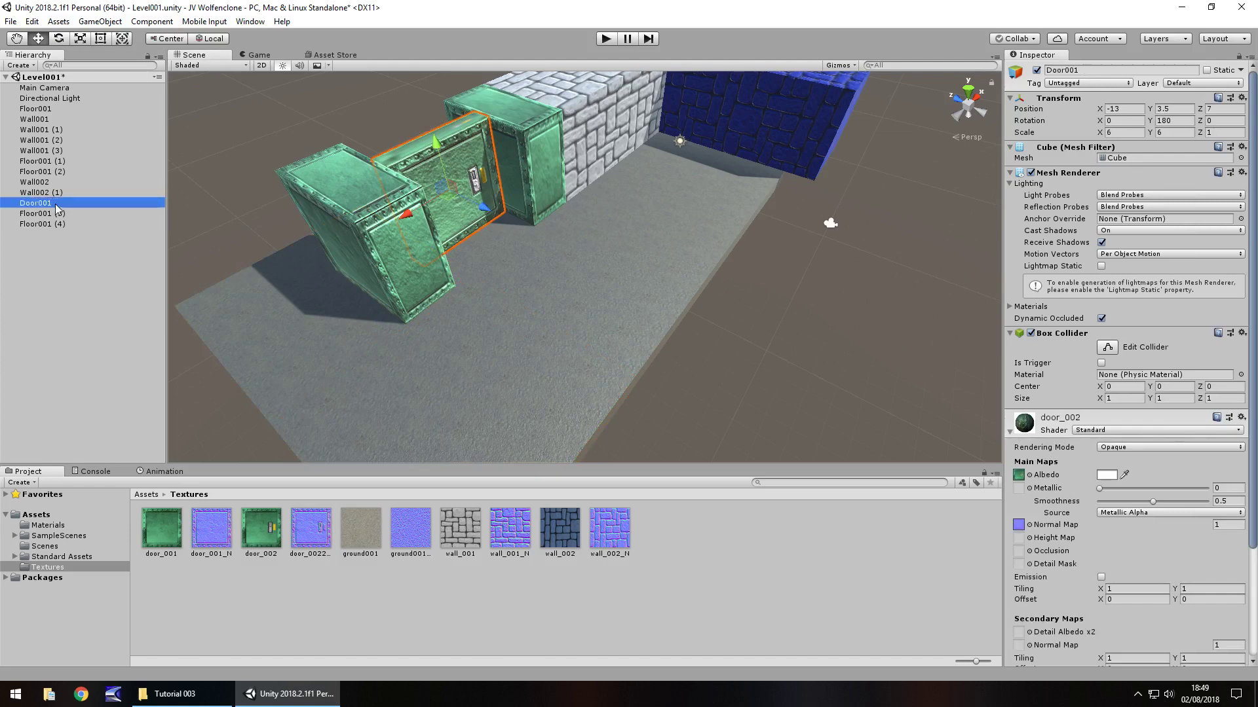
Duplicate the three floor tiles along the floor's open edge opposite the door, move the copies to Z -11 and deselect them
{"action": "right_click_drag", "start_coordinate": [454, 212], "coordinate": [637, 148]}
{"action": "left_click", "coordinate": [611, 140]}
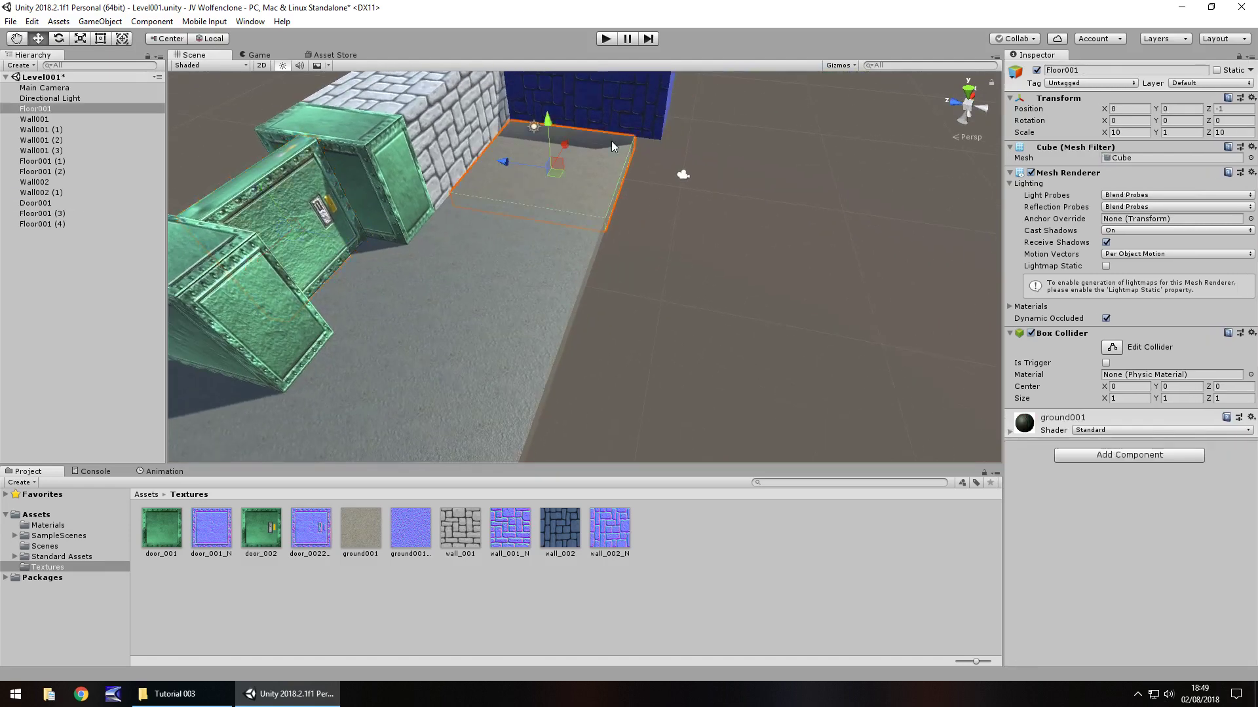
{"action": "left_click", "coordinate": [547, 256], "text": "shift"}
{"action": "left_click", "coordinate": [474, 398], "text": "shift"}
{"action": "key", "text": "ctrl+d"}
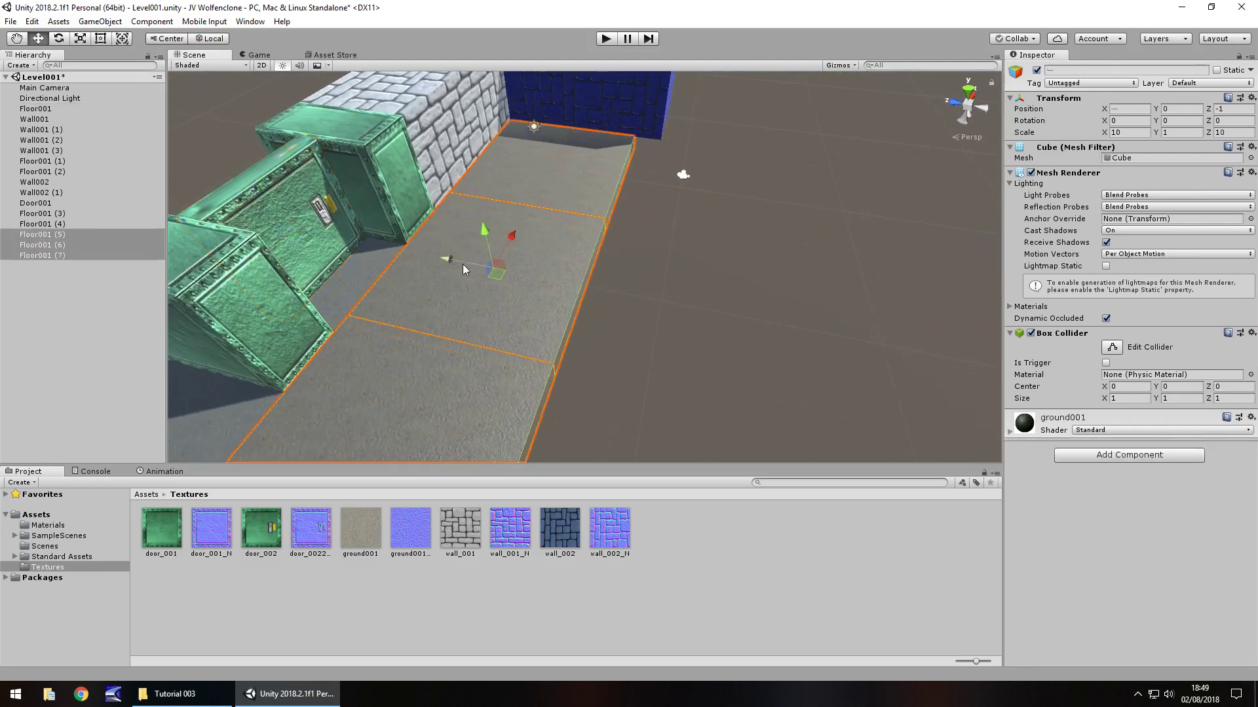
{"action": "left_click_drag", "start_coordinate": [463, 266], "coordinate": [615, 334]}
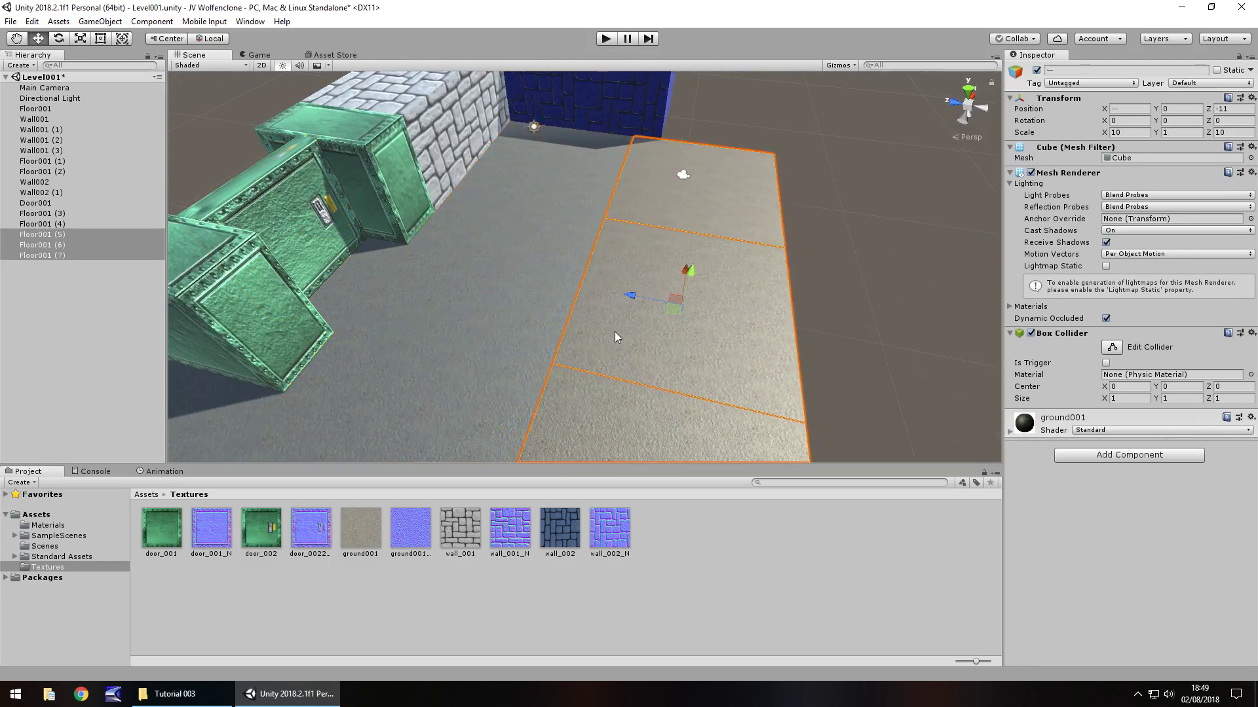
{"action": "left_click", "coordinate": [884, 207]}
{"action": "right_click_drag", "start_coordinate": [828, 234], "coordinate": [707, 222]}
{"action": "middle_click_drag", "start_coordinate": [707, 222], "coordinate": [560, 195]}
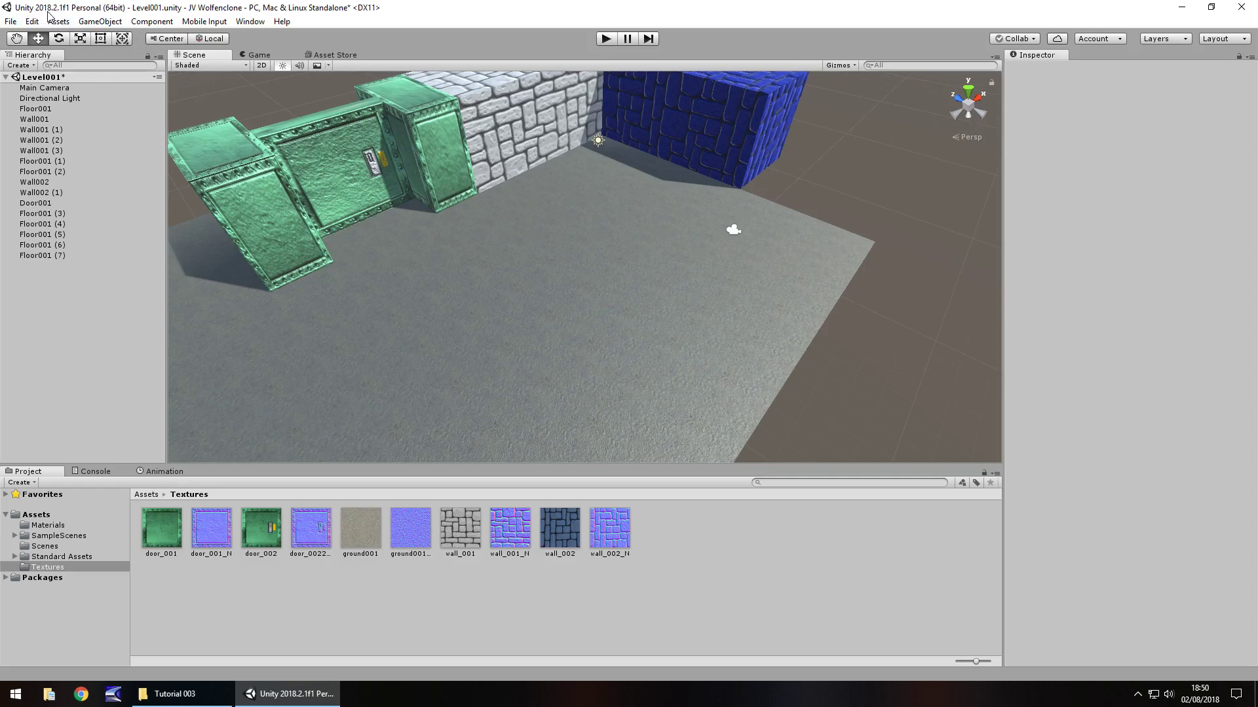
{"action": "left_click", "coordinate": [685, 562]}
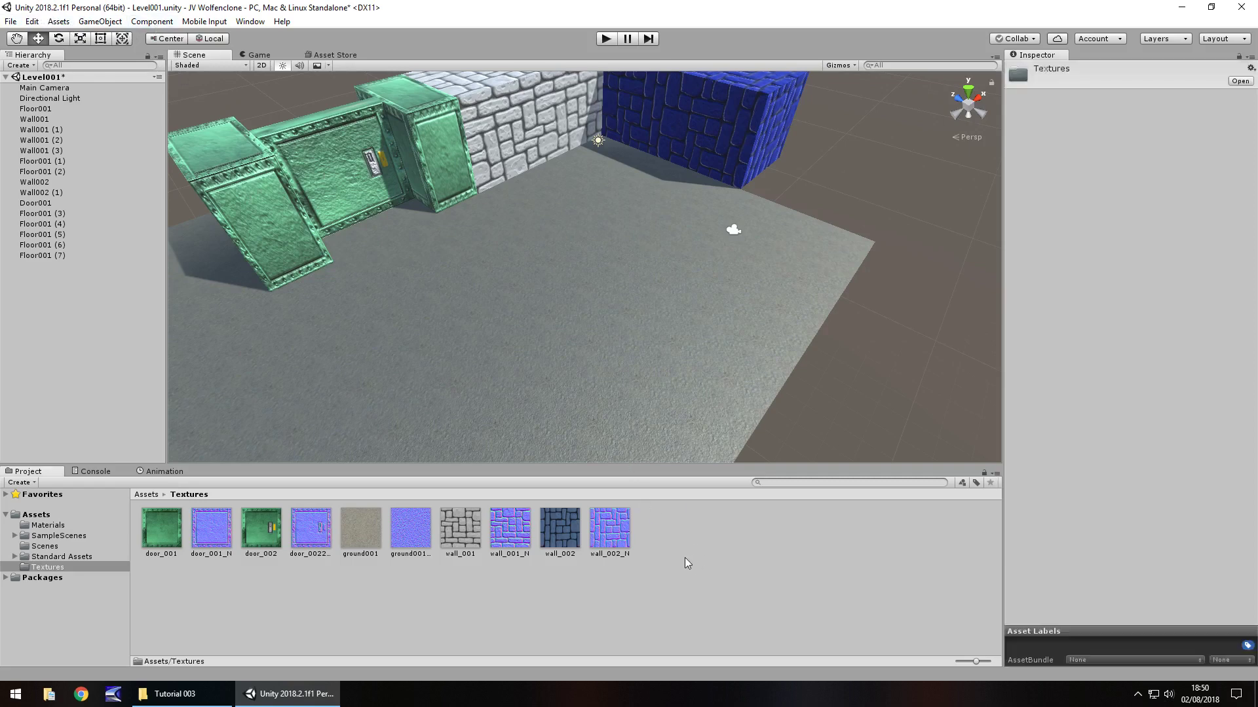
{"action": "right_click", "coordinate": [685, 558]}
{"action": "mouse_move", "coordinate": [733, 380]}
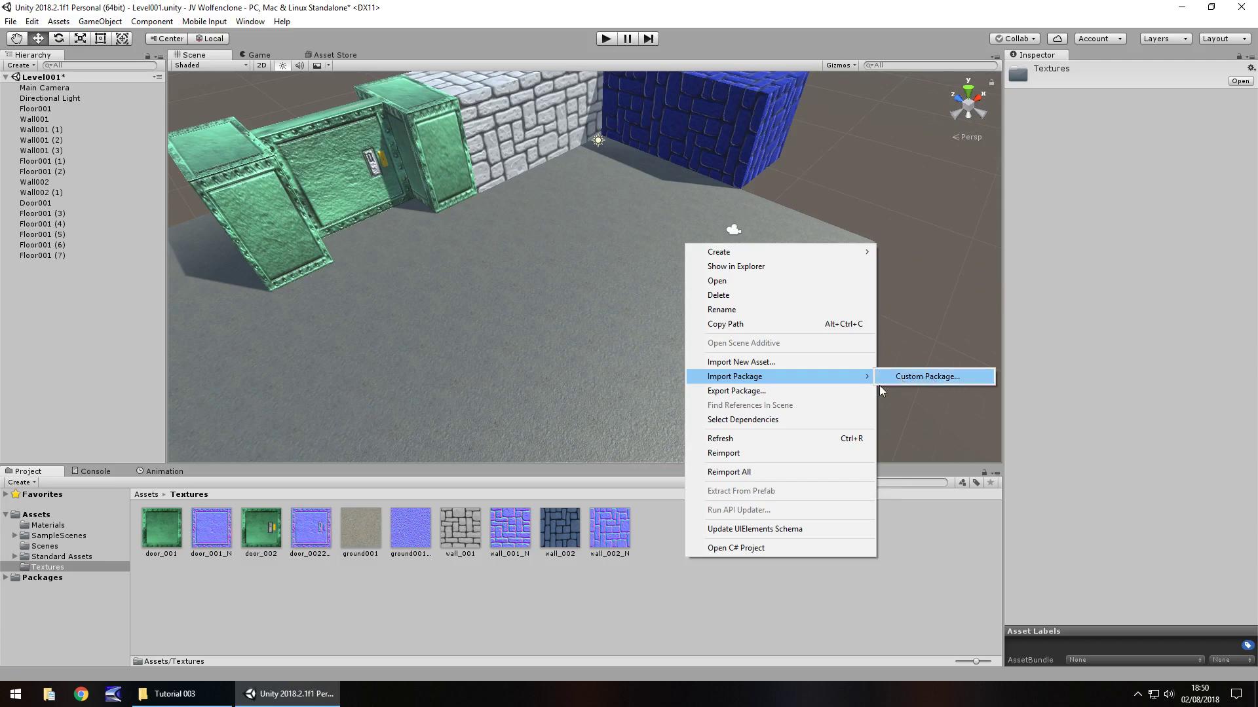
{"action": "left_click", "coordinate": [591, 610]}
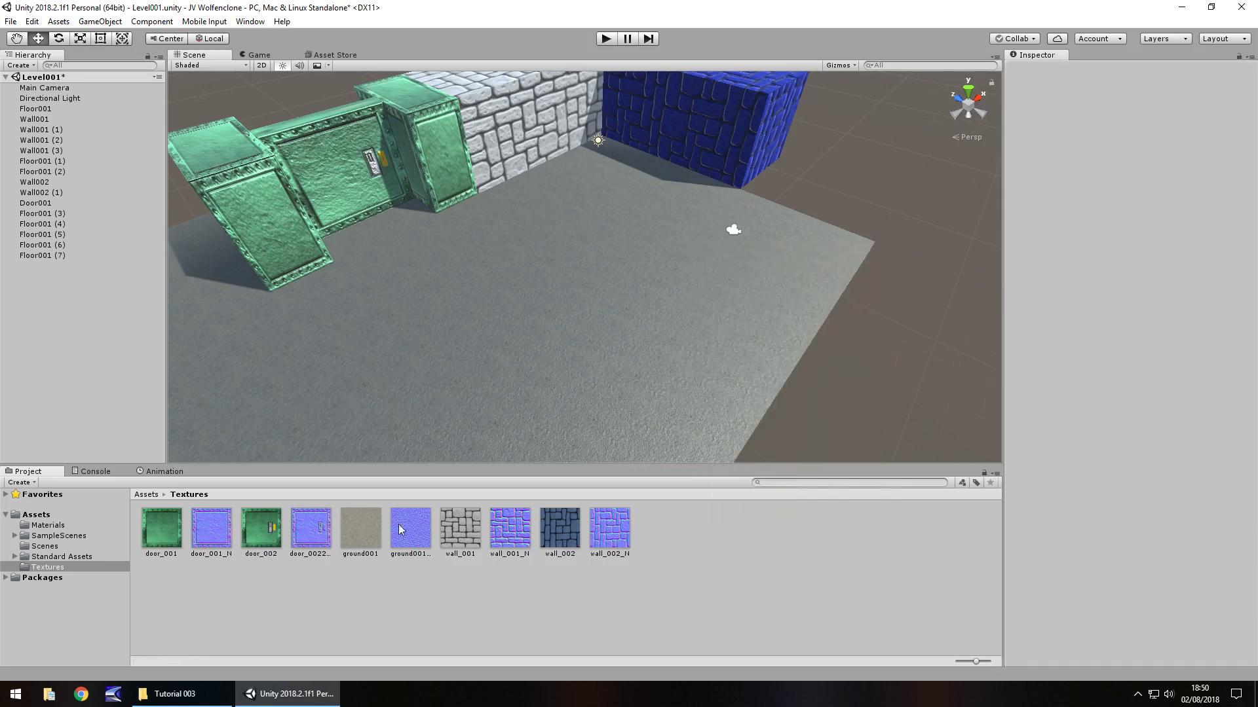
{"action": "left_click", "coordinate": [244, 23]}
{"action": "left_click", "coordinate": [243, 21]}
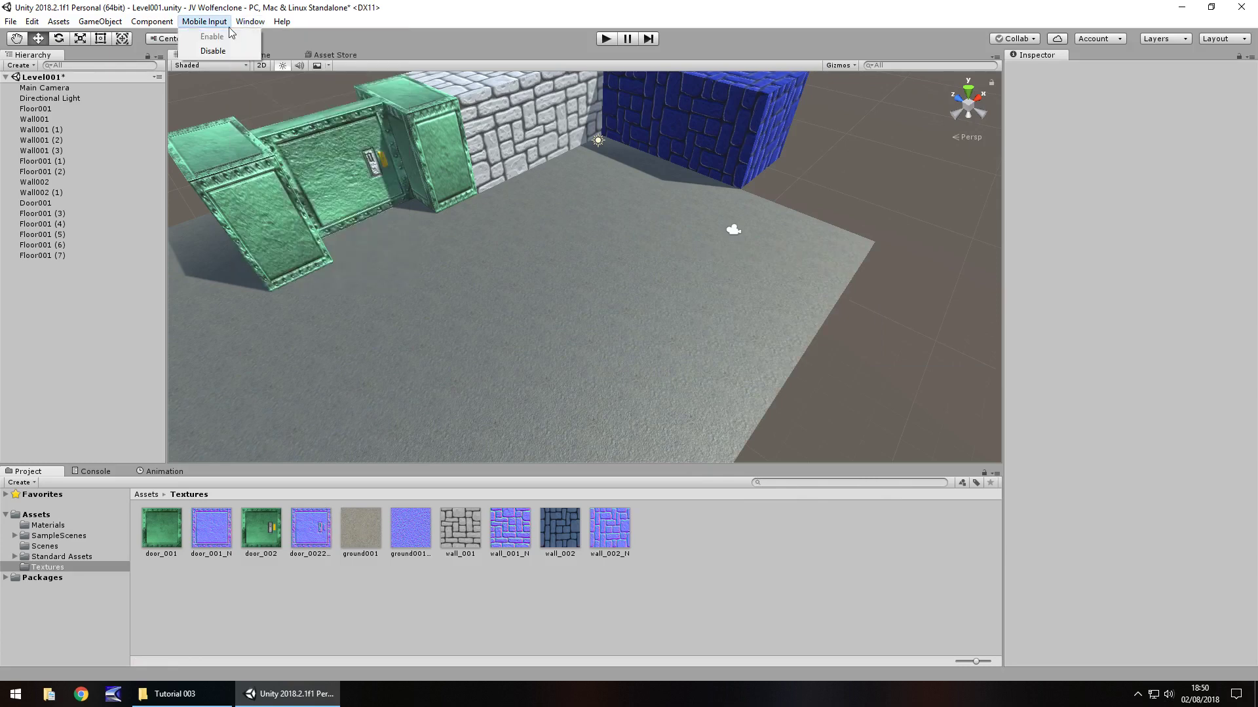
{"action": "left_click", "coordinate": [246, 22]}
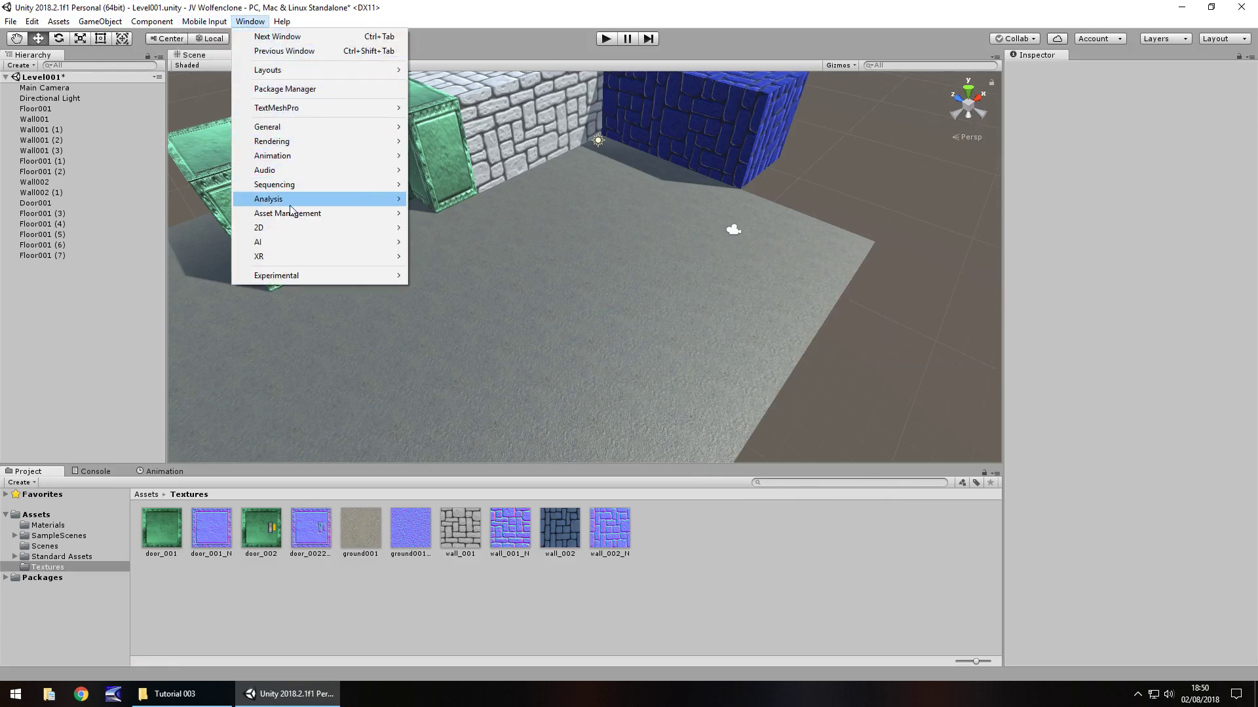
{"action": "mouse_move", "coordinate": [292, 217]}
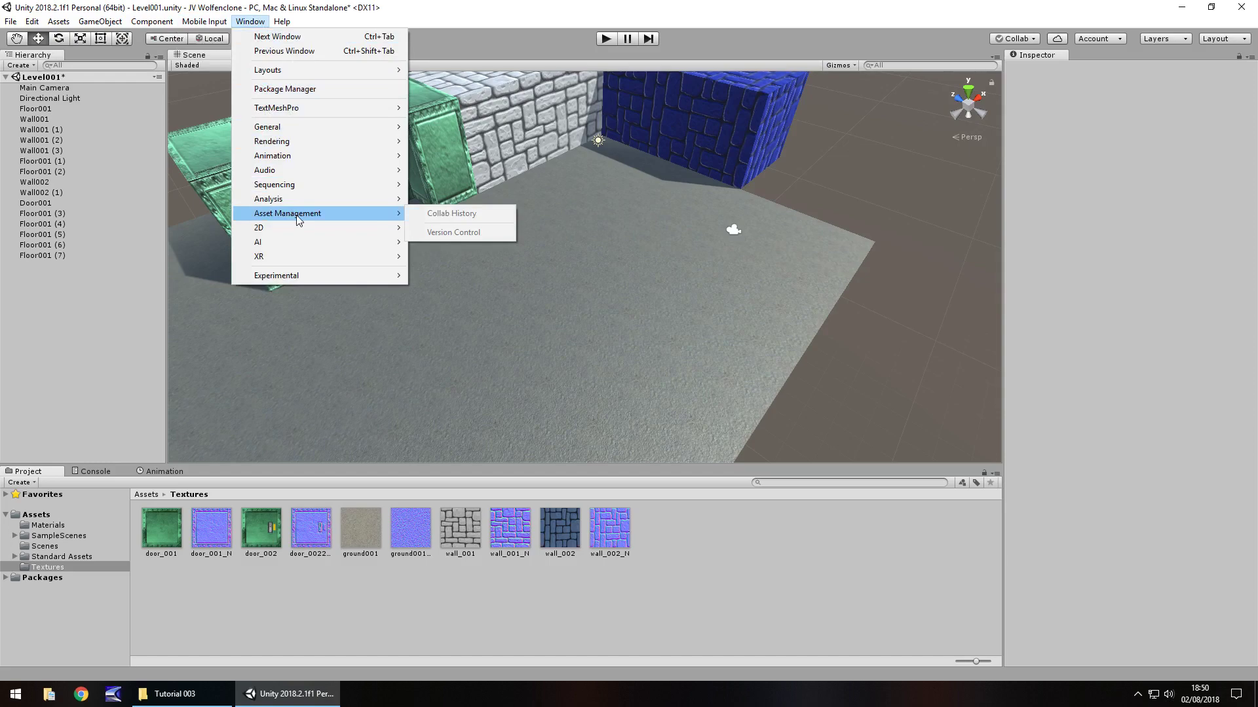
{"action": "left_click", "coordinate": [431, 5]}
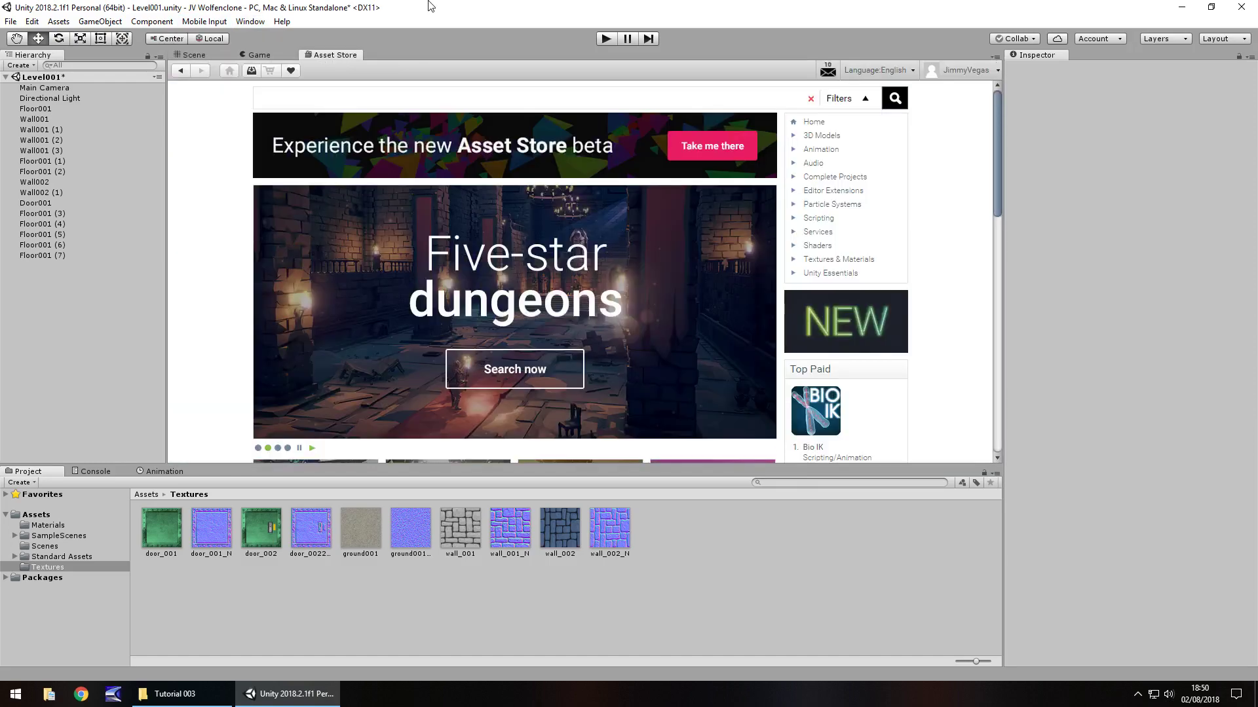
{"action": "left_click", "coordinate": [250, 22]}
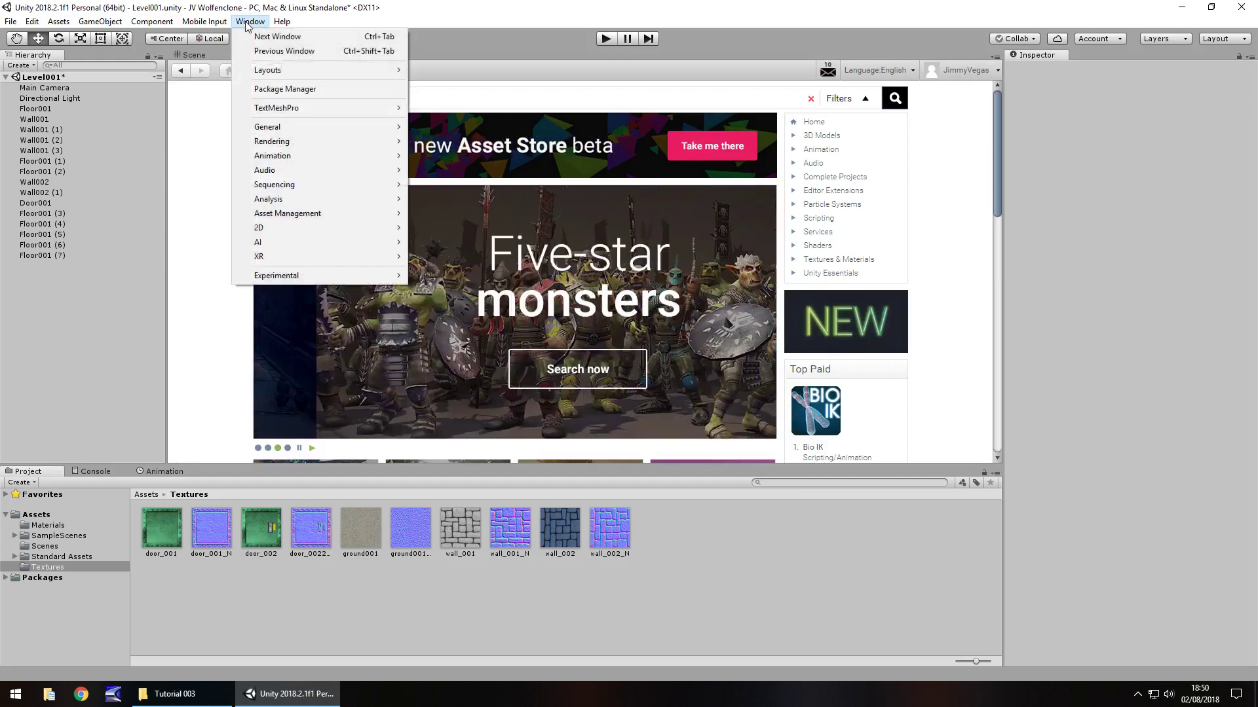
{"action": "mouse_move", "coordinate": [294, 134]}
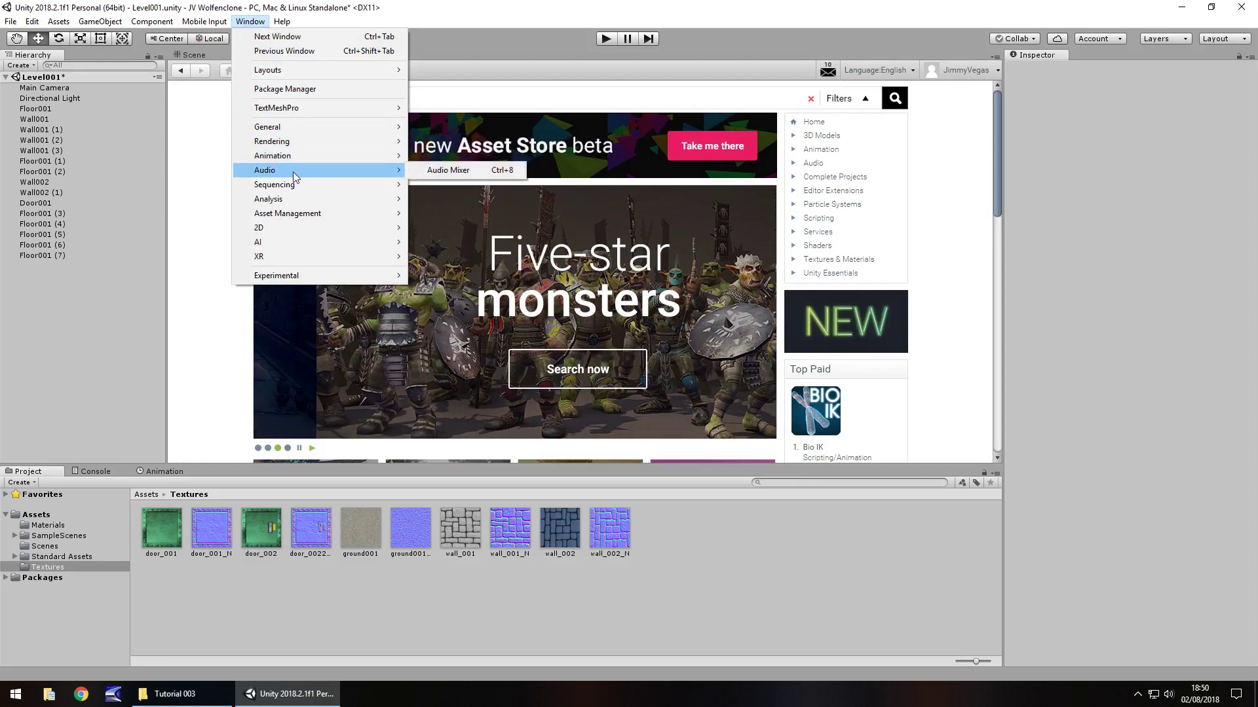
{"action": "left_click", "coordinate": [533, 6]}
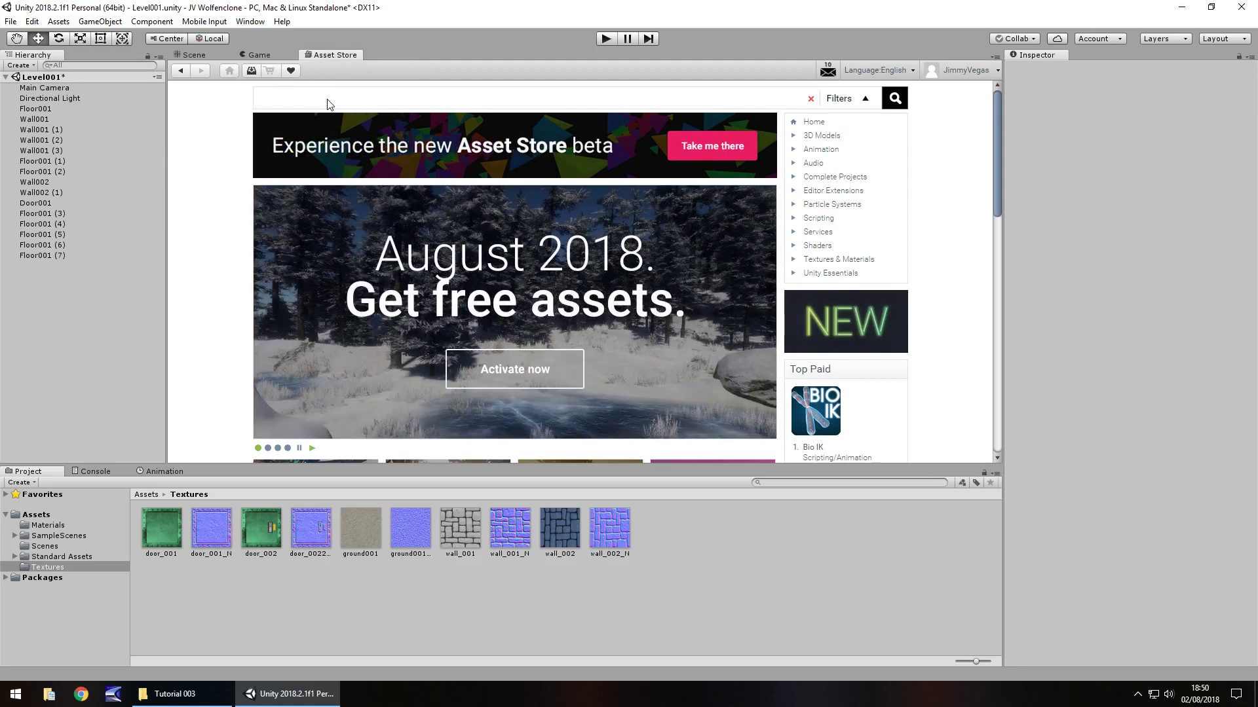
Search the Asset Store for "standard assets" and limit the results to free items
{"action": "type", "text": "andard assets"}
{"action": "key", "text": "Return"}
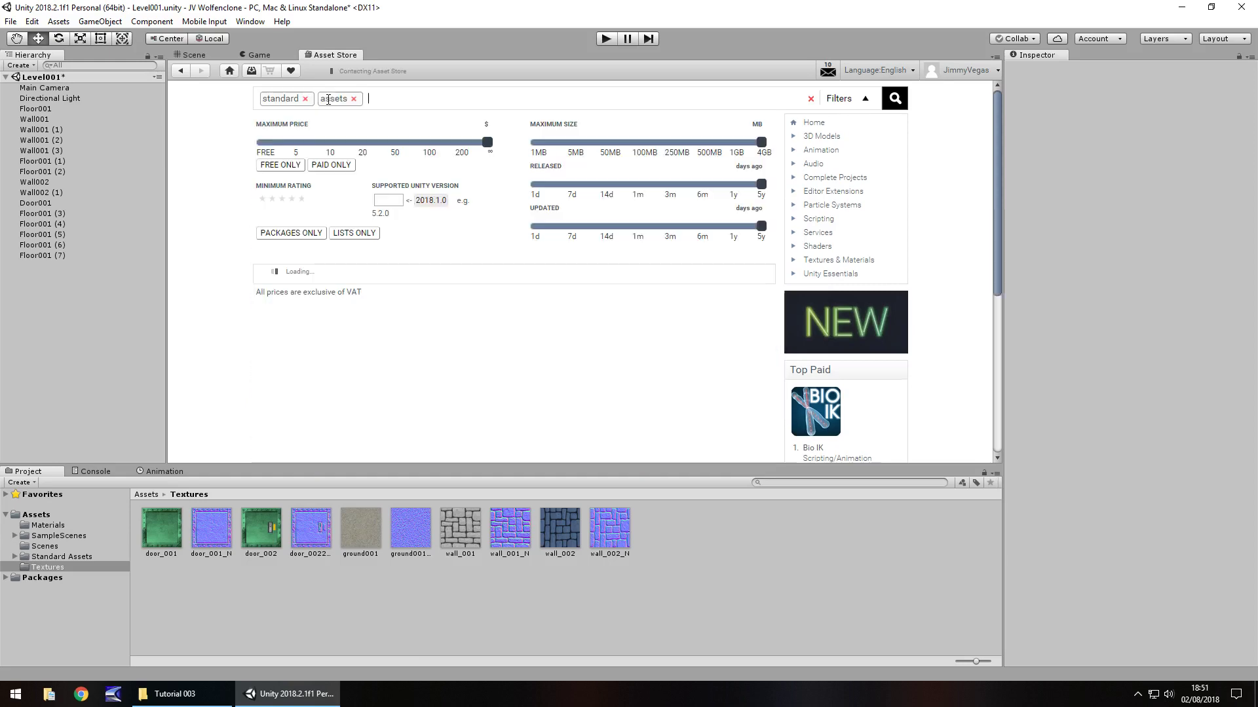
{"action": "left_click", "coordinate": [275, 165]}
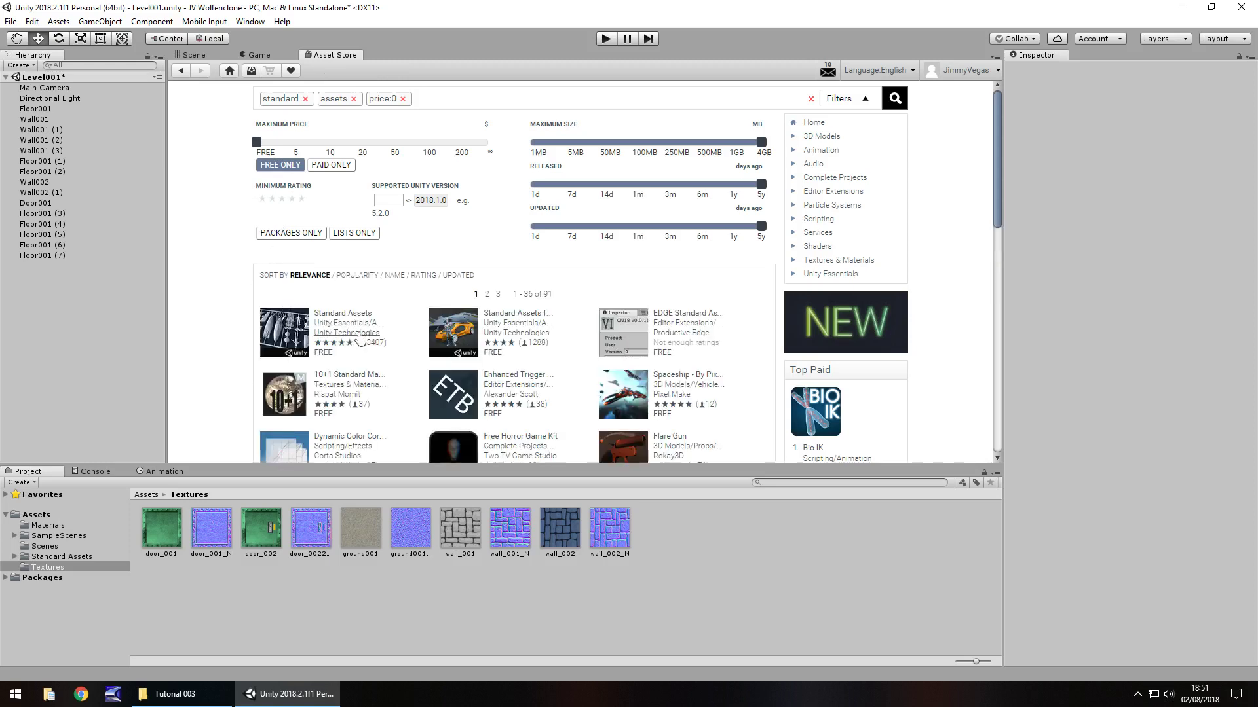
View the free Standard Assets package page in the Asset Store and return to the scene
{"action": "left_click", "coordinate": [337, 320]}
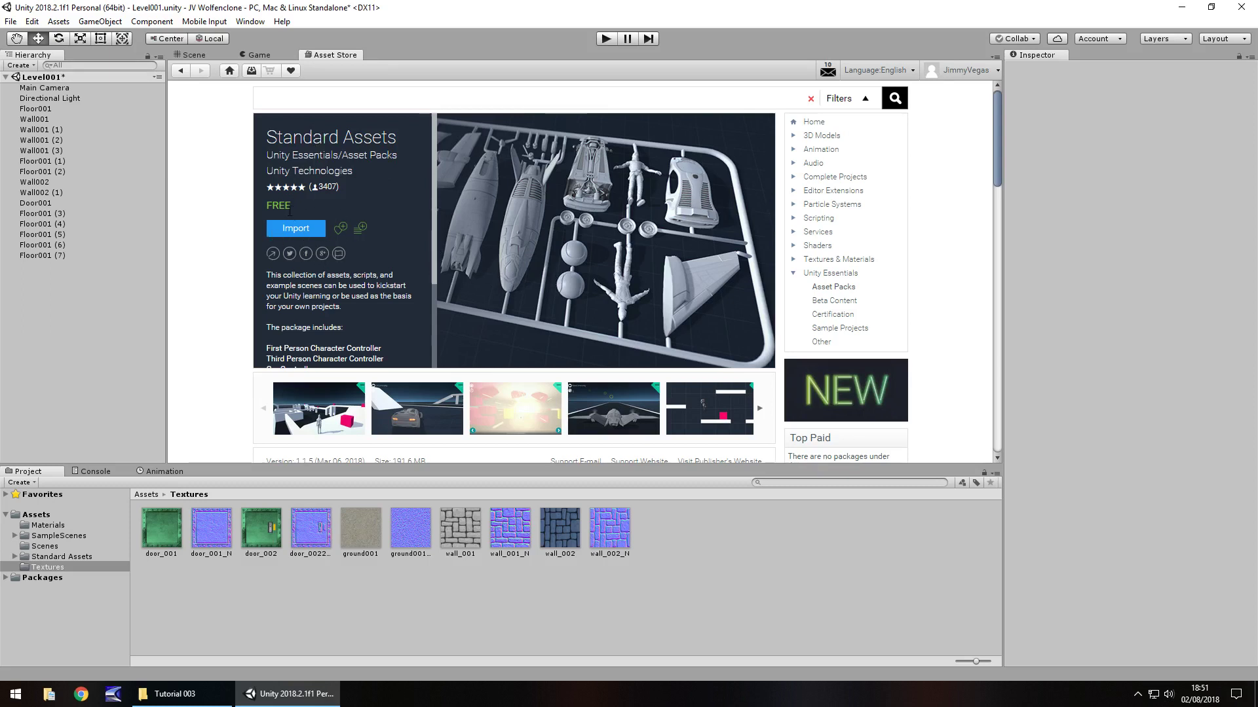
{"action": "left_click", "coordinate": [199, 56]}
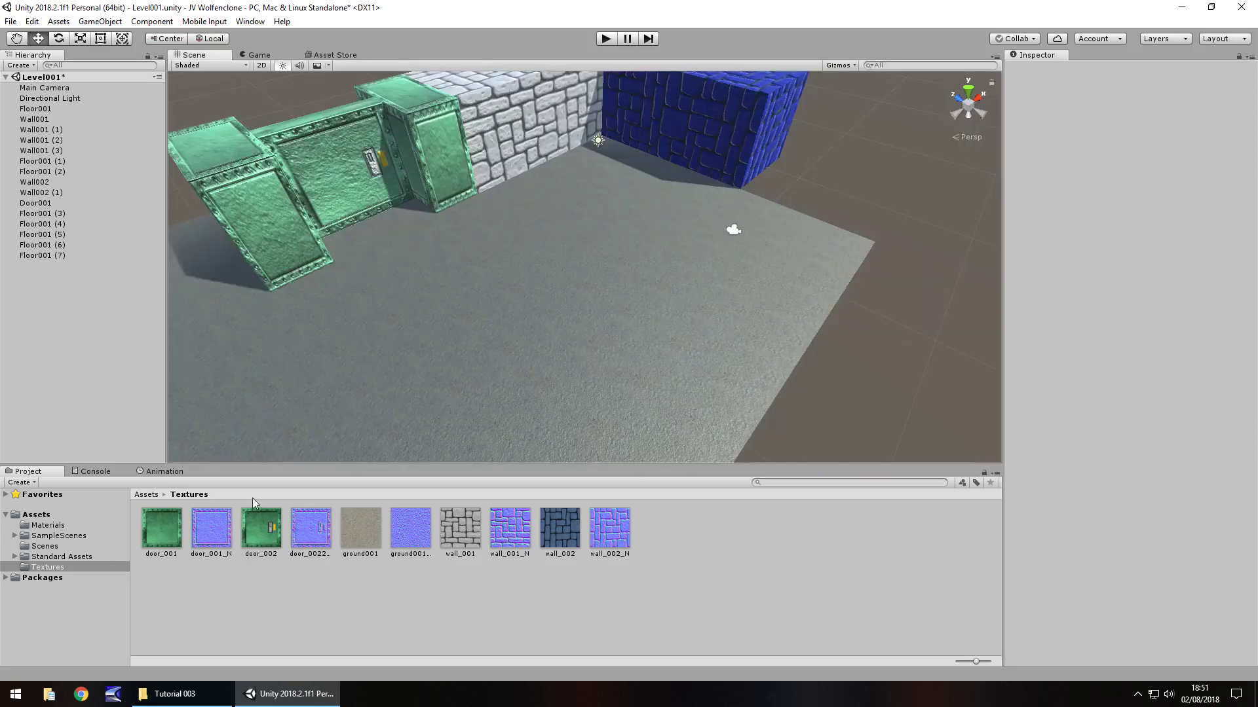
Open the Prefabs folder of Standard Assets' FirstPersonCharacter and inspect the FPSController and RigidBodyFPSController prefabs
{"action": "left_click", "coordinate": [68, 562]}
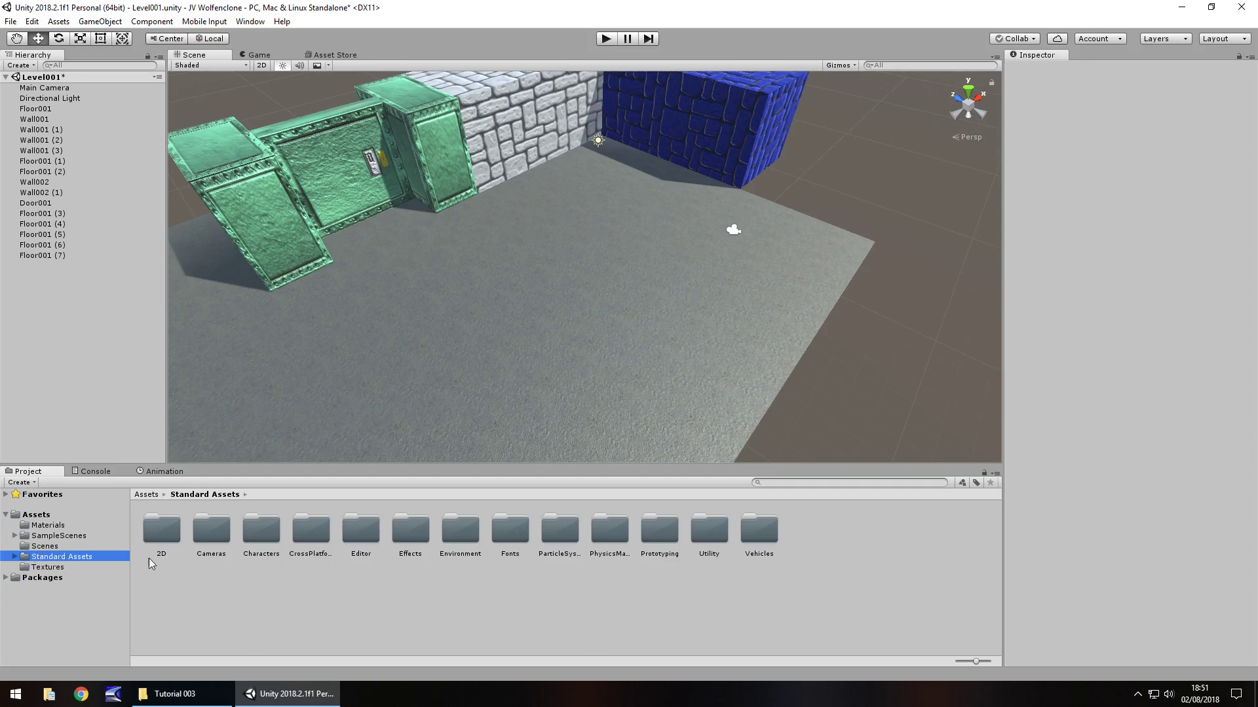
{"action": "double_click", "coordinate": [273, 530]}
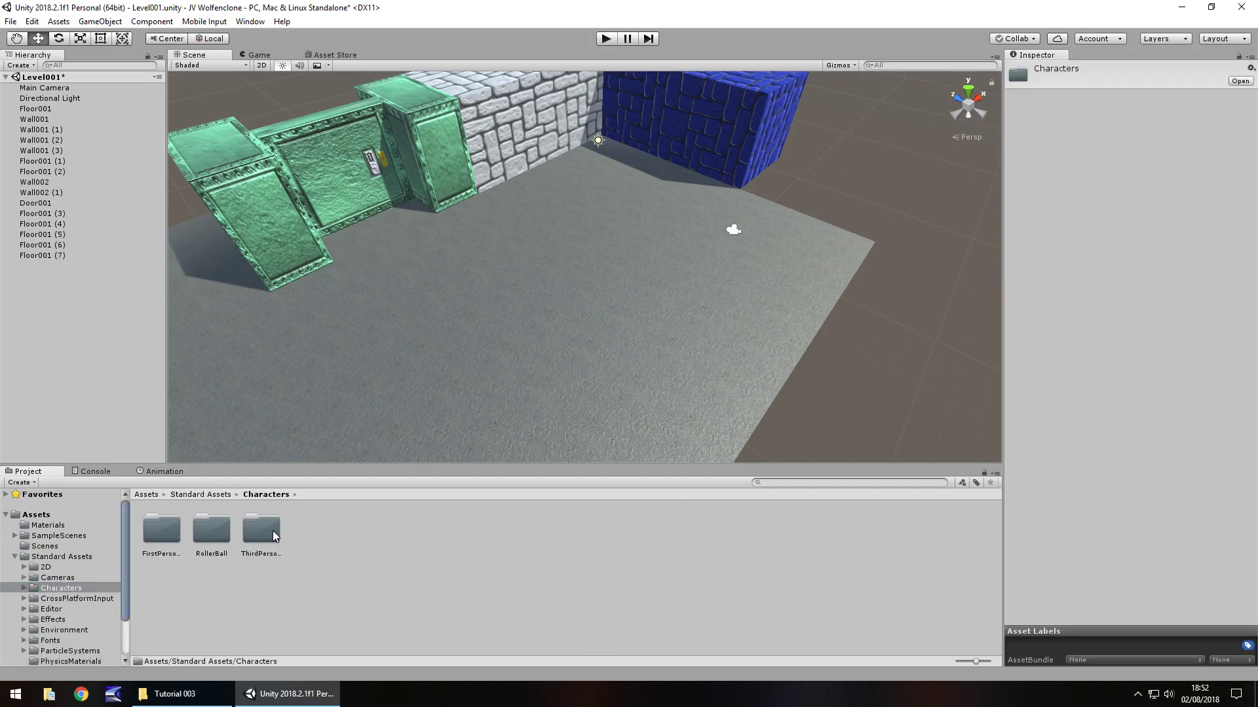
{"action": "double_click", "coordinate": [163, 531]}
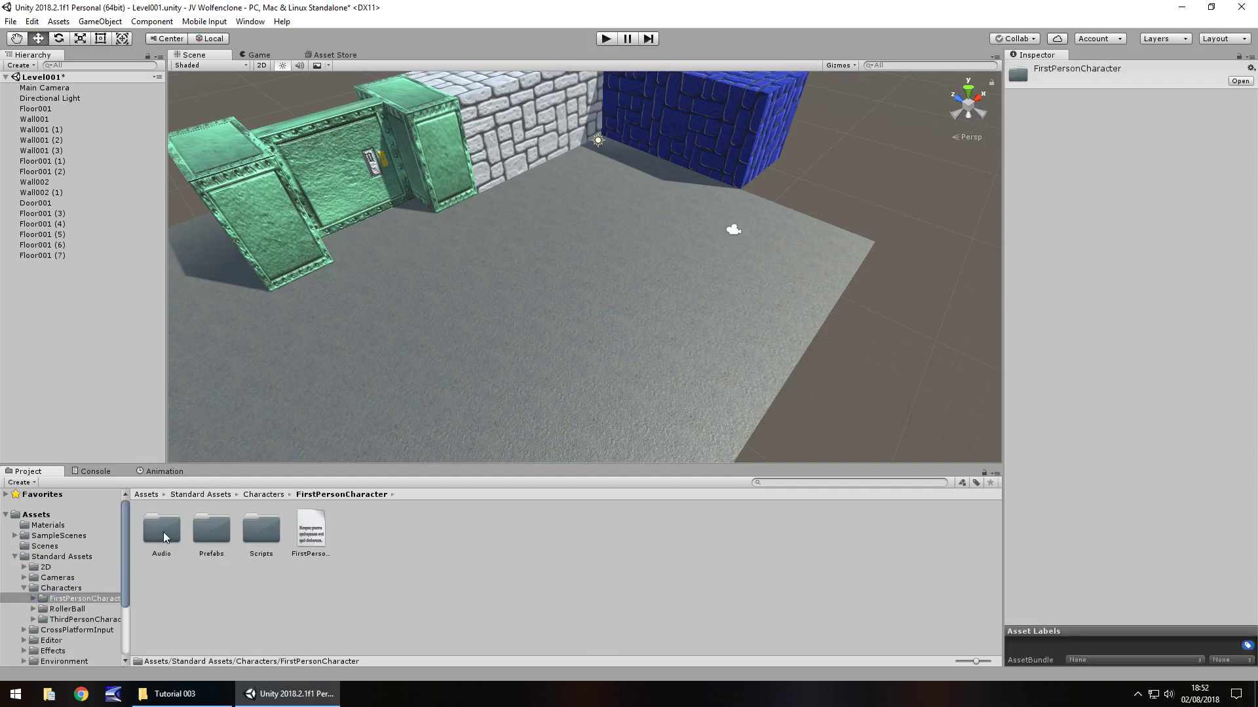
{"action": "double_click", "coordinate": [206, 525]}
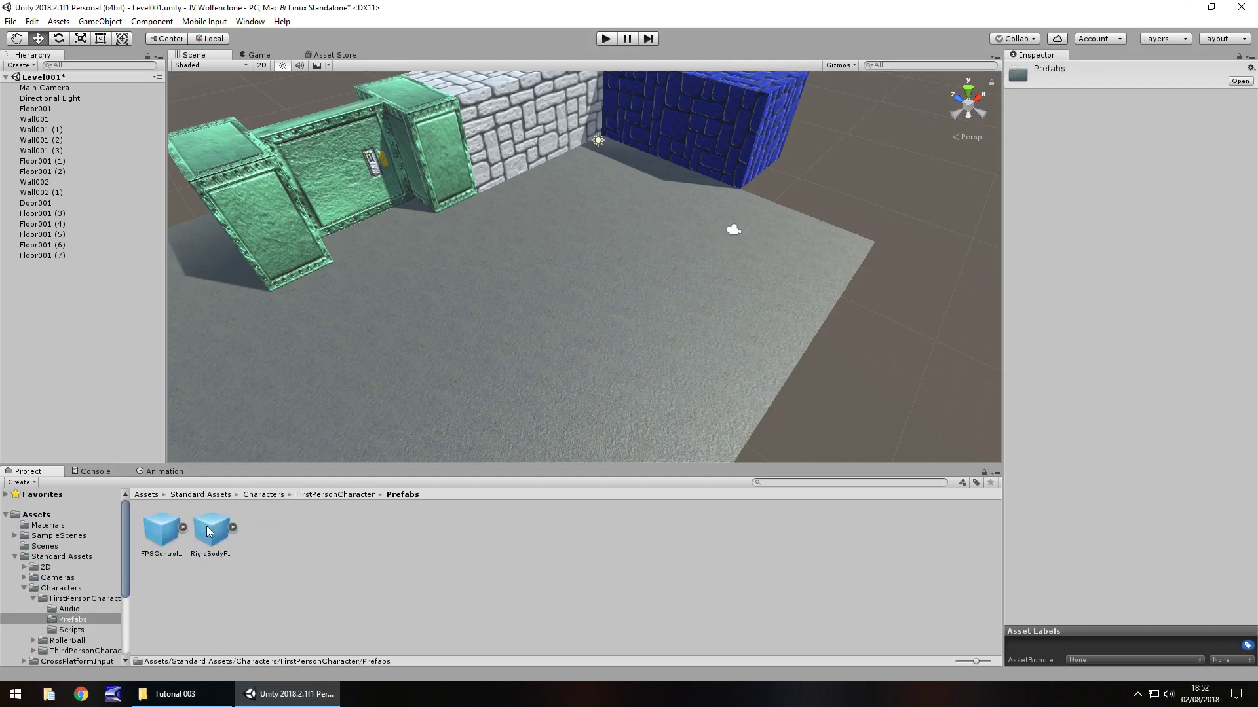
{"action": "left_click", "coordinate": [155, 537]}
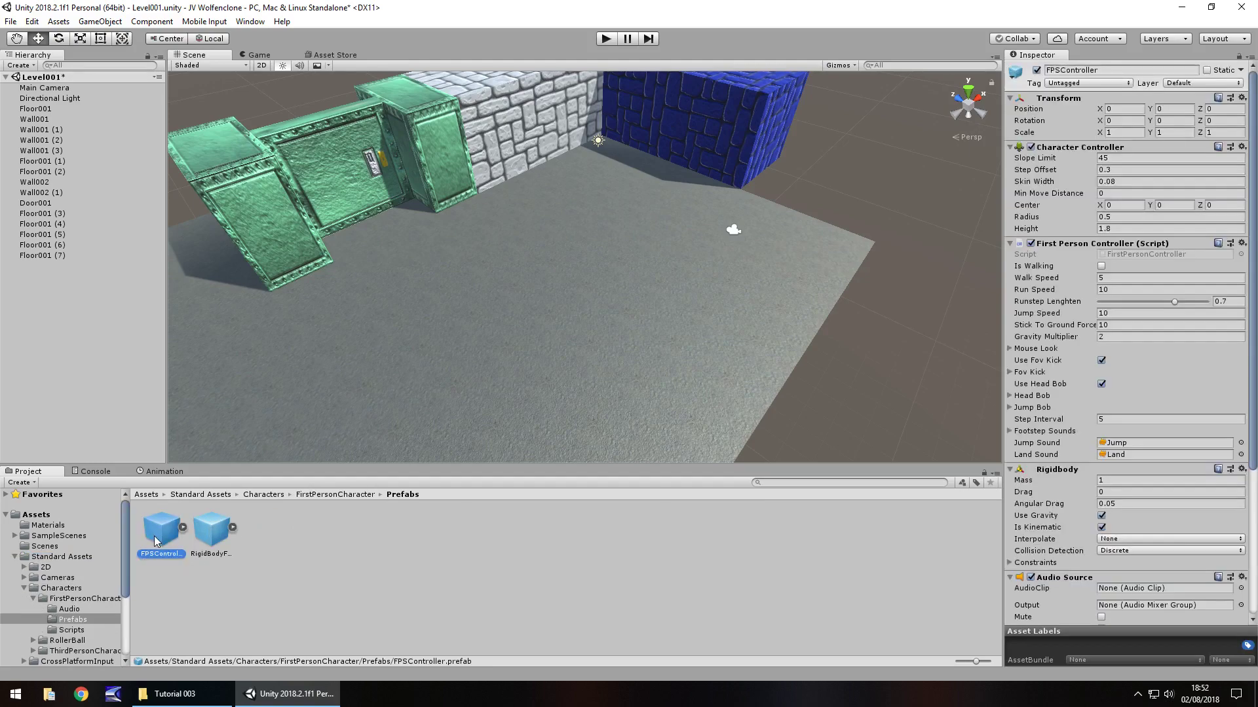
{"action": "left_click", "coordinate": [215, 531]}
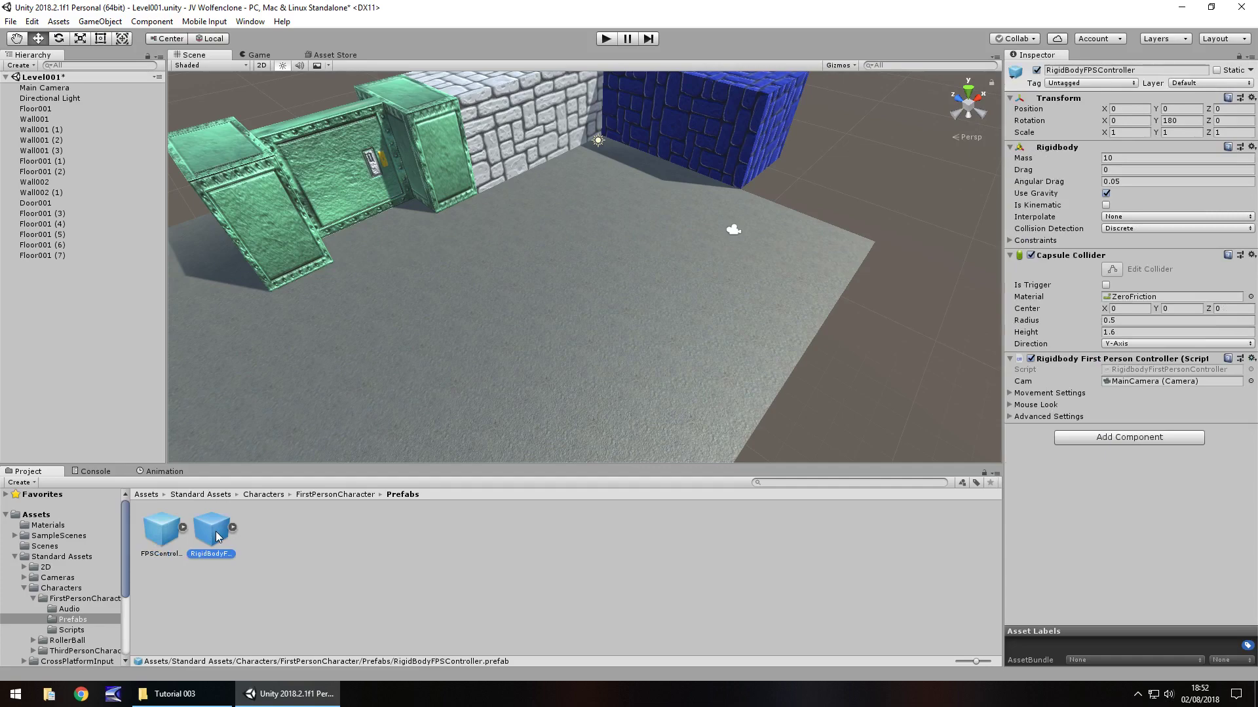
{"action": "left_click", "coordinate": [270, 587]}
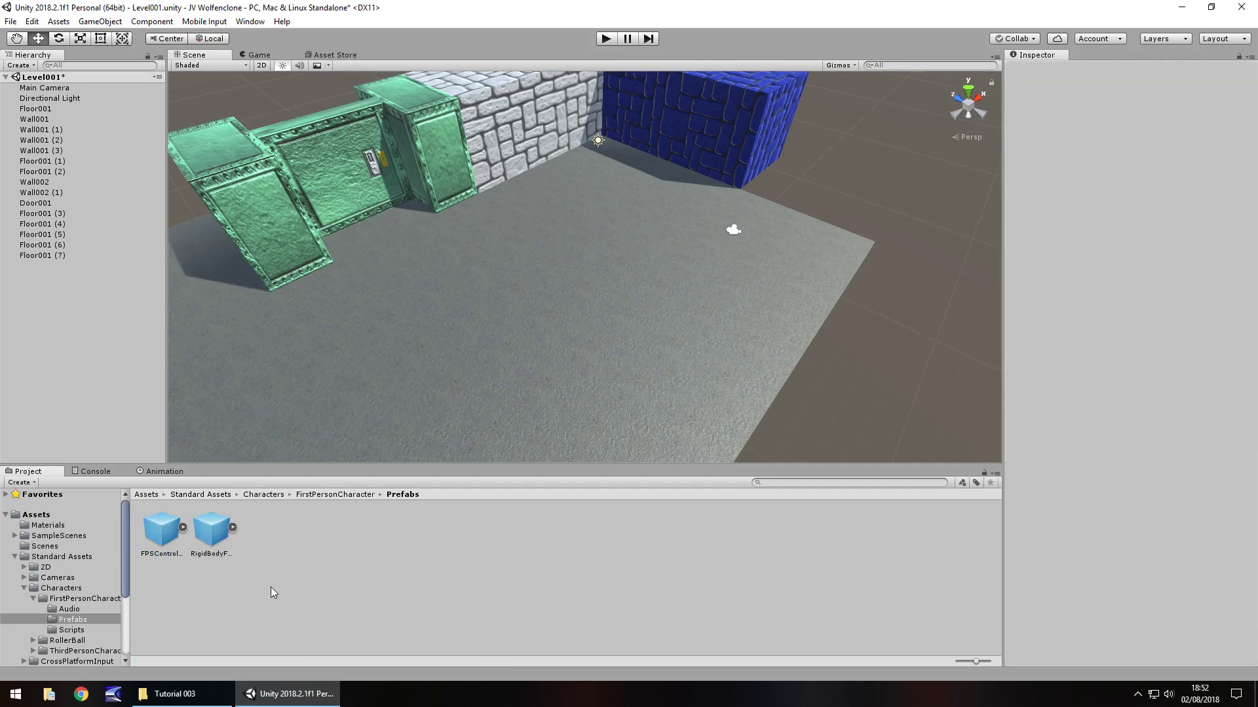
Place the FPSController prefab on the floor in front of the door, at about X -13, Z -2.9
{"action": "left_click", "coordinate": [160, 532]}
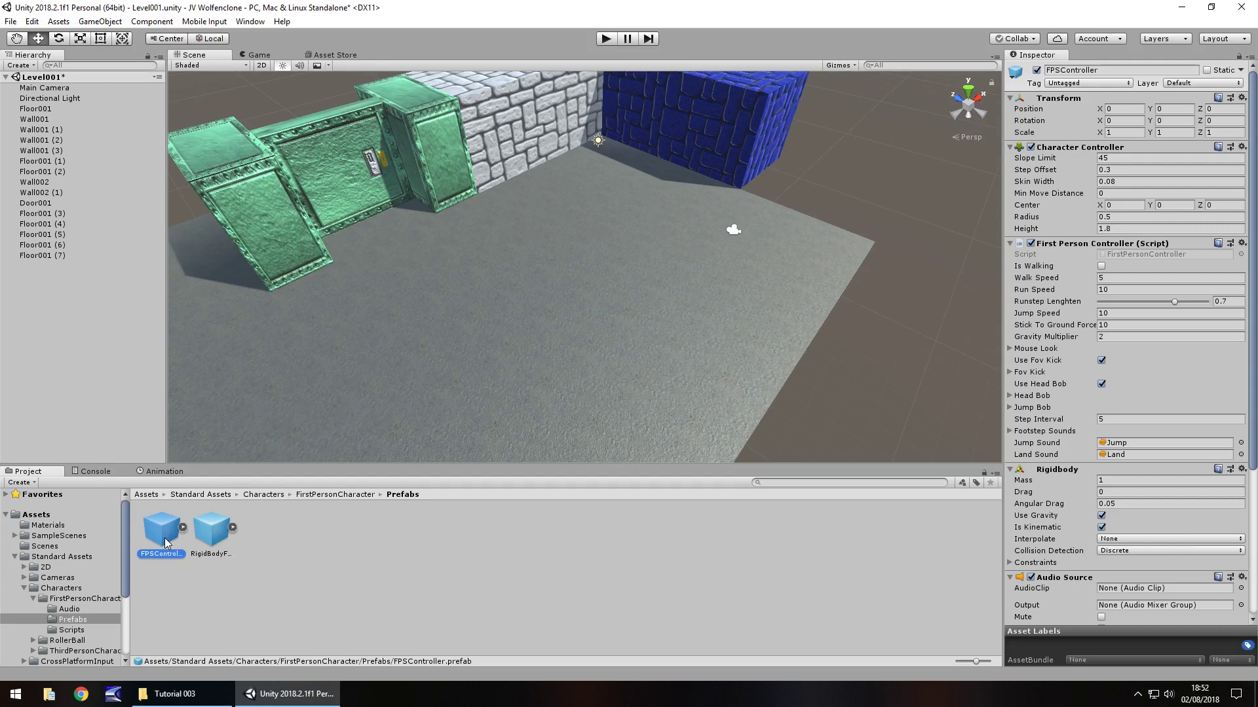
{"action": "left_click_drag", "start_coordinate": [164, 540], "coordinate": [347, 355]}
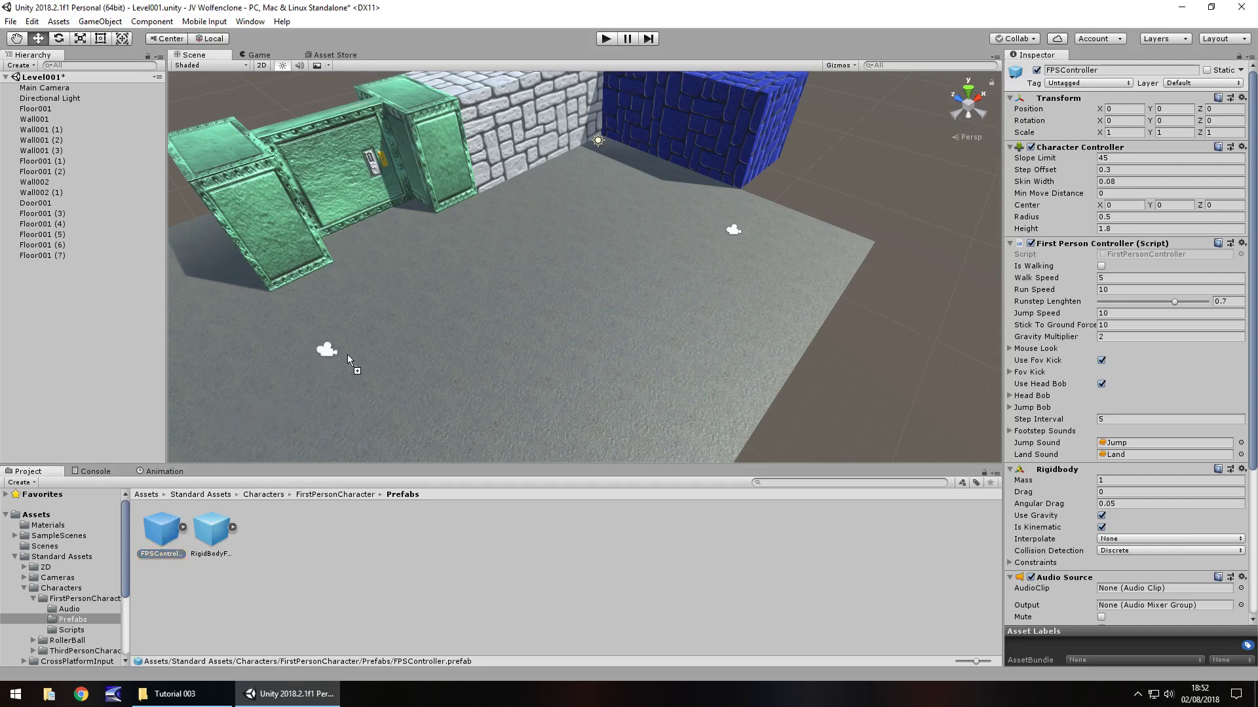
{"action": "left_click_drag", "start_coordinate": [460, 299], "coordinate": [459, 300]}
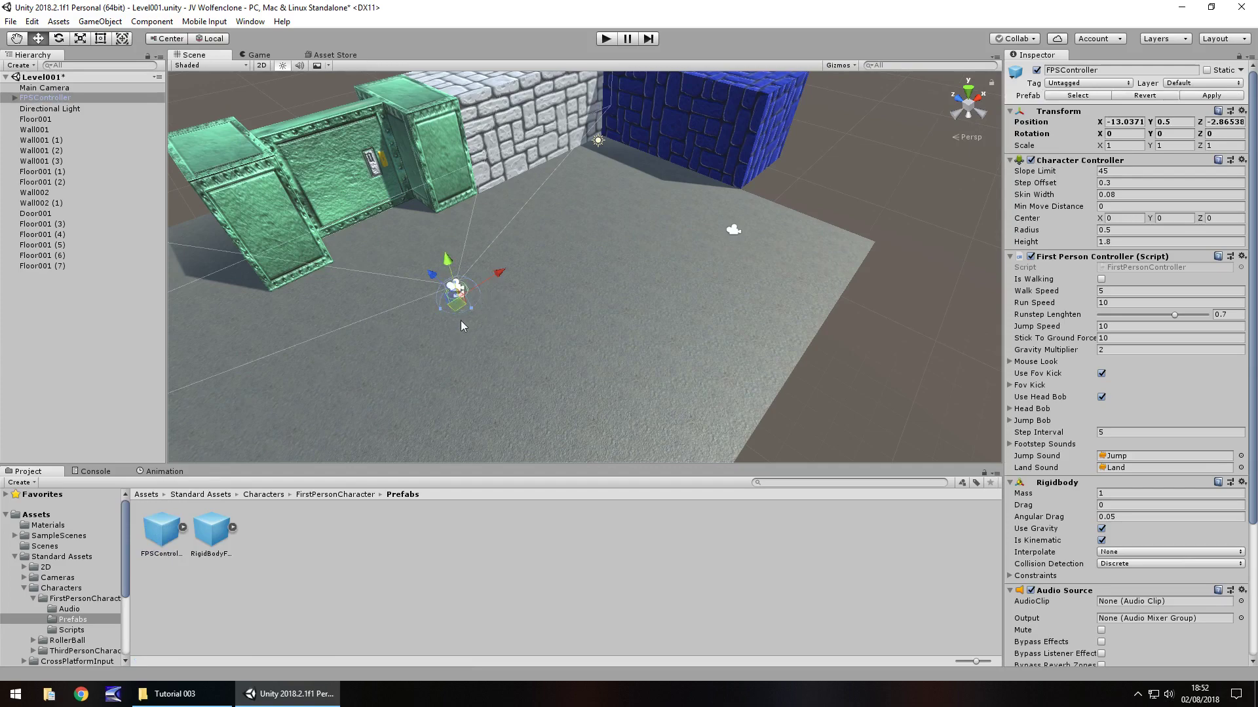
Raise the FPSController to about Y 1.43 so that its capsule stands clear of the floor
{"action": "double_click", "coordinate": [83, 99]}
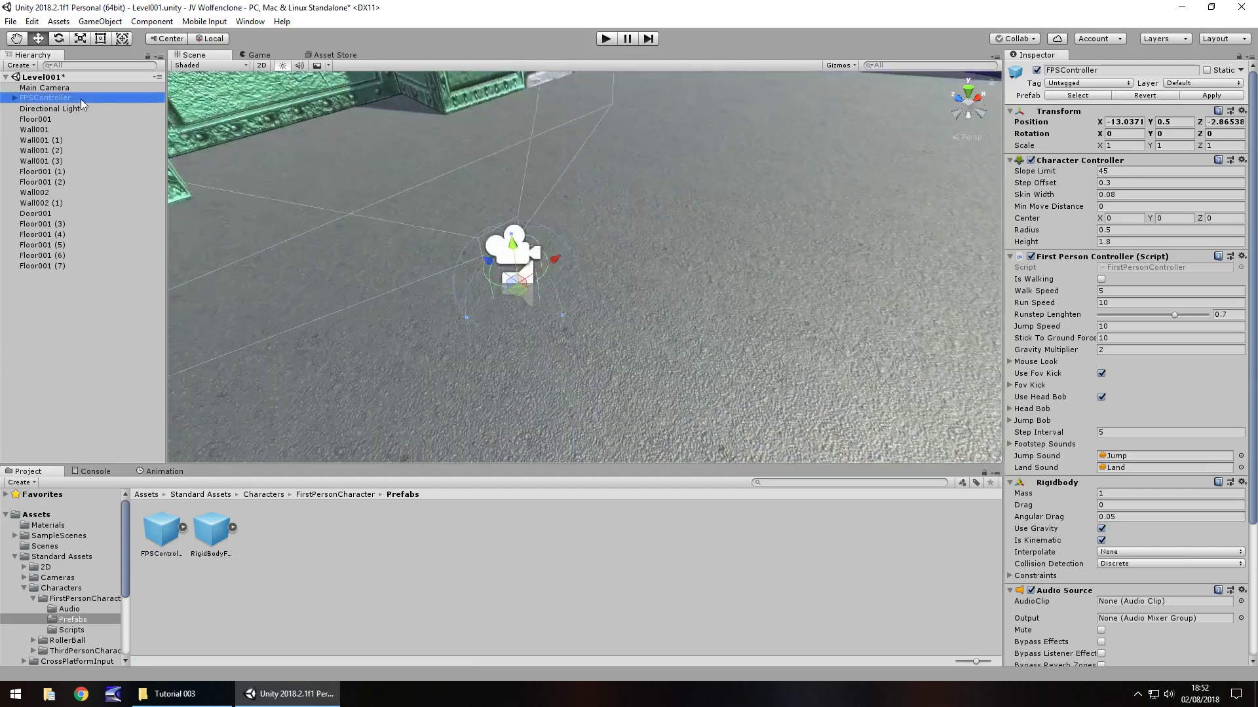
{"action": "middle_click_drag", "start_coordinate": [713, 331], "coordinate": [584, 311]}
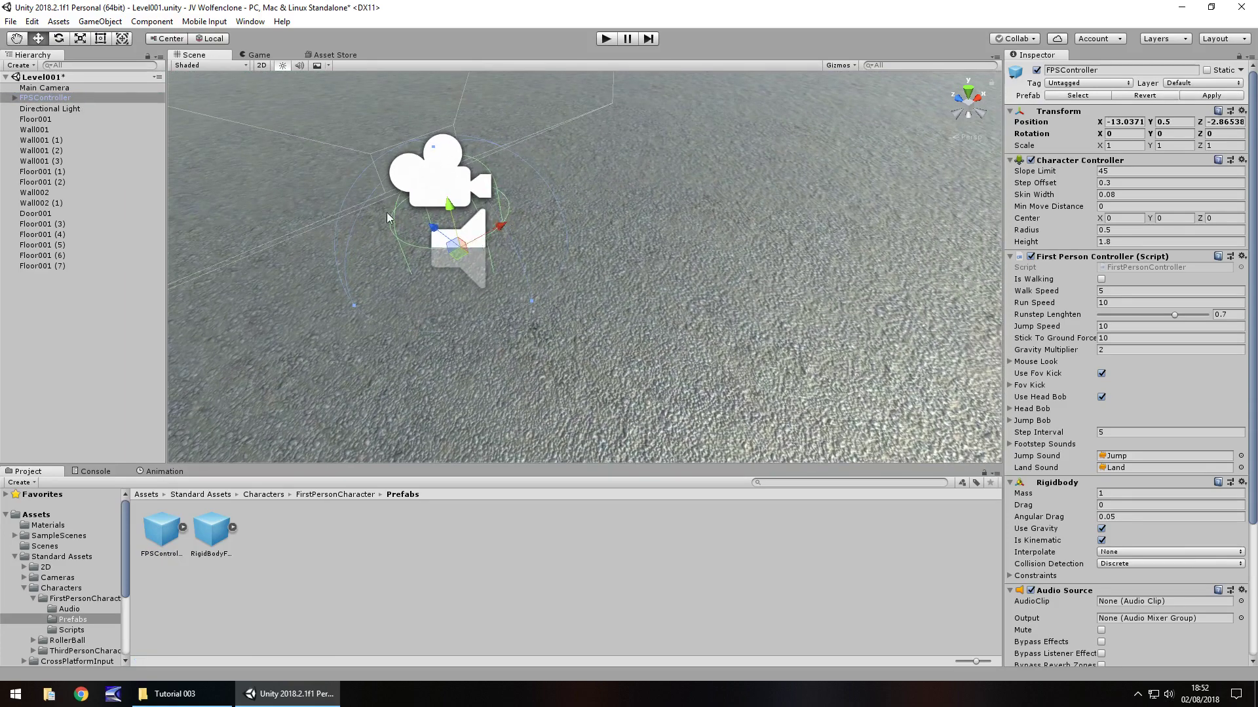
{"action": "left_click", "coordinate": [299, 340]}
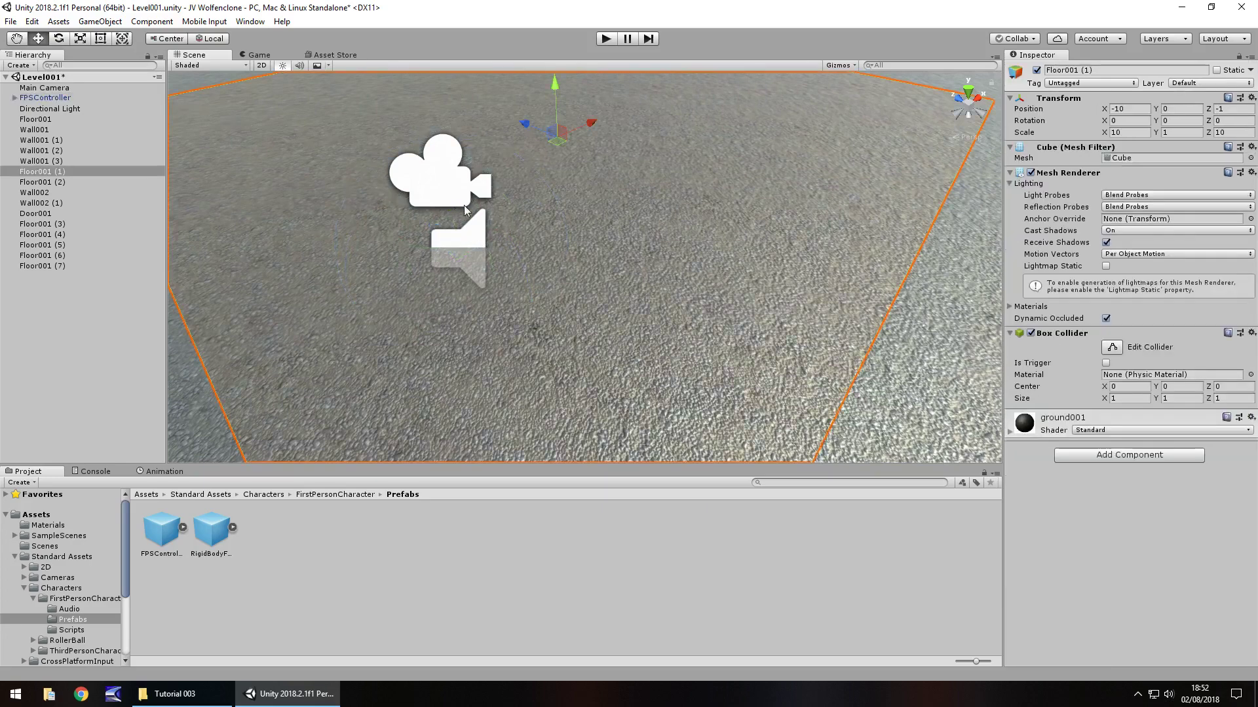
{"action": "left_click", "coordinate": [49, 99]}
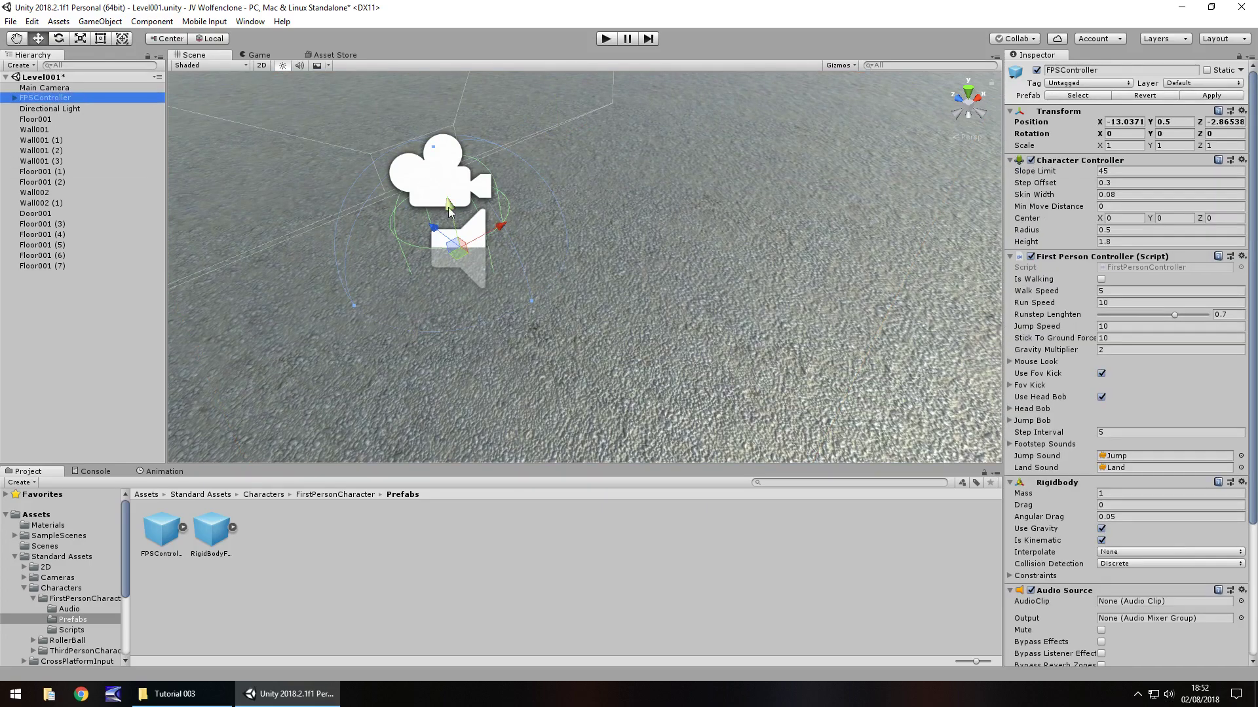
{"action": "left_click_drag", "start_coordinate": [449, 205], "coordinate": [448, 143]}
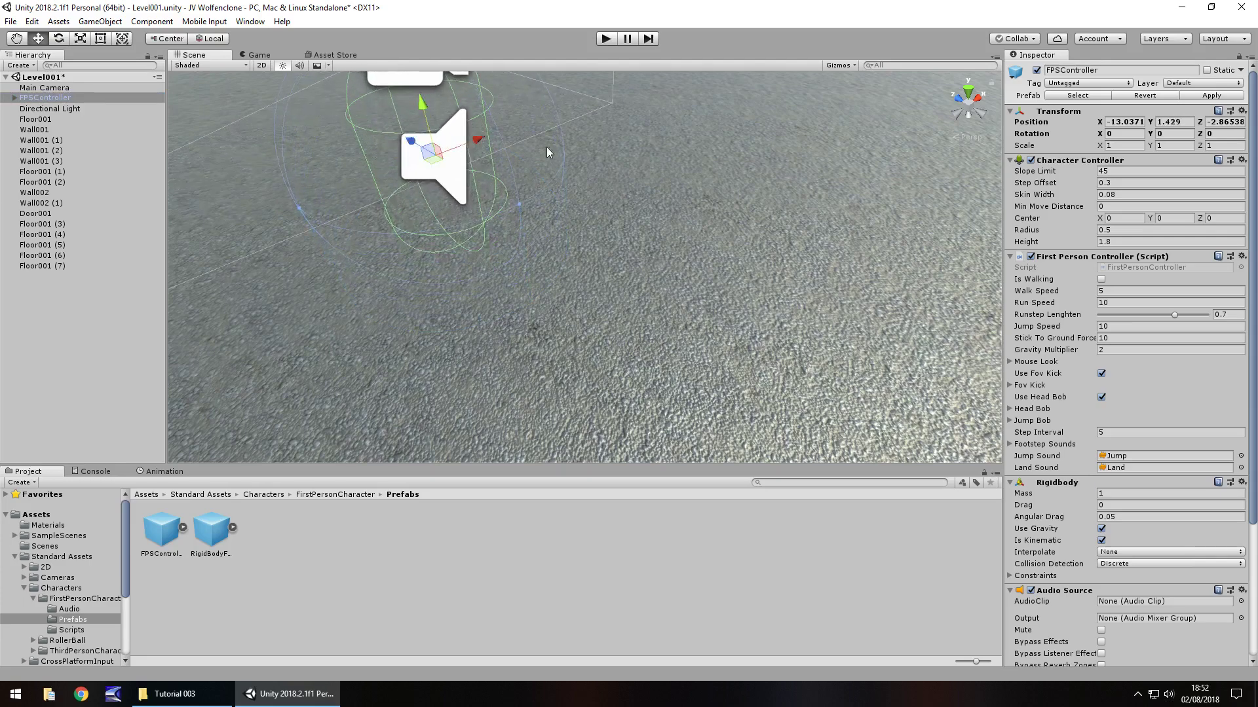
Play-test the level by walking and running past the door and the walls, and stop play mode
{"action": "left_click", "coordinate": [606, 39]}
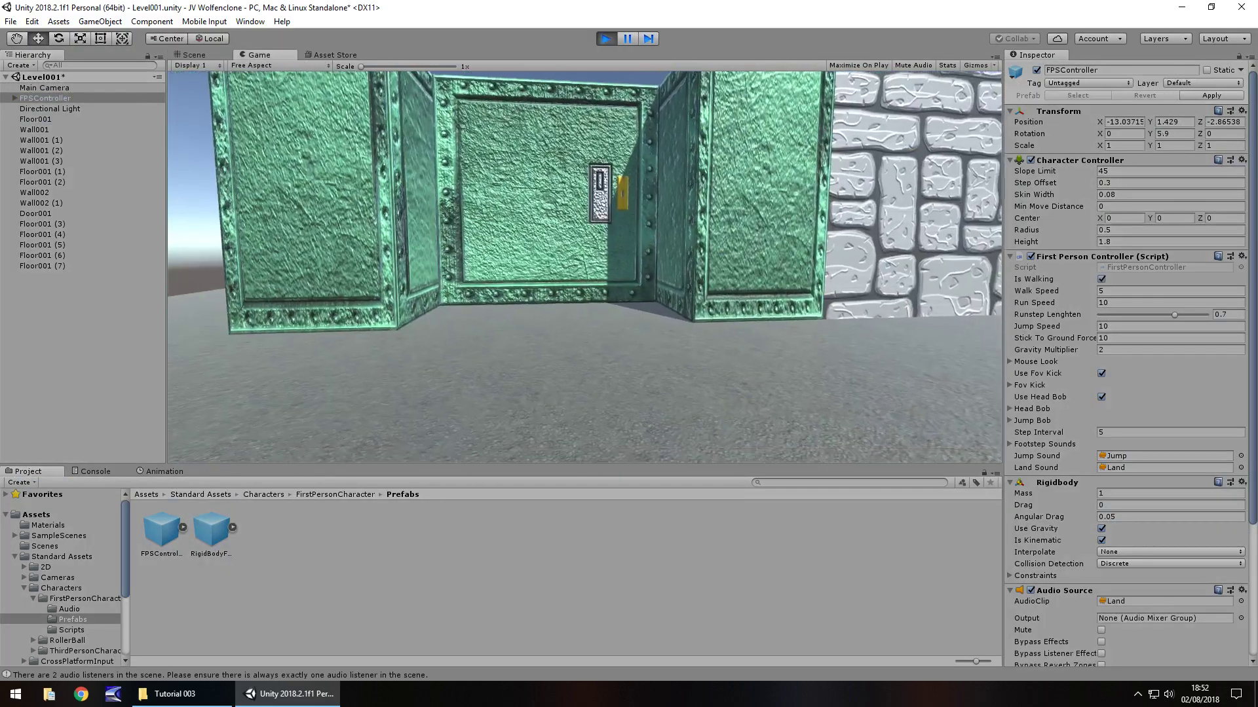
{"action": "key", "text": "w"}
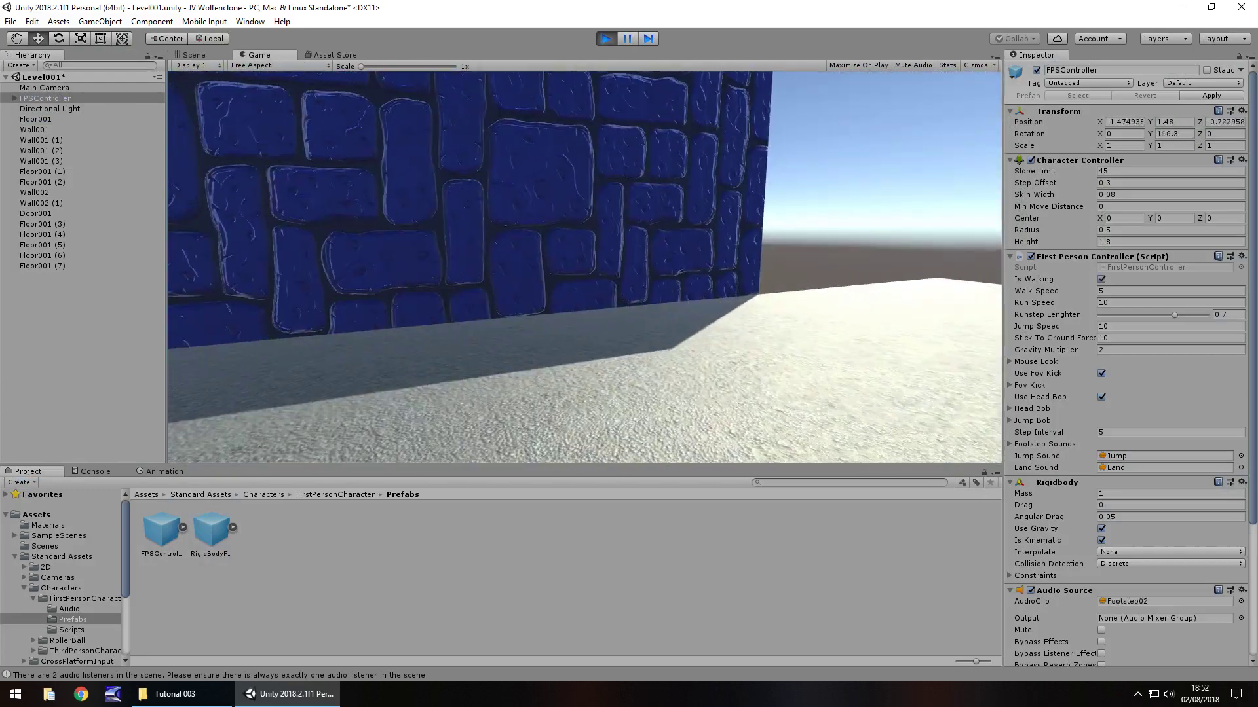
{"action": "key", "text": "shift+w"}
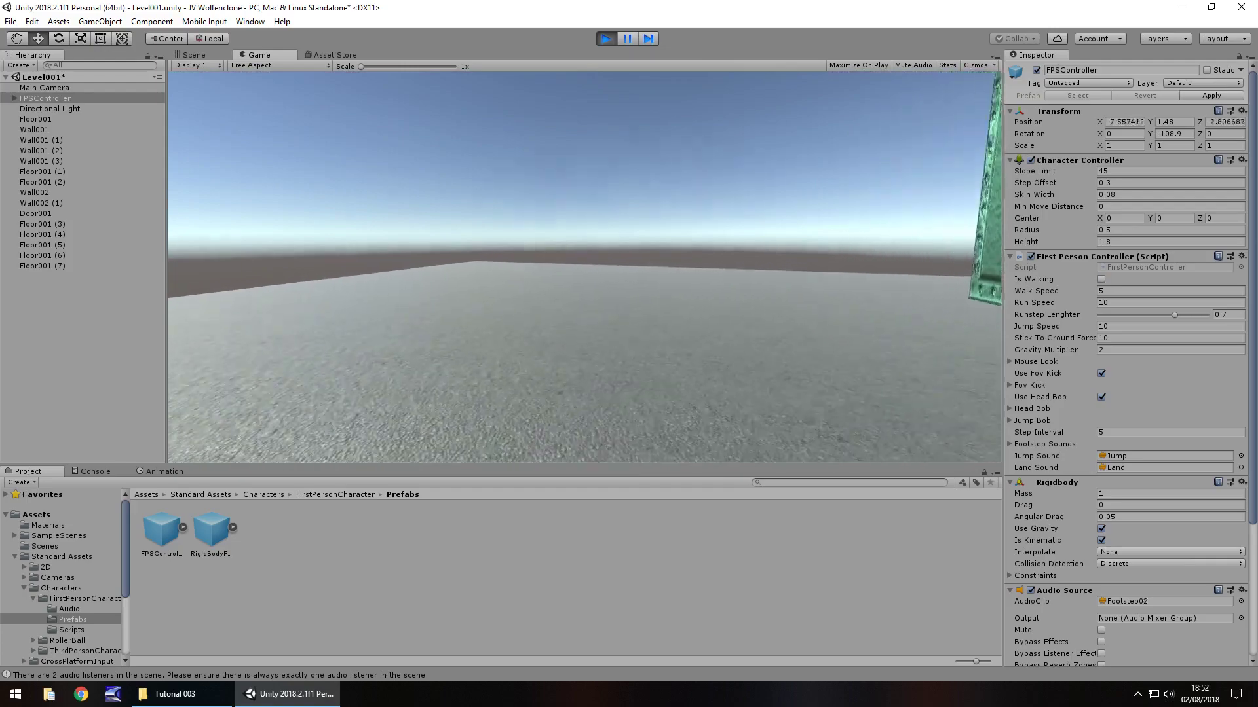
{"action": "key", "text": "shift+w"}
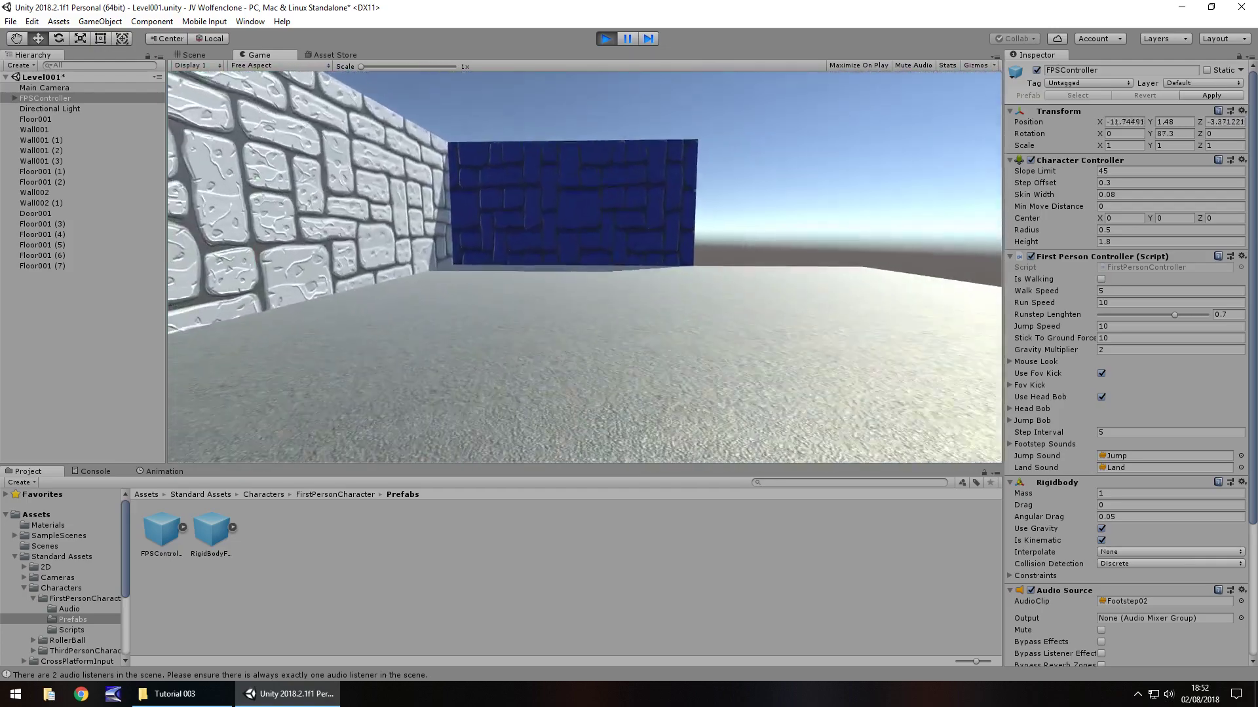
{"action": "key", "text": "w"}
{"action": "key", "text": "ctrl+p"}
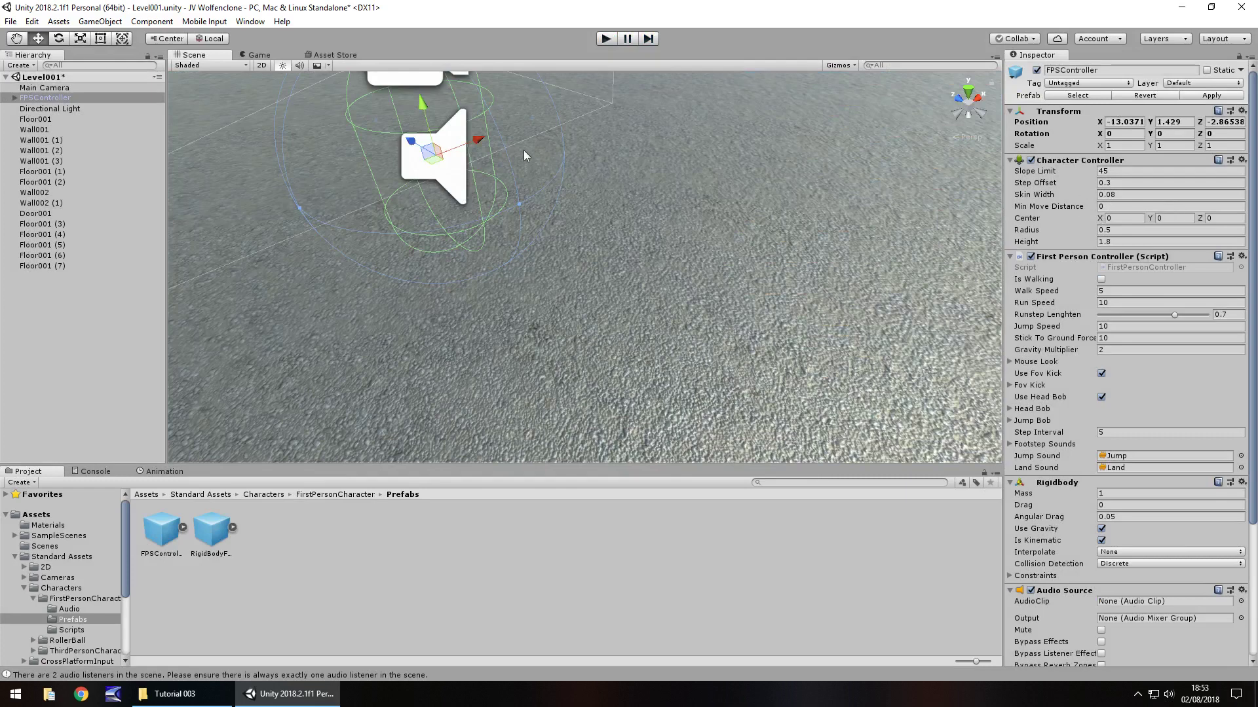
Set the FPSController's scale to 2 on X, Y and Z and raise it to about Y 2.36
{"action": "left_click", "coordinate": [1127, 145]}
{"action": "type", "text": "2"}
{"action": "left_click", "coordinate": [1173, 145]}
{"action": "type", "text": "2"}
{"action": "left_click", "coordinate": [1215, 145]}
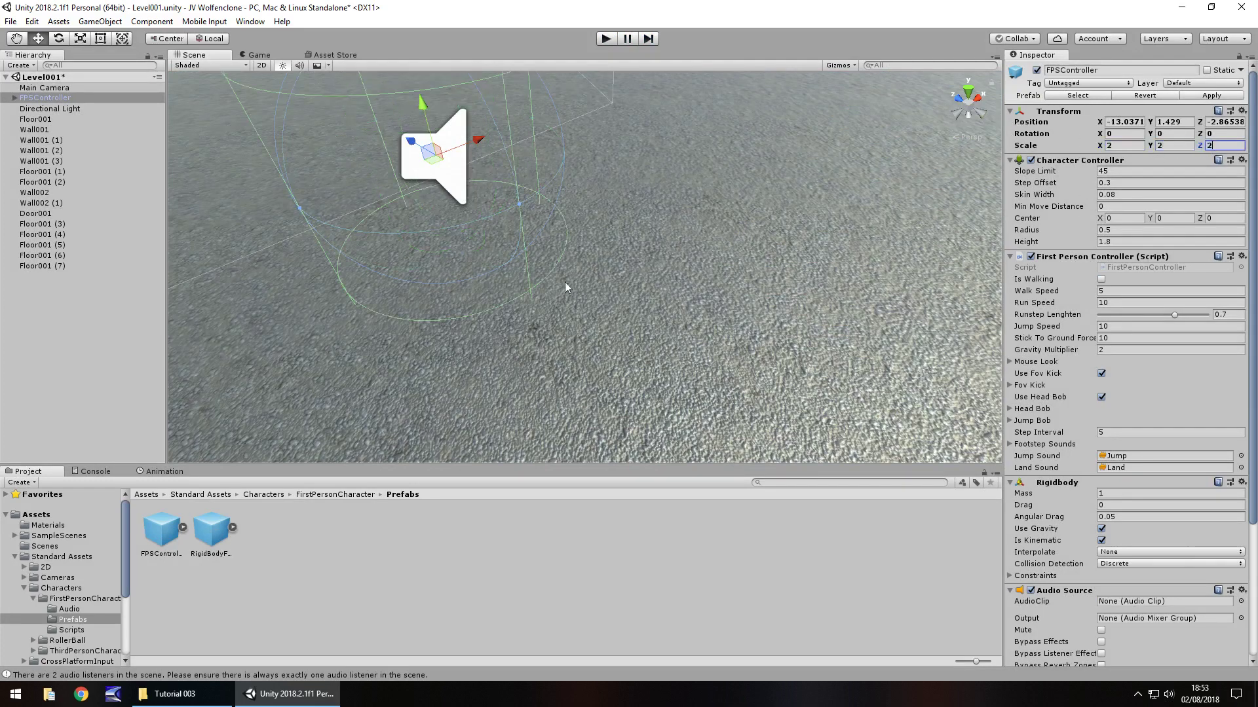
{"action": "type", "text": "2"}
{"action": "left_click_drag", "start_coordinate": [420, 105], "coordinate": [402, 20]}
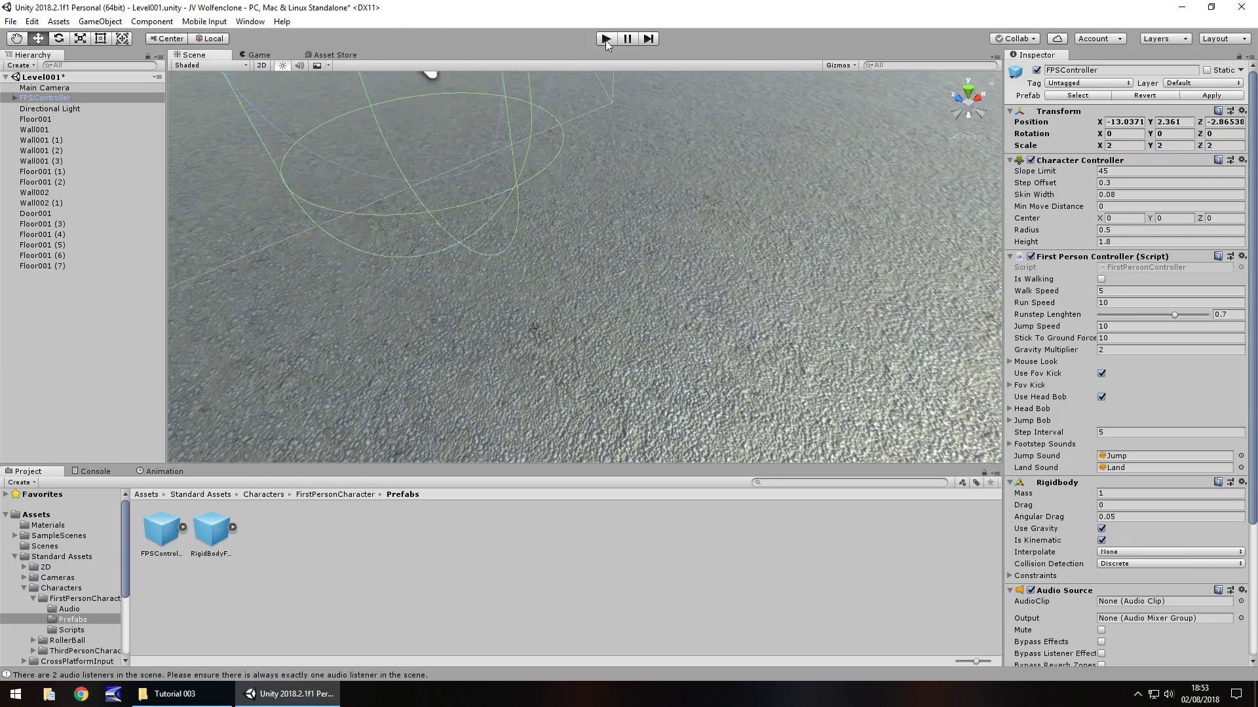
Play-test the enlarged player by walking along the door, the stone walls and the floor edge, and stop play mode
{"action": "left_click", "coordinate": [606, 39]}
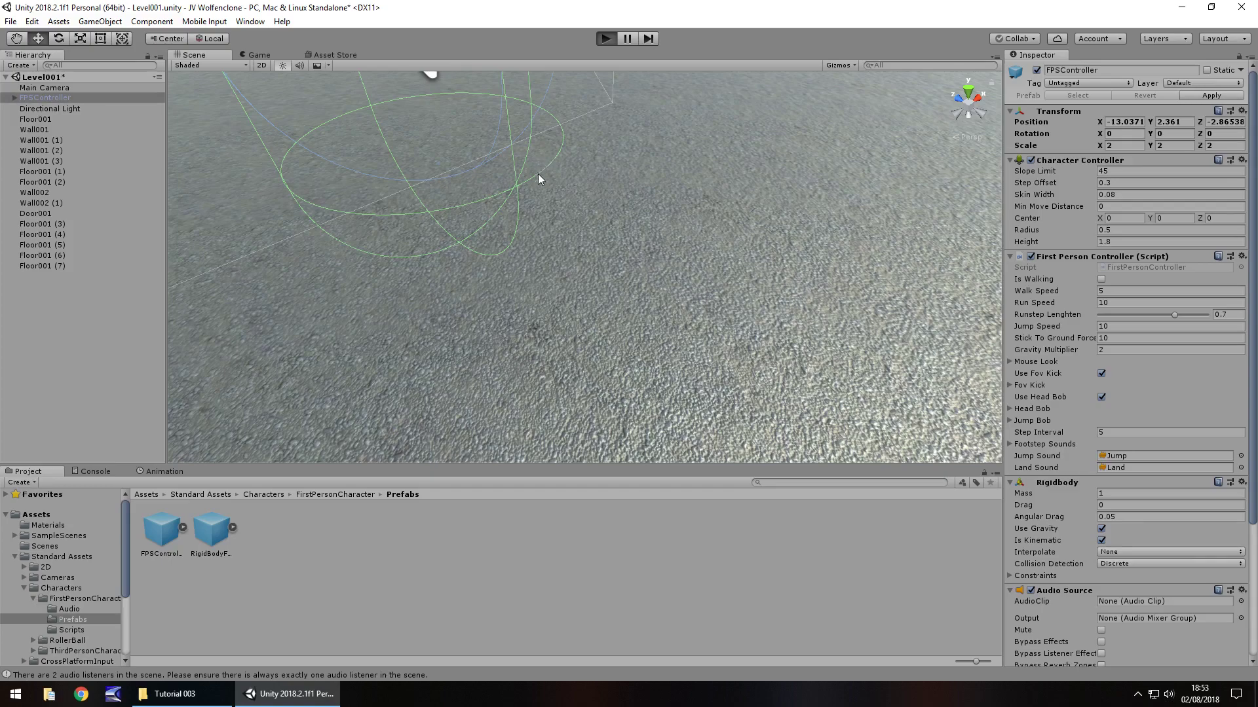
{"action": "key", "text": "w"}
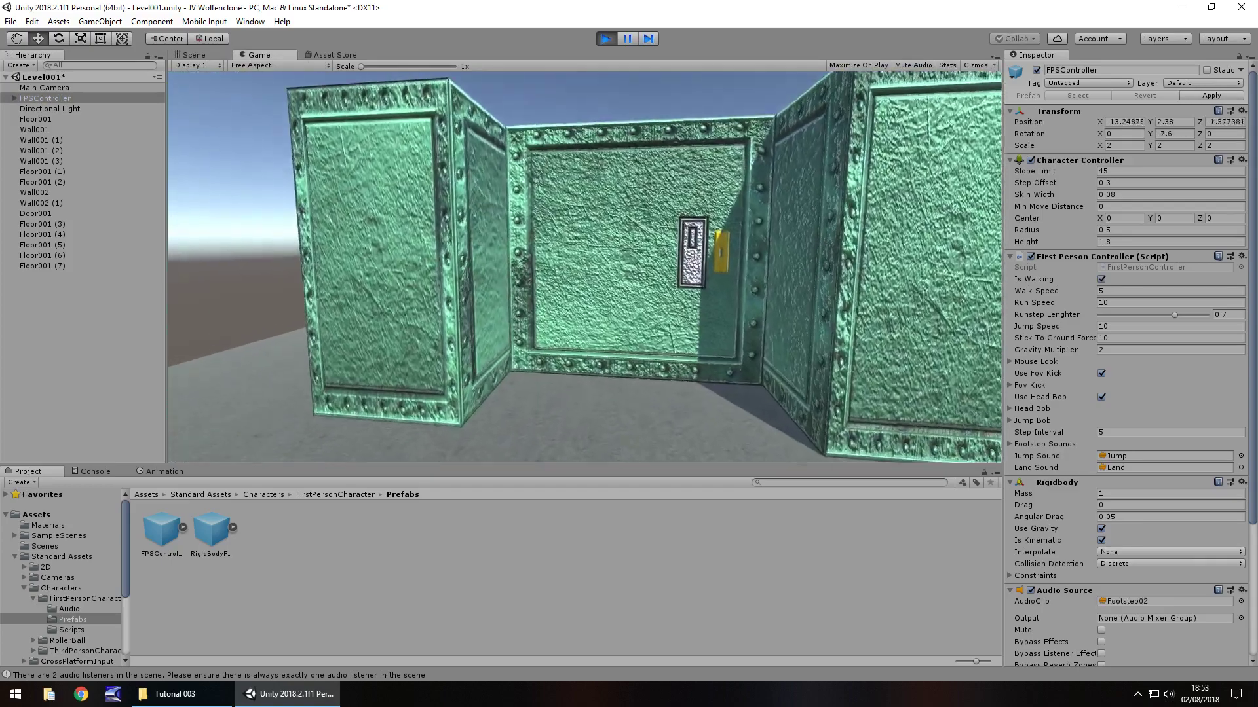
{"action": "key", "text": "w"}
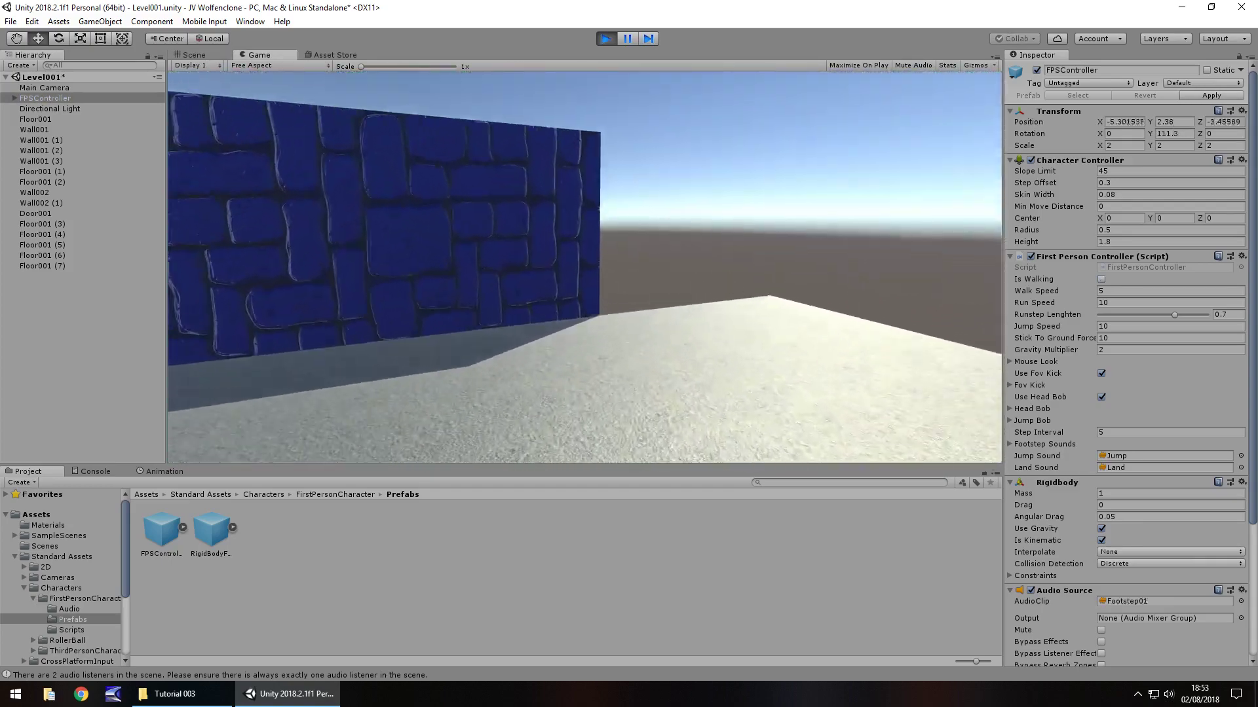
{"action": "key", "text": "w"}
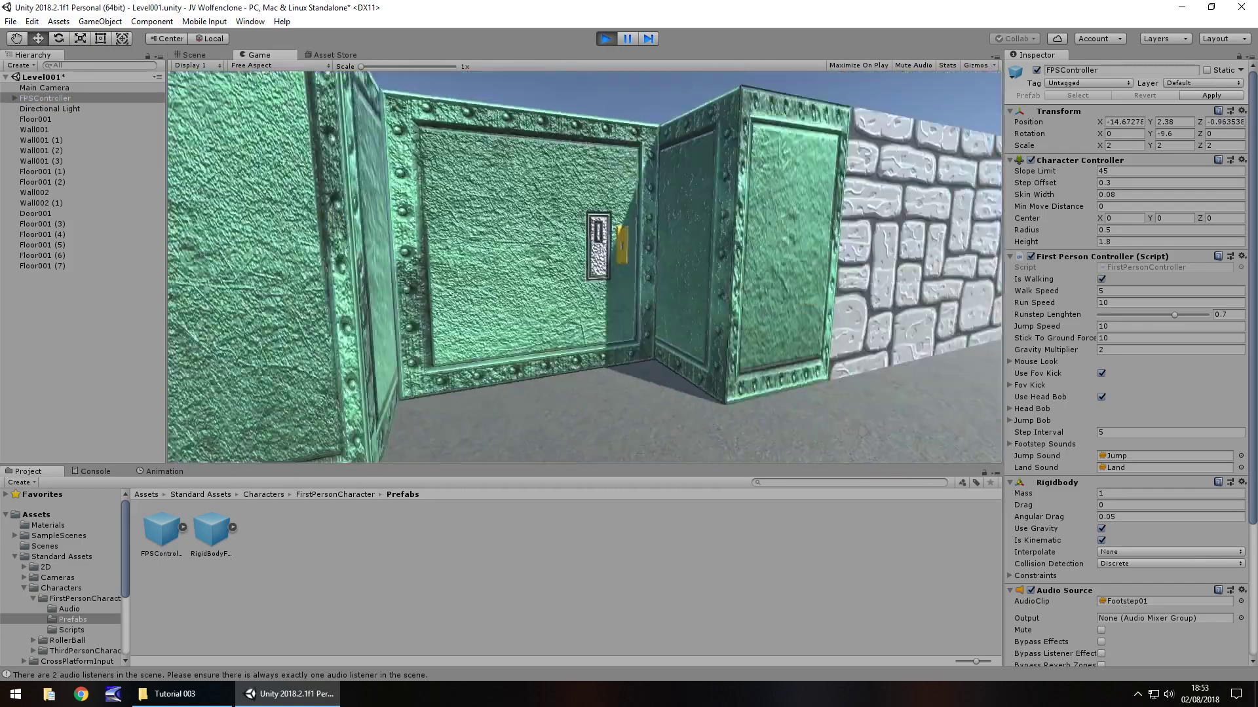
{"action": "key", "text": "w"}
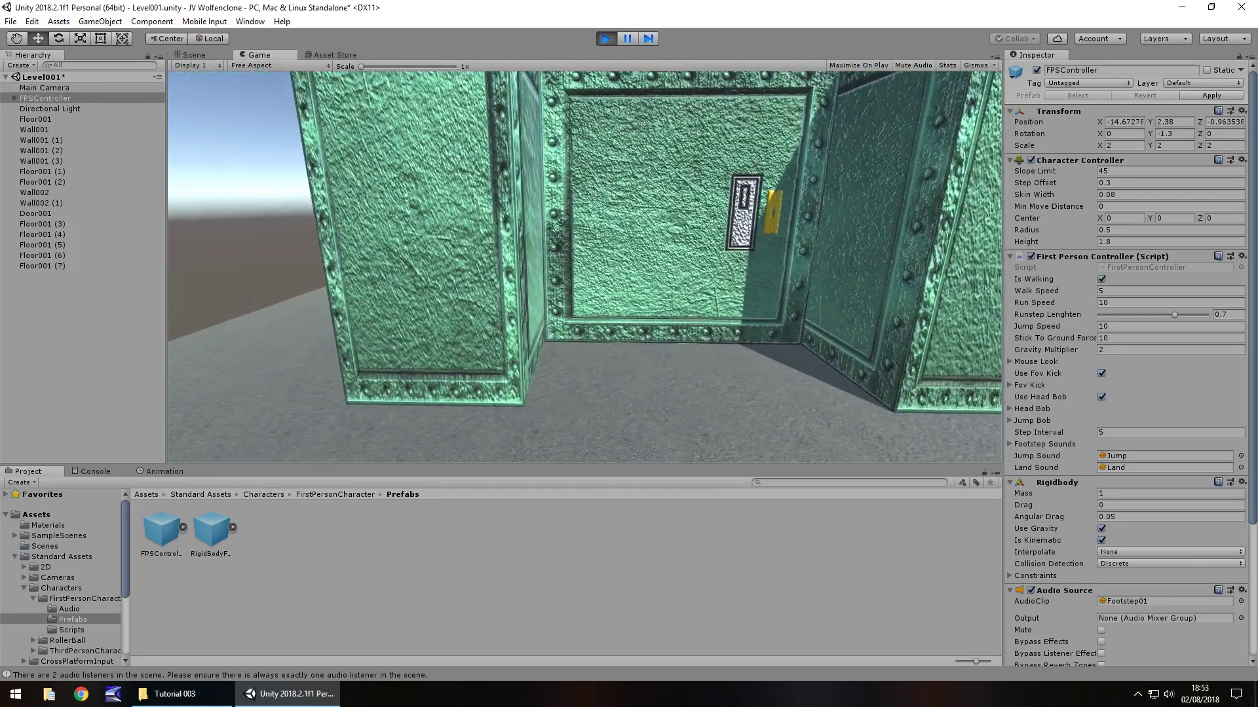
{"action": "key", "text": "w"}
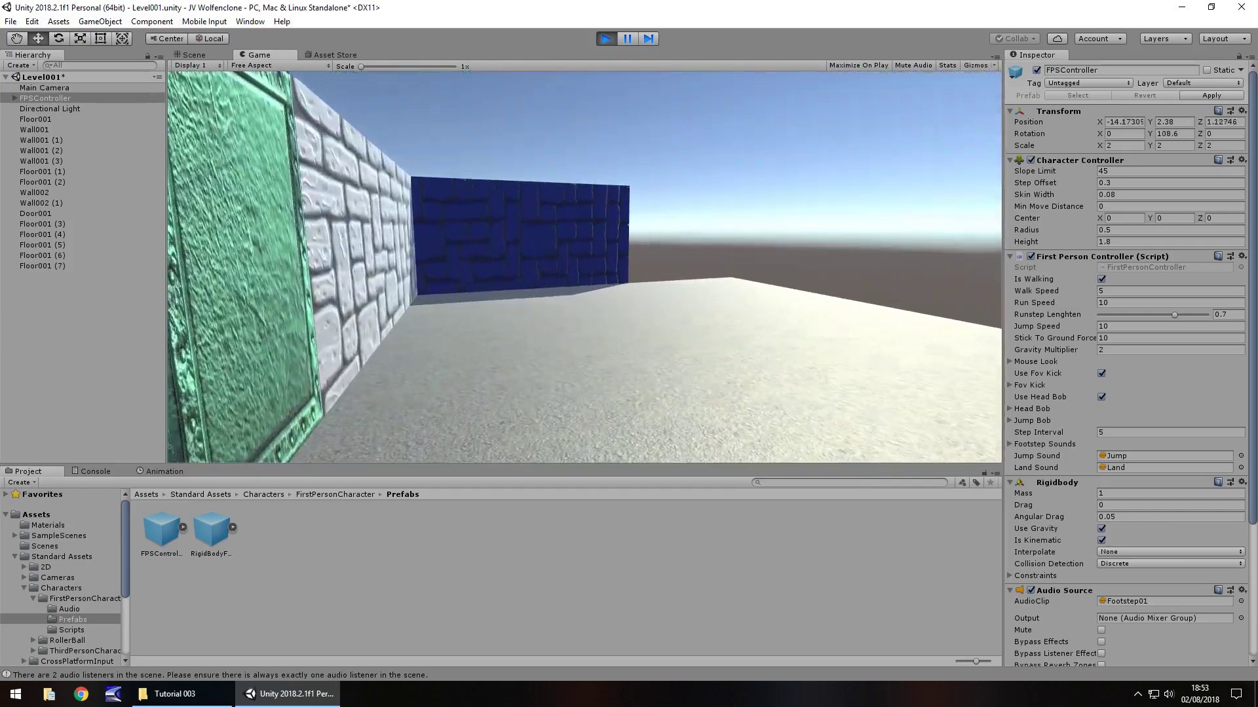
{"action": "key", "text": "w"}
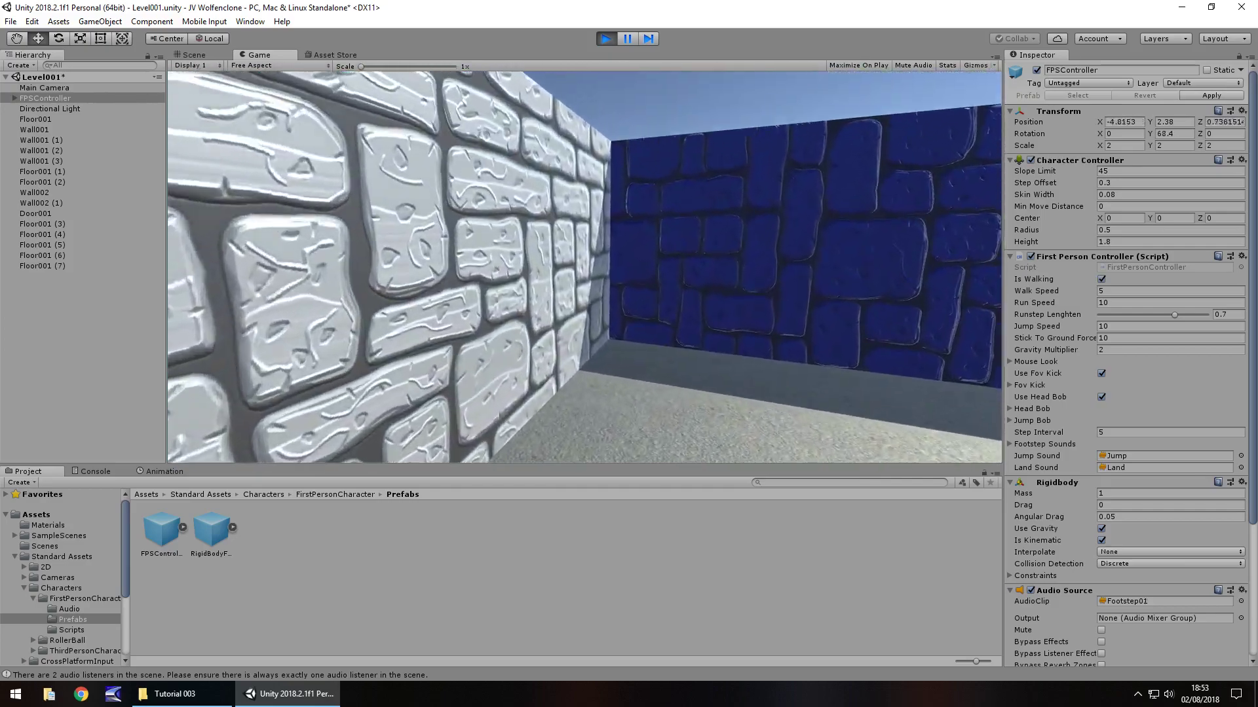
{"action": "key", "text": "d"}
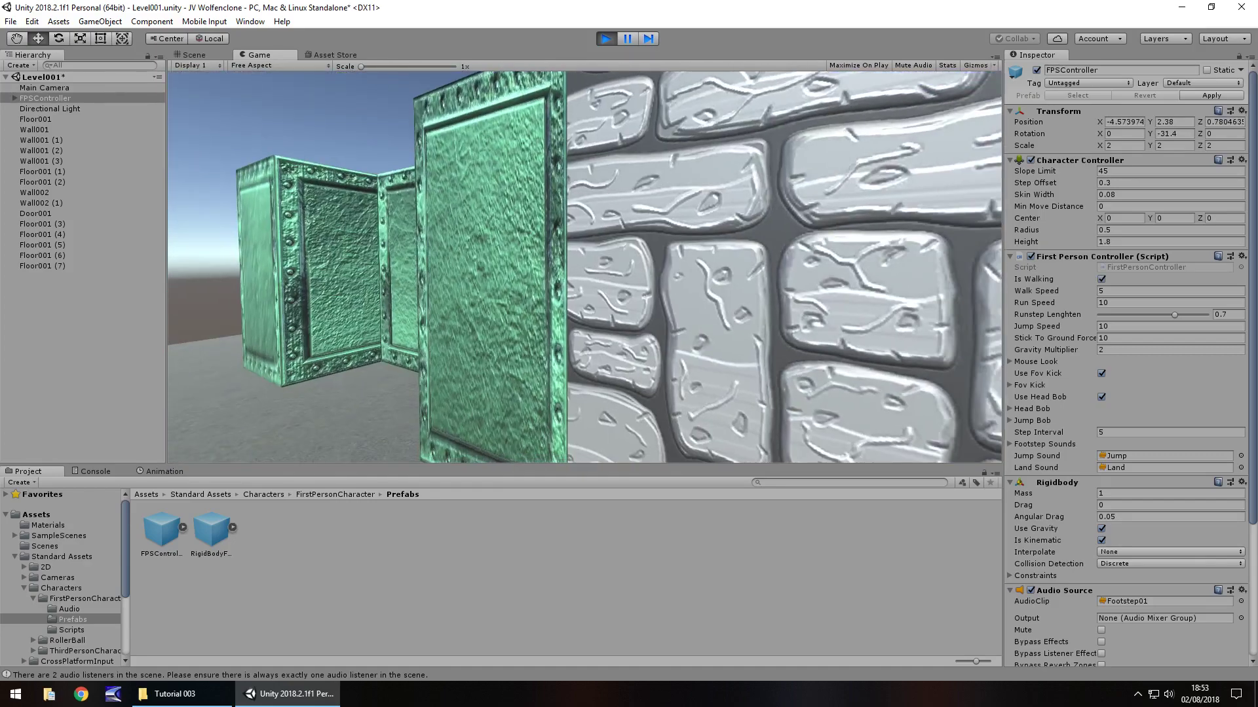
{"action": "key", "text": "w"}
{"action": "key", "text": "shift+w"}
{"action": "key", "text": "w"}
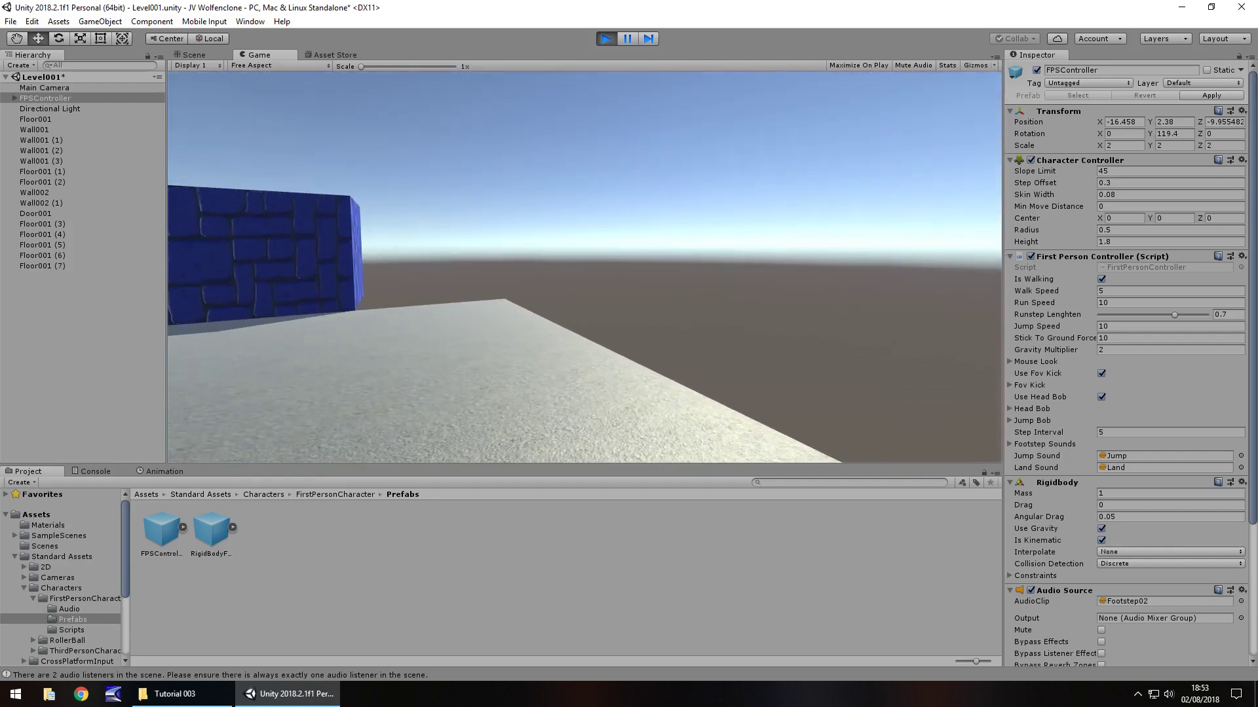
{"action": "key", "text": "ctrl+p"}
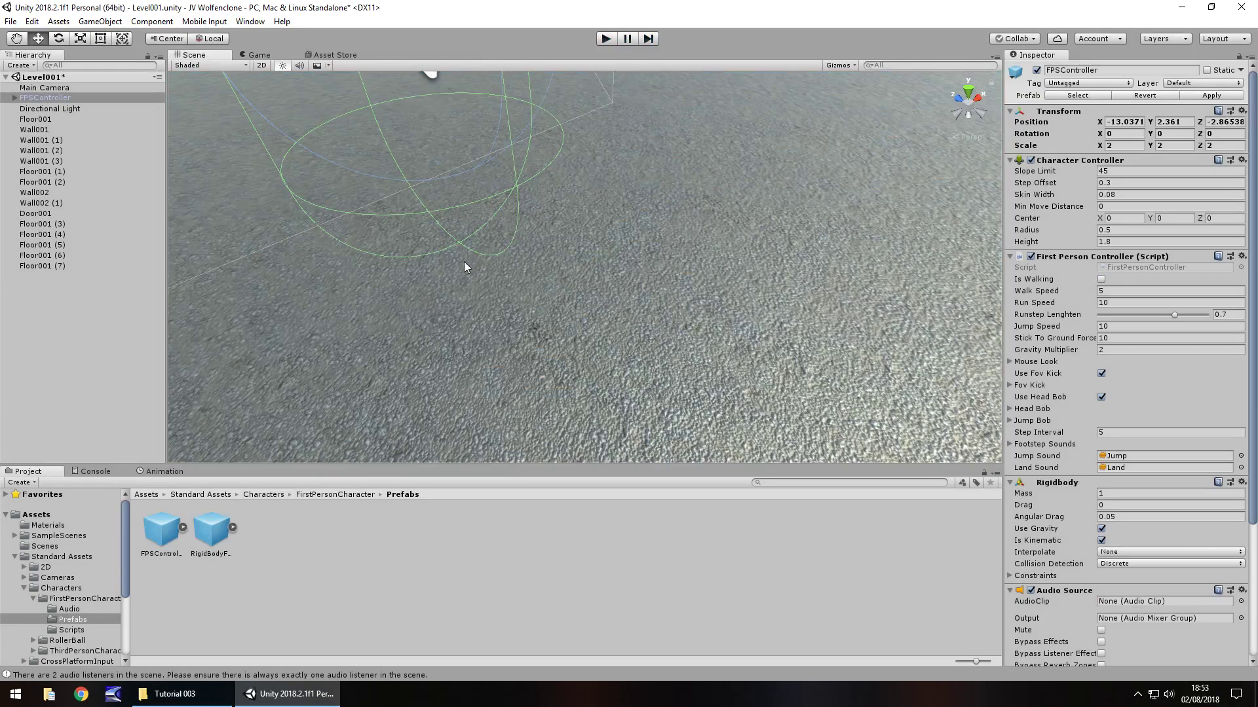
{"action": "scroll", "coordinate": [464, 262], "scroll_direction": "down", "scroll_amount": 10}
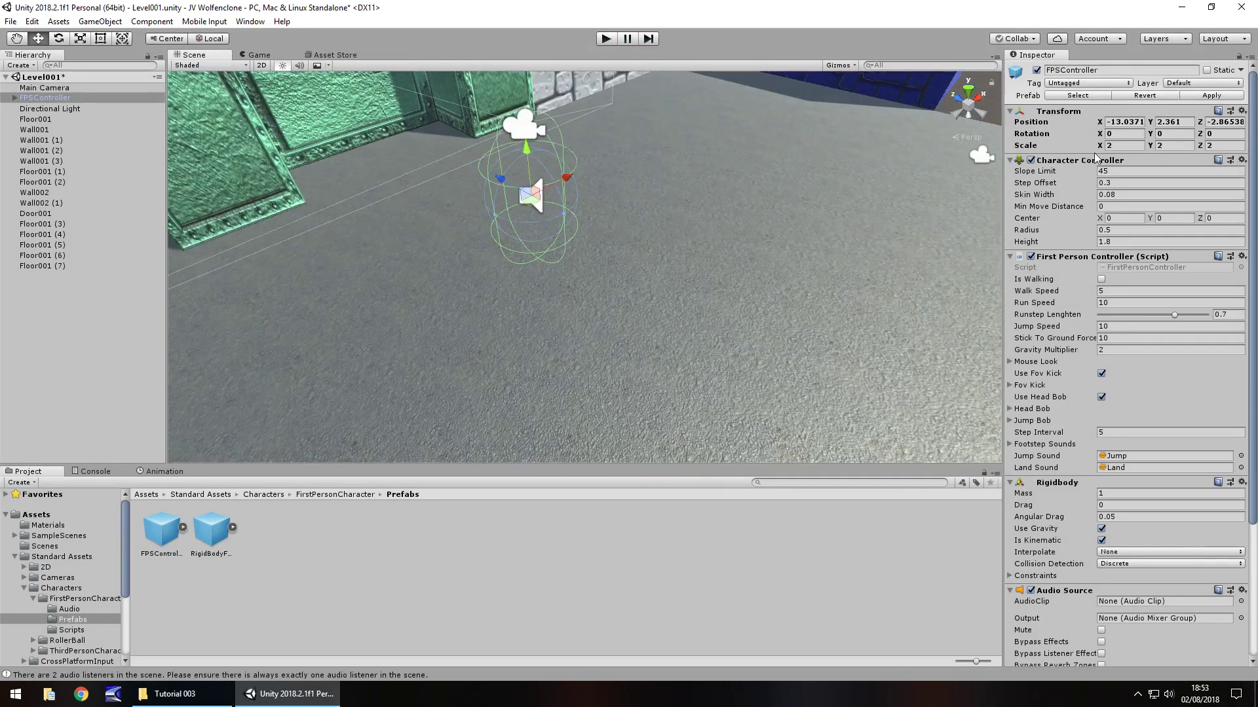
Undo the FPSController's latest raise and its enlargement on X, Y and Z
{"action": "right_click_drag", "start_coordinate": [748, 307], "coordinate": [741, 270]}
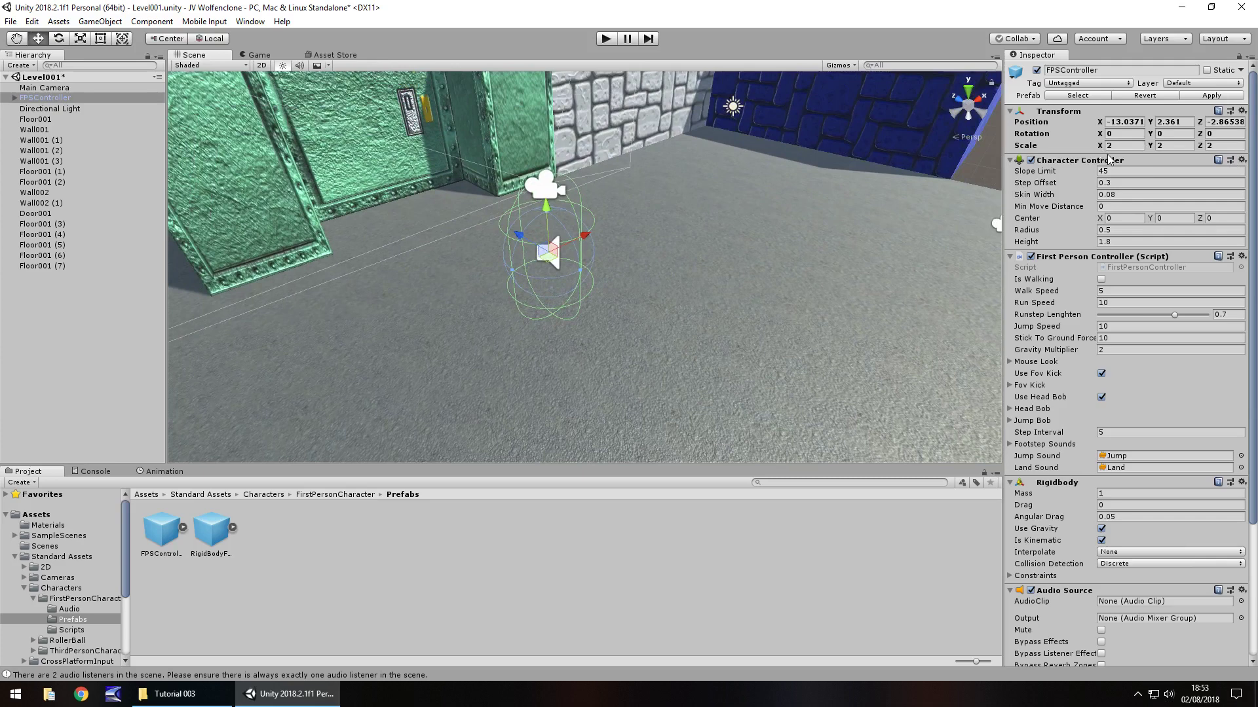
{"action": "key", "text": "ctrl+z"}
{"action": "key", "text": "ctrl+z"}
{"action": "key", "text": "ctrl+z"}
{"action": "key", "text": "ctrl+z"}
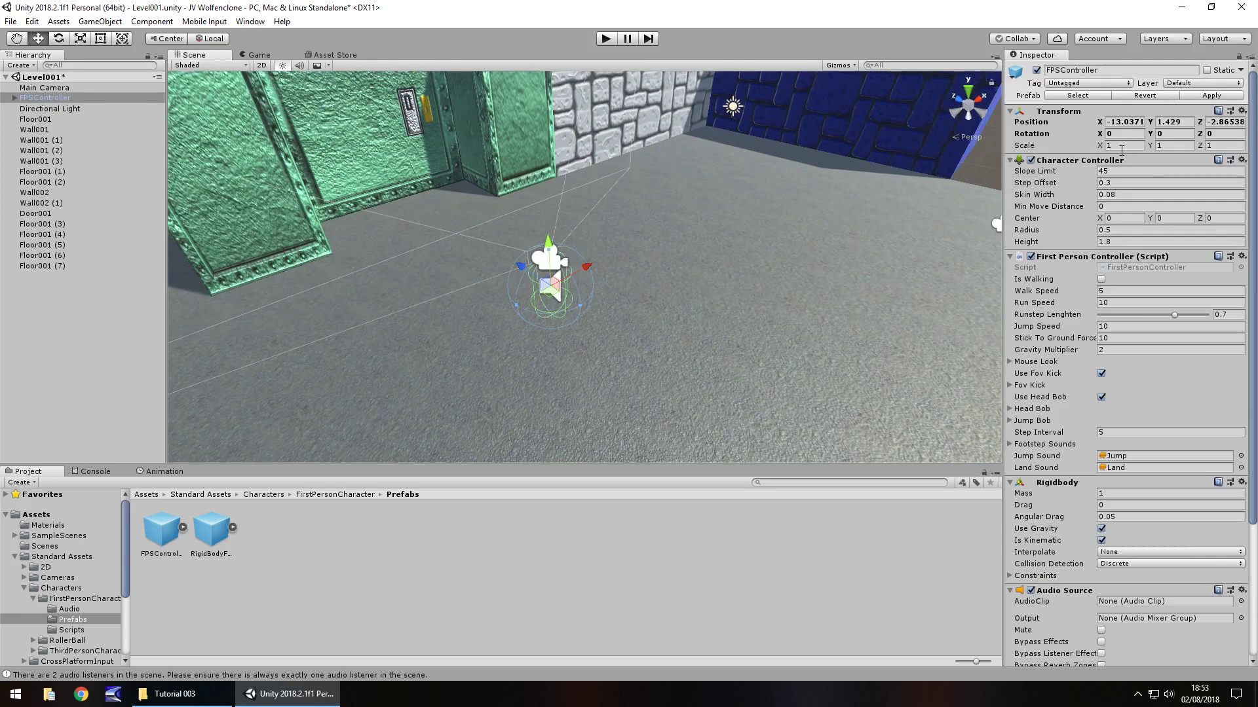
Select the two stone and two blue Wall001 blocks together and set their scale to 4 on X, Y and Z
{"action": "right_click_drag", "start_coordinate": [567, 296], "coordinate": [687, 216]}
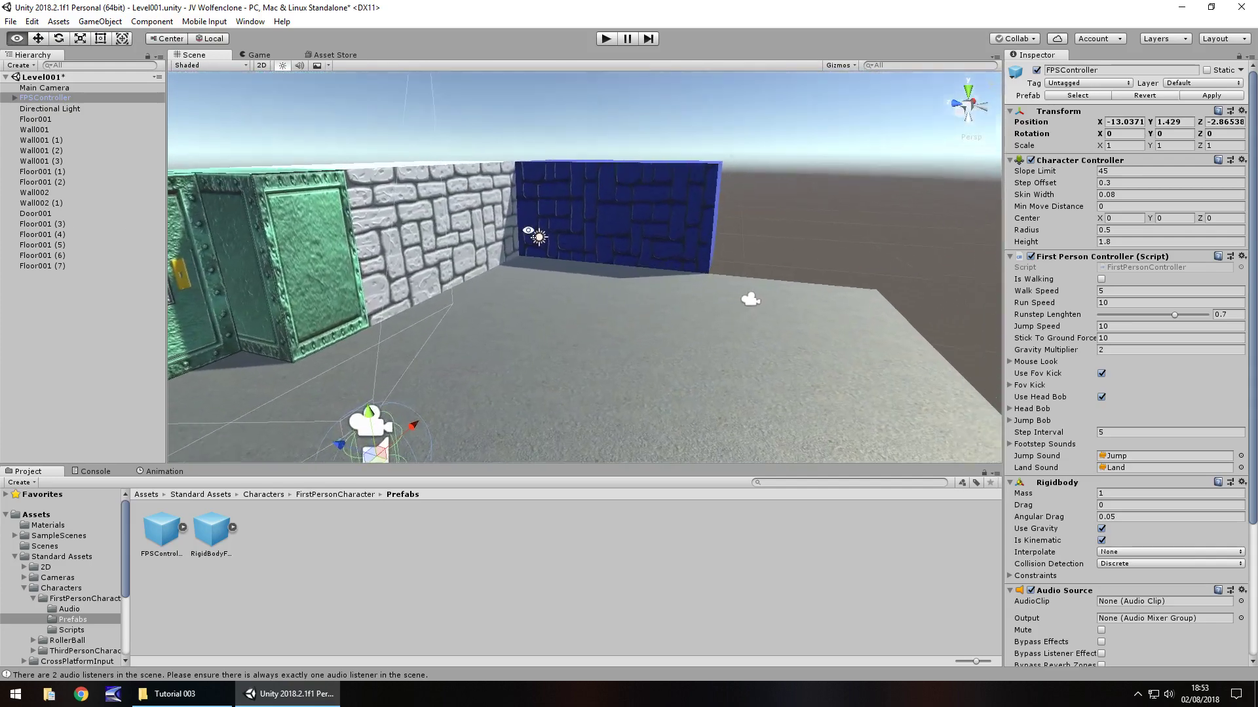
{"action": "left_click", "coordinate": [686, 211]}
{"action": "left_click", "coordinate": [540, 192], "text": "shift"}
{"action": "left_click", "coordinate": [474, 191], "text": "shift"}
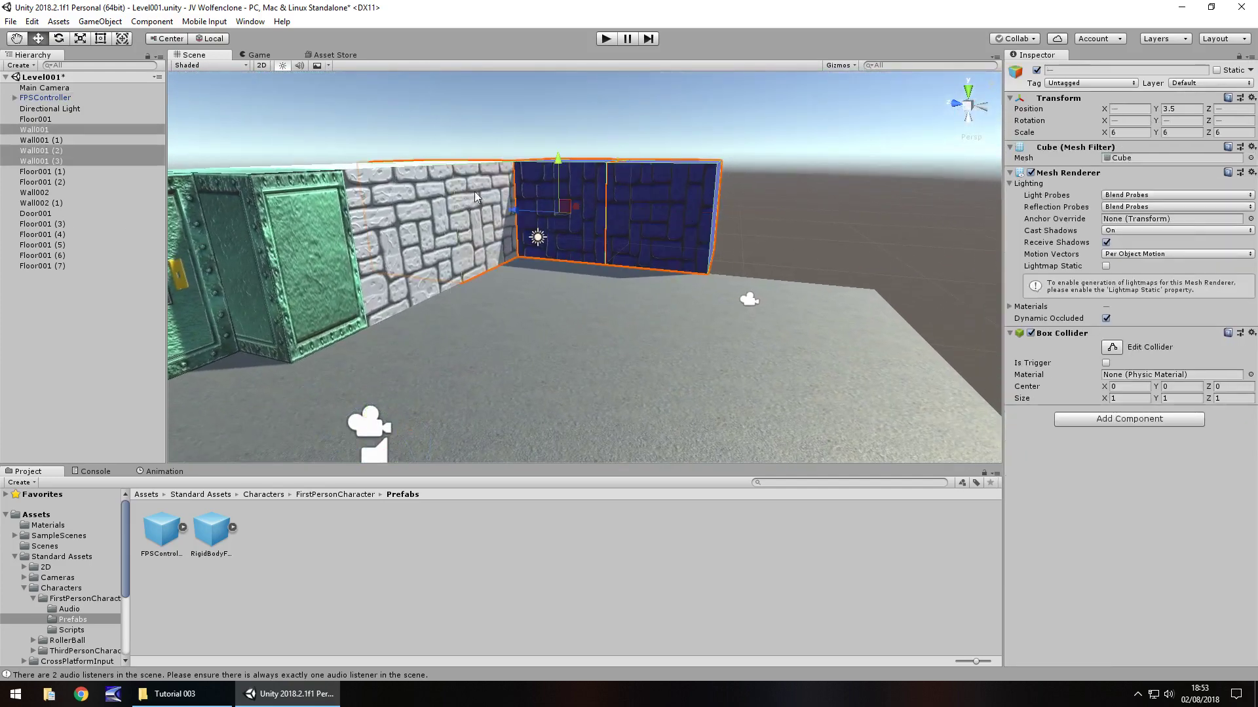
{"action": "left_click", "coordinate": [389, 239], "text": "shift"}
{"action": "right_click_drag", "start_coordinate": [488, 222], "coordinate": [458, 207]}
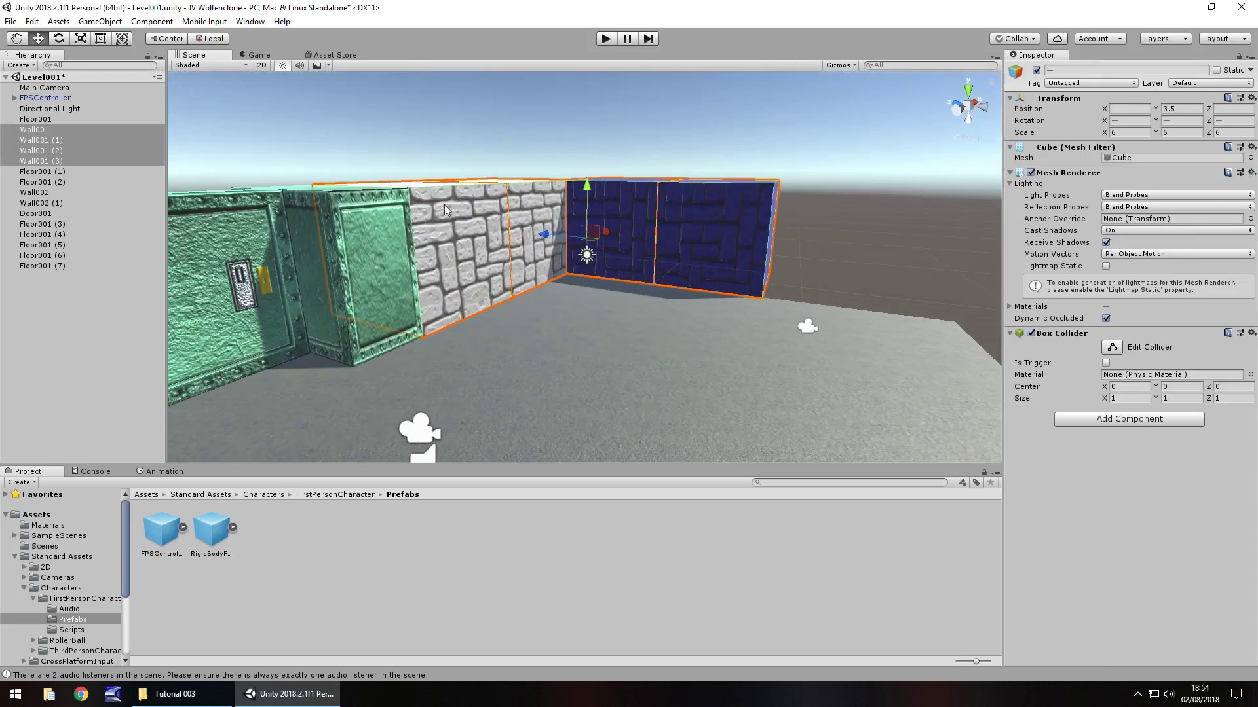
{"action": "left_click", "coordinate": [1127, 133]}
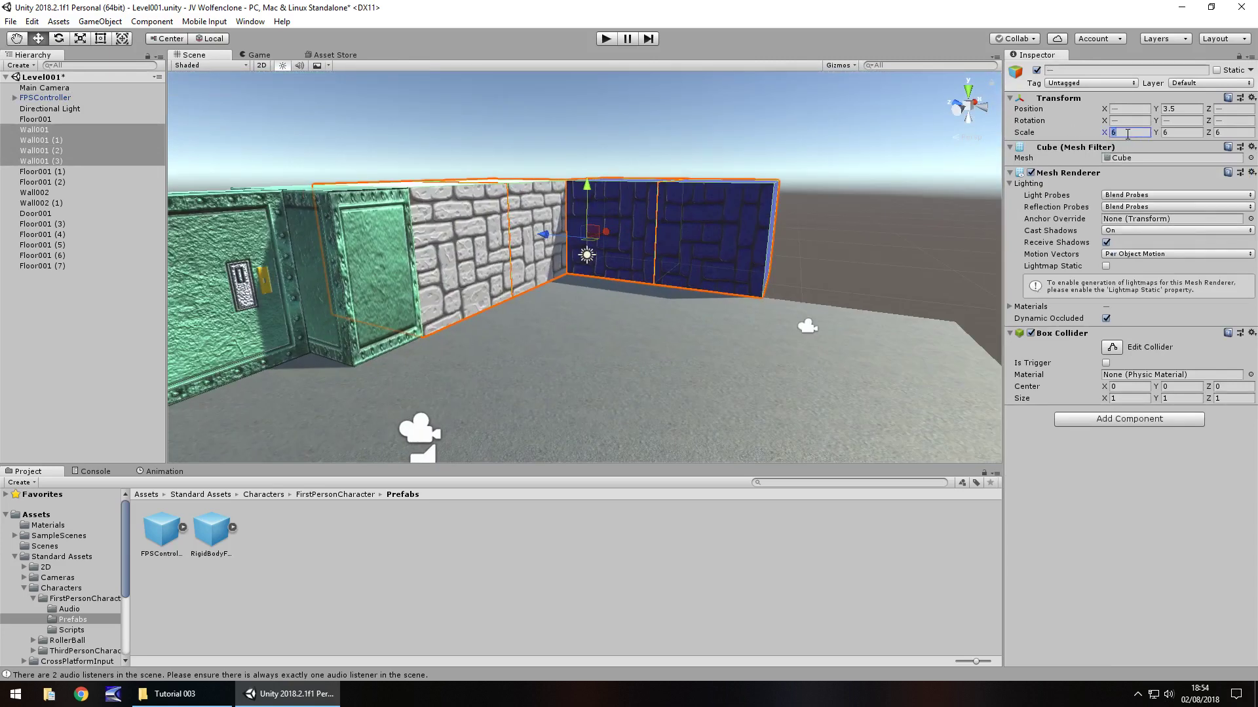
{"action": "type", "text": "4"}
{"action": "left_click", "coordinate": [1163, 133]}
{"action": "type", "text": "4"}
{"action": "left_click", "coordinate": [1223, 133]}
{"action": "type", "text": "4"}
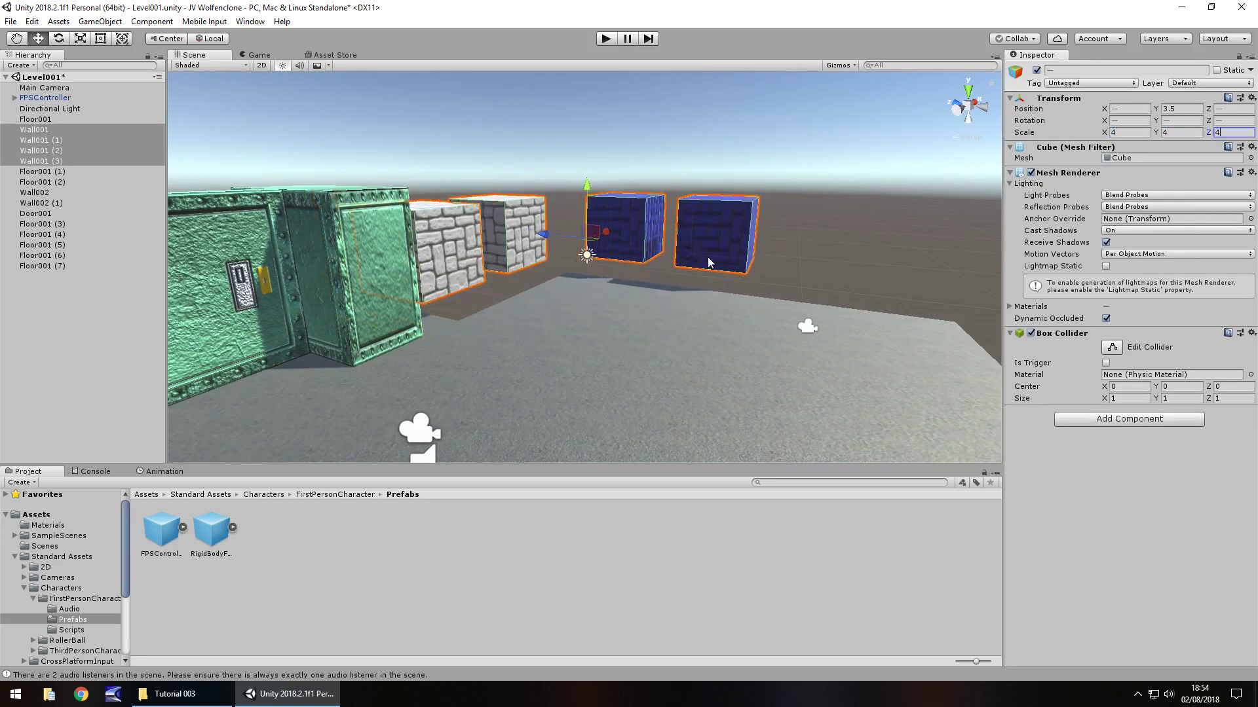
Select both green Wall002 pillars and set their scale to X 2, Y 4 and Z 2
{"action": "right_click_drag", "start_coordinate": [669, 267], "coordinate": [571, 254]}
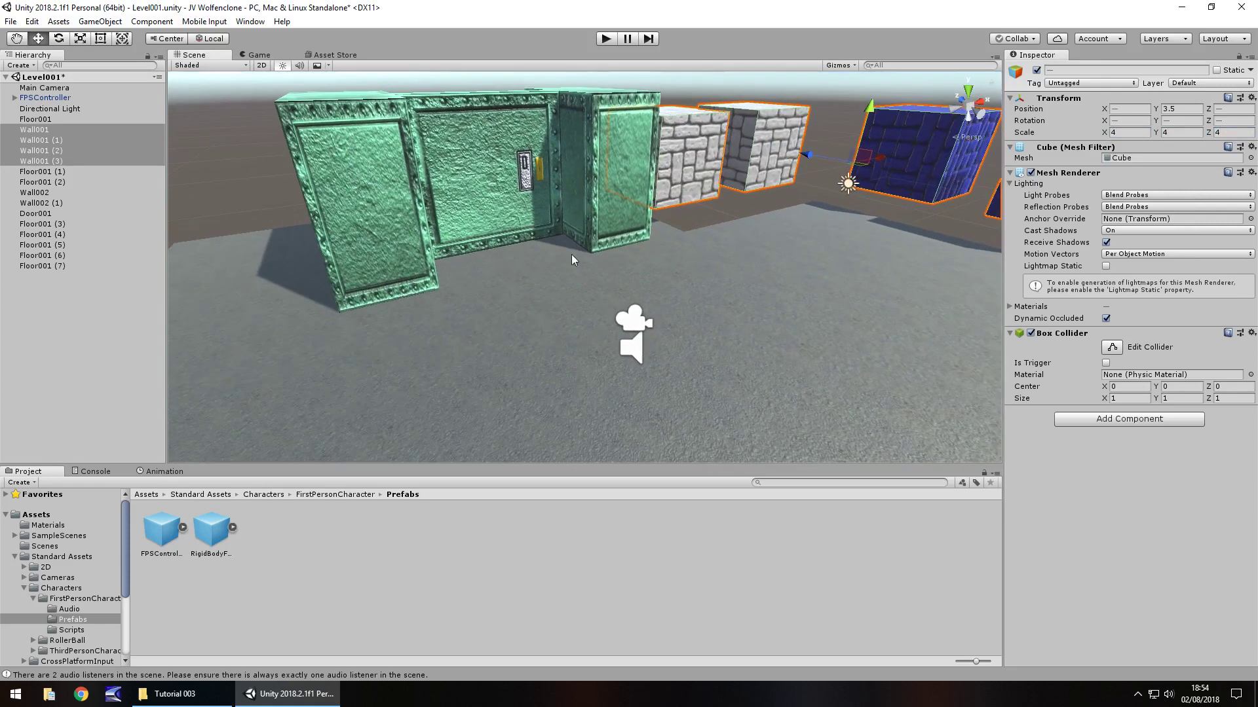
{"action": "left_click", "coordinate": [611, 217]}
{"action": "left_click", "coordinate": [342, 196], "text": "shift"}
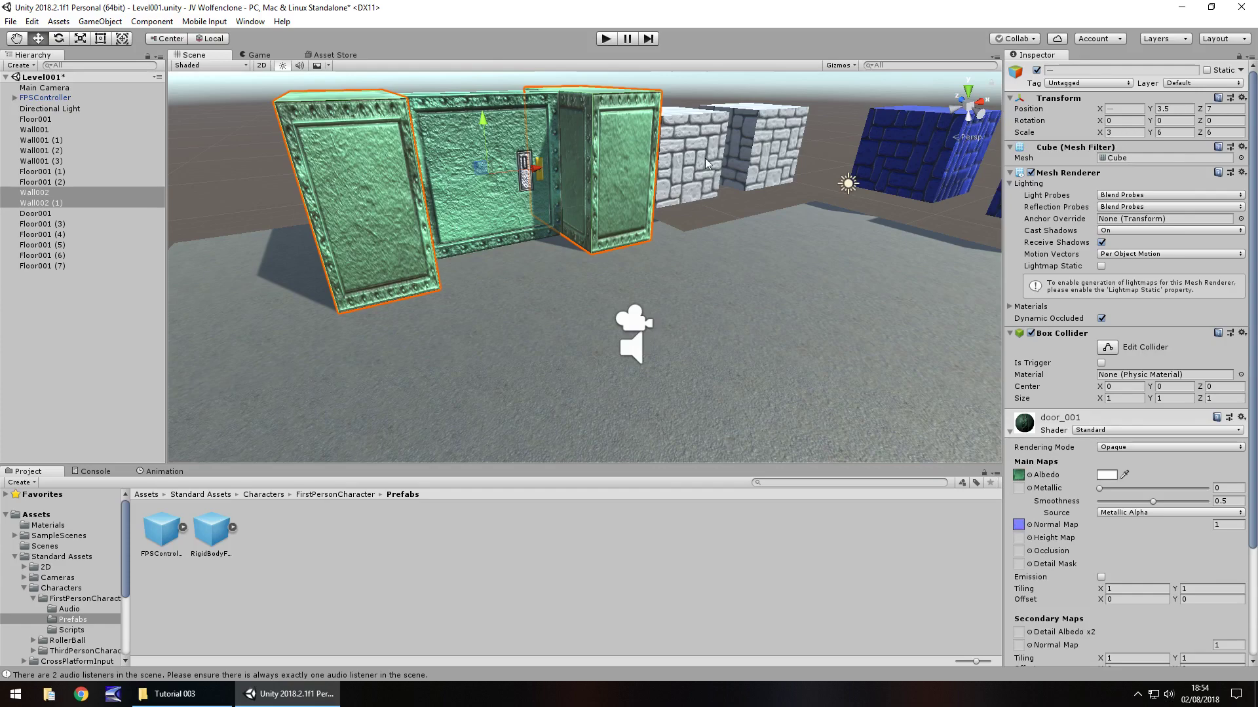
{"action": "left_click", "coordinate": [1120, 130]}
{"action": "type", "text": "2"}
{"action": "key", "text": "Tab"}
{"action": "type", "text": "4"}
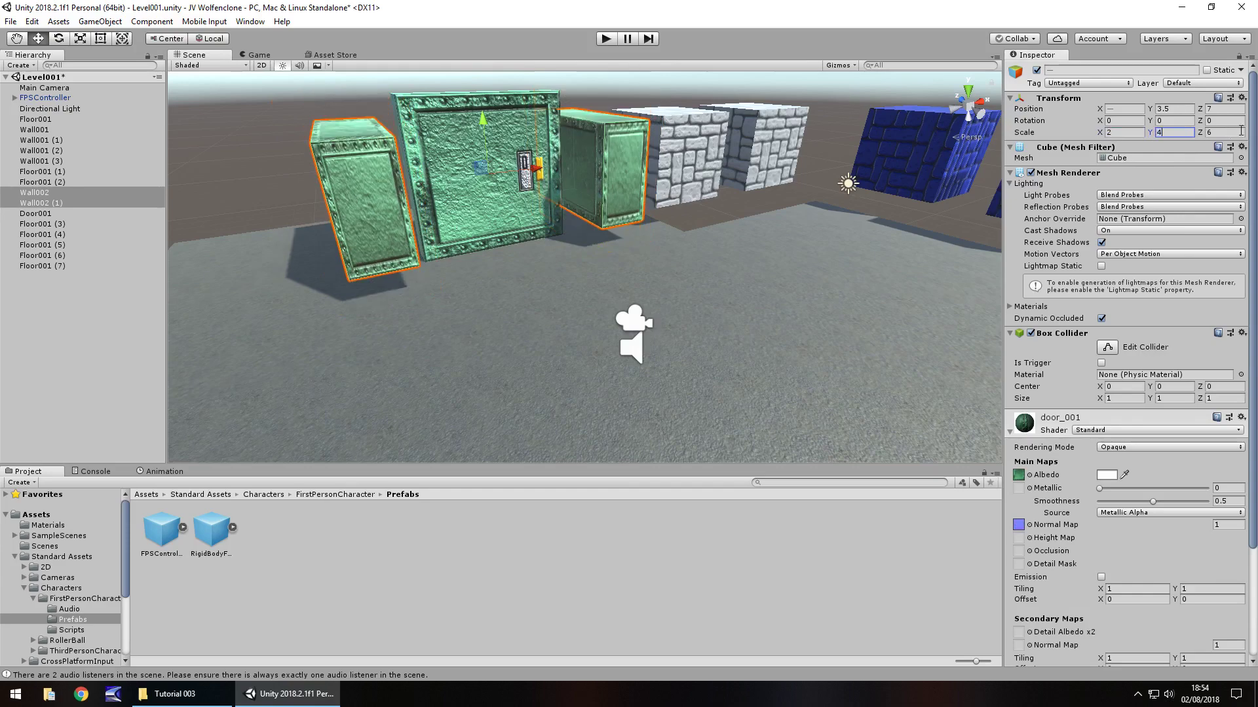
{"action": "key", "text": "Tab"}
{"action": "type", "text": "2"}
Set the scale of Door001 to 4 on X and 4 on Y
{"action": "left_click", "coordinate": [501, 209]}
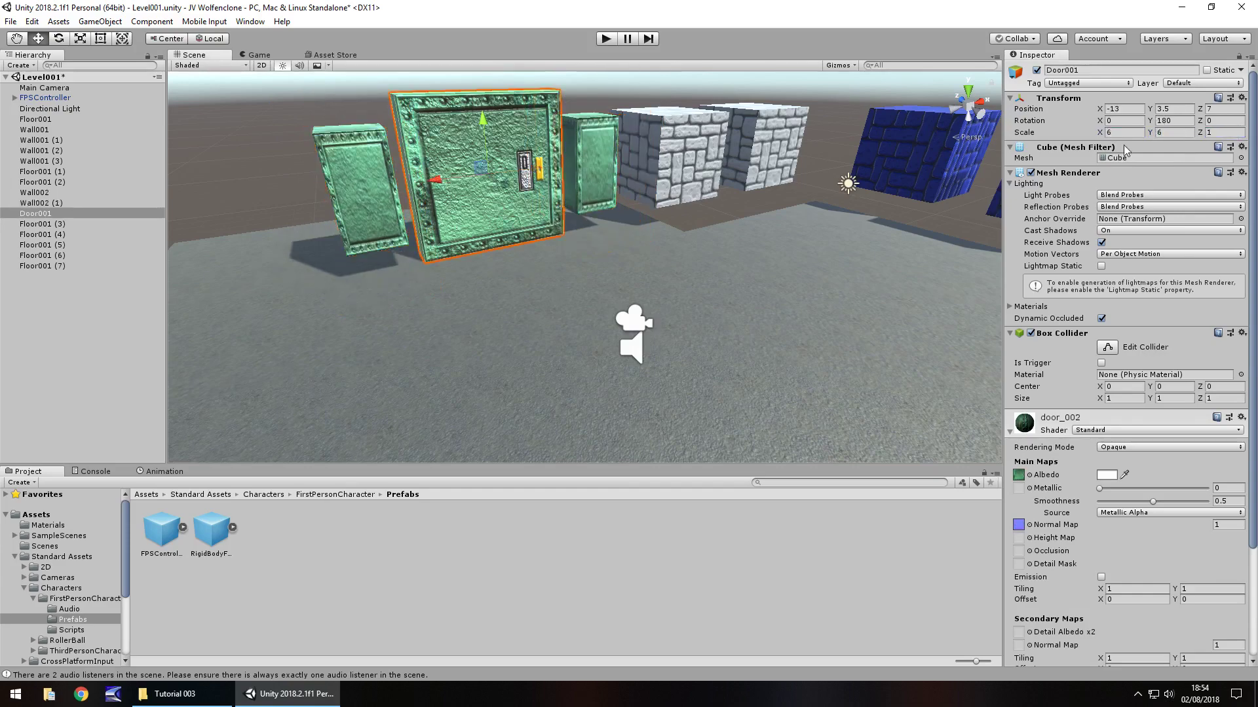
{"action": "left_click", "coordinate": [1122, 132]}
{"action": "type", "text": "4"}
{"action": "key", "text": "Tab"}
{"action": "type", "text": "4"}
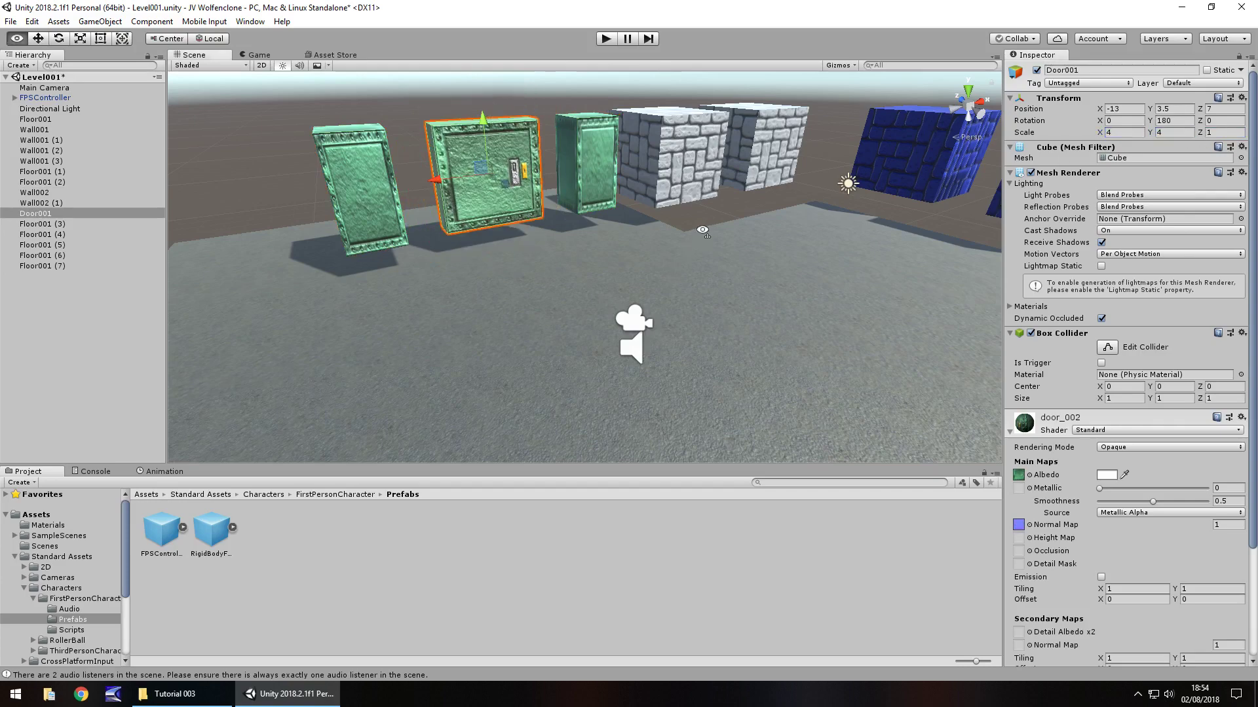
Set the Z scale of both green Wall002 pillars to 4, matching the depth of the stone blocks
{"action": "right_click_drag", "start_coordinate": [702, 231], "coordinate": [769, 255]}
{"action": "middle_click_drag", "start_coordinate": [687, 341], "coordinate": [583, 390]}
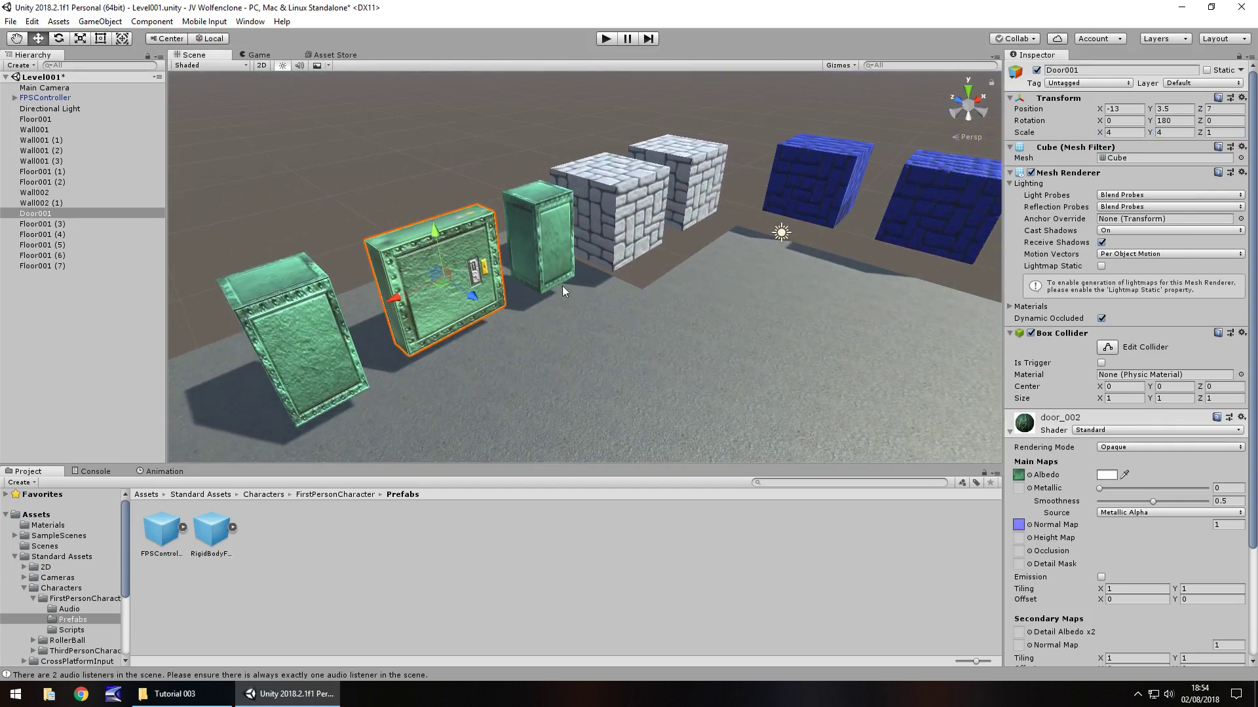
{"action": "left_click", "coordinate": [613, 187]}
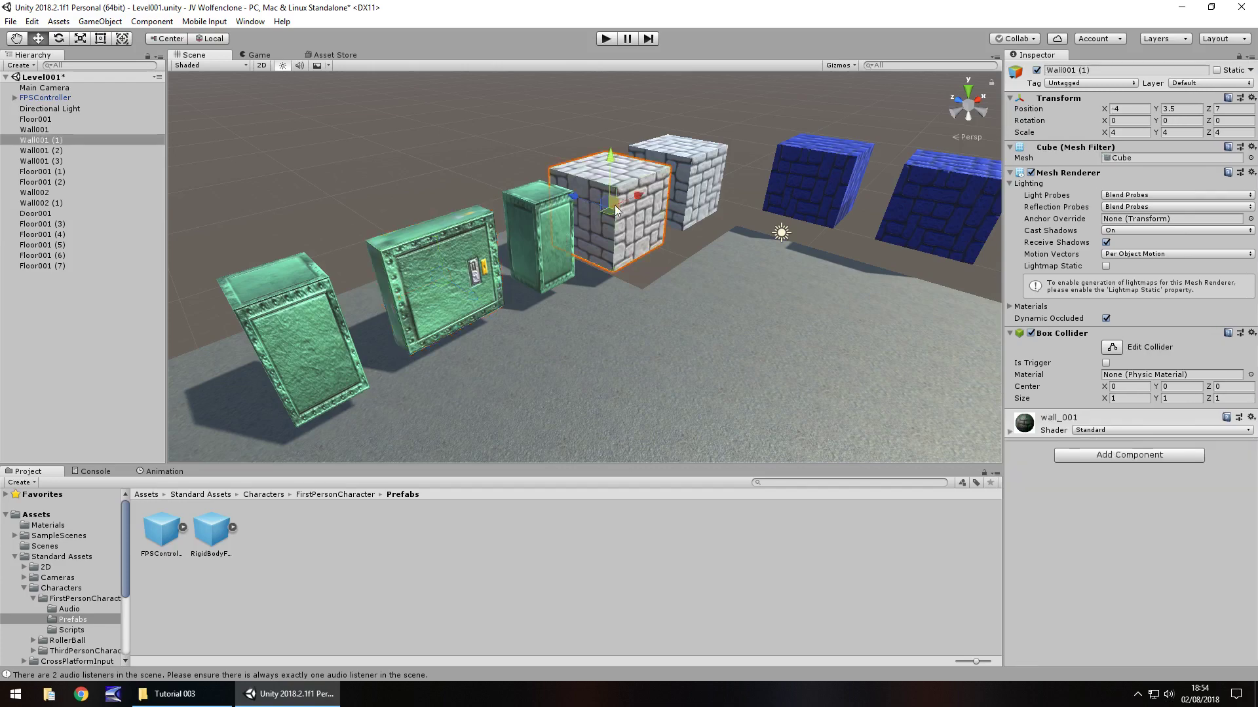
{"action": "left_click", "coordinate": [530, 240]}
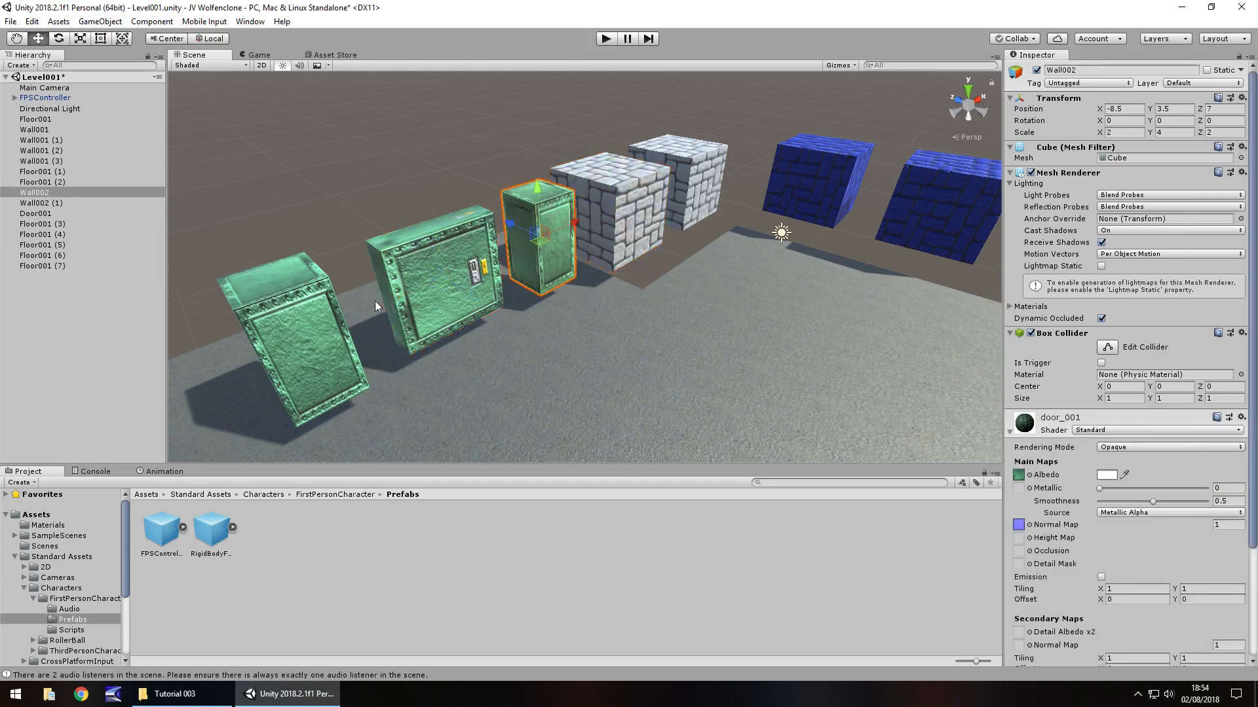
{"action": "left_click", "coordinate": [293, 322], "text": "shift"}
{"action": "left_click", "coordinate": [1227, 133]}
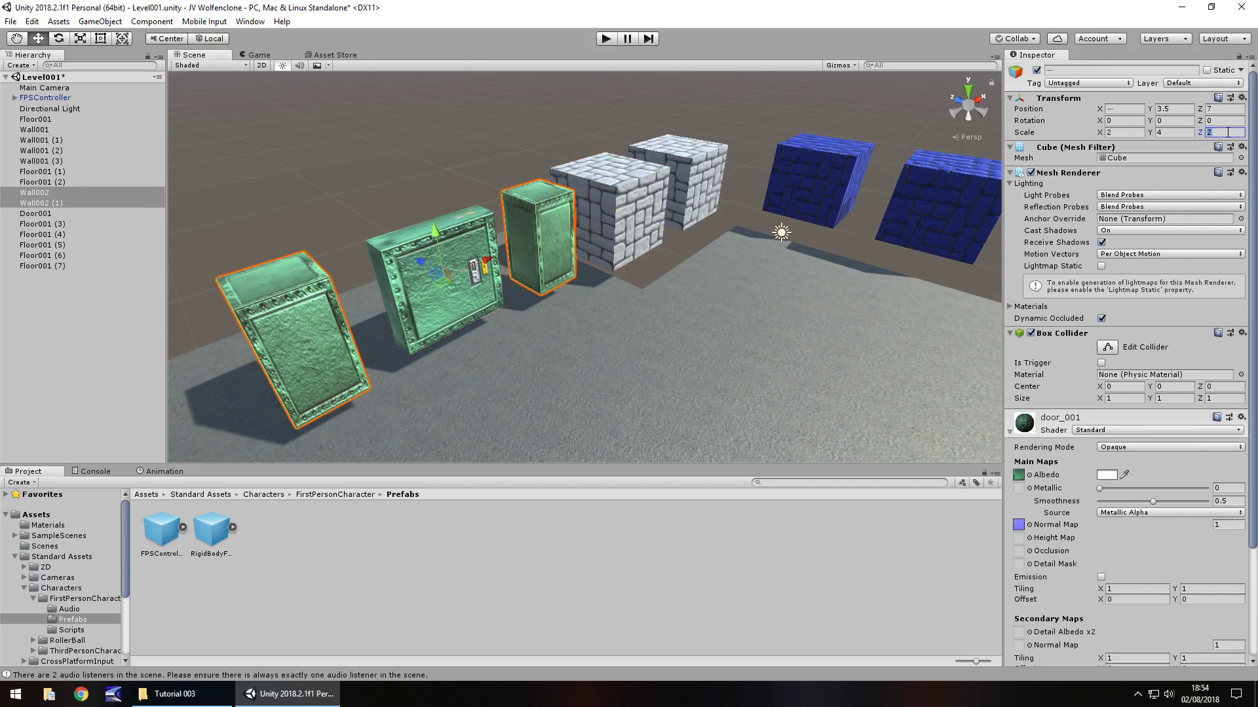
{"action": "type", "text": "4"}
Lower the stone block Wall001 (1) onto the floor and snap Wall001 against it at position 0, 2.5, 6
{"action": "middle_click_drag", "start_coordinate": [642, 230], "coordinate": [559, 314]}
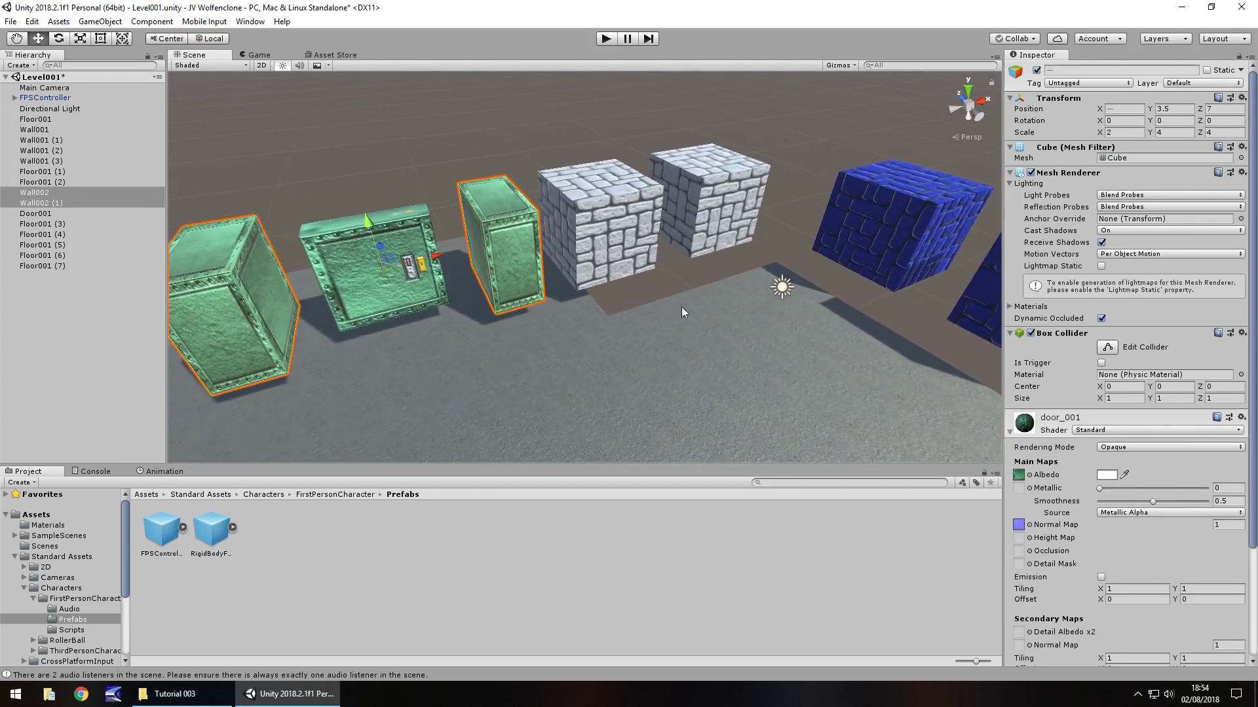
{"action": "left_click", "coordinate": [620, 226]}
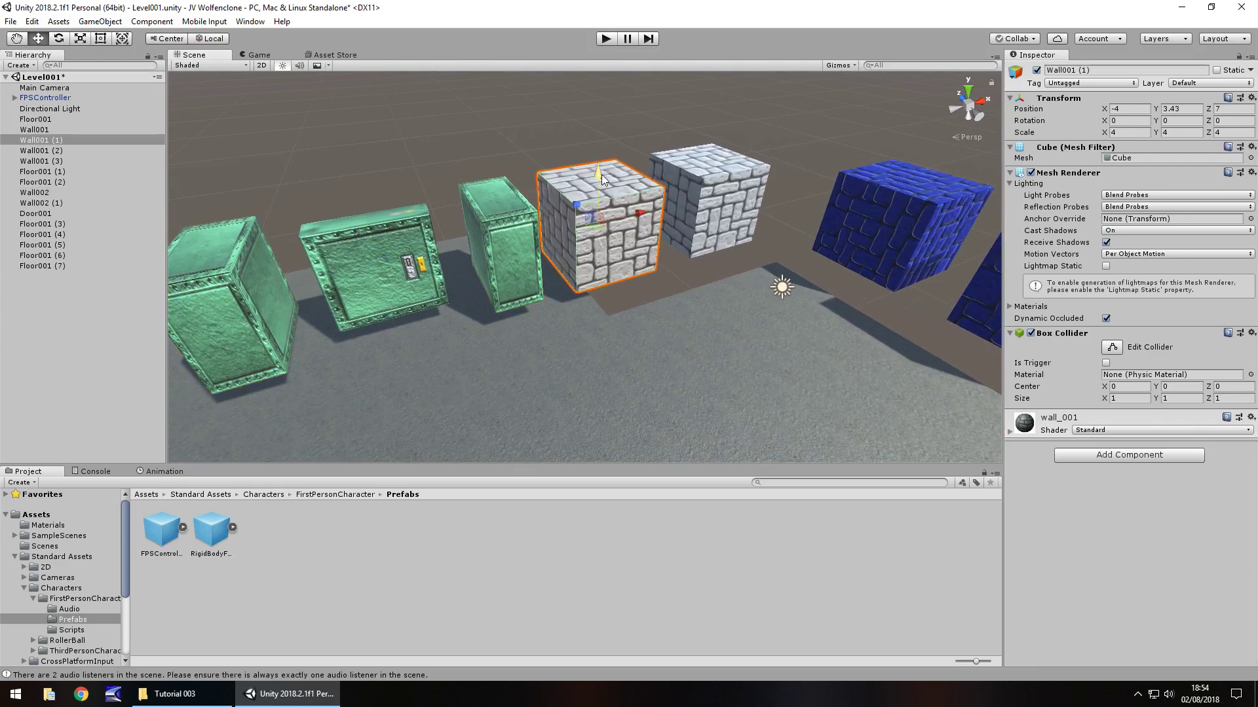
{"action": "left_click_drag", "start_coordinate": [602, 174], "coordinate": [580, 237]}
{"action": "left_click", "coordinate": [708, 182]}
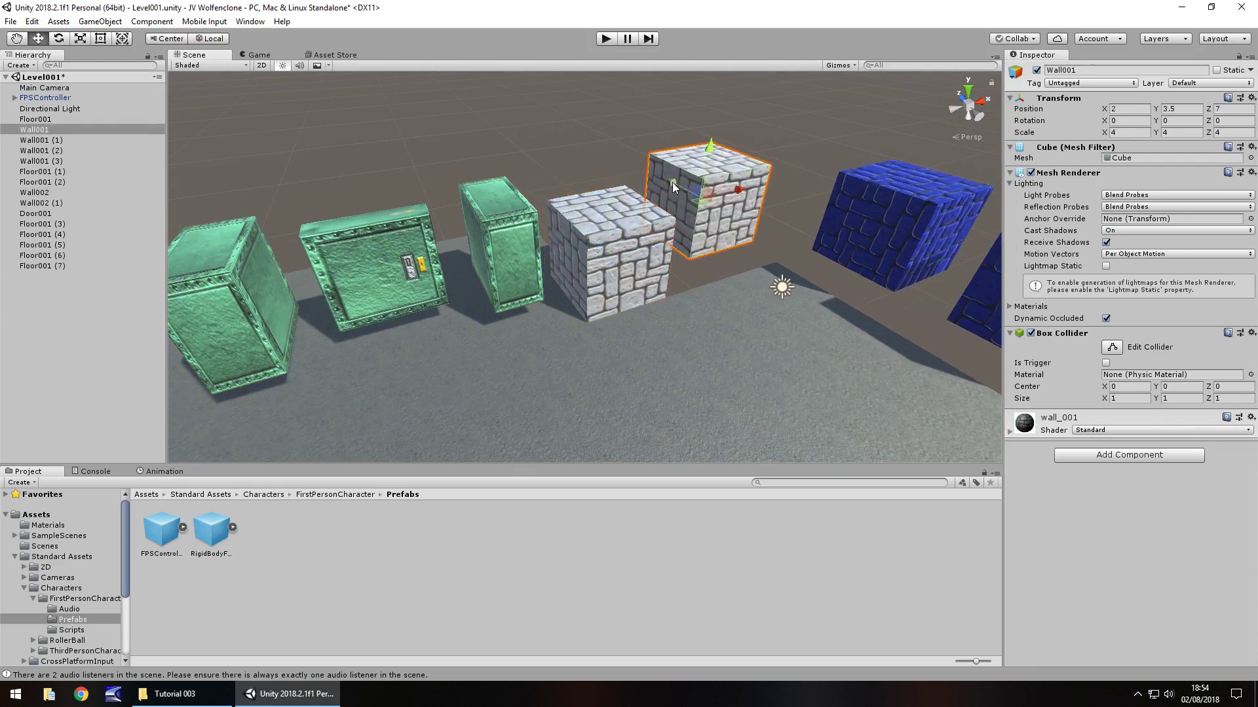
{"action": "left_click_drag", "start_coordinate": [672, 182], "coordinate": [652, 214]}
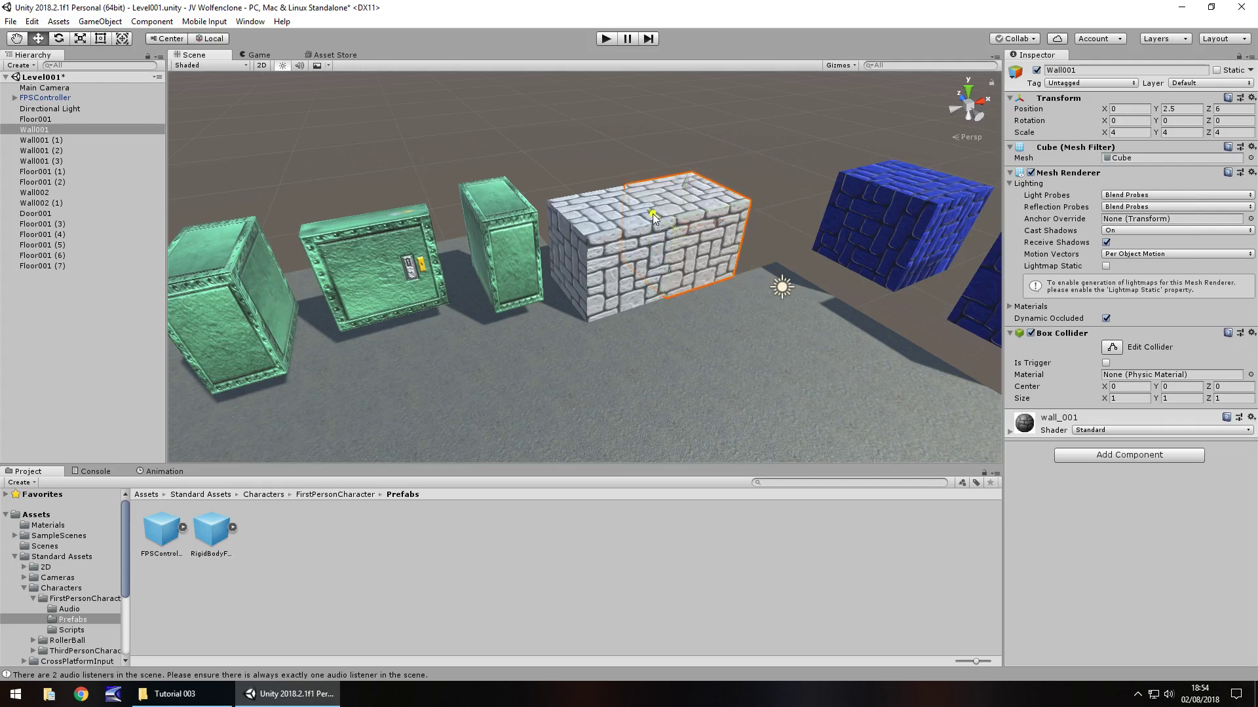
Lower the blue block Wall001 (2) to Y 2.5 and fit it against the end of the stone wall as a corner
{"action": "left_click", "coordinate": [875, 223]}
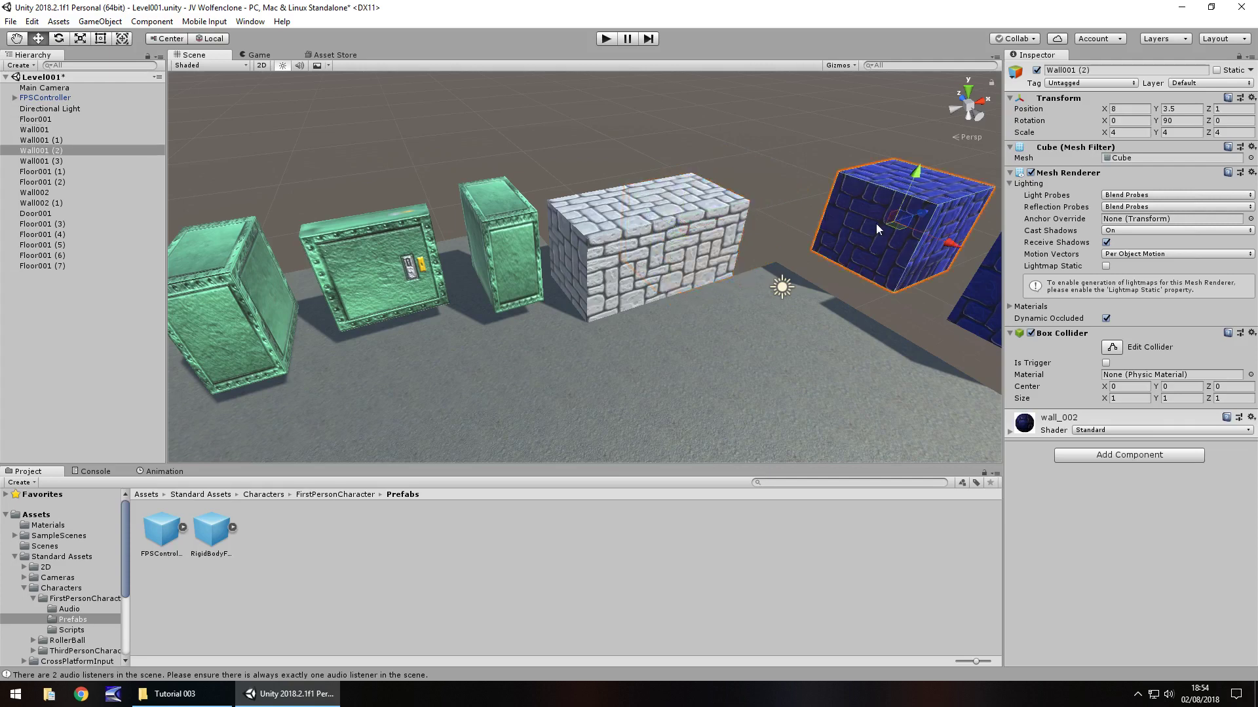
{"action": "left_click_drag", "start_coordinate": [921, 211], "coordinate": [845, 228]}
{"action": "left_click_drag", "start_coordinate": [864, 288], "coordinate": [849, 289]}
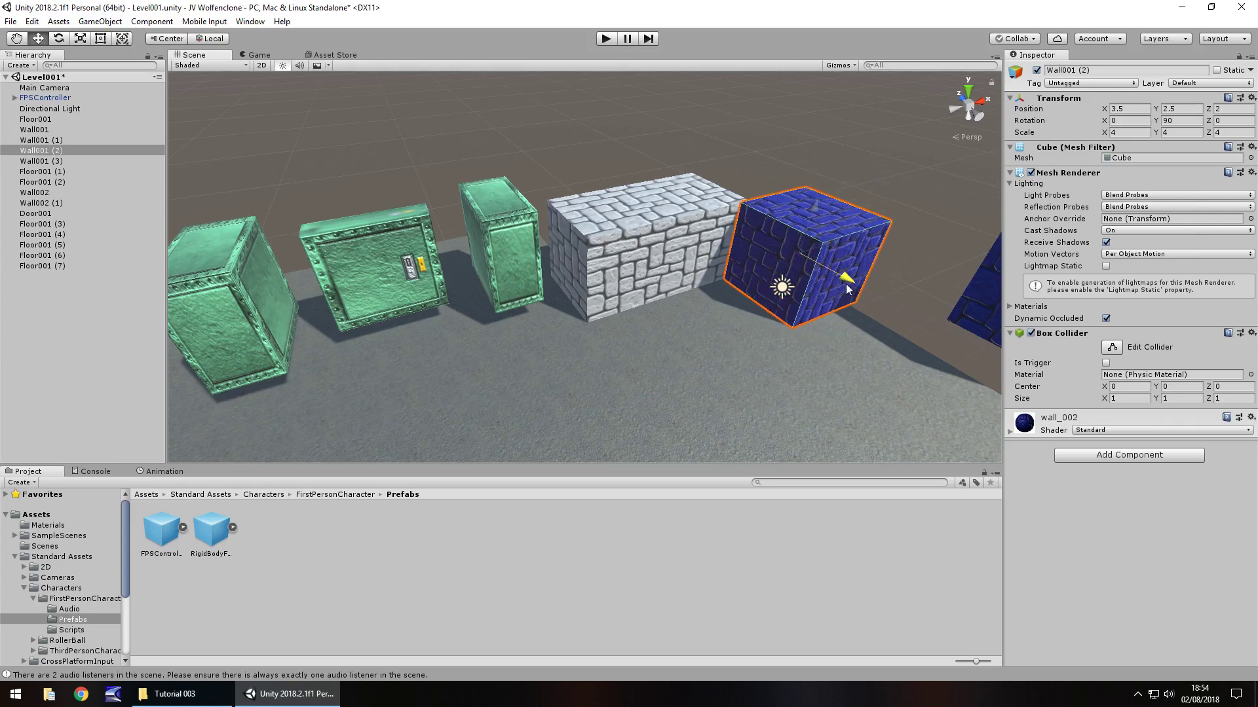
{"action": "left_click_drag", "start_coordinate": [795, 251], "coordinate": [835, 241]}
Snap the blue block Wall001 (3) flush against the other blue block at position 4, 2.5, -2
{"action": "scroll", "coordinate": [834, 241], "scroll_direction": "down", "scroll_amount": 3}
{"action": "left_click", "coordinate": [729, 191]}
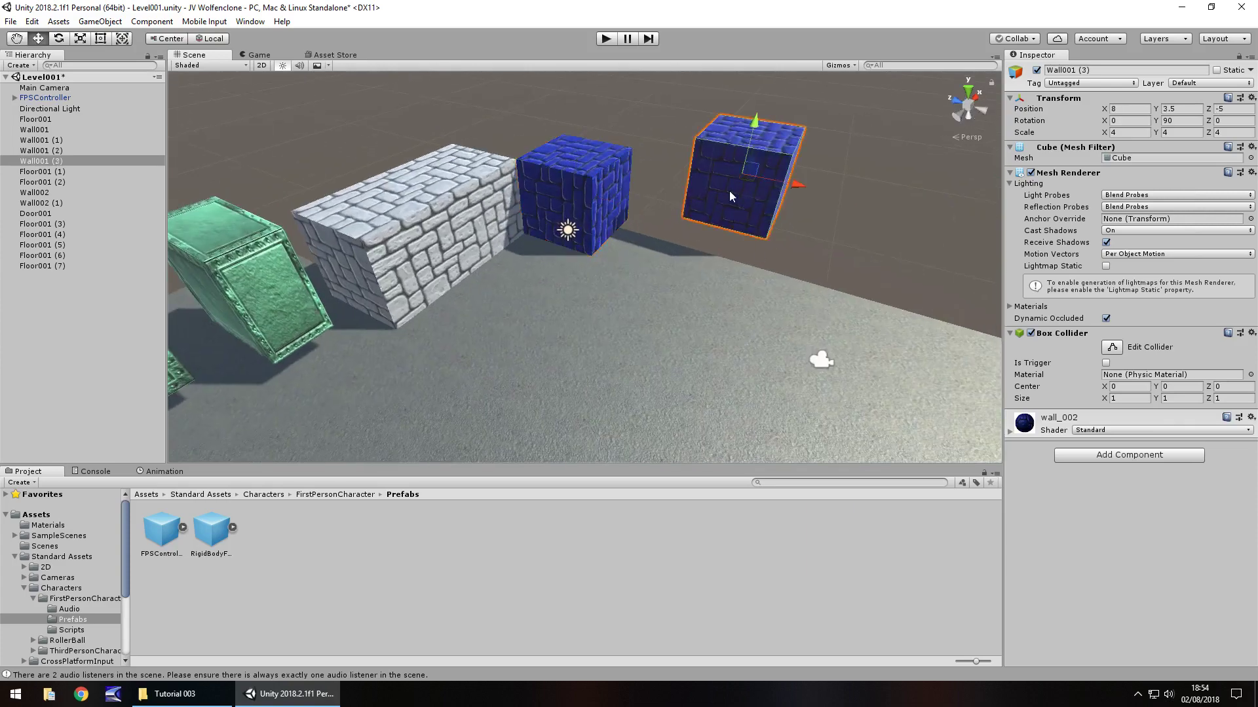
{"action": "left_click_drag", "start_coordinate": [757, 155], "coordinate": [744, 187]}
{"action": "left_click_drag", "start_coordinate": [786, 230], "coordinate": [702, 207]}
{"action": "left_click_drag", "start_coordinate": [658, 145], "coordinate": [655, 210]}
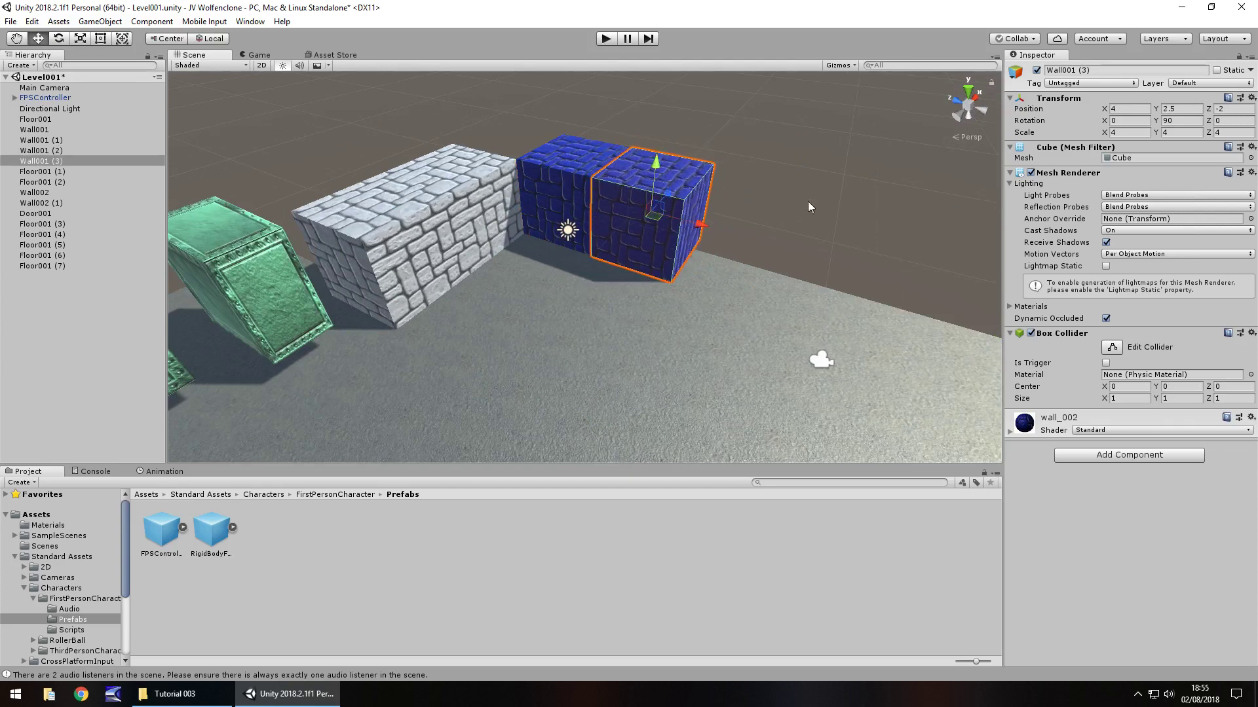
Move the green pillar Wall002 against the free end of the stone wall at position -7, 2.5, 6
{"action": "right_click_drag", "start_coordinate": [655, 210], "coordinate": [642, 203]}
{"action": "left_click", "coordinate": [567, 207]}
{"action": "left_click_drag", "start_coordinate": [622, 220], "coordinate": [660, 223]}
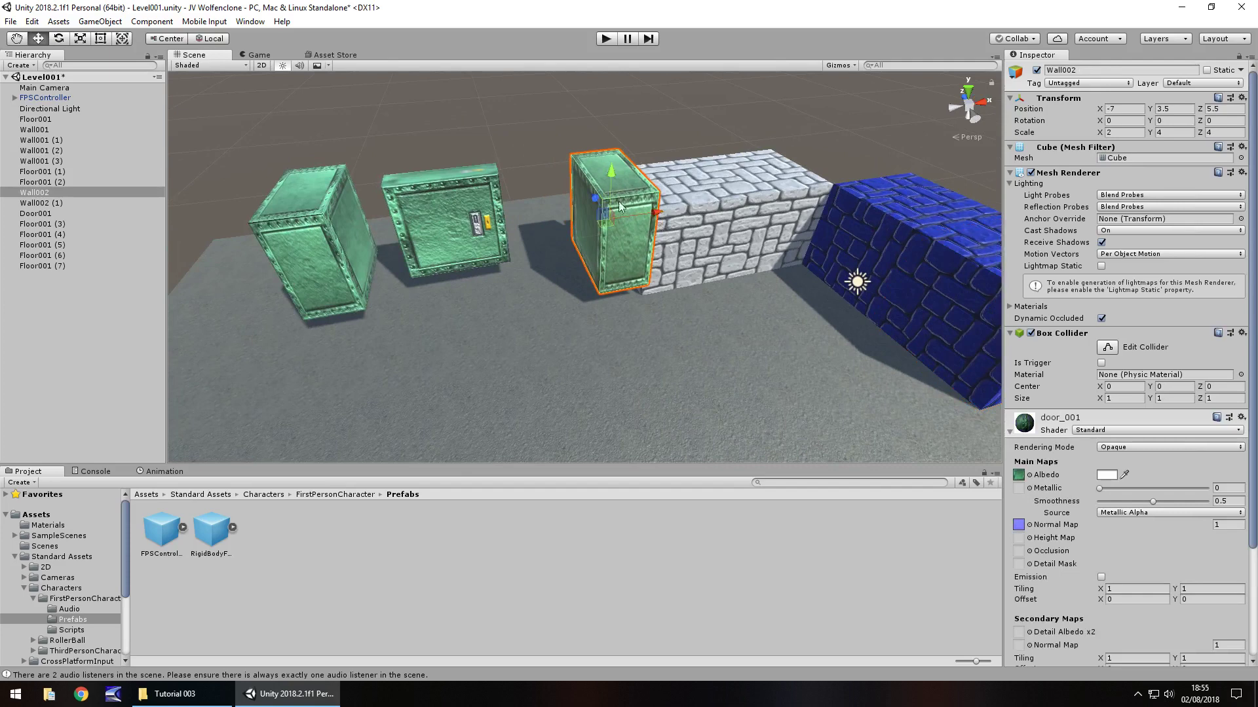
{"action": "left_click_drag", "start_coordinate": [615, 173], "coordinate": [590, 211]}
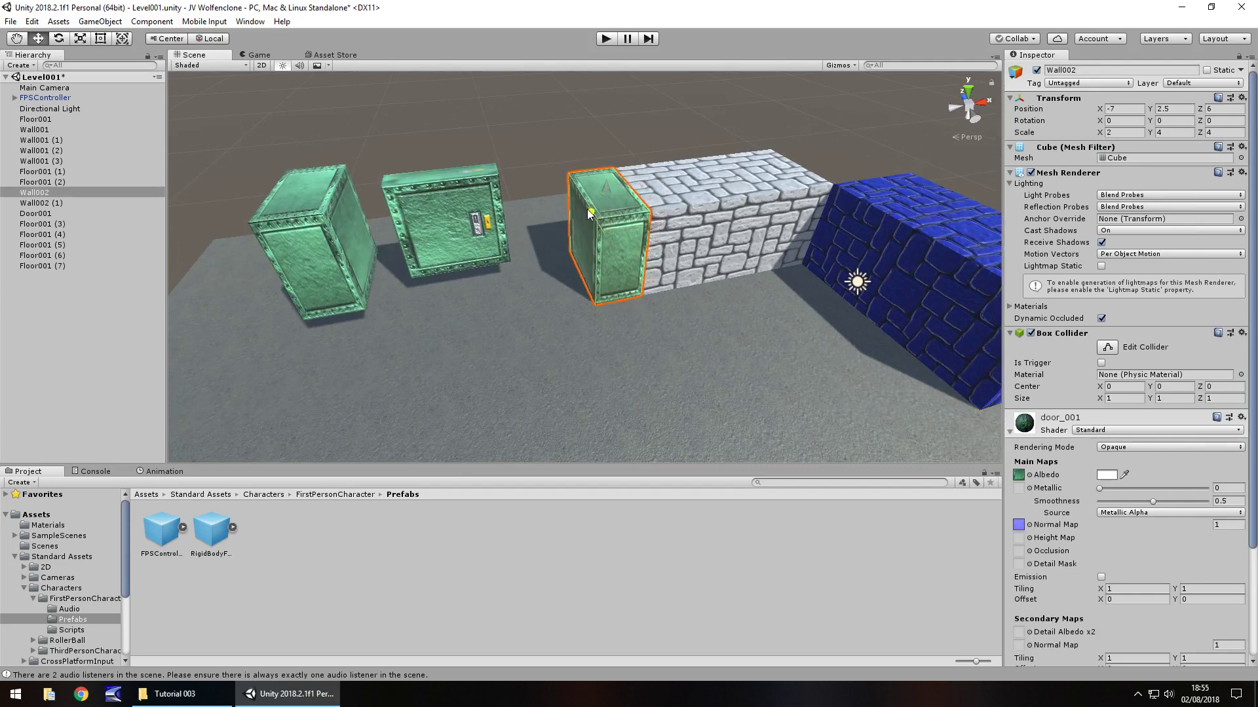
Move Door001 beside the green pillar and centre it on the wall line at position -10, 2.5, 6
{"action": "left_click", "coordinate": [456, 221]}
{"action": "left_click_drag", "start_coordinate": [419, 230], "coordinate": [492, 220]}
{"action": "left_click_drag", "start_coordinate": [524, 172], "coordinate": [525, 200]}
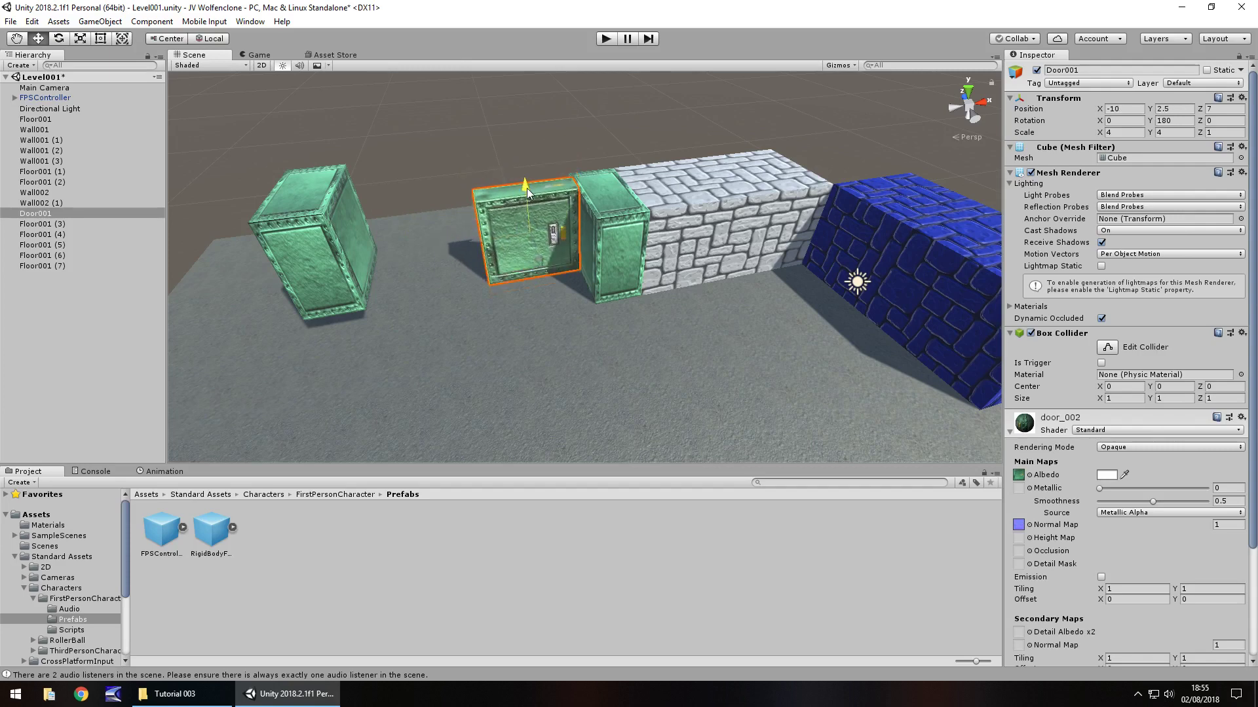
{"action": "left_click_drag", "start_coordinate": [536, 263], "coordinate": [538, 270]}
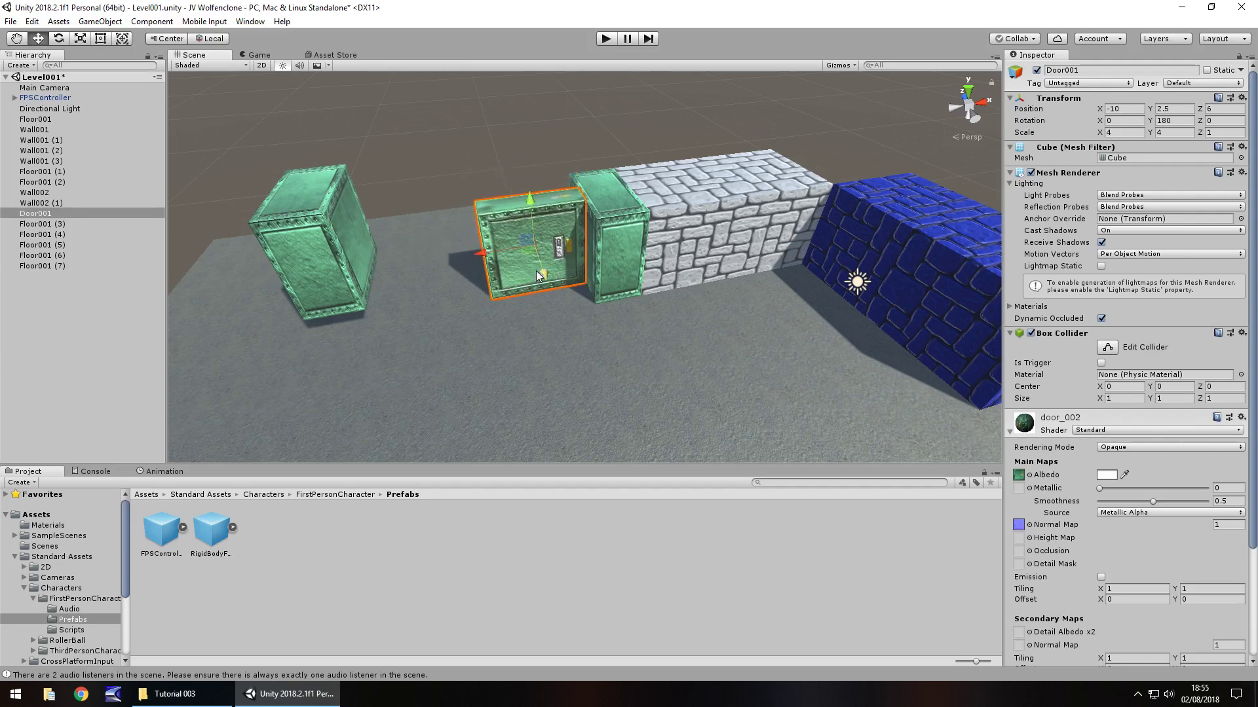
Snap the pillar Wall002 (1) to the door's open side at position -13, 2.5, 6, aligned with the other pillar
{"action": "left_click", "coordinate": [342, 226]}
{"action": "left_click_drag", "start_coordinate": [363, 242], "coordinate": [497, 241]}
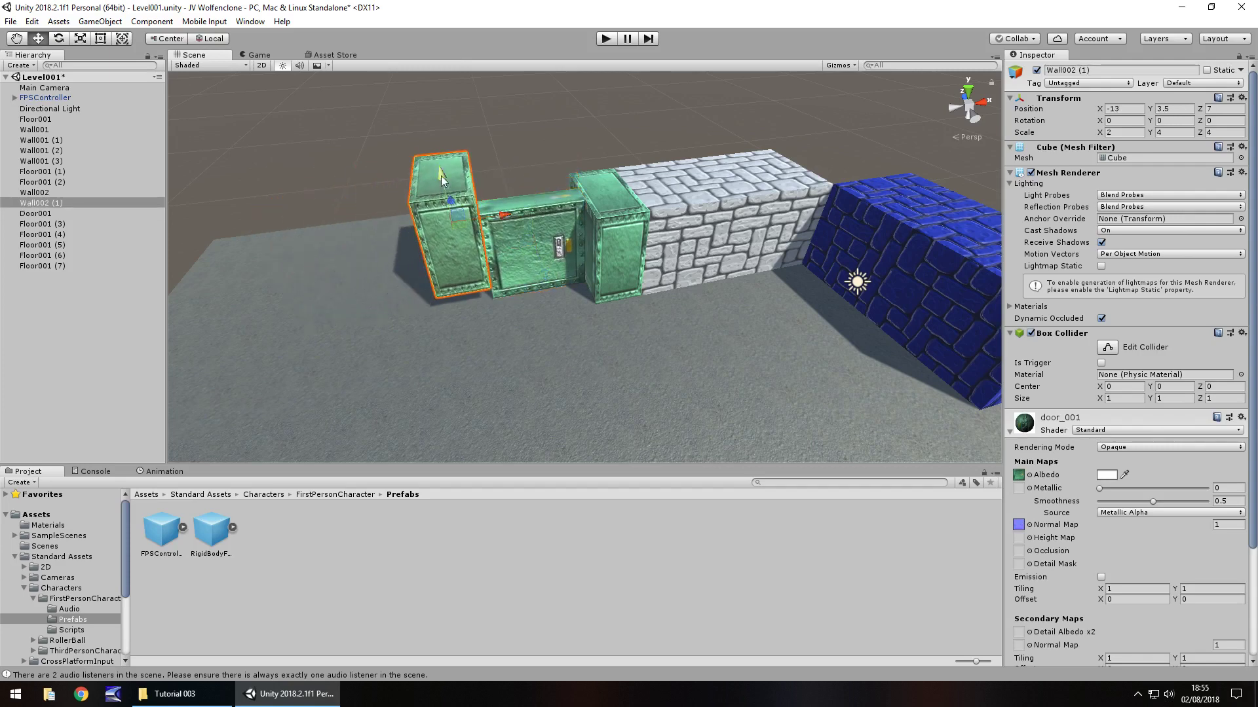
{"action": "left_click_drag", "start_coordinate": [442, 179], "coordinate": [450, 210], "text": "ctrl"}
{"action": "right_click_drag", "start_coordinate": [385, 206], "coordinate": [494, 269]}
{"action": "middle_click_drag", "start_coordinate": [494, 270], "coordinate": [963, 274]}
{"action": "right_click_drag", "start_coordinate": [727, 279], "coordinate": [790, 307]}
{"action": "left_click_drag", "start_coordinate": [492, 361], "coordinate": [586, 336], "text": "ctrl"}
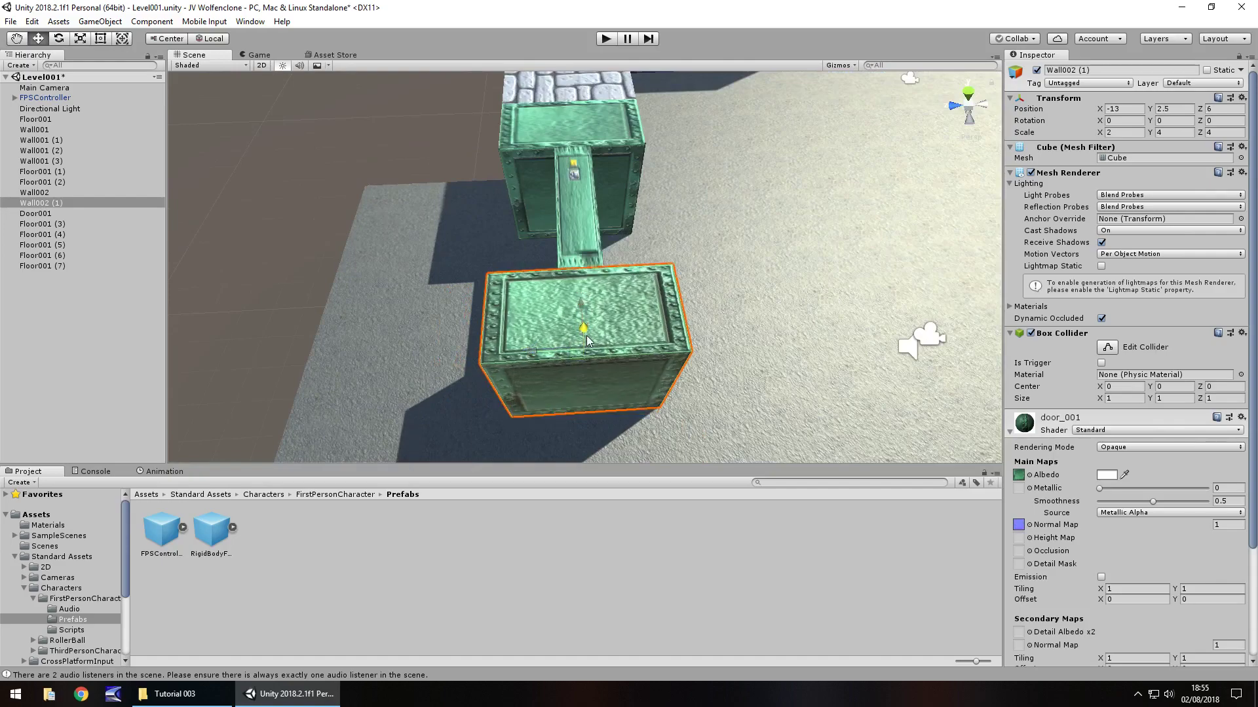
Inspect the joins between the resized door, pillars and walls from several angles, and save the scene
{"action": "right_click_drag", "start_coordinate": [786, 244], "coordinate": [747, 231]}
{"action": "middle_click_drag", "start_coordinate": [831, 237], "coordinate": [312, 177]}
{"action": "right_click_drag", "start_coordinate": [662, 327], "coordinate": [550, 200]}
{"action": "middle_click_drag", "start_coordinate": [695, 315], "coordinate": [603, 243]}
{"action": "right_click_drag", "start_coordinate": [746, 360], "coordinate": [694, 281]}
{"action": "middle_click_drag", "start_coordinate": [717, 208], "coordinate": [567, 196]}
{"action": "right_click_drag", "start_coordinate": [616, 245], "coordinate": [661, 333]}
{"action": "middle_click_drag", "start_coordinate": [543, 292], "coordinate": [685, 269]}
{"action": "right_click_drag", "start_coordinate": [537, 257], "coordinate": [784, 302]}
{"action": "scroll", "coordinate": [471, 254], "scroll_direction": "down", "scroll_amount": 1}
{"action": "scroll", "coordinate": [471, 254], "scroll_direction": "up", "scroll_amount": 2}
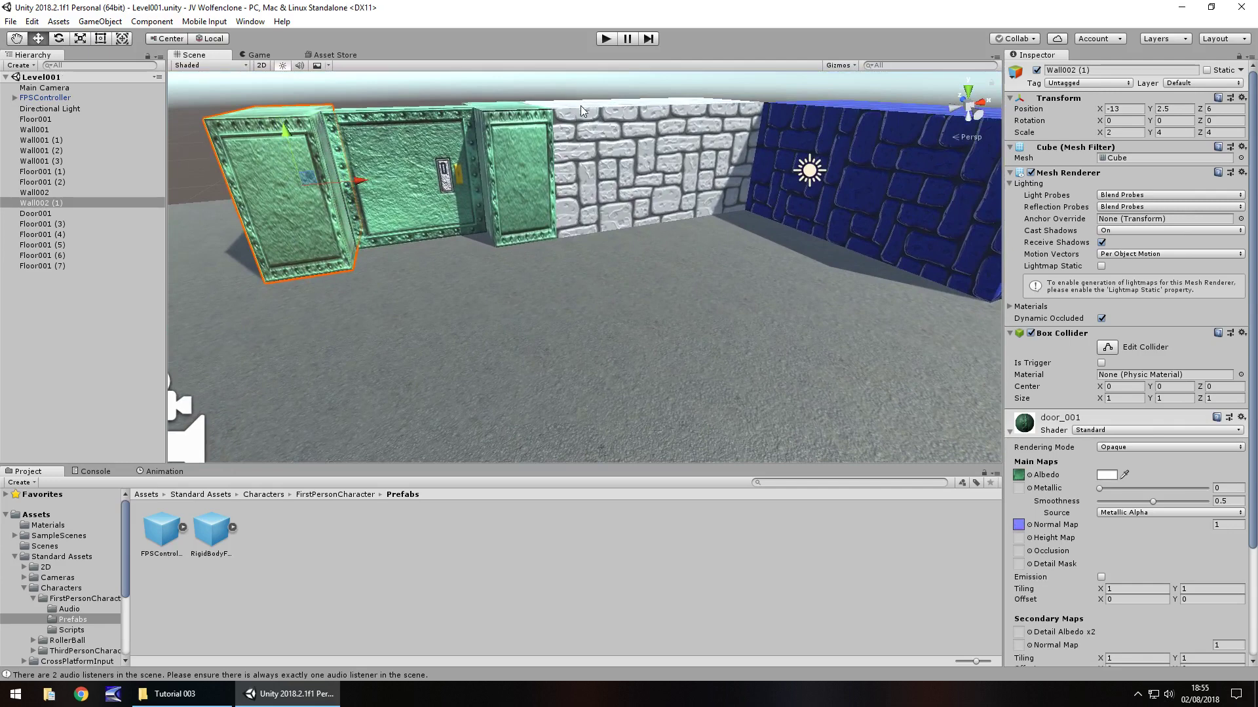
Playtest the level by walking up to the door and along the stone and blue walls, and exit play mode
{"action": "left_click", "coordinate": [605, 39]}
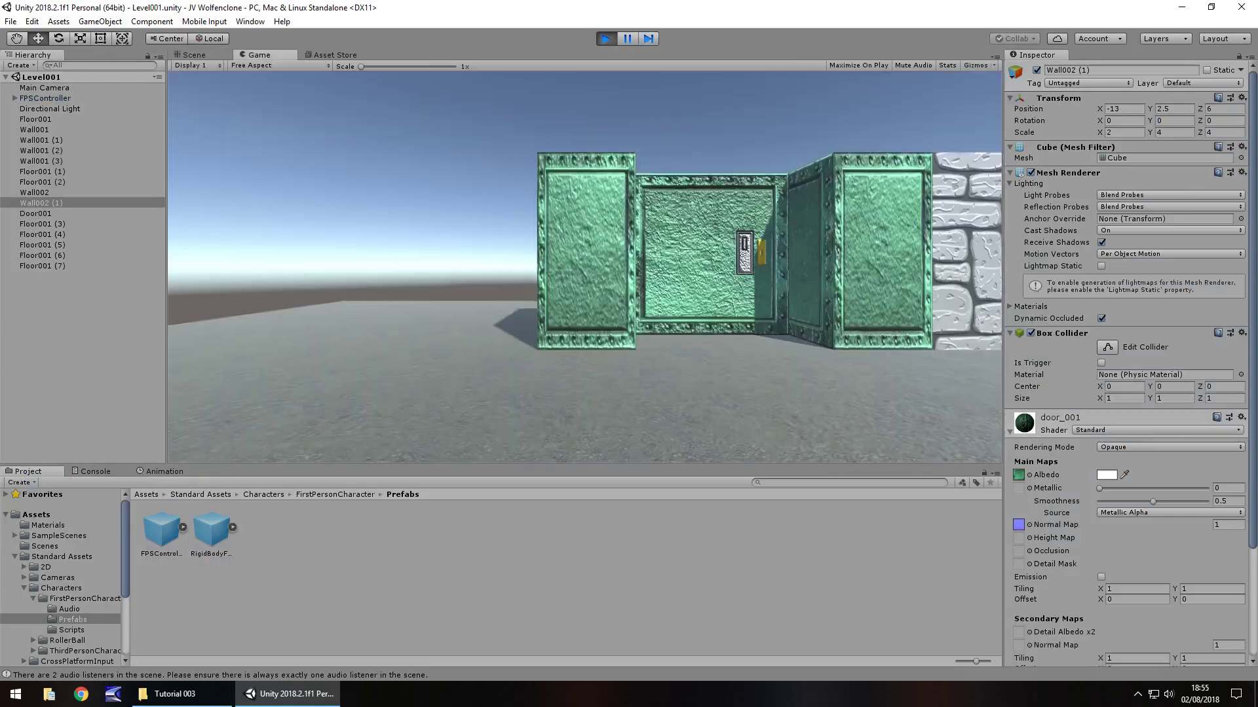
{"action": "key", "text": "w"}
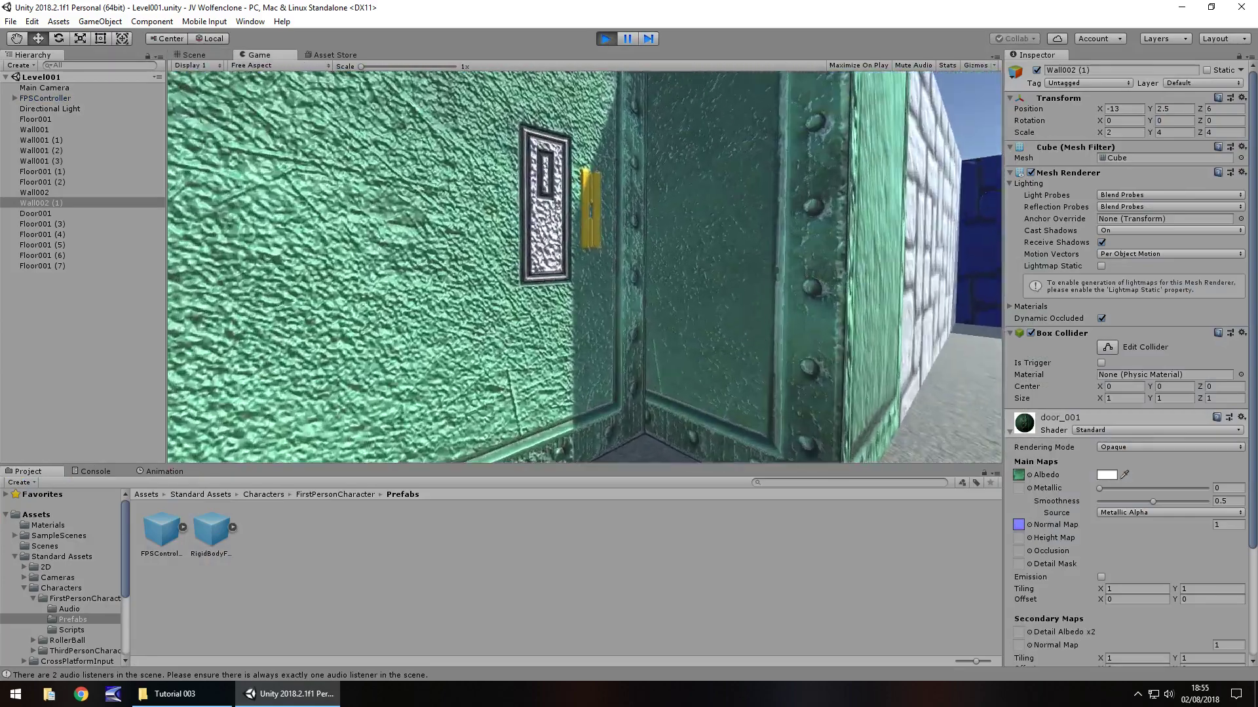
{"action": "key", "text": "w"}
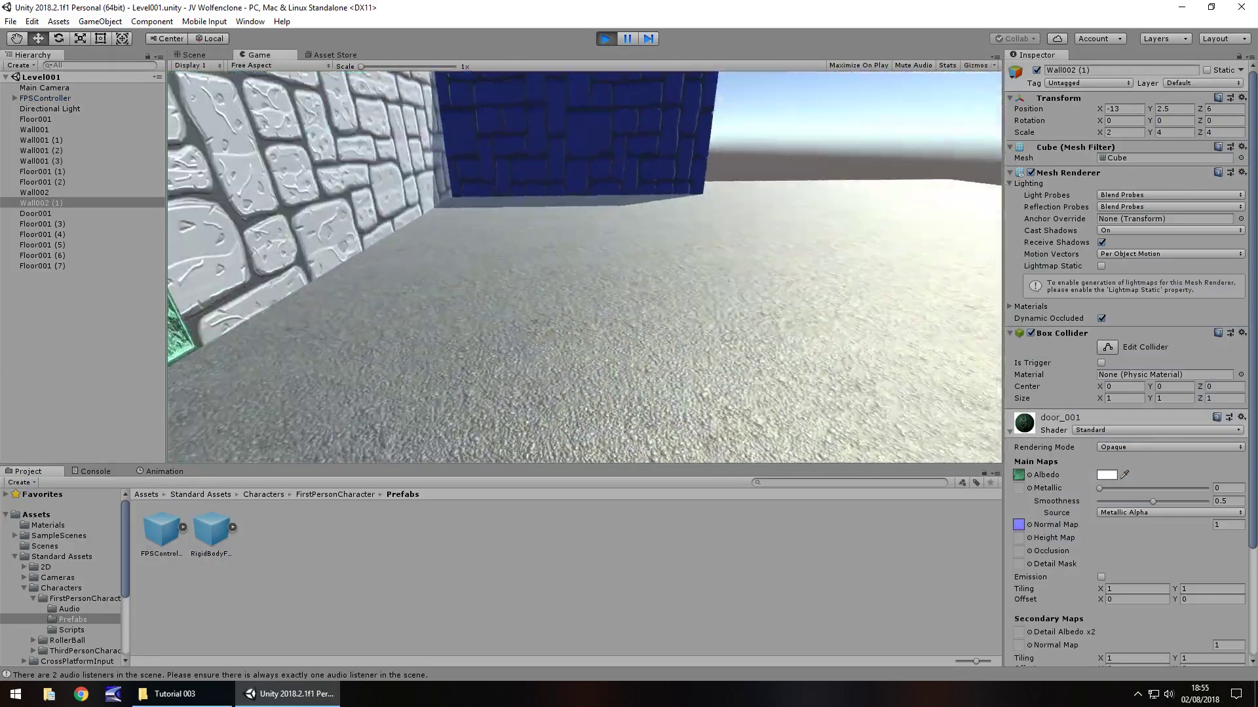
{"action": "key", "text": "w"}
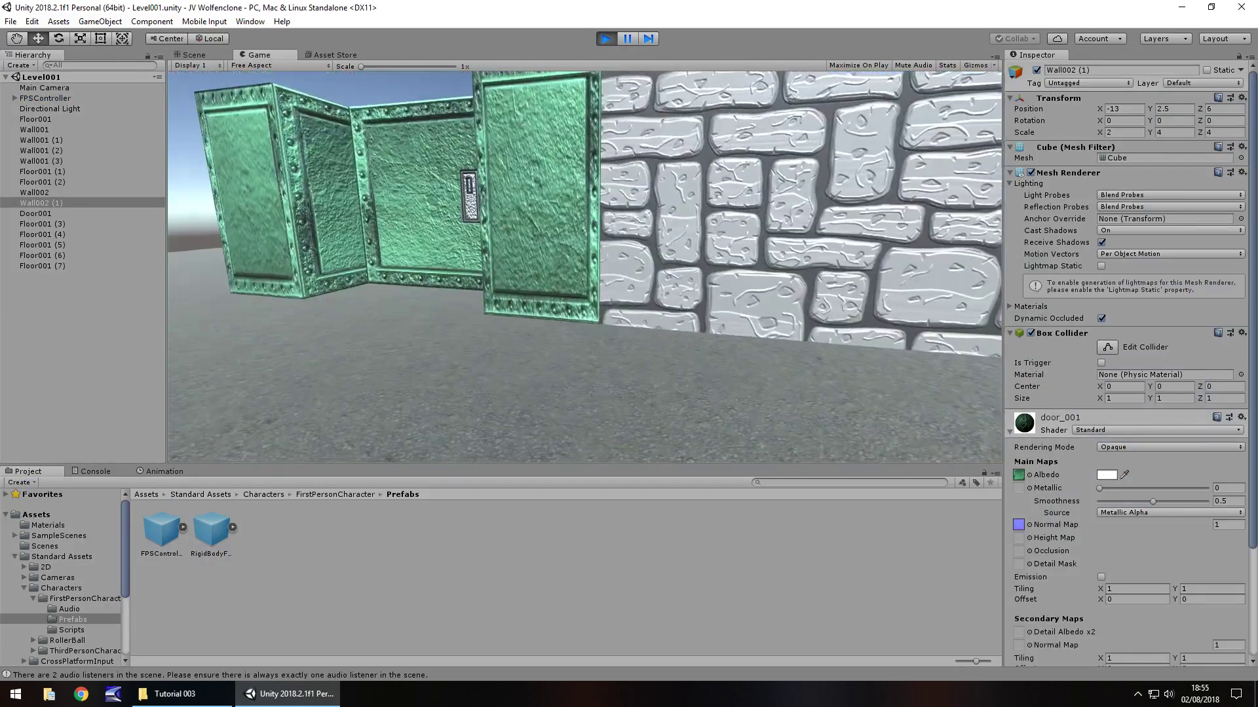
{"action": "key", "text": "w"}
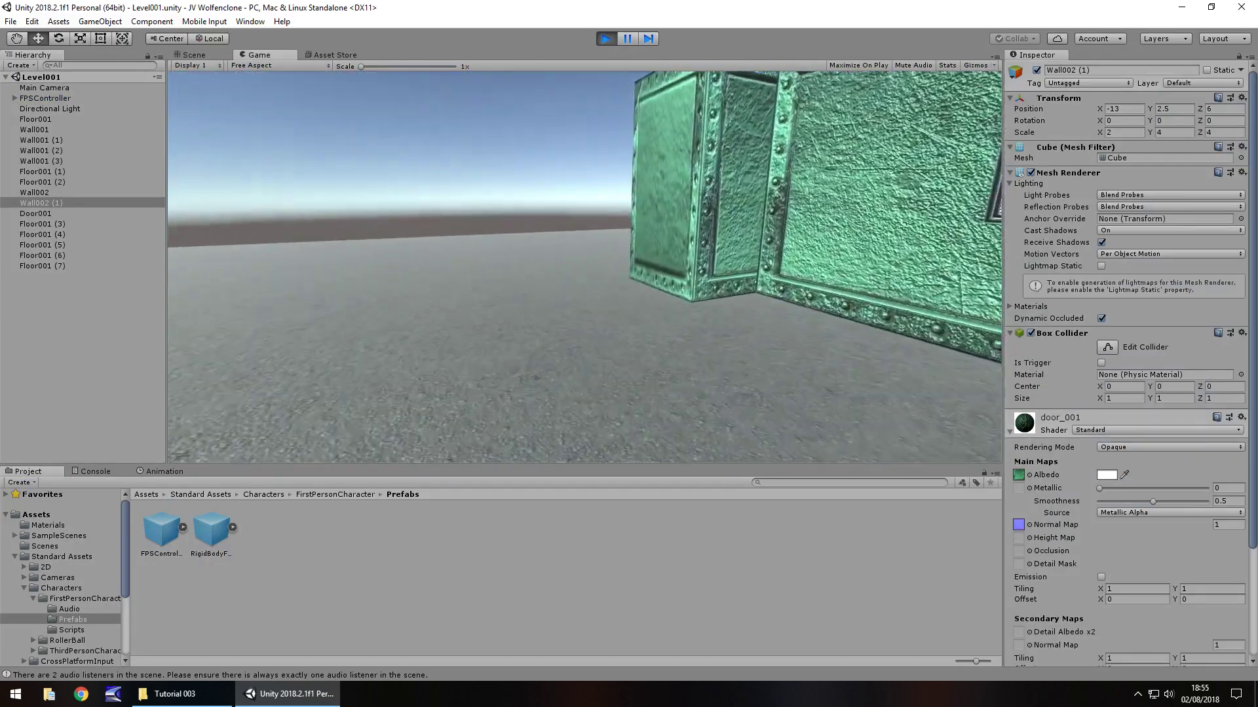
{"action": "key", "text": "ctrl+p"}
Duplicate the stone block Wall001 (1) and slide the copy along the wall line to the outer side of the far green pillar
{"action": "right_click_drag", "start_coordinate": [584, 256], "coordinate": [751, 289]}
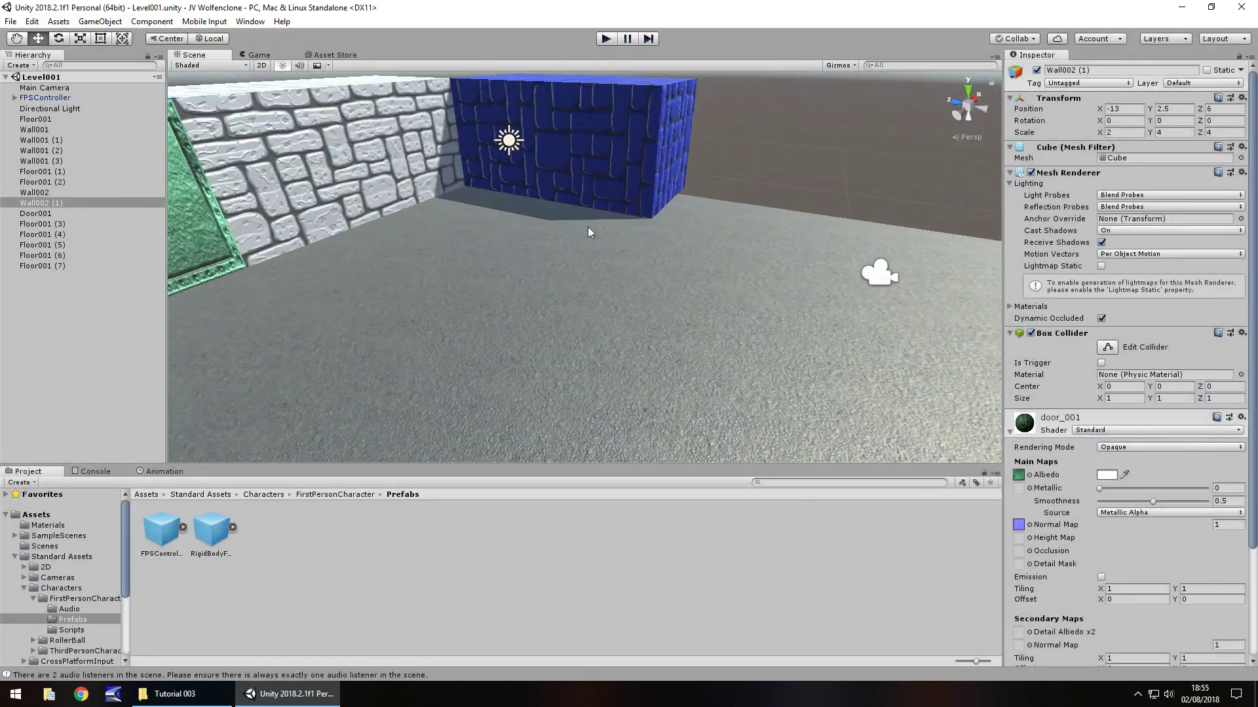
{"action": "middle_click_drag", "start_coordinate": [589, 233], "coordinate": [756, 347]}
{"action": "right_click_drag", "start_coordinate": [756, 347], "coordinate": [720, 352]}
{"action": "scroll", "coordinate": [748, 377], "scroll_direction": "down", "scroll_amount": 4}
{"action": "middle_click_drag", "start_coordinate": [748, 378], "coordinate": [687, 222]}
{"action": "left_click", "coordinate": [741, 225]}
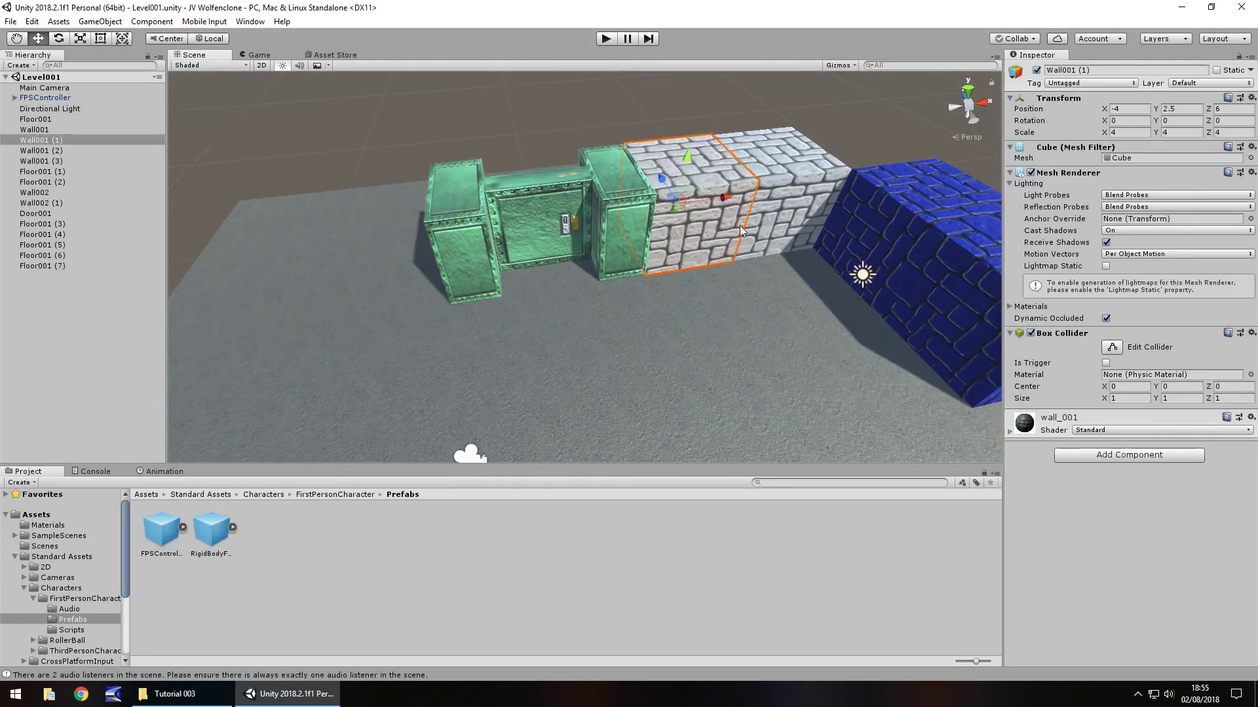
{"action": "key", "text": "ctrl+d"}
{"action": "left_click_drag", "start_coordinate": [725, 195], "coordinate": [260, 286]}
Add three more stone blocks, extending the wall to X -20 and turning the corner with blocks at Z 2 and Z -2
{"action": "key", "text": "ctrl+d"}
{"action": "key", "text": "ctrl+d"}
{"action": "right_click_drag", "start_coordinate": [934, 298], "coordinate": [726, 309]}
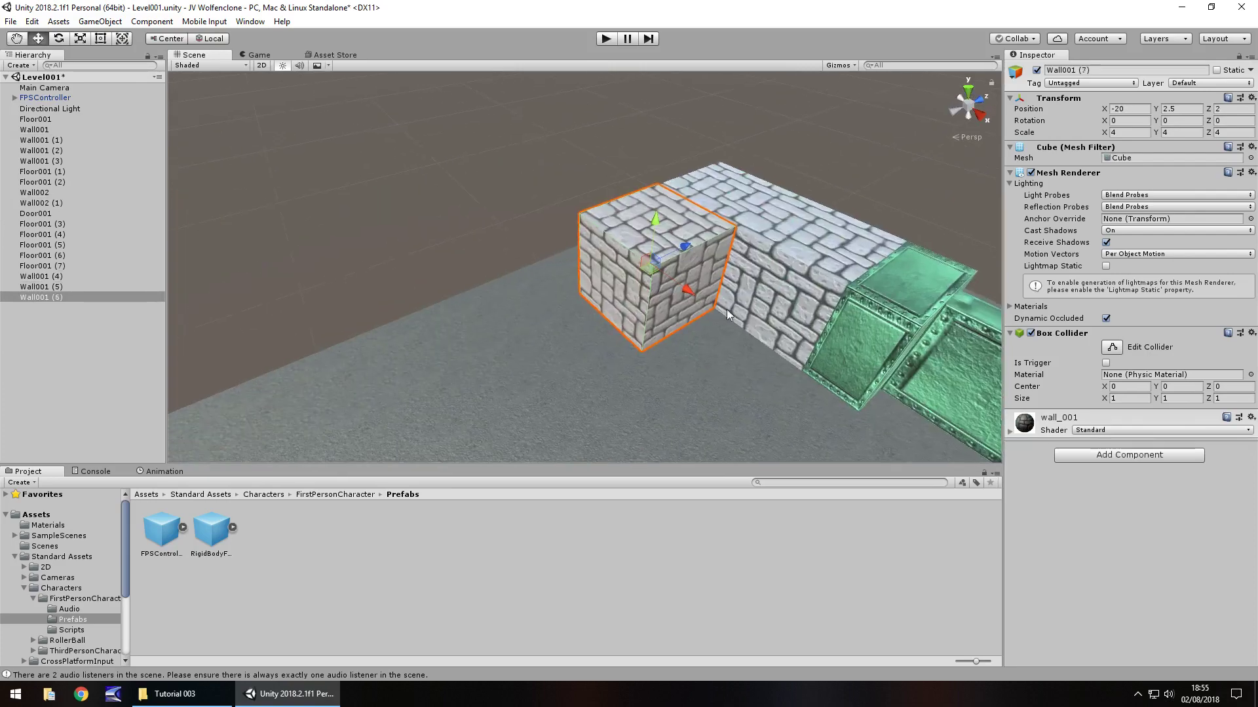
{"action": "key", "text": "ctrl+d"}
{"action": "left_click_drag", "start_coordinate": [682, 248], "coordinate": [614, 290]}
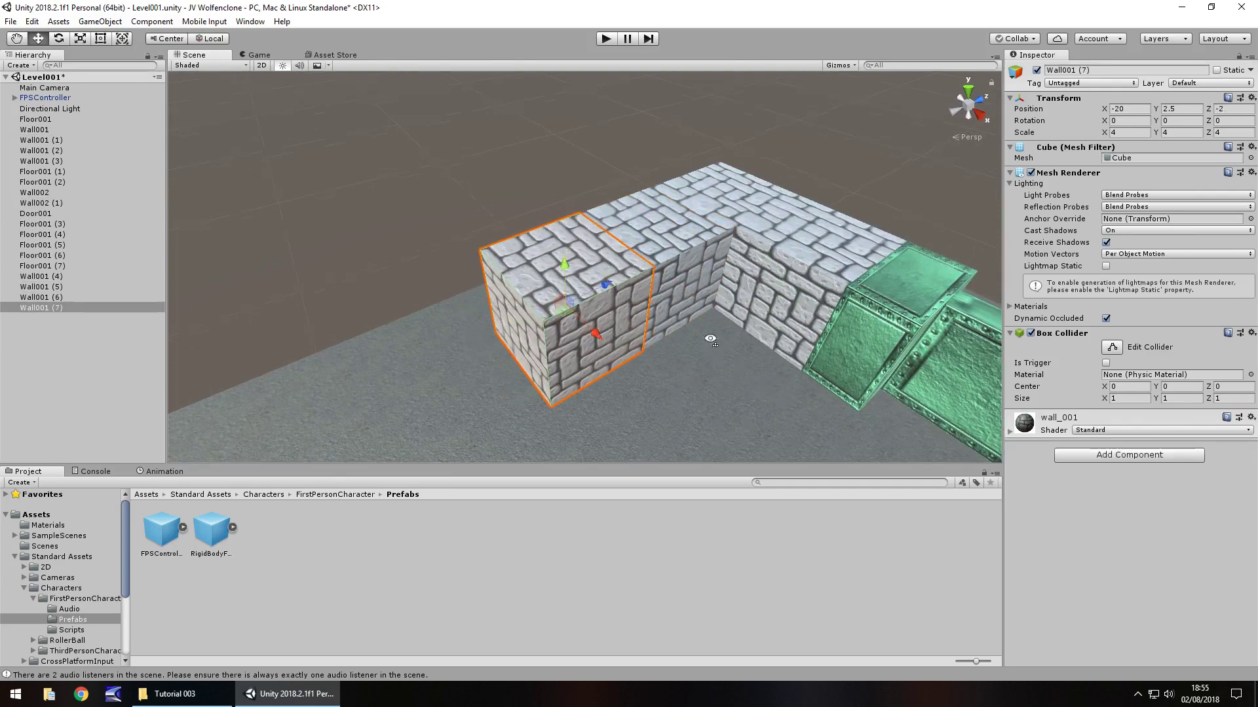
Examine the extended walls, door and floor tiles of the room from several angles
{"action": "right_click_drag", "start_coordinate": [614, 289], "coordinate": [768, 347]}
{"action": "right_click_drag", "start_coordinate": [580, 297], "coordinate": [707, 202]}
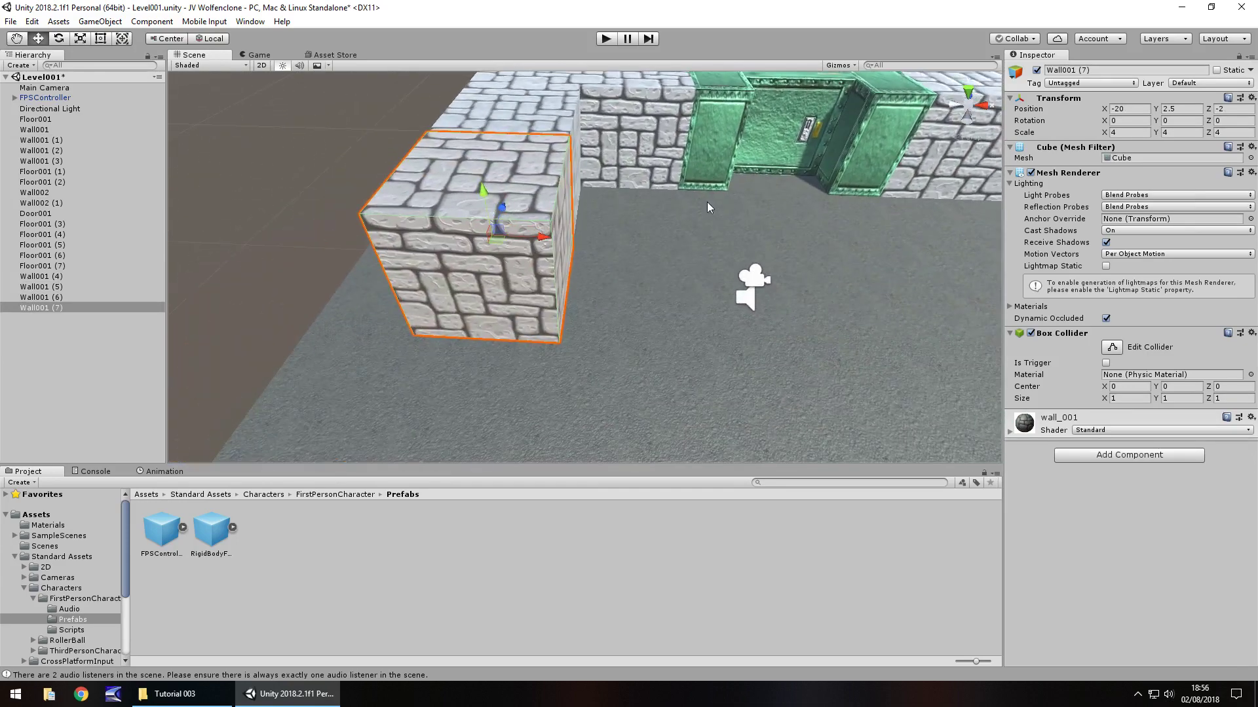
{"action": "right_click_drag", "start_coordinate": [643, 233], "coordinate": [777, 212]}
{"action": "middle_click_drag", "start_coordinate": [777, 212], "coordinate": [752, 328]}
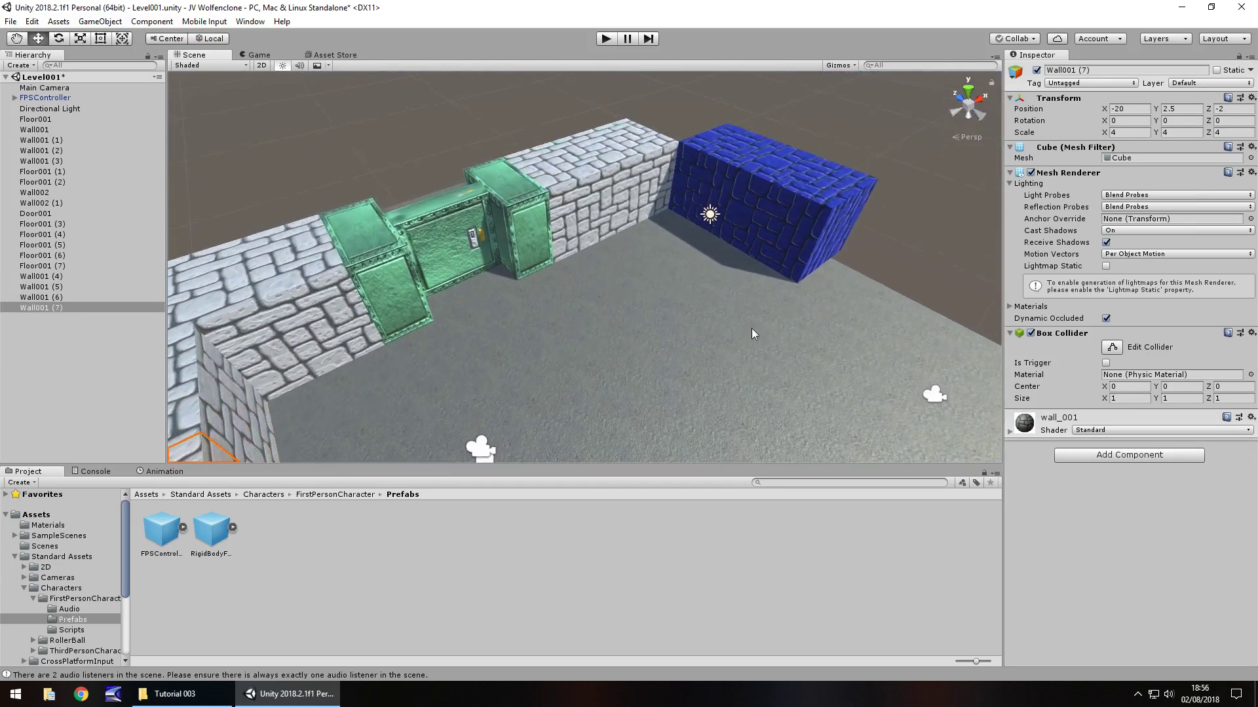
{"action": "right_click_drag", "start_coordinate": [615, 271], "coordinate": [482, 306]}
{"action": "scroll", "coordinate": [517, 311], "scroll_direction": "down", "scroll_amount": 3}
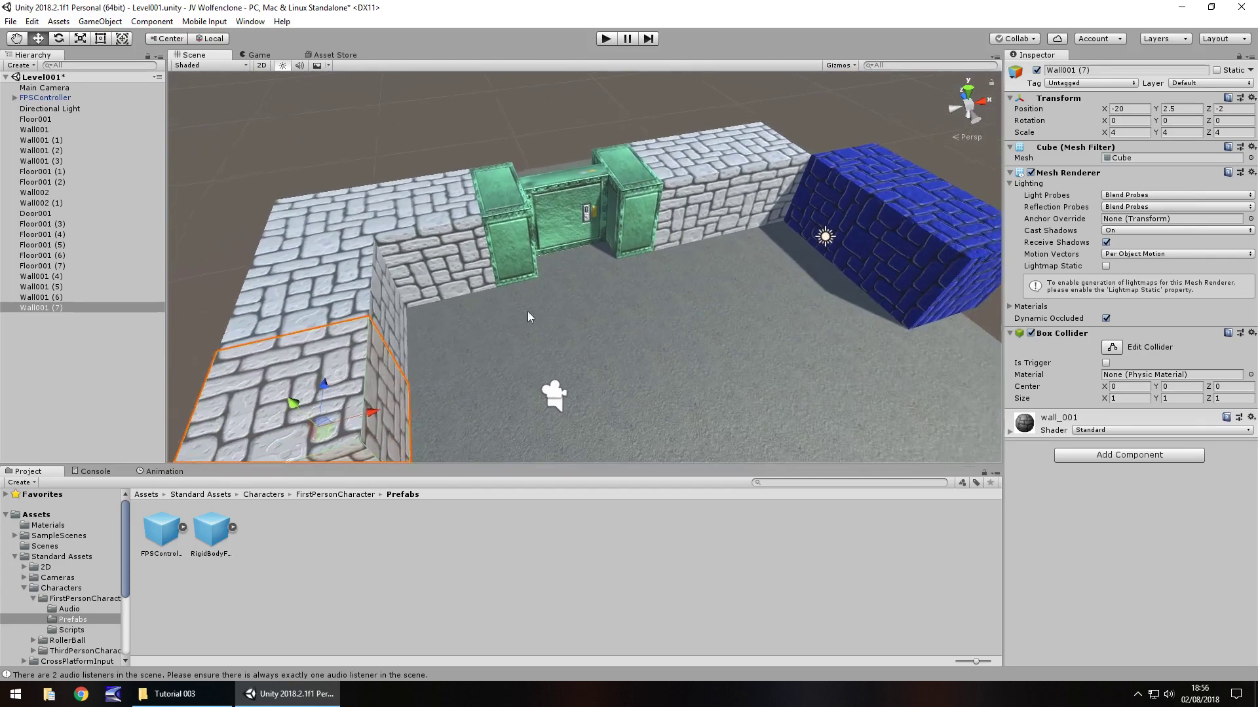
{"action": "middle_click_drag", "start_coordinate": [709, 352], "coordinate": [635, 264]}
{"action": "right_click_drag", "start_coordinate": [635, 264], "coordinate": [658, 262]}
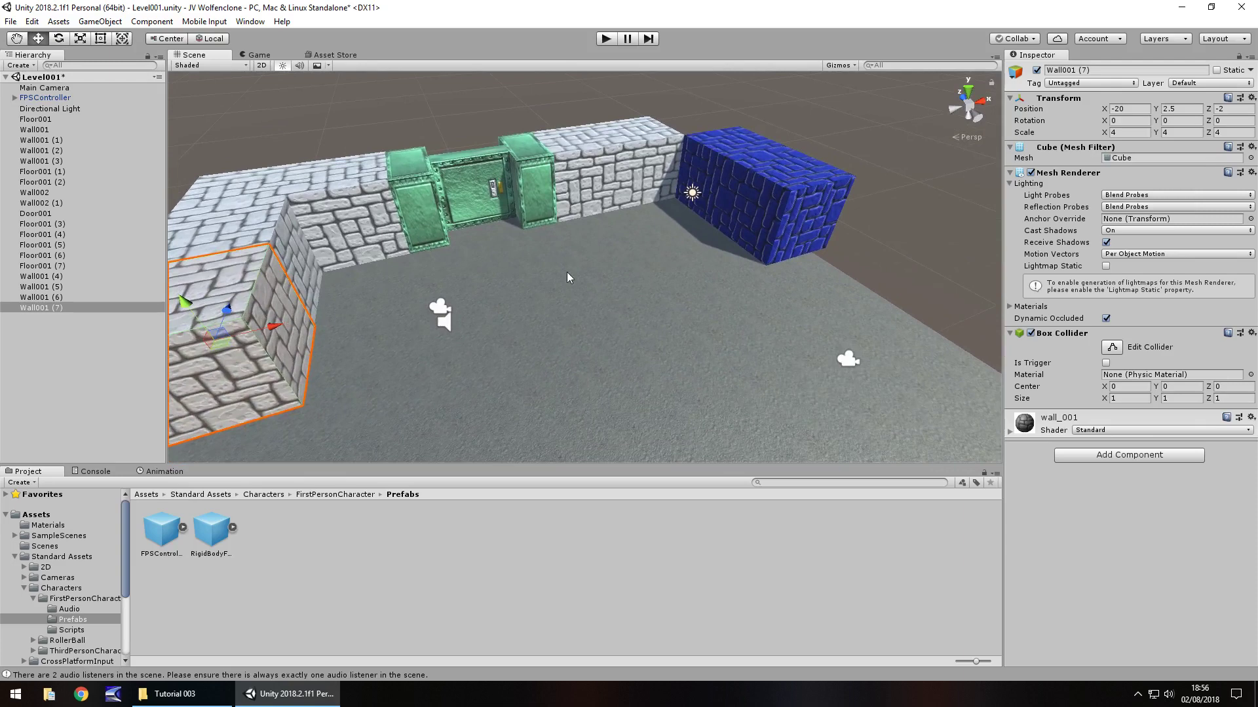
{"action": "left_click", "coordinate": [412, 296]}
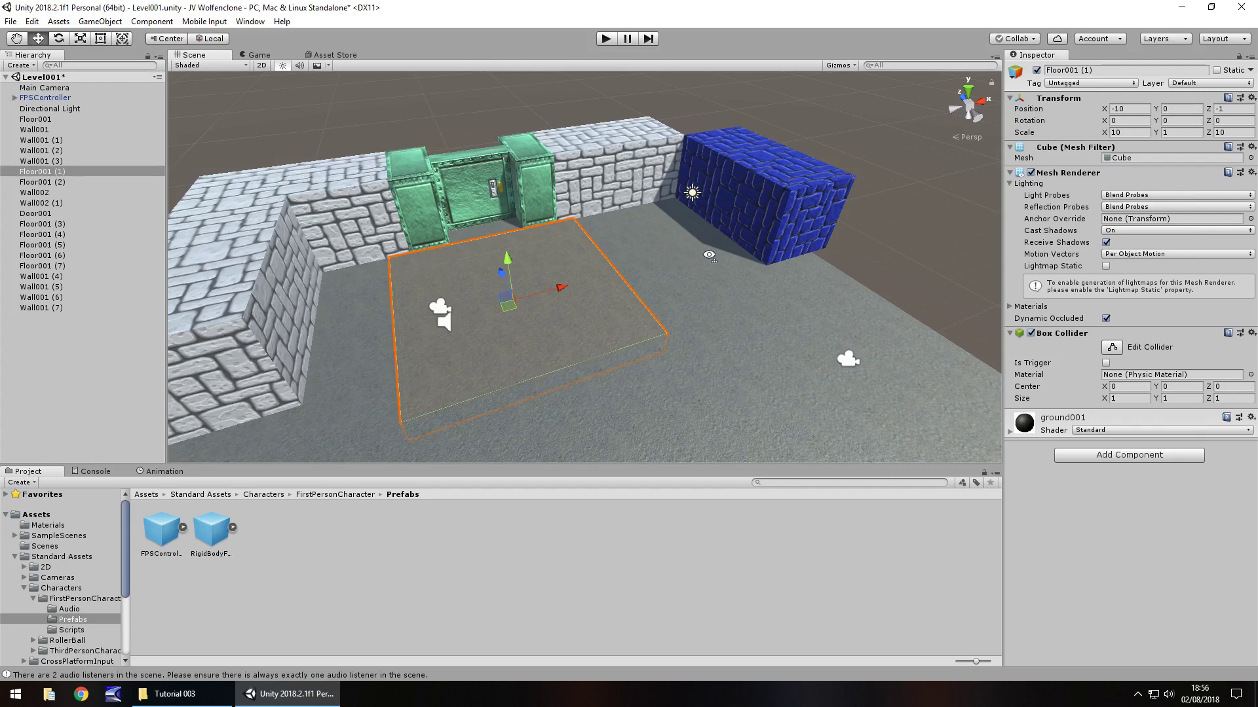
{"action": "right_click_drag", "start_coordinate": [702, 250], "coordinate": [664, 247]}
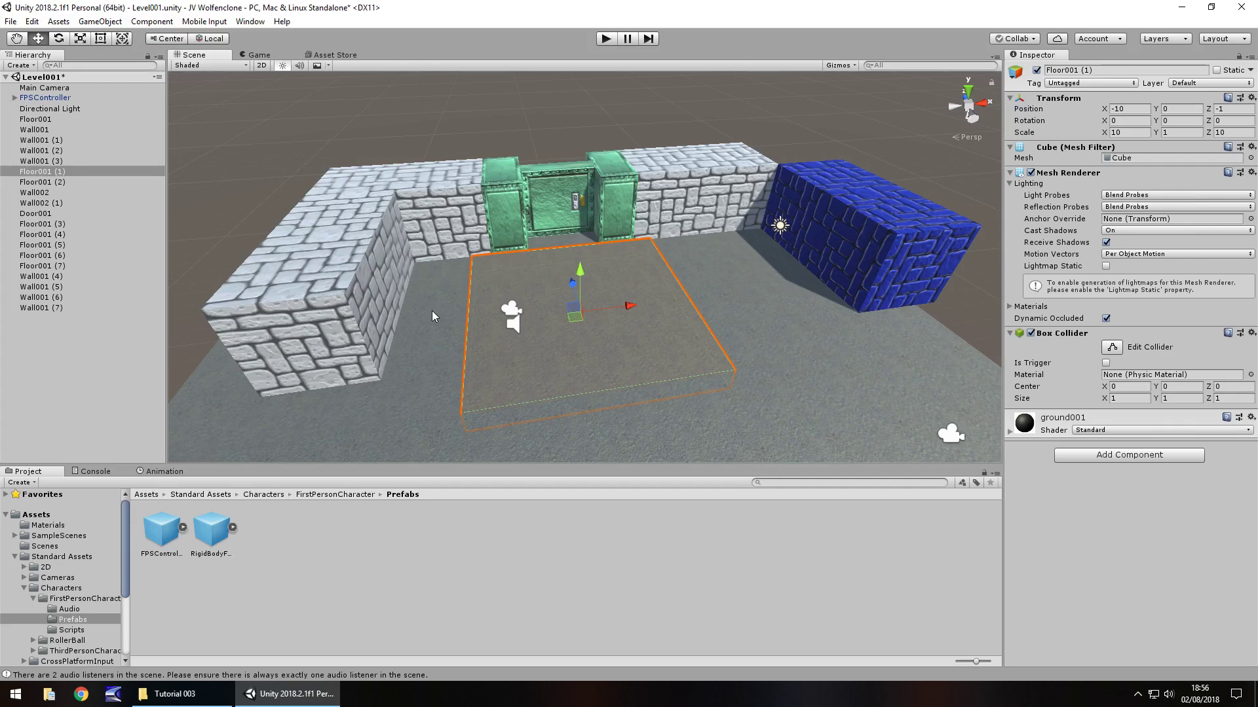
{"action": "left_click_drag", "start_coordinate": [576, 295], "coordinate": [603, 336], "text": "alt"}
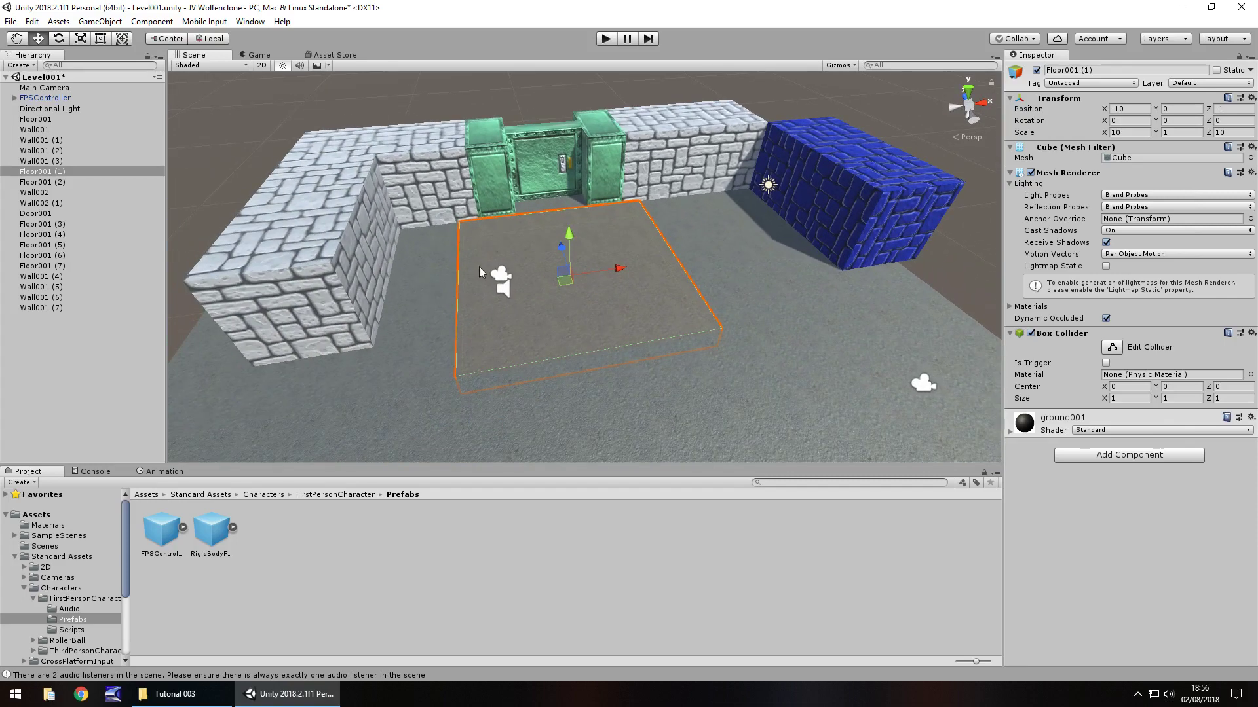
Duplicate the floor tile Floor001 (2) behind the door and raise the copy above the walls to Y 5
{"action": "left_click", "coordinate": [554, 202]}
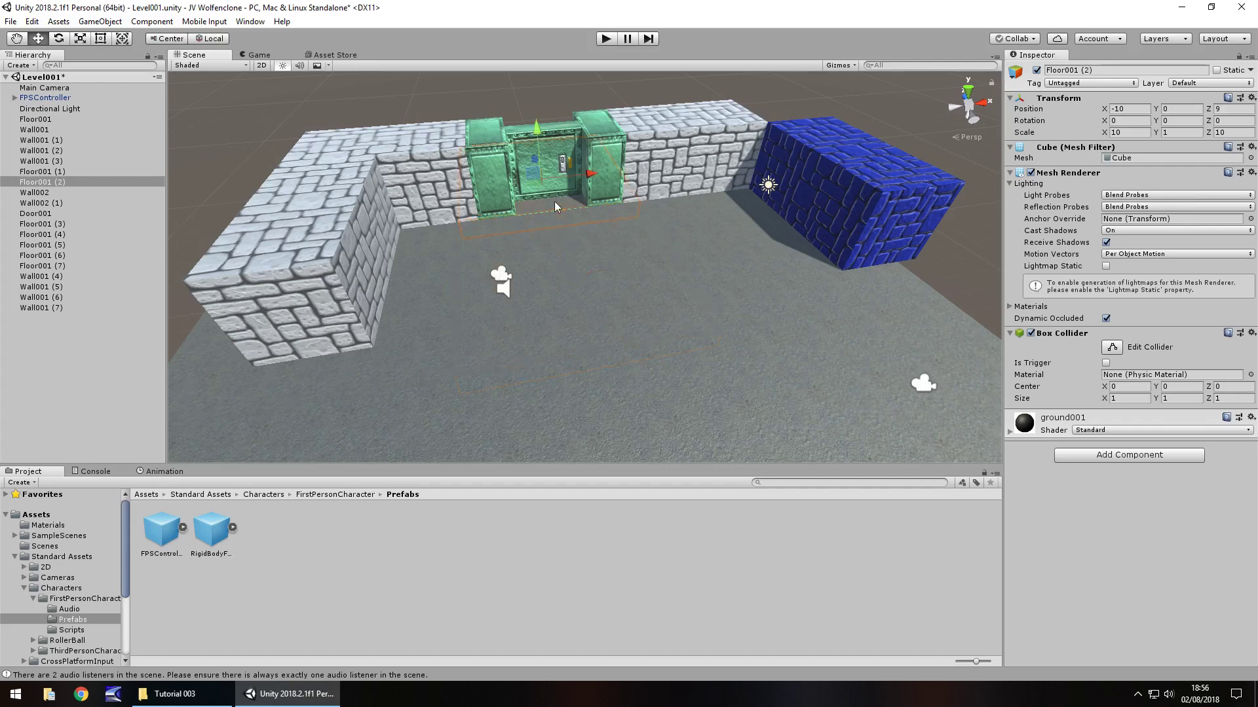
{"action": "key", "text": "ctrl+d"}
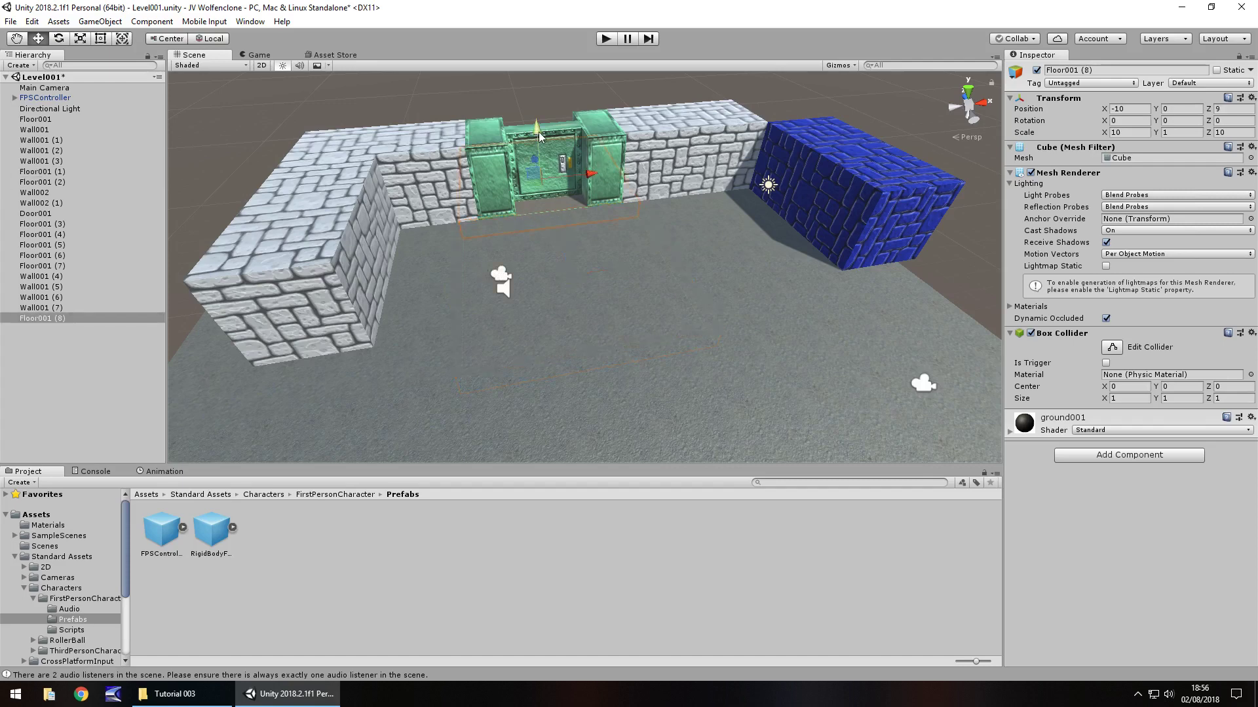
{"action": "left_click_drag", "start_coordinate": [541, 139], "coordinate": [532, 99]}
{"action": "right_click_drag", "start_coordinate": [625, 245], "coordinate": [606, 137]}
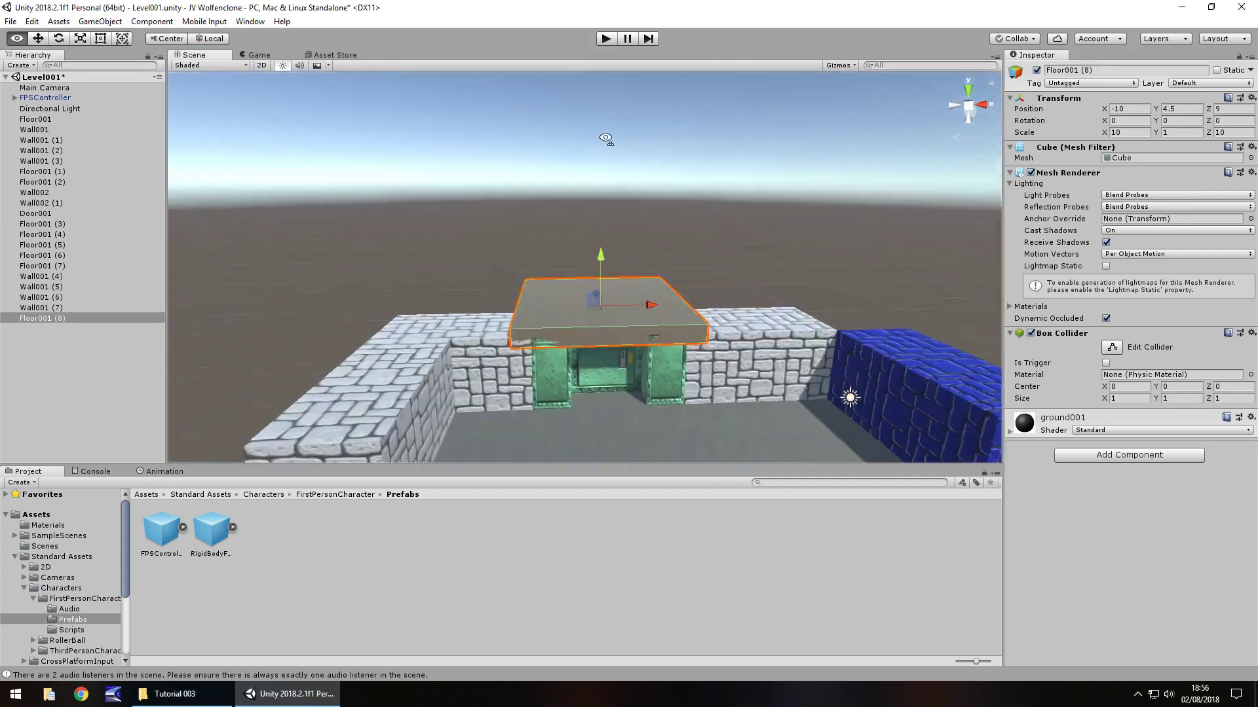
{"action": "middle_click_drag", "start_coordinate": [621, 226], "coordinate": [576, 57]}
{"action": "left_click_drag", "start_coordinate": [574, 118], "coordinate": [571, 109]}
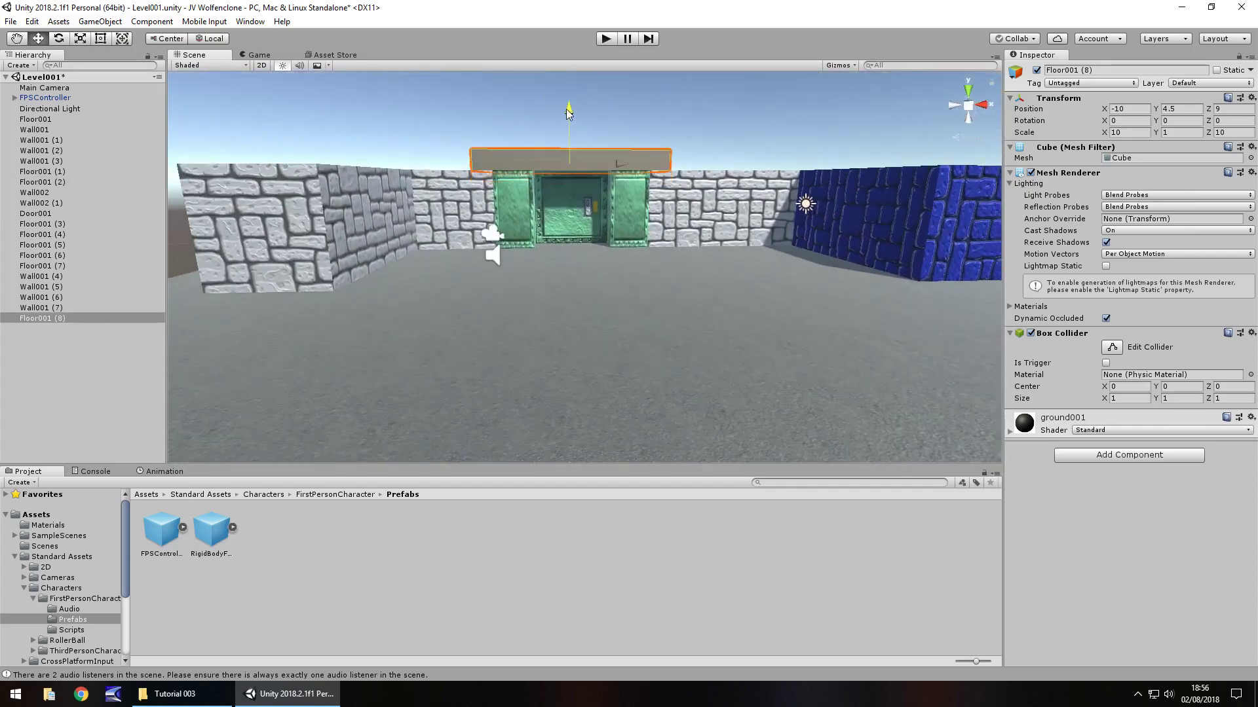
Rename the raised floor copy as Cieling001
{"action": "left_click", "coordinate": [41, 317]}
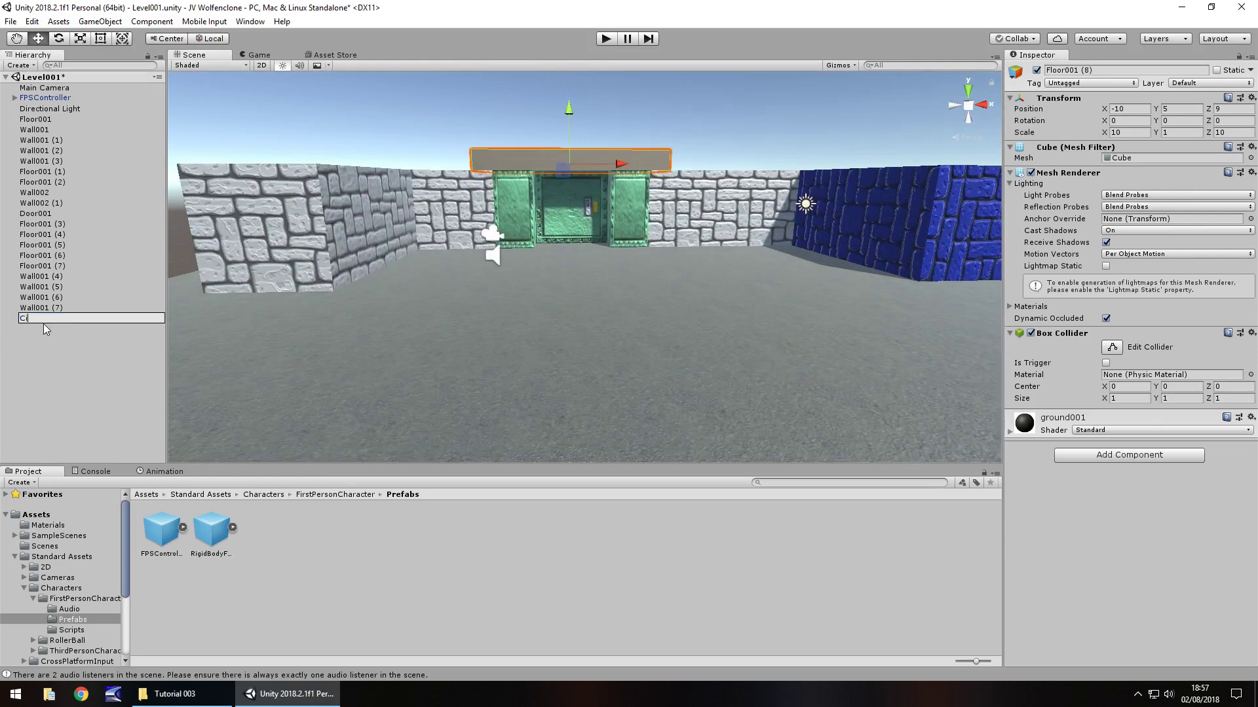
{"action": "type", "text": "Cieling001"}
{"action": "key", "text": "Return"}
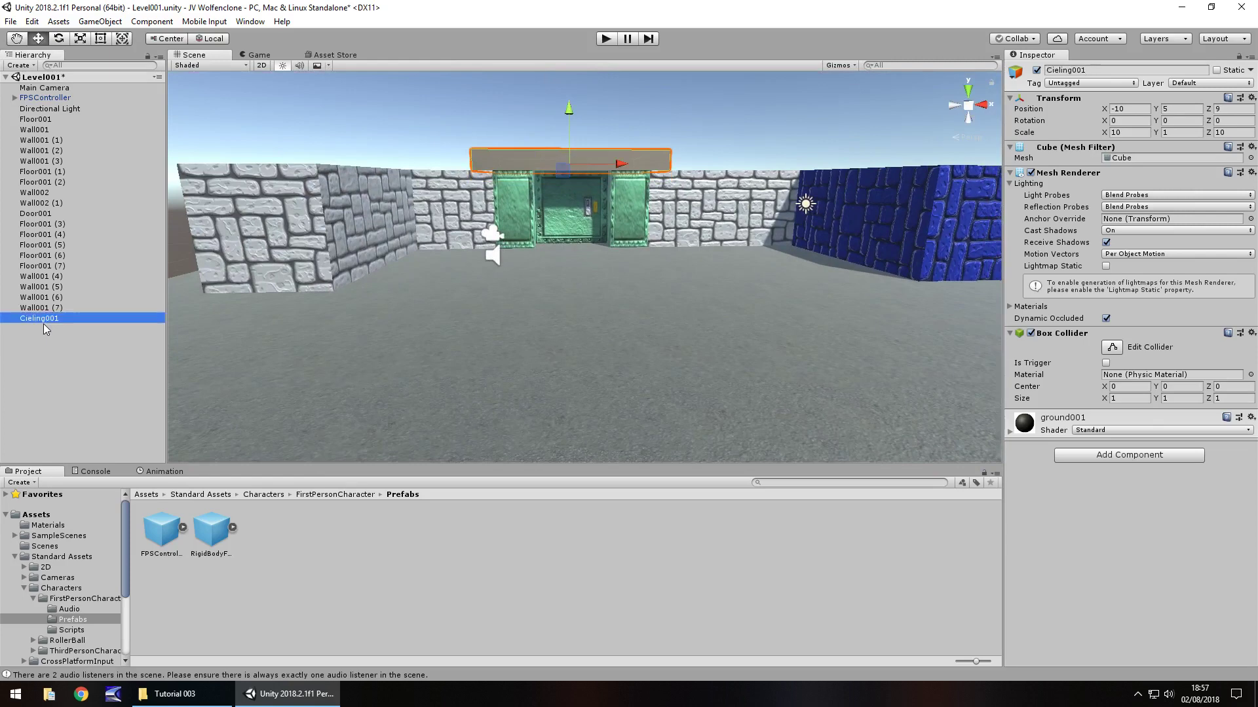
Duplicate Cieling001 twice and place one copy flush on each side, the one above the blue wall's side at X 0
{"action": "left_click_drag", "start_coordinate": [557, 275], "coordinate": [517, 319], "text": "alt"}
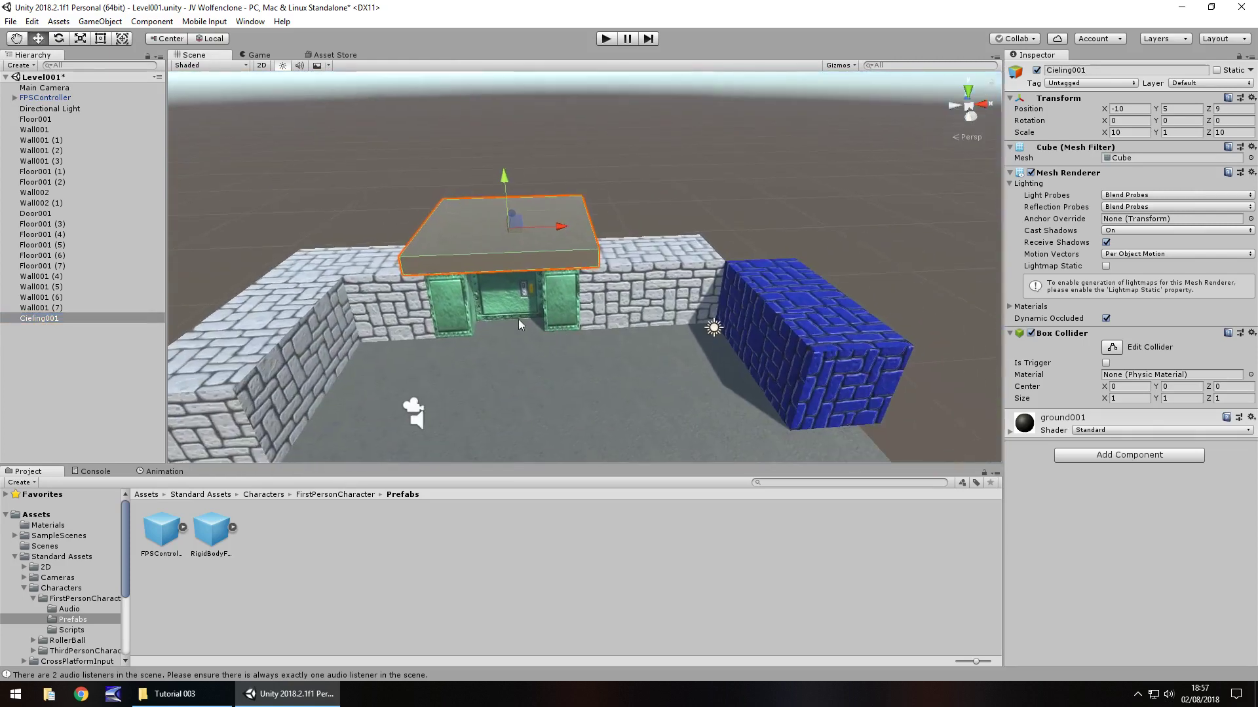
{"action": "key", "text": "ctrl+d"}
{"action": "left_click_drag", "start_coordinate": [560, 226], "coordinate": [394, 230]}
{"action": "left_click", "coordinate": [513, 243]}
{"action": "key", "text": "ctrl+d"}
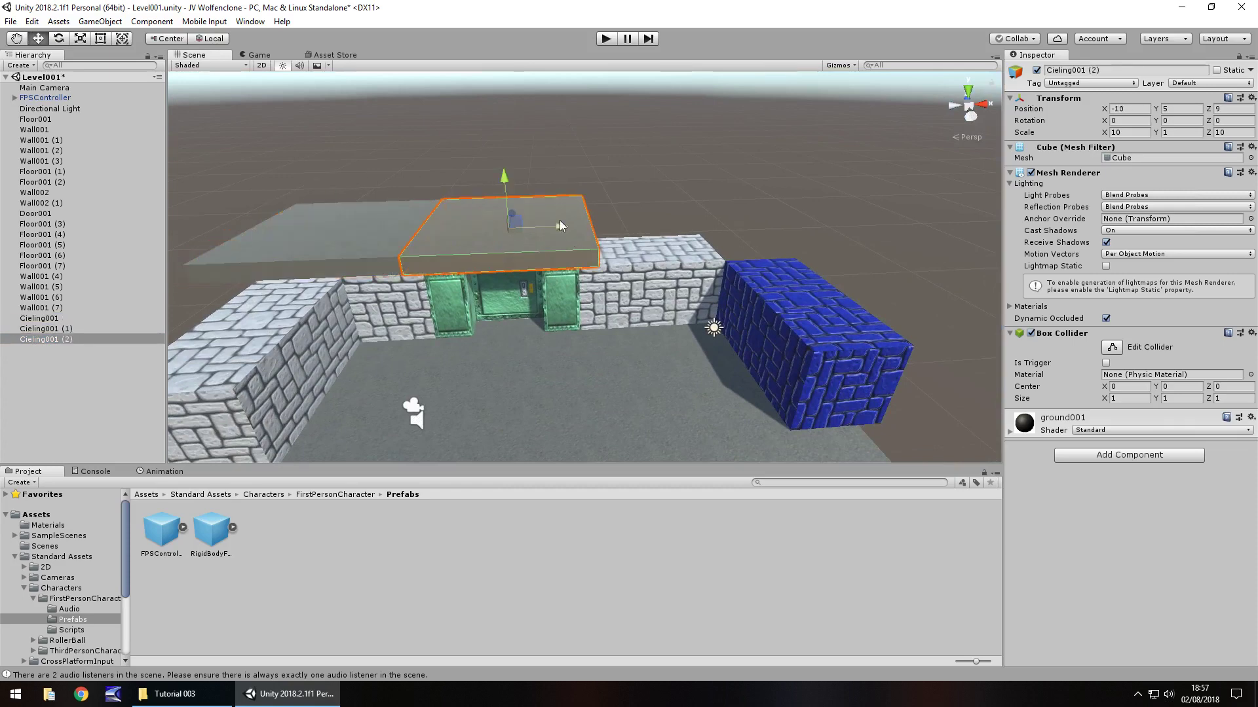
{"action": "left_click_drag", "start_coordinate": [560, 220], "coordinate": [718, 231]}
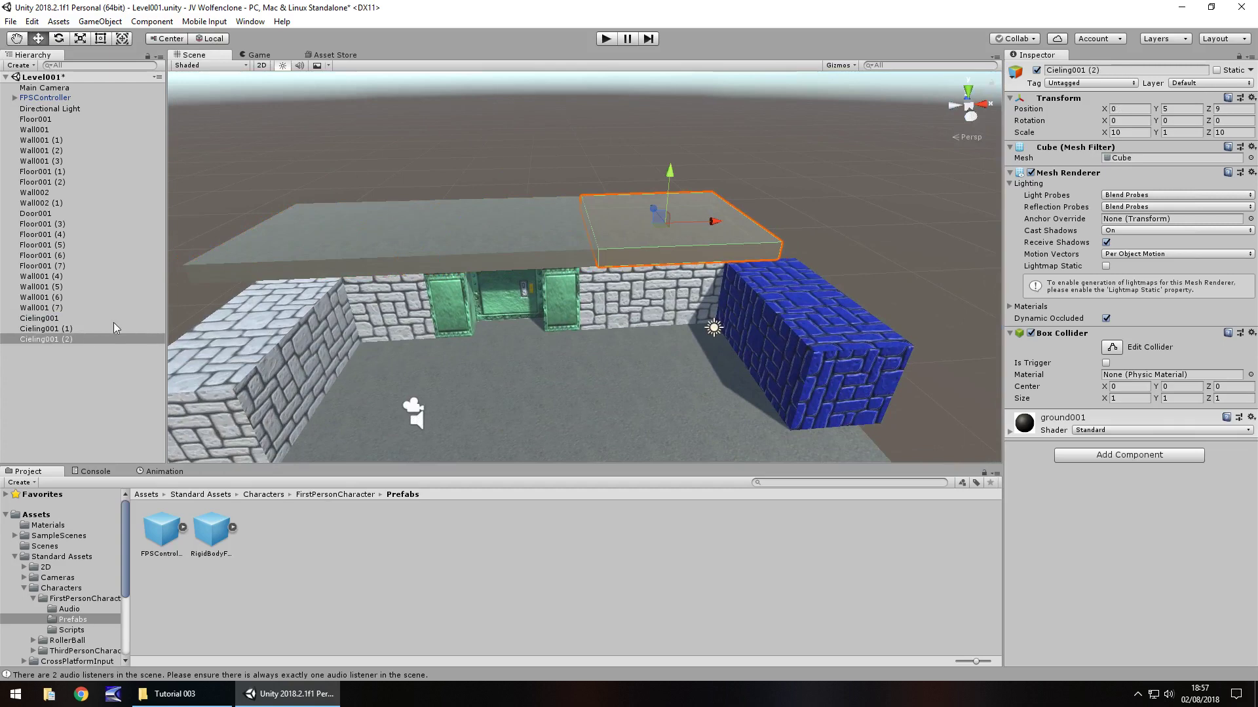
Duplicate the row of three ceiling tiles into two more rows over the room, with the last row at Z -11
{"action": "left_click", "coordinate": [64, 329], "text": "ctrl"}
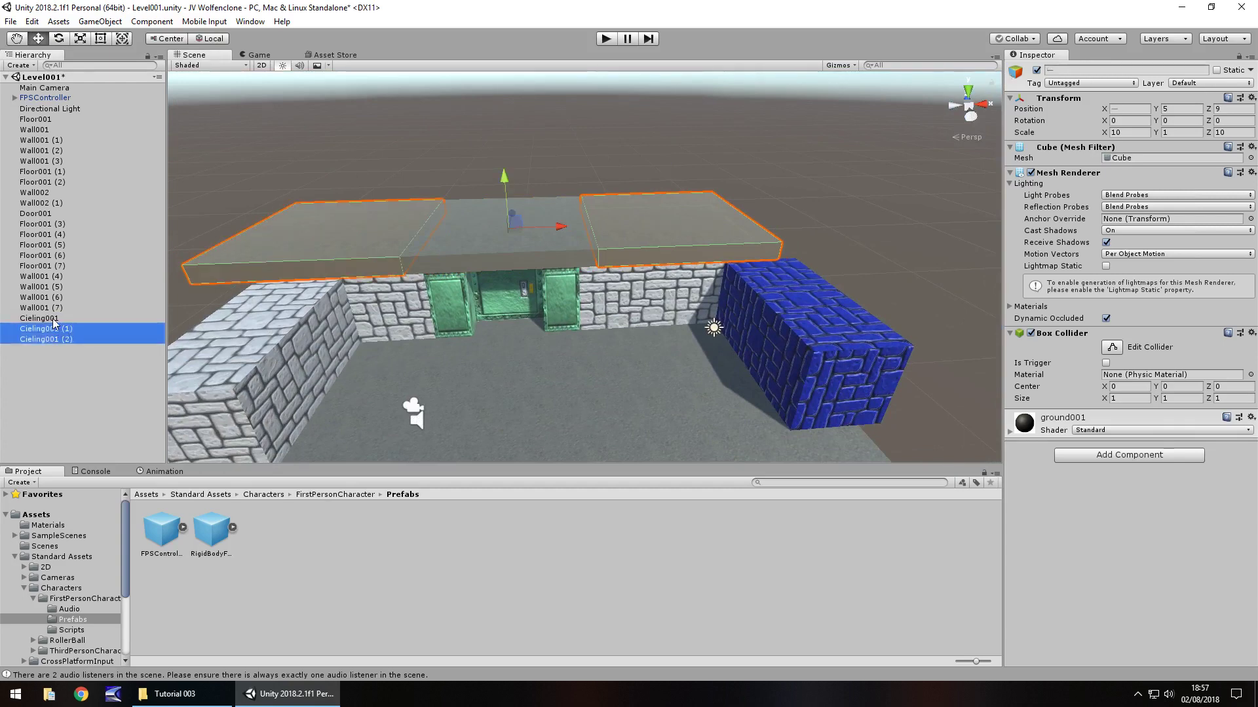
{"action": "left_click", "coordinate": [53, 320], "text": "ctrl"}
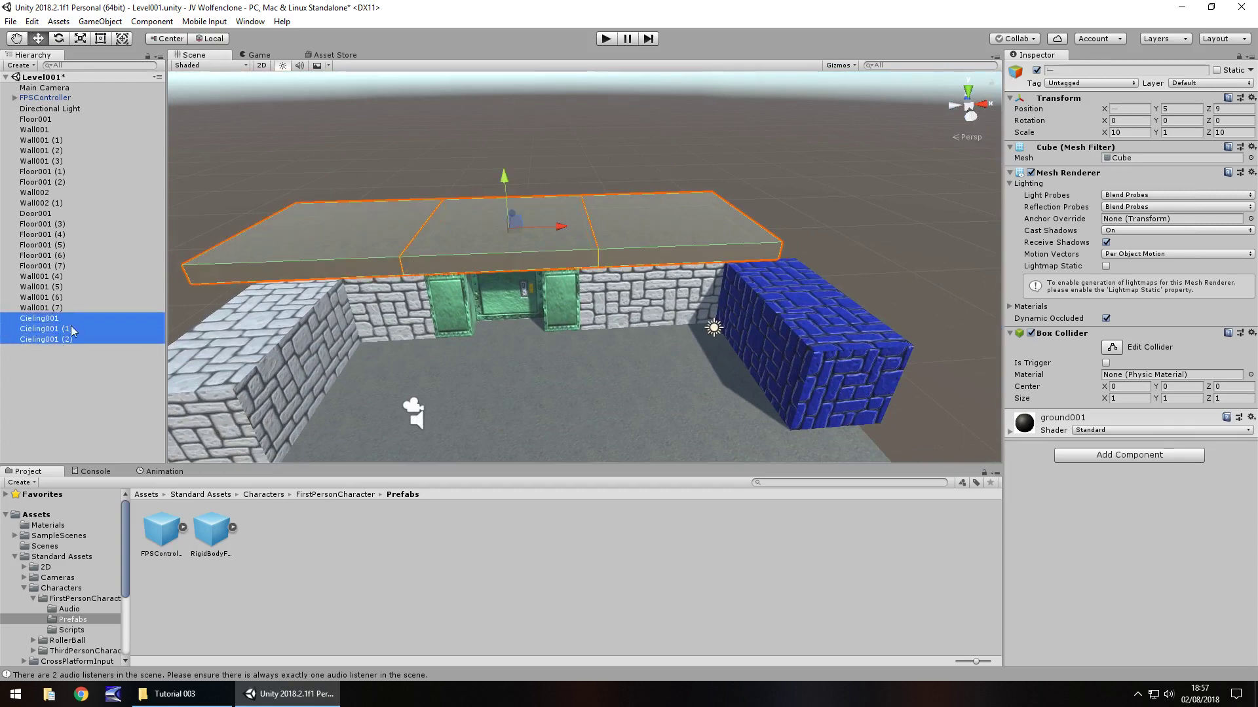
{"action": "right_click_drag", "start_coordinate": [650, 138], "coordinate": [481, 160]}
{"action": "middle_click_drag", "start_coordinate": [655, 238], "coordinate": [199, 344]}
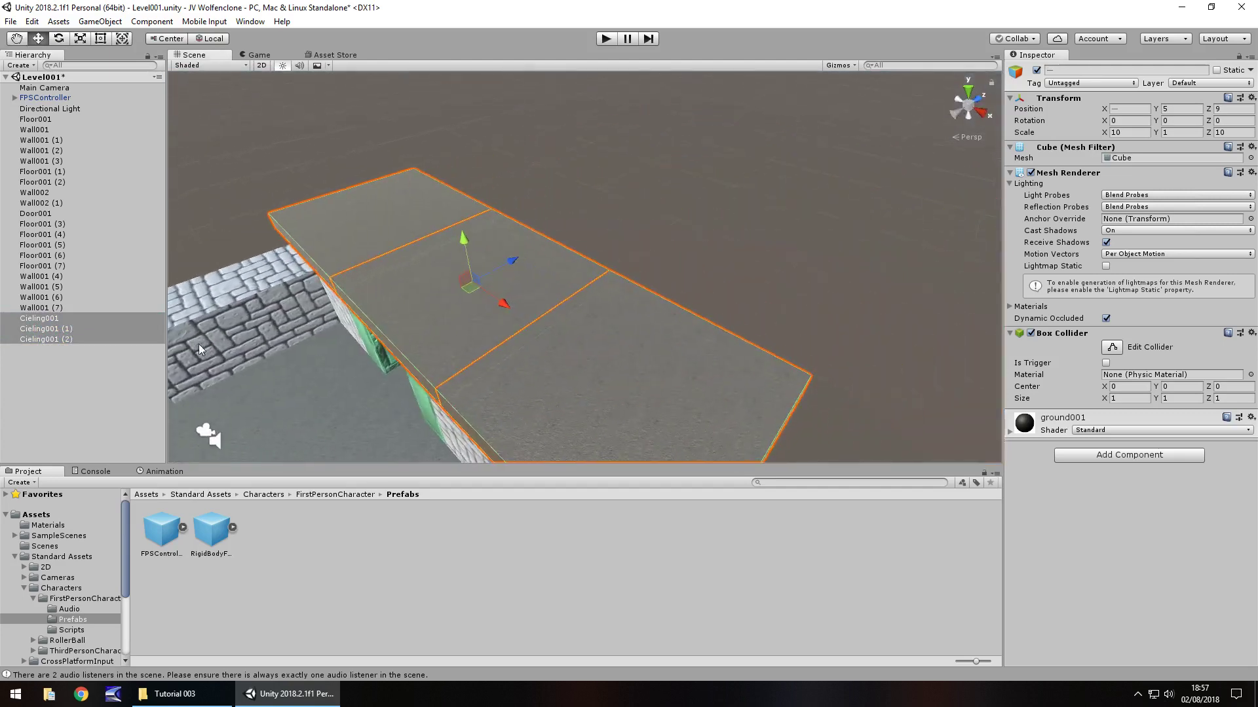
{"action": "right_click_drag", "start_coordinate": [681, 154], "coordinate": [516, 184]}
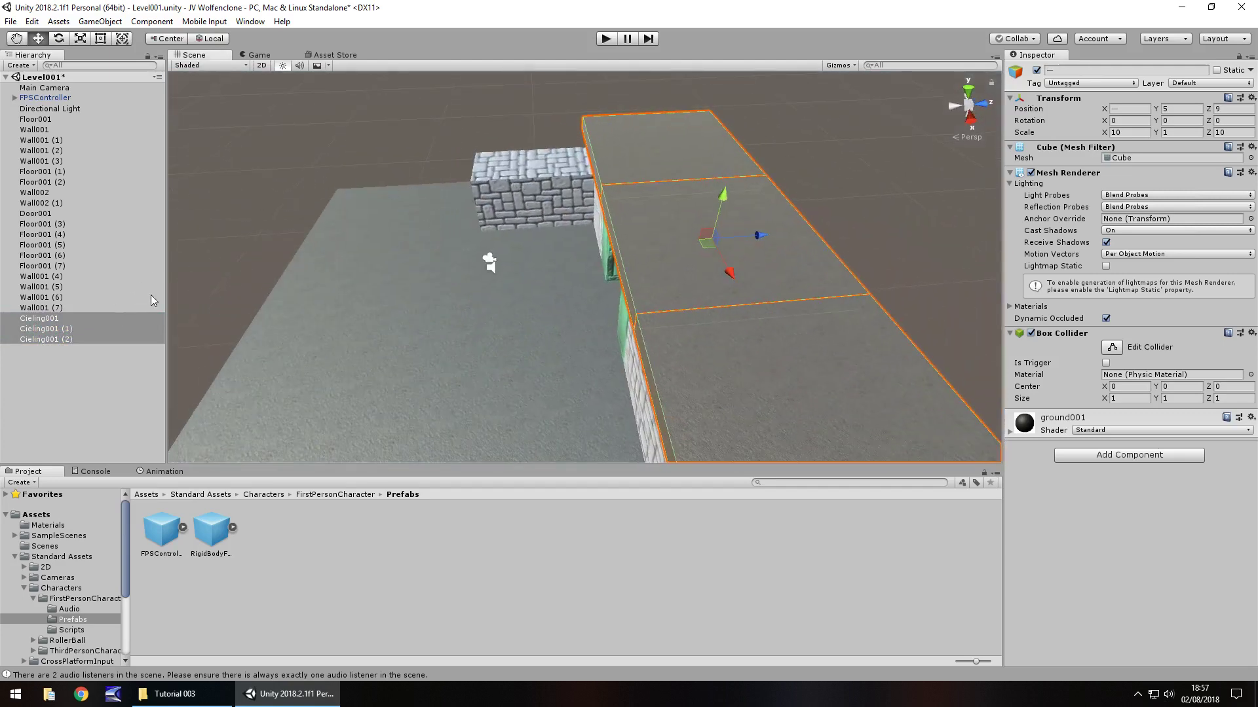
{"action": "key", "text": "ctrl+d"}
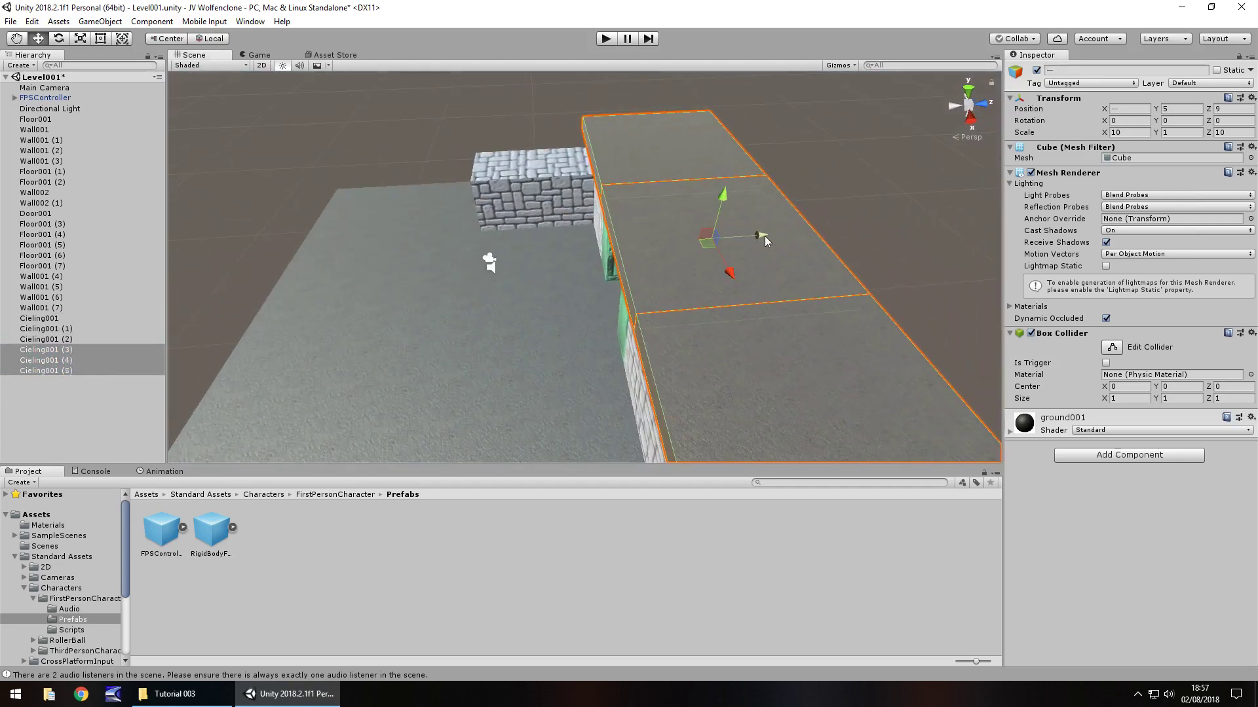
{"action": "left_click_drag", "start_coordinate": [760, 237], "coordinate": [357, 247]}
{"action": "key", "text": "ctrl+d"}
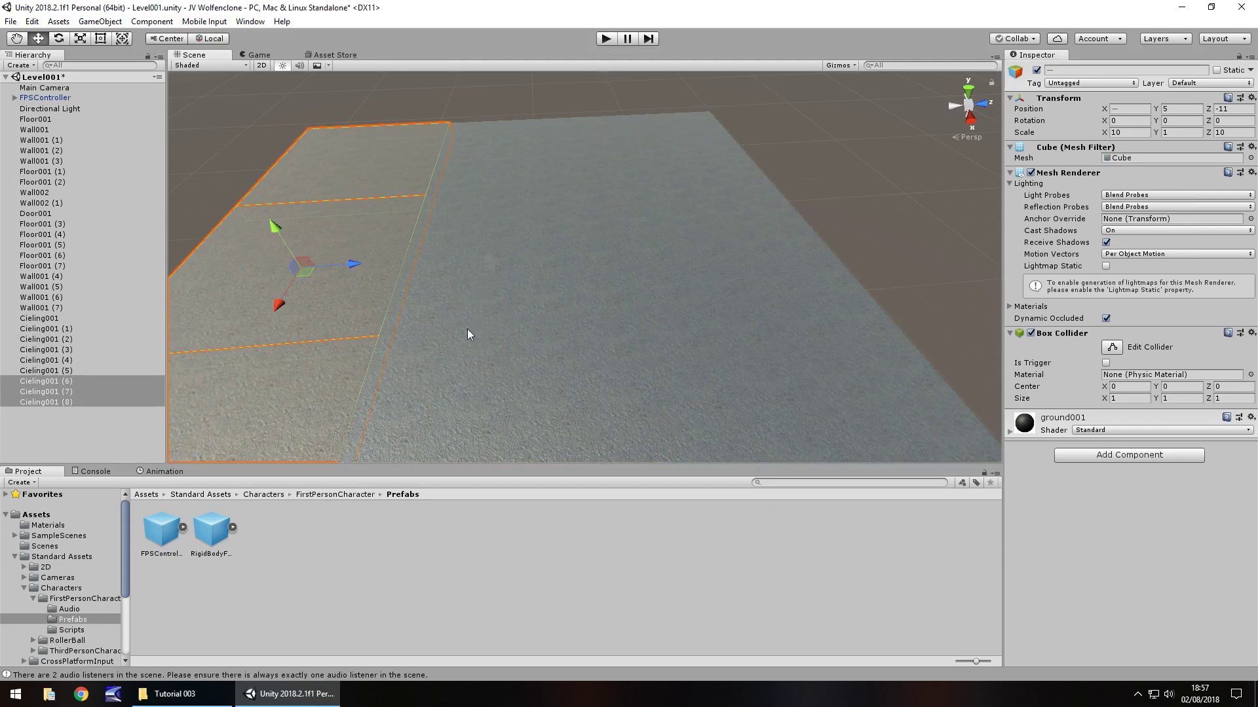
Play-test the level to check the new ceiling from inside the room
{"action": "left_click", "coordinate": [611, 41]}
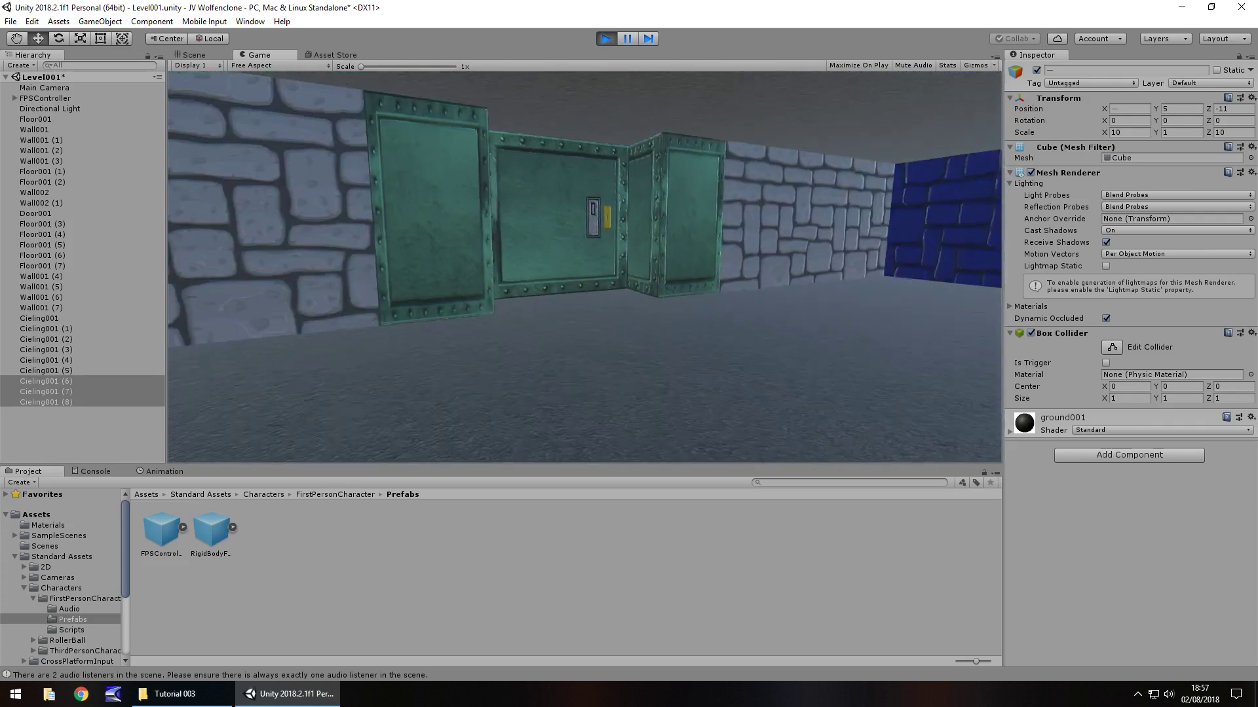
{"action": "key", "text": "ctrl+p"}
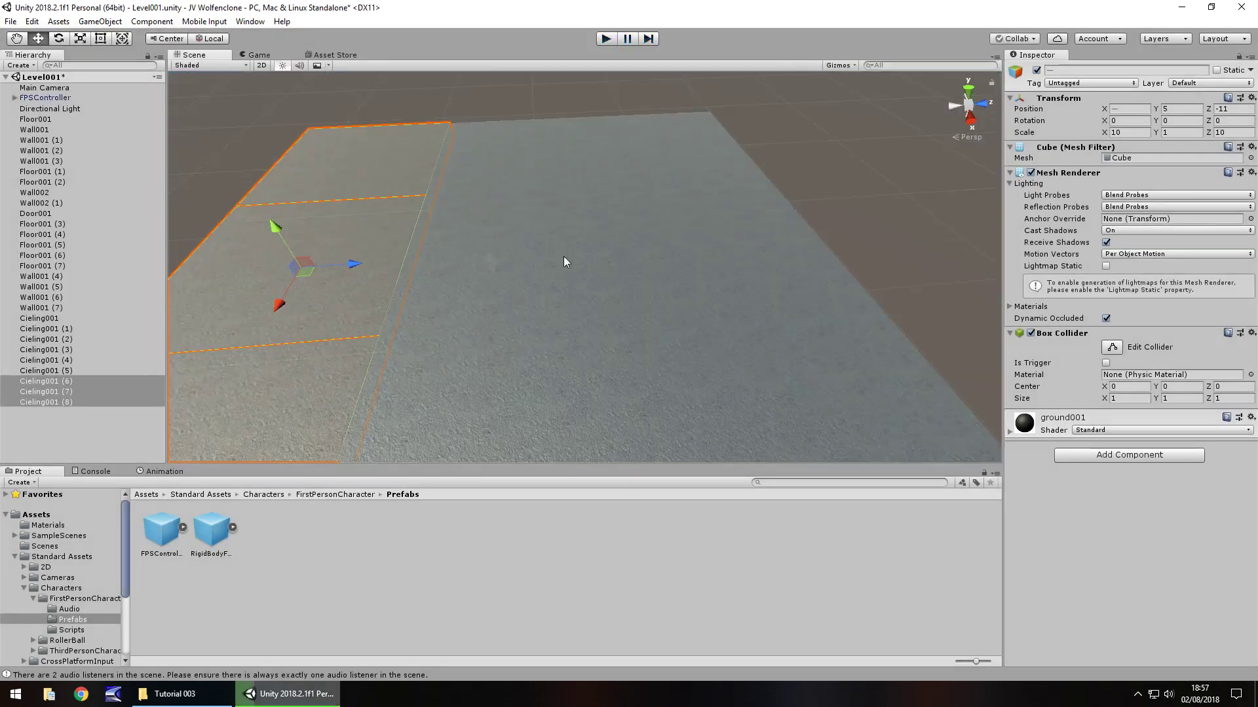
Change the Directional Light's type to Point
{"action": "scroll", "coordinate": [537, 367], "scroll_direction": "up", "scroll_amount": 4}
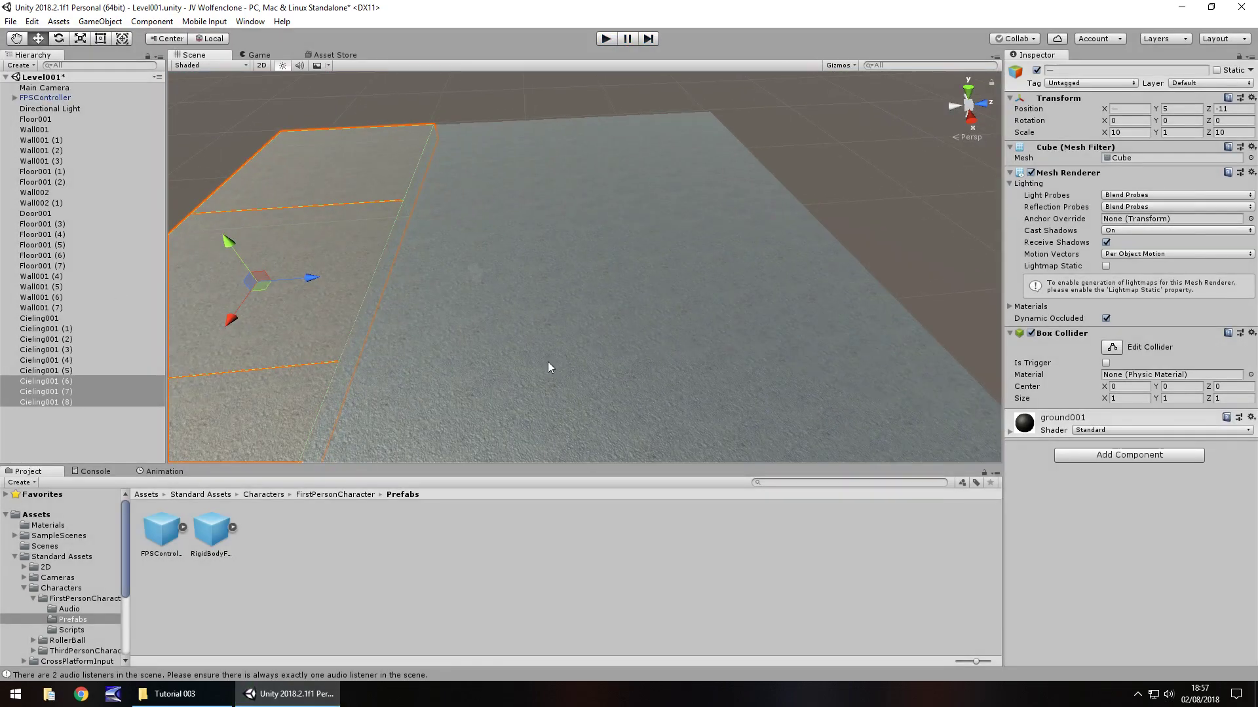
{"action": "middle_click_drag", "start_coordinate": [549, 362], "coordinate": [681, 692]}
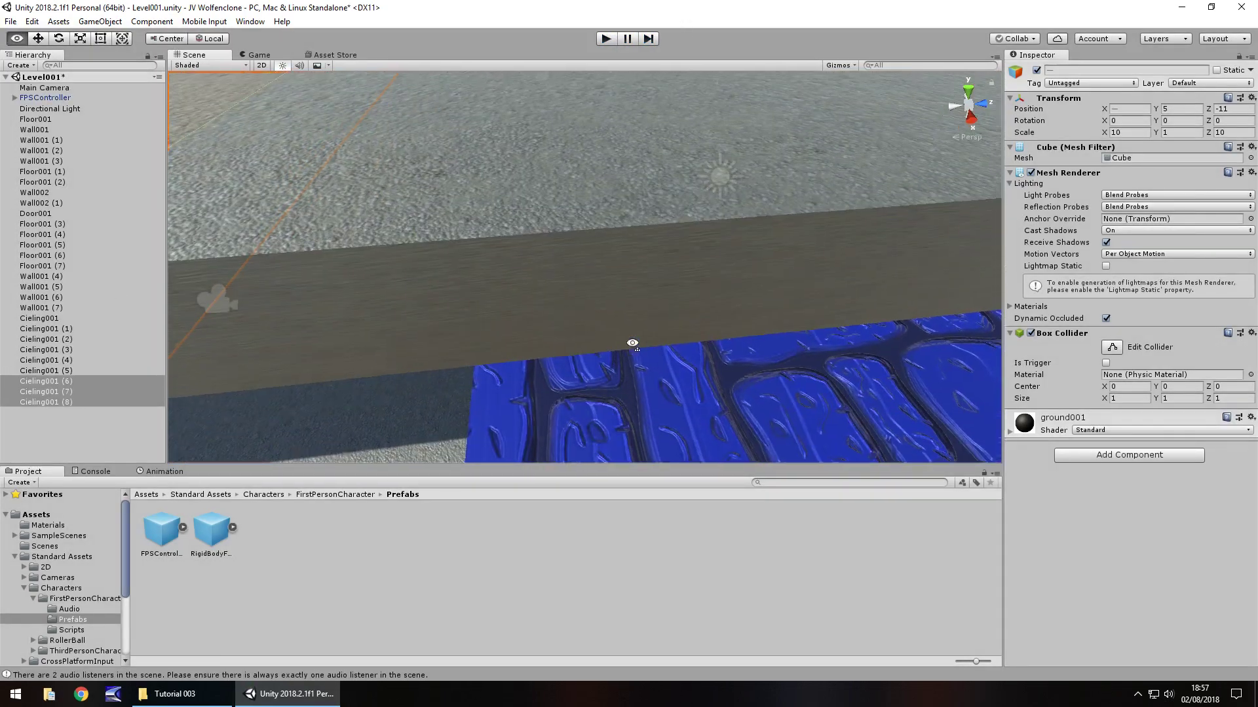
{"action": "right_click_drag", "start_coordinate": [631, 342], "coordinate": [553, 355]}
{"action": "scroll", "coordinate": [601, 389], "scroll_direction": "up", "scroll_amount": 3}
{"action": "middle_click_drag", "start_coordinate": [600, 390], "coordinate": [586, 278]}
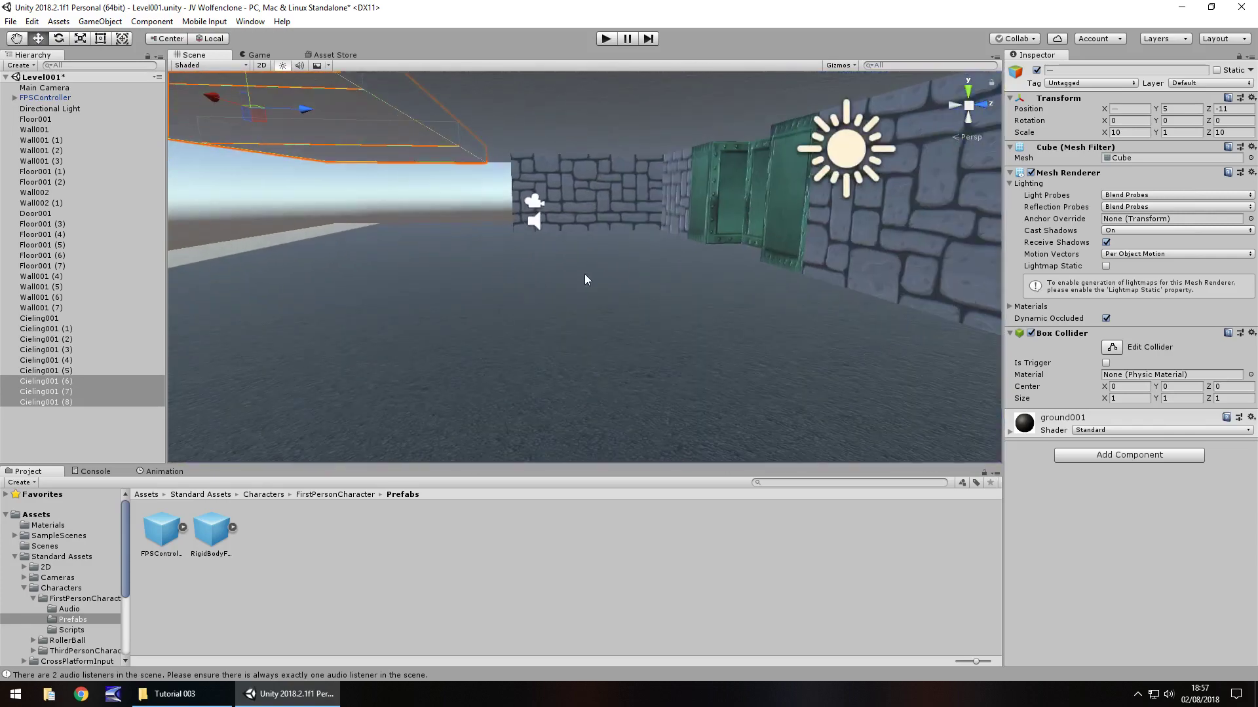
{"action": "scroll", "coordinate": [629, 274], "scroll_direction": "up", "scroll_amount": 3}
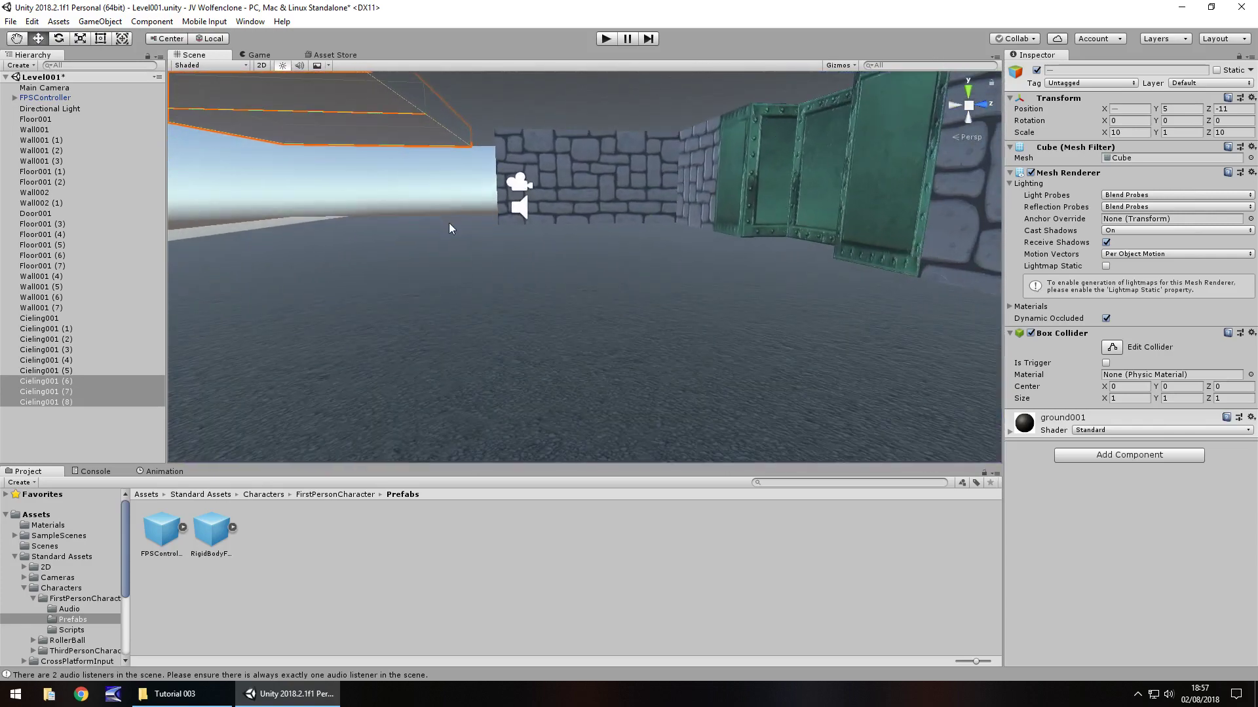
{"action": "right_click_drag", "start_coordinate": [450, 224], "coordinate": [656, 261]}
{"action": "left_click", "coordinate": [698, 197]}
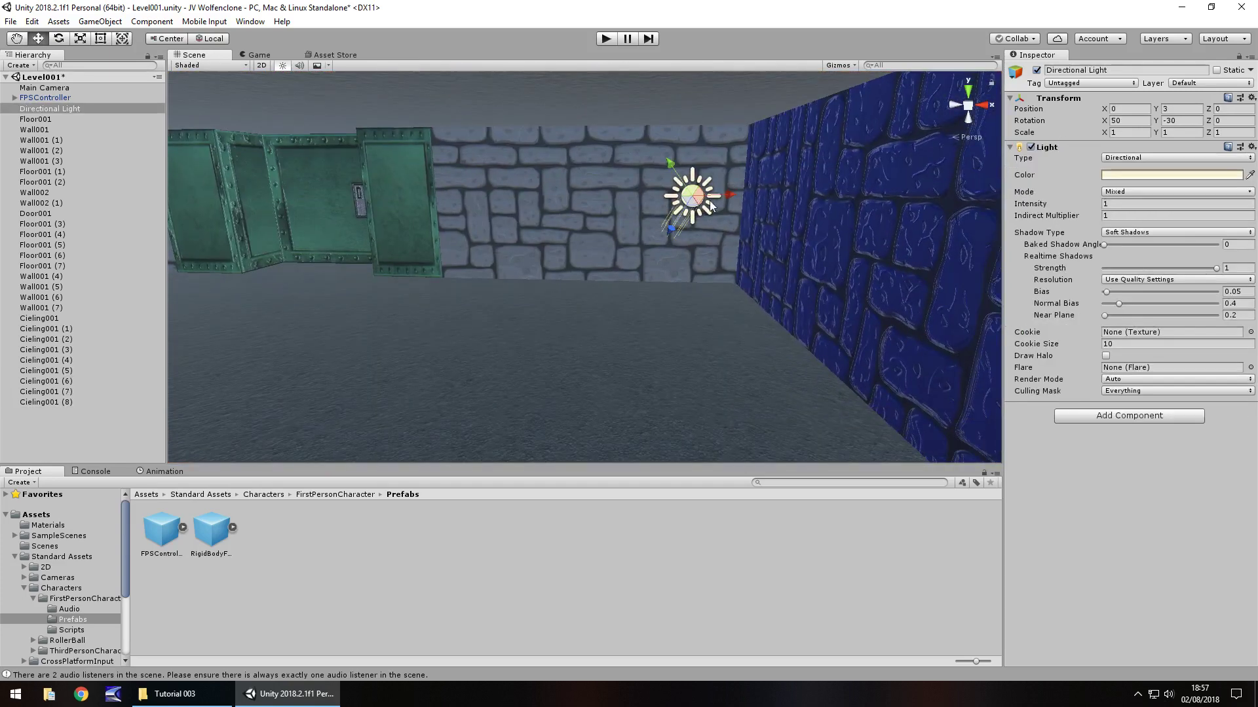
{"action": "left_click", "coordinate": [1140, 160]}
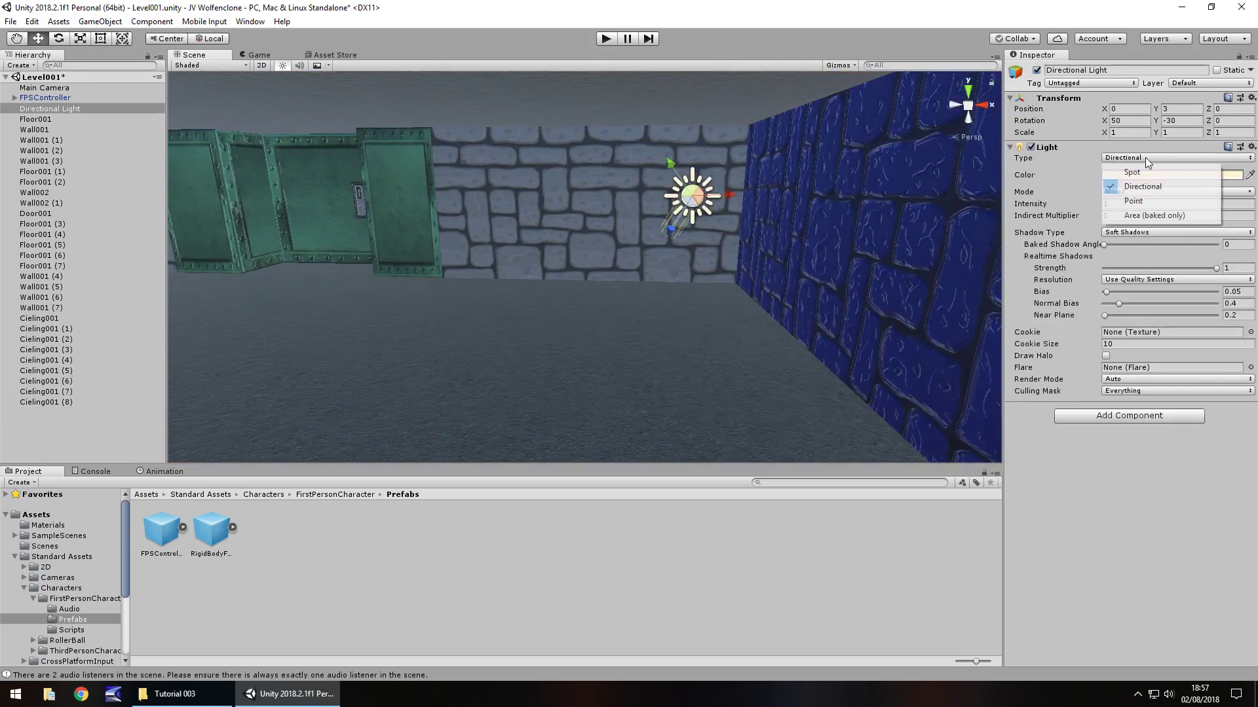
{"action": "left_click", "coordinate": [1143, 202]}
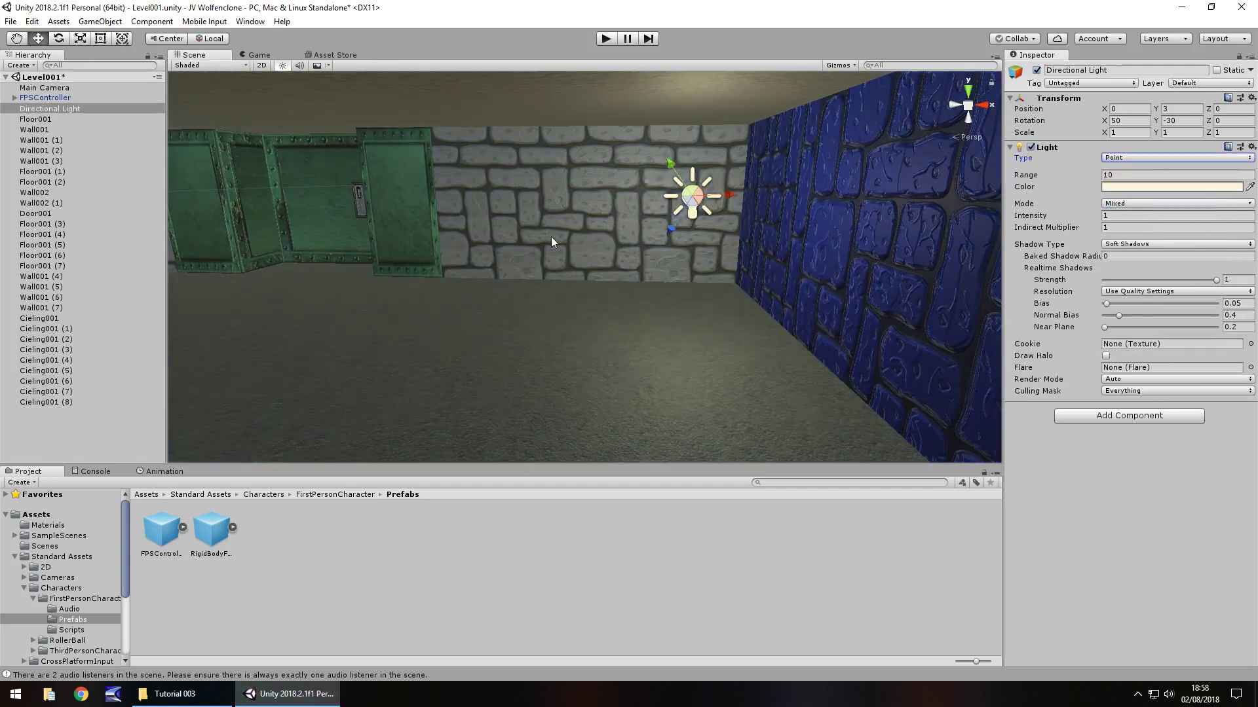
Examine how the point light falls on the door, the stone and blue walls, and the open side of the room
{"action": "right_click_drag", "start_coordinate": [702, 242], "coordinate": [619, 245]}
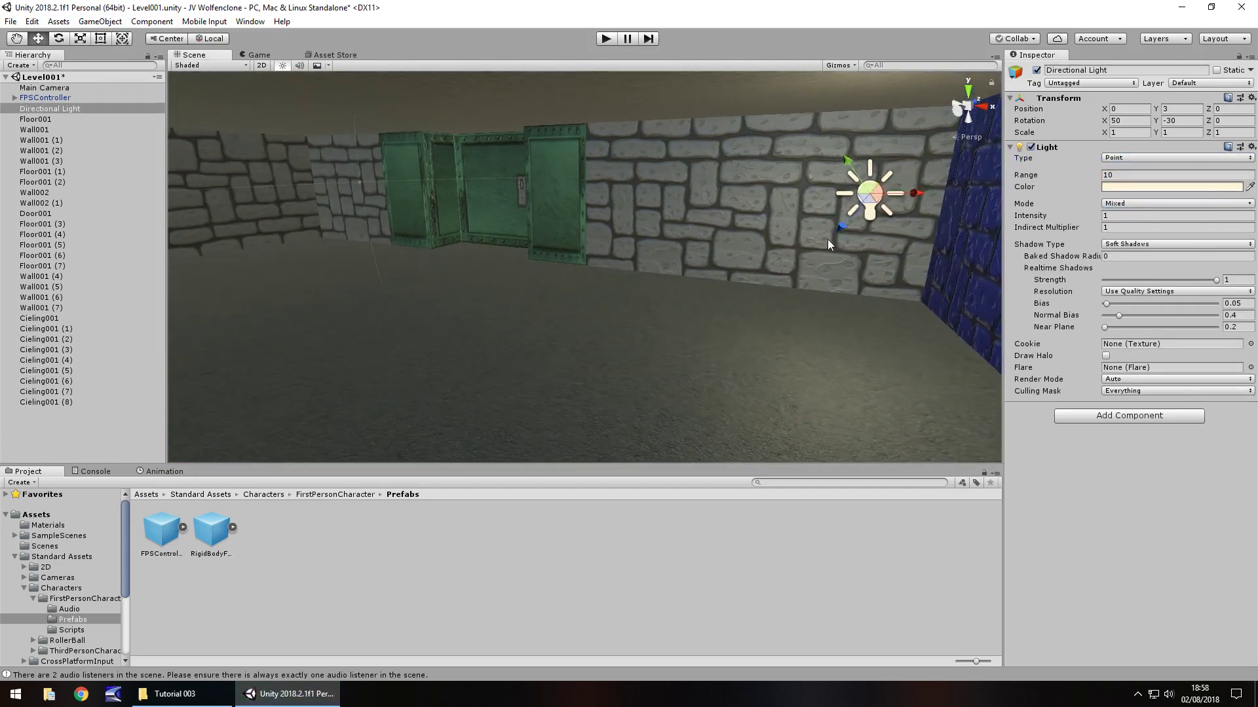
{"action": "mouse_move", "coordinate": [611, 191]}
{"action": "right_mouse_down"}
{"action": "mouse_move", "coordinate": [783, 393]}
{"action": "mouse_move", "coordinate": [599, 196]}
{"action": "right_mouse_up"}
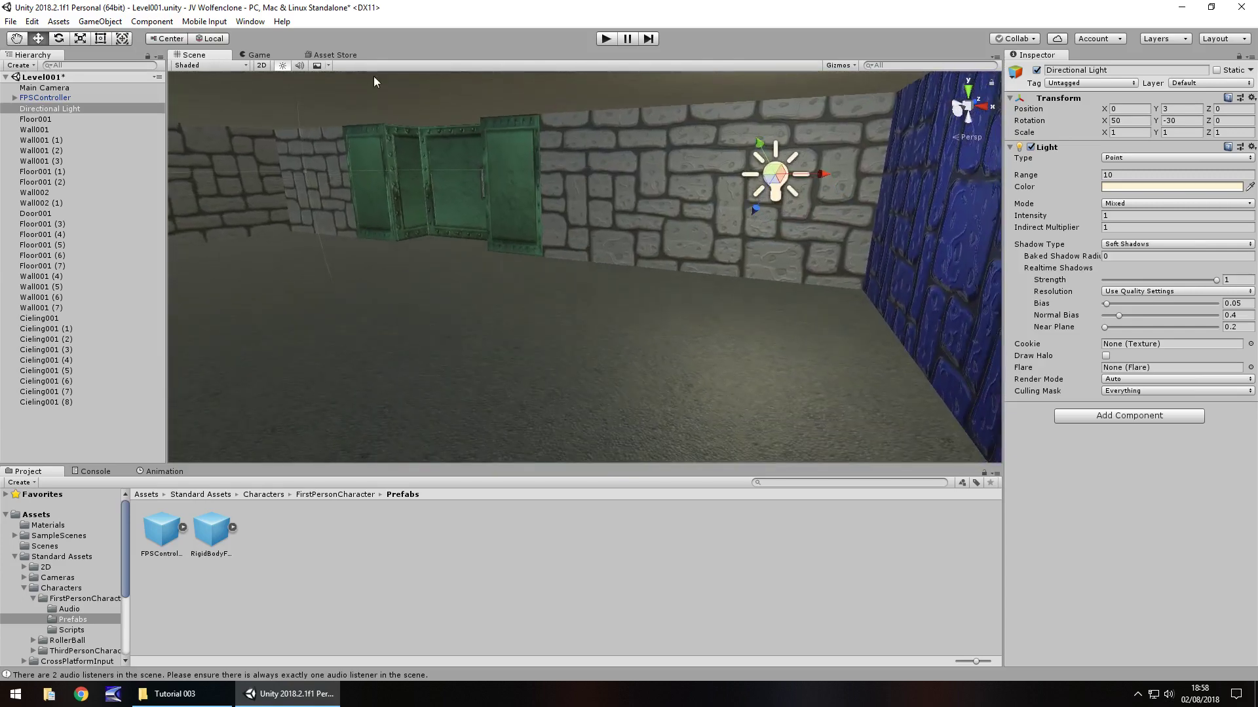
{"action": "left_click", "coordinate": [251, 21]}
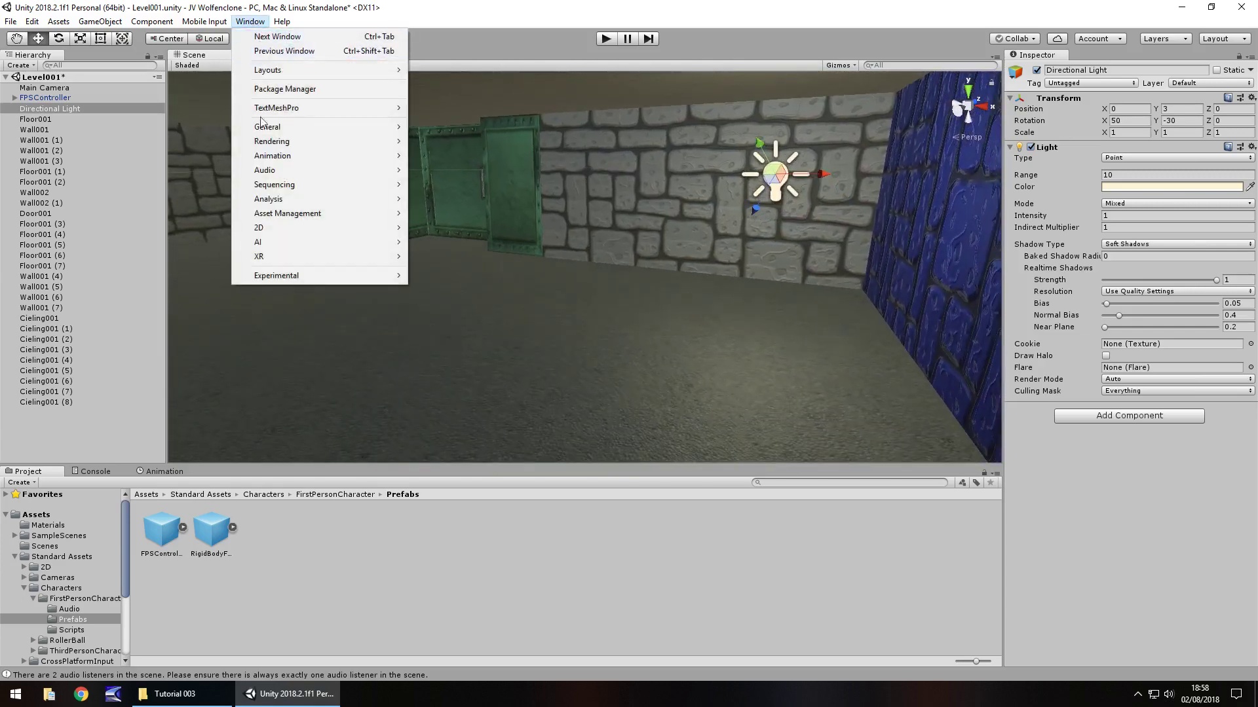
{"action": "left_click", "coordinate": [540, 2]}
{"action": "right_click_drag", "start_coordinate": [775, 173], "coordinate": [618, 190]}
{"action": "middle_click_drag", "start_coordinate": [535, 144], "coordinate": [746, 296]}
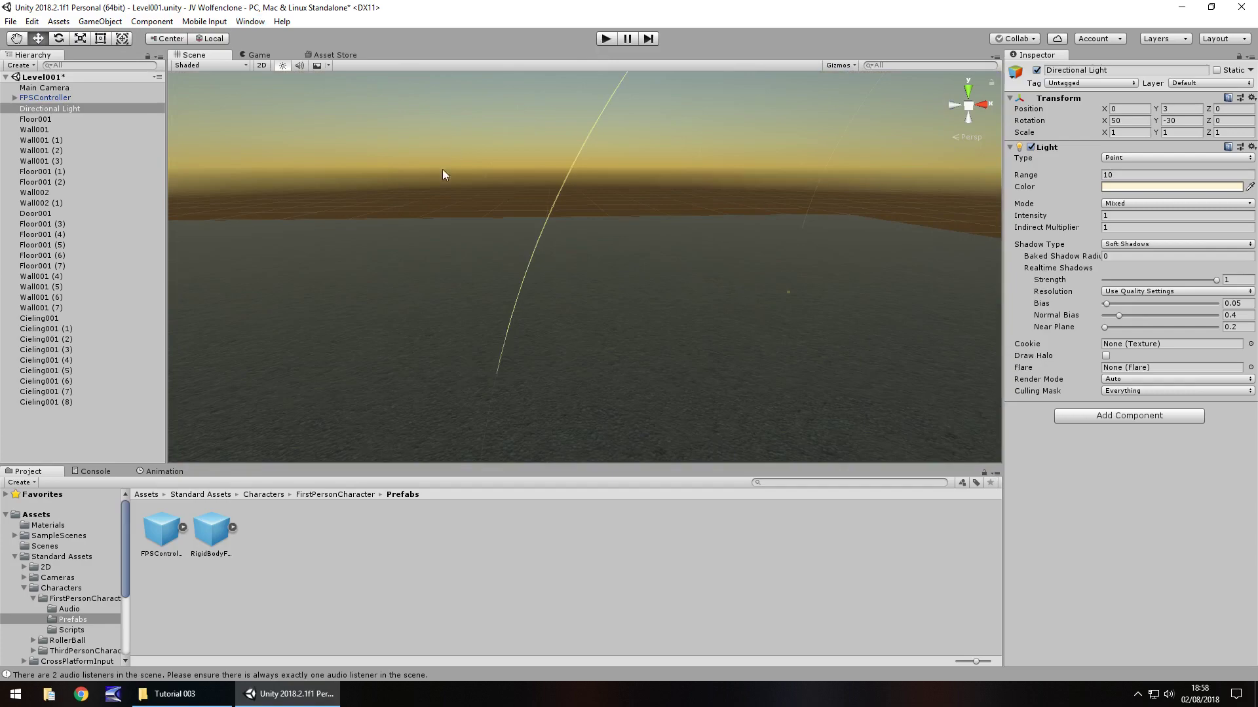
{"action": "right_click_drag", "start_coordinate": [442, 169], "coordinate": [457, 97]}
{"action": "middle_click_drag", "start_coordinate": [819, 302], "coordinate": [578, 153]}
{"action": "right_click_drag", "start_coordinate": [578, 154], "coordinate": [659, 274]}
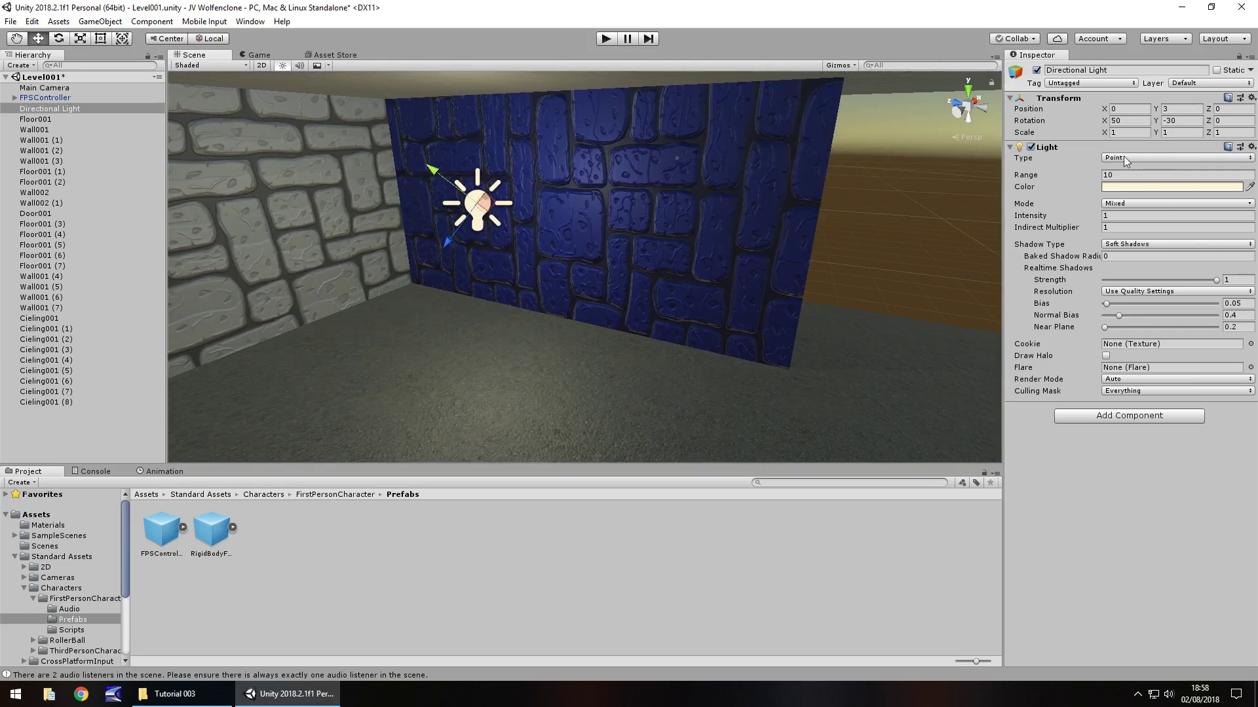
Set the point light's range to 40.3 and its intensity to 1
{"action": "left_click_drag", "start_coordinate": [1074, 175], "coordinate": [1257, 200]}
{"action": "right_click_drag", "start_coordinate": [439, 216], "coordinate": [545, 300]}
{"action": "scroll", "coordinate": [616, 324], "scroll_direction": "down", "scroll_amount": 3}
{"action": "middle_click_drag", "start_coordinate": [629, 329], "coordinate": [724, 236]}
{"action": "left_click_drag", "start_coordinate": [1074, 222], "coordinate": [185, 216]}
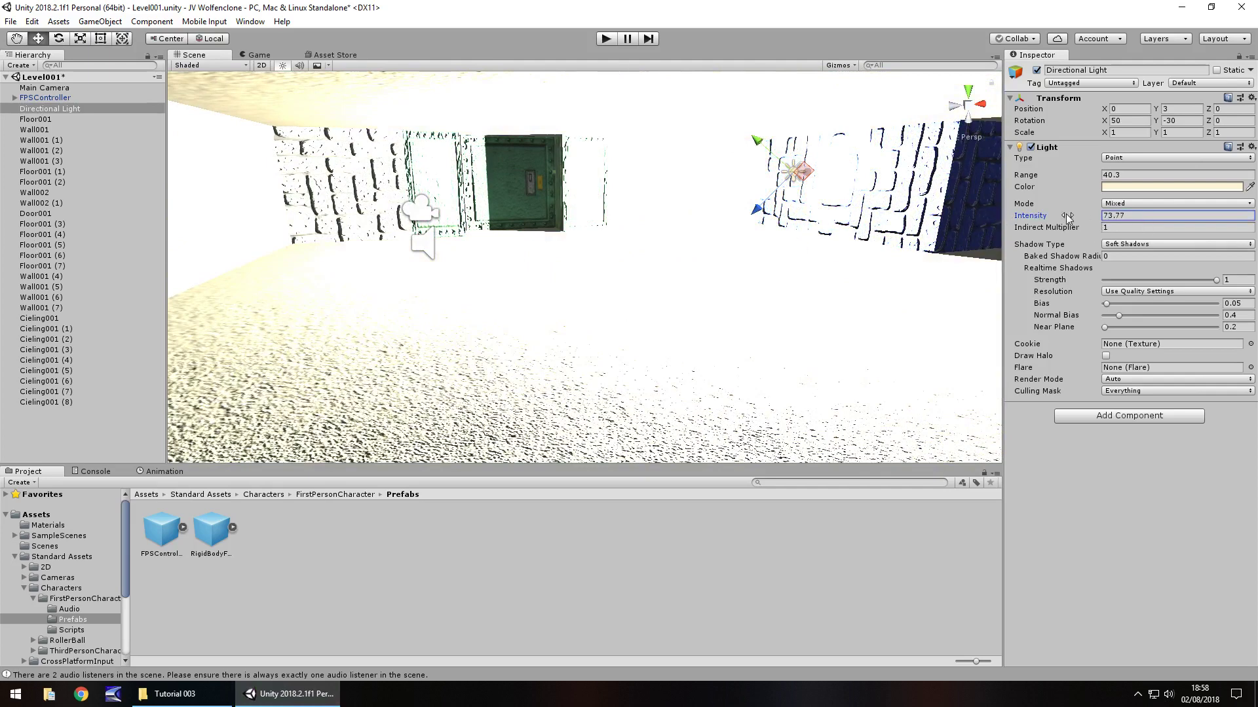
{"action": "type", "text": "1"}
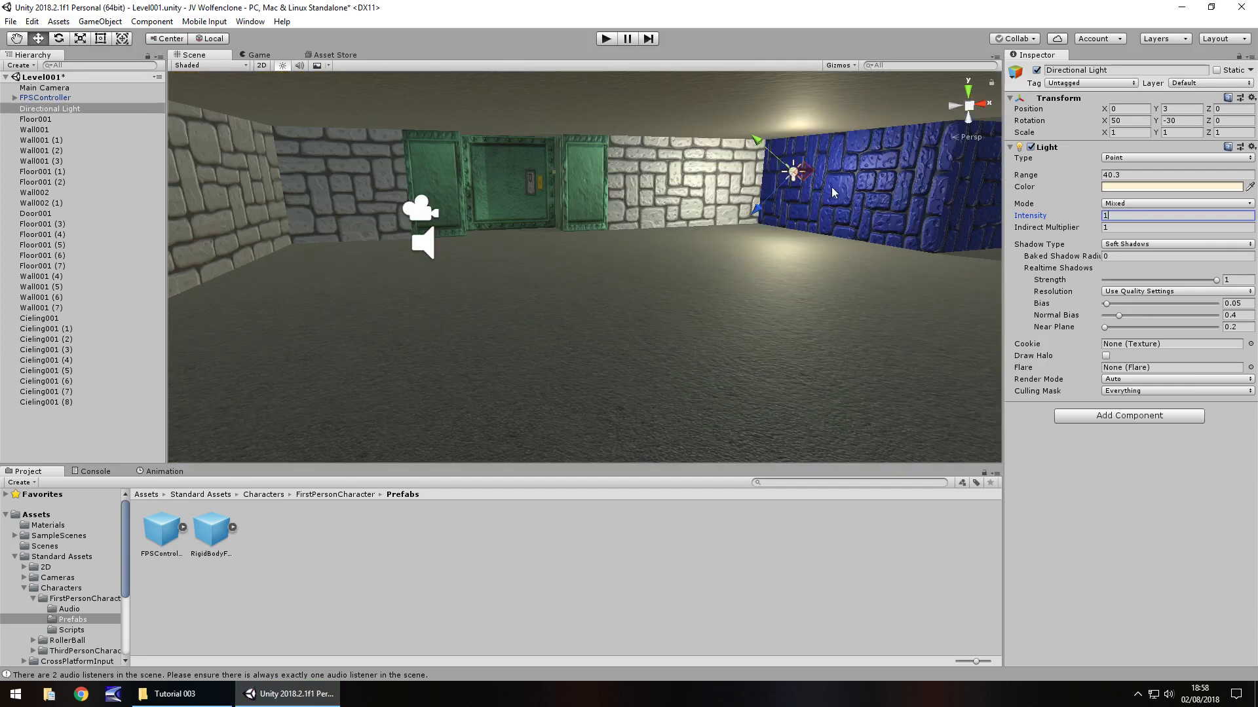
Zero the point light's X and Y rotation and move it to about X -5.51, Z -2.16
{"action": "left_click", "coordinate": [1130, 121]}
{"action": "type", "text": "0"}
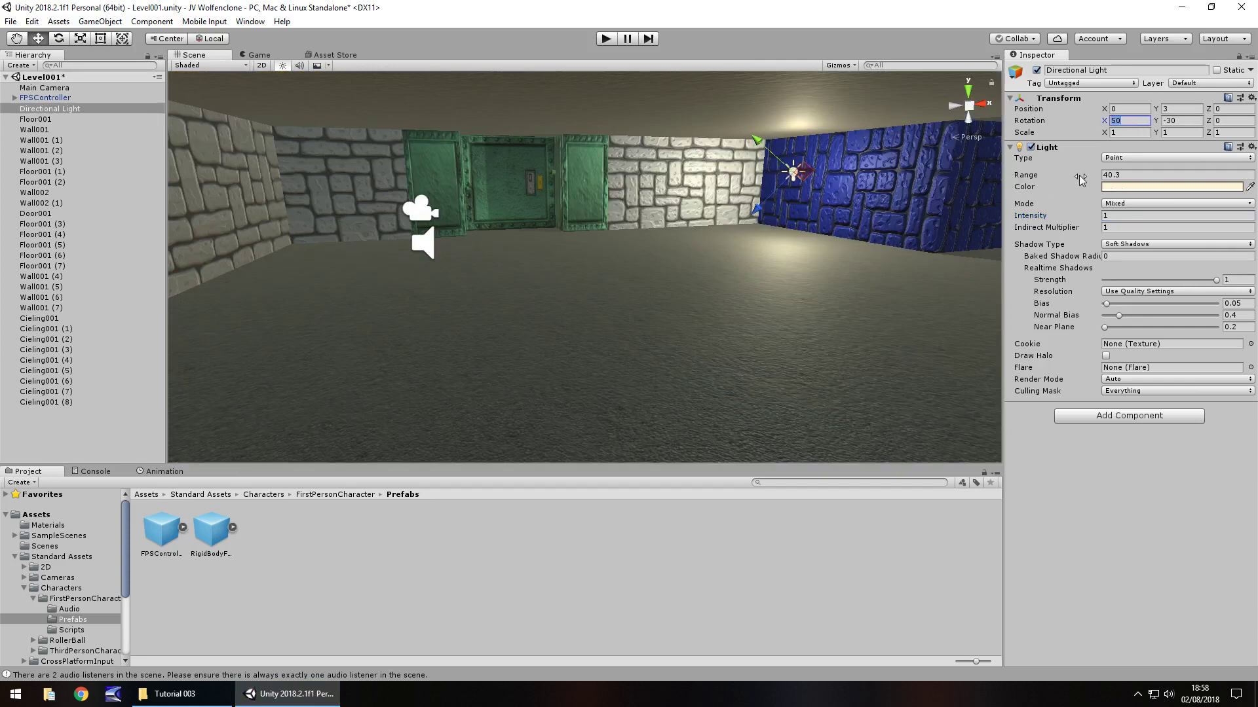
{"action": "left_click", "coordinate": [1182, 120]}
{"action": "type", "text": "0"}
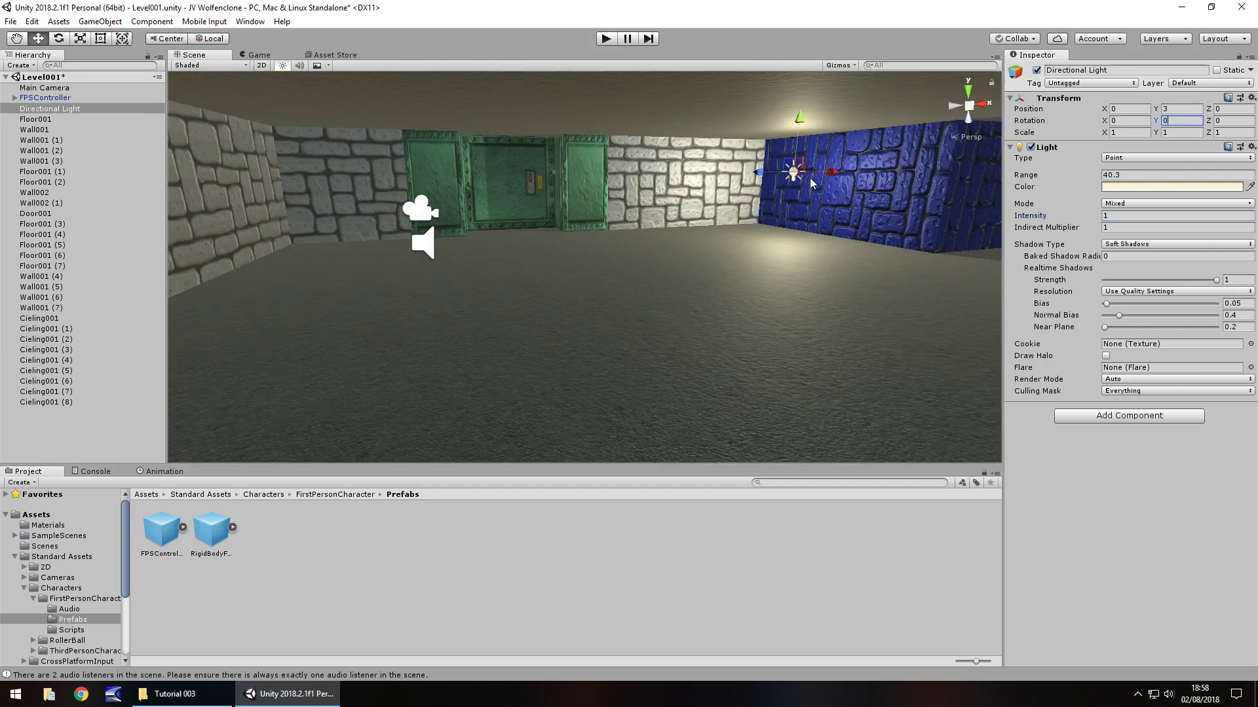
{"action": "left_click_drag", "start_coordinate": [834, 175], "coordinate": [715, 198]}
{"action": "left_click_drag", "start_coordinate": [641, 177], "coordinate": [667, 190]}
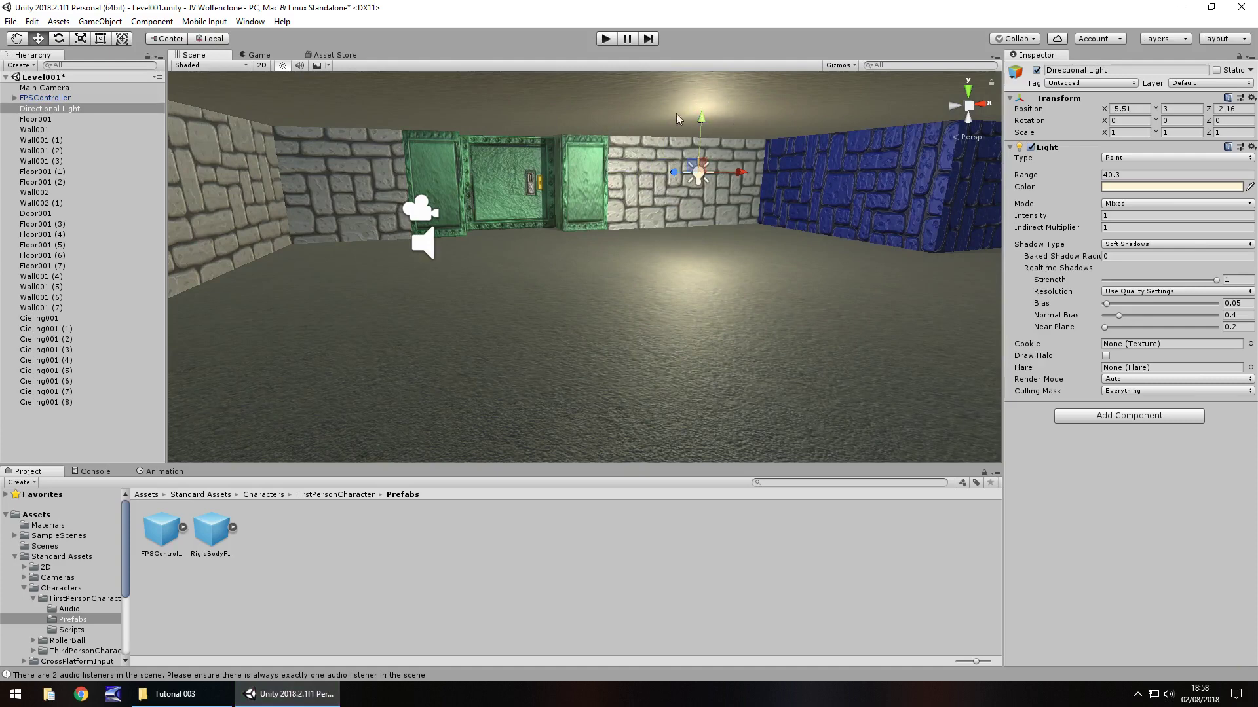
Play-test the level to check the point light's effect on the walls and door
{"action": "left_click", "coordinate": [605, 38]}
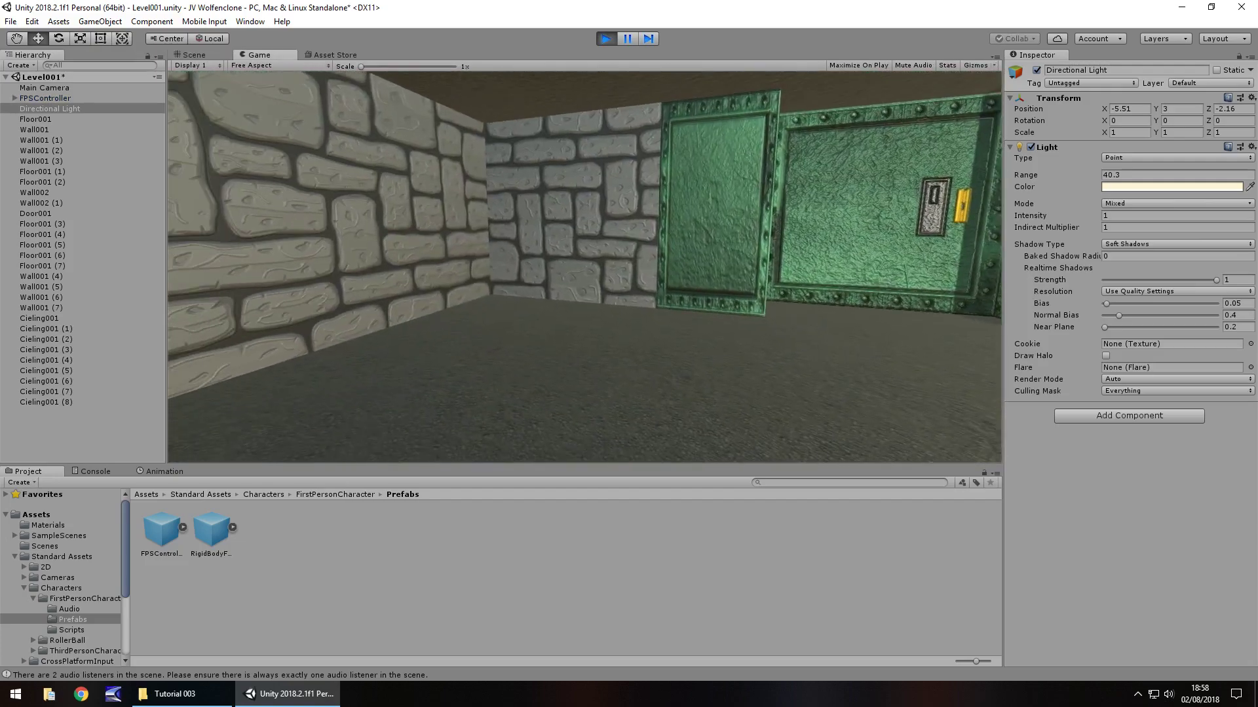
{"action": "key", "text": "ctrl+p"}
Set the Y rotation of Wall001 (6), the side wall block adjoining the corner near the door, to 180
{"action": "right_click_drag", "start_coordinate": [592, 255], "coordinate": [395, 231]}
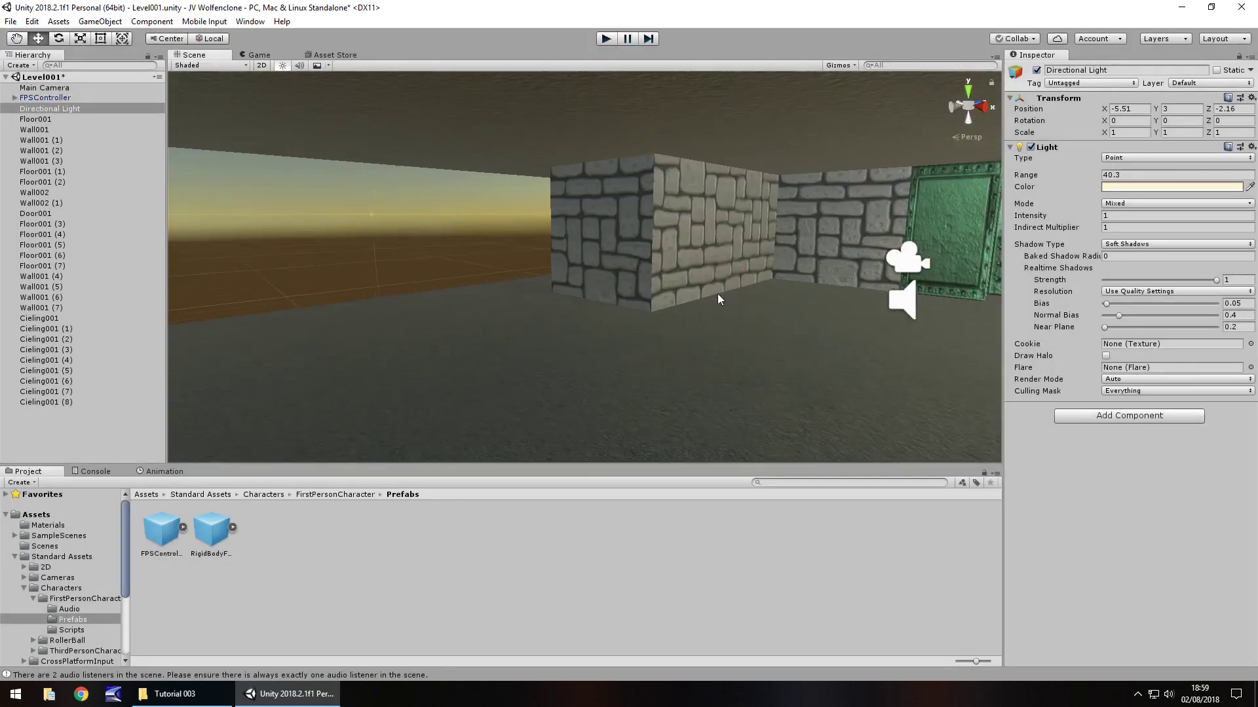
{"action": "scroll", "coordinate": [717, 294], "scroll_direction": "up", "scroll_amount": 3}
{"action": "middle_click_drag", "start_coordinate": [718, 293], "coordinate": [611, 282]}
{"action": "left_click", "coordinate": [548, 242]}
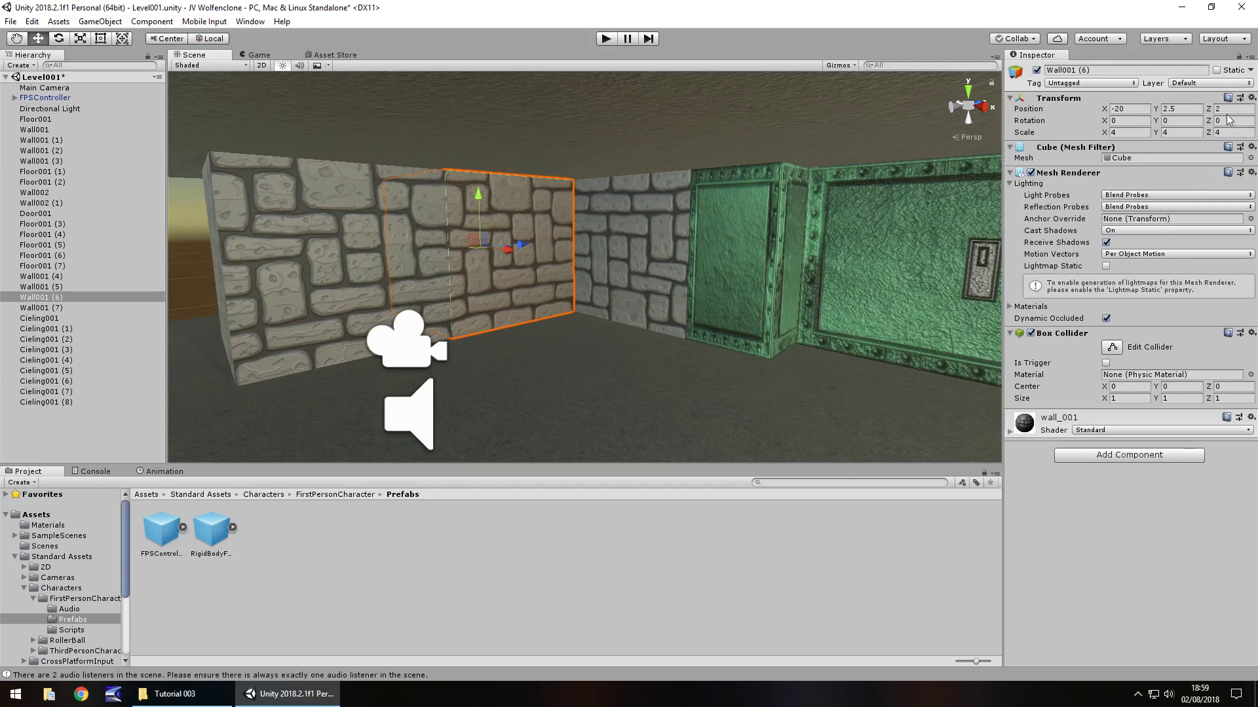
{"action": "left_click", "coordinate": [1186, 122]}
{"action": "type", "text": "90"}
{"action": "key", "text": "BackSpace"}
{"action": "key", "text": "BackSpace"}
{"action": "type", "text": "180"}
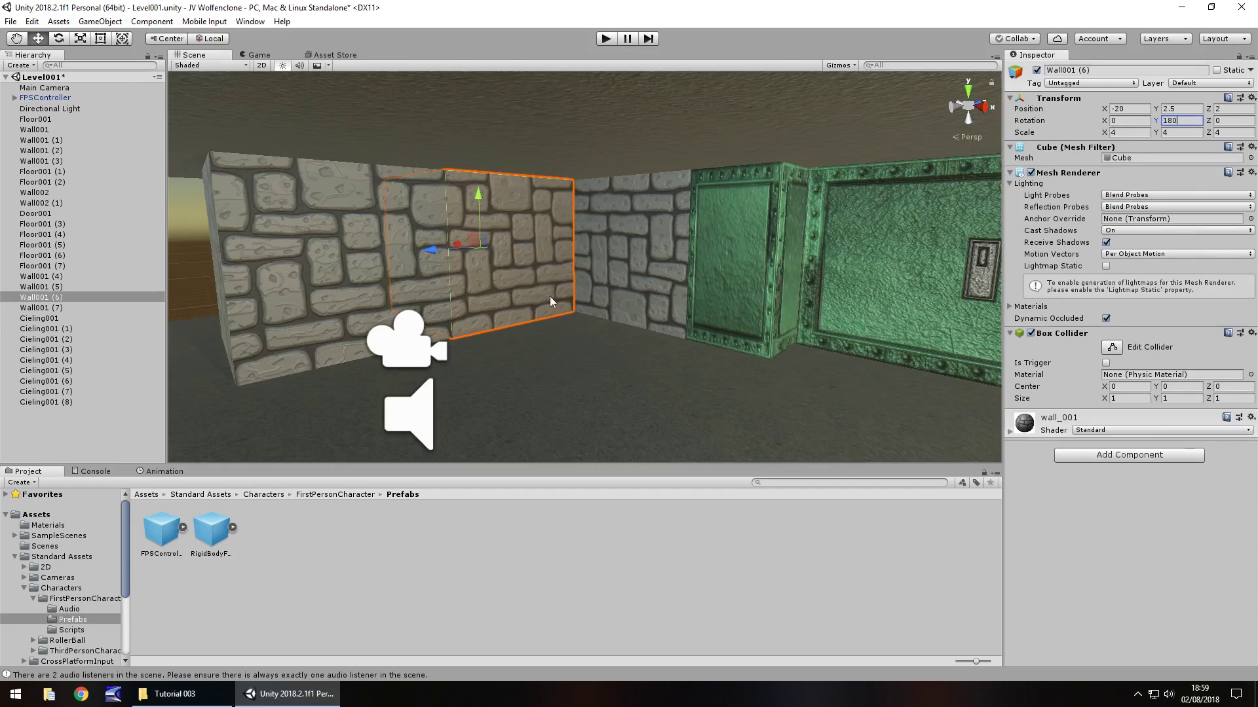
{"action": "left_click", "coordinate": [197, 300]}
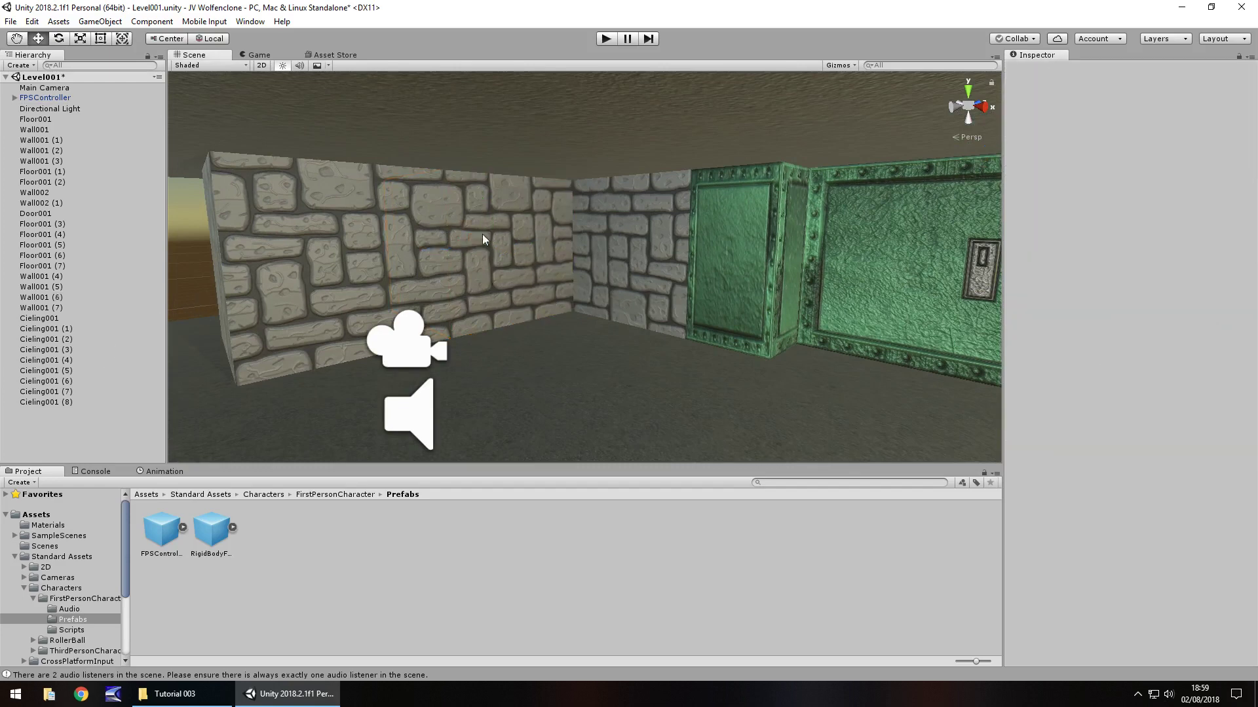
Set the X rotation of Wall001 (6) to 180 to flip its stone texture, and deselect it
{"action": "left_click", "coordinate": [505, 221]}
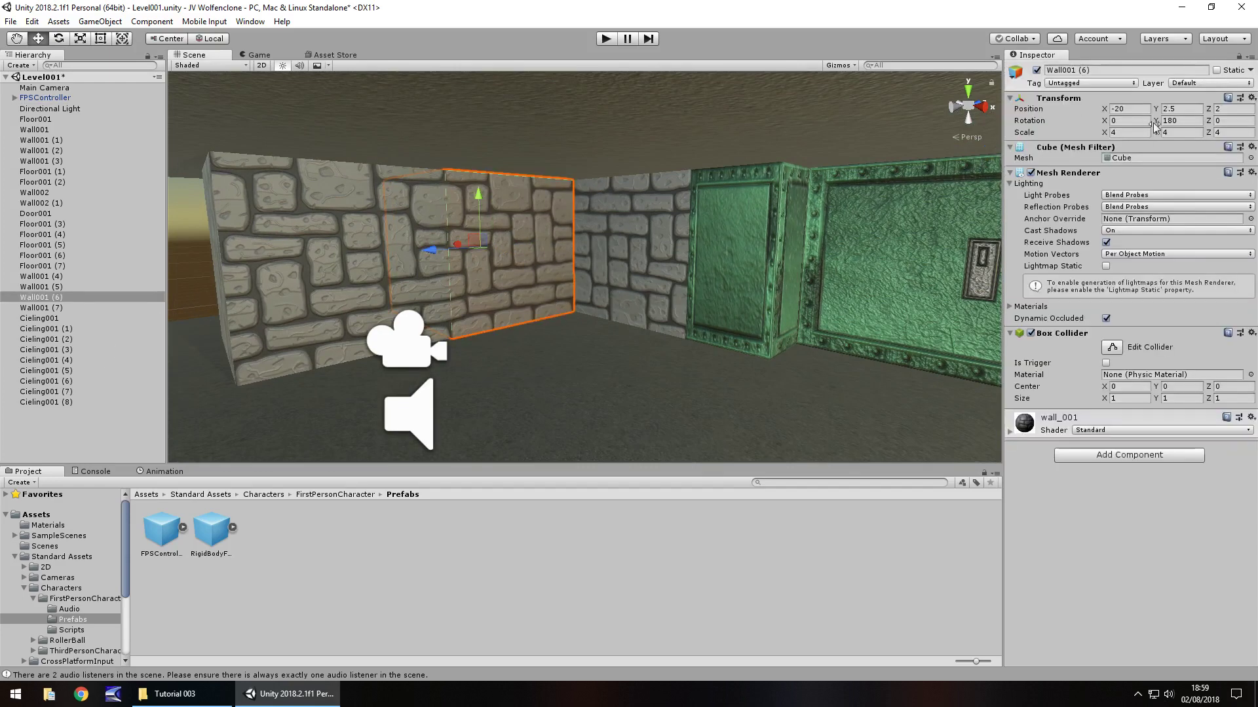
{"action": "left_click", "coordinate": [1126, 121]}
{"action": "type", "text": "90"}
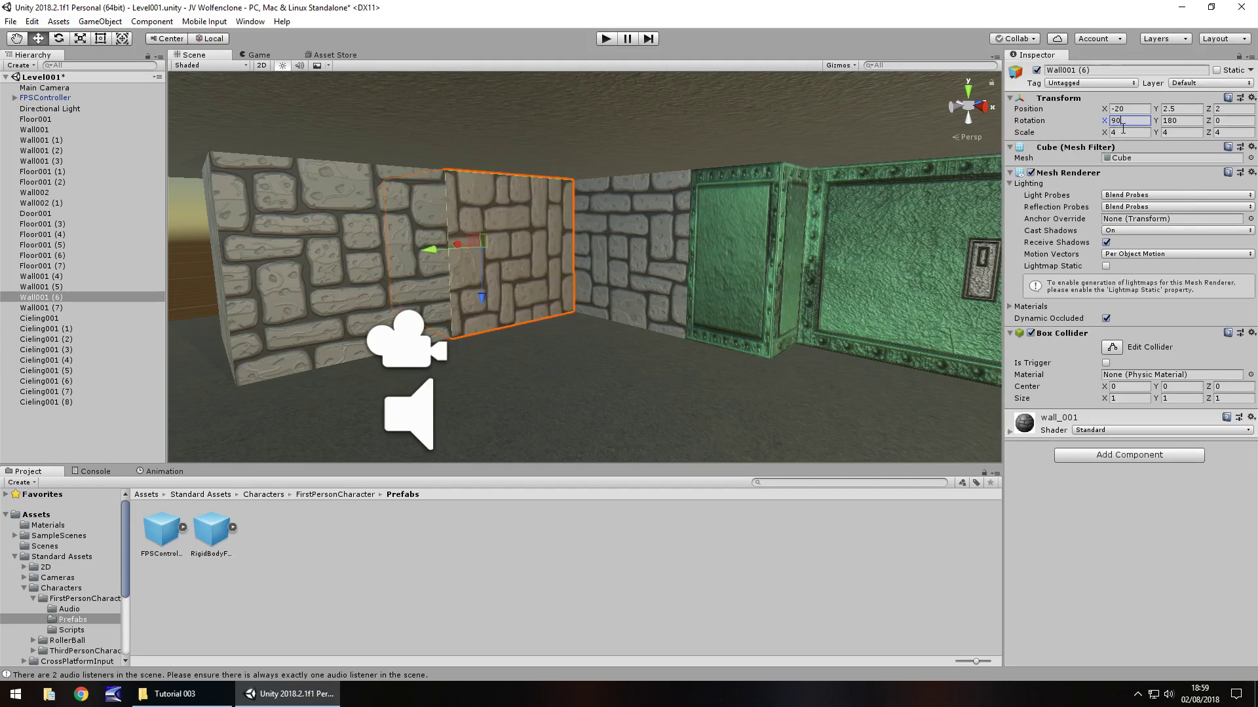
{"action": "key", "text": "BackSpace"}
{"action": "key", "text": "BackSpace"}
{"action": "type", "text": "180"}
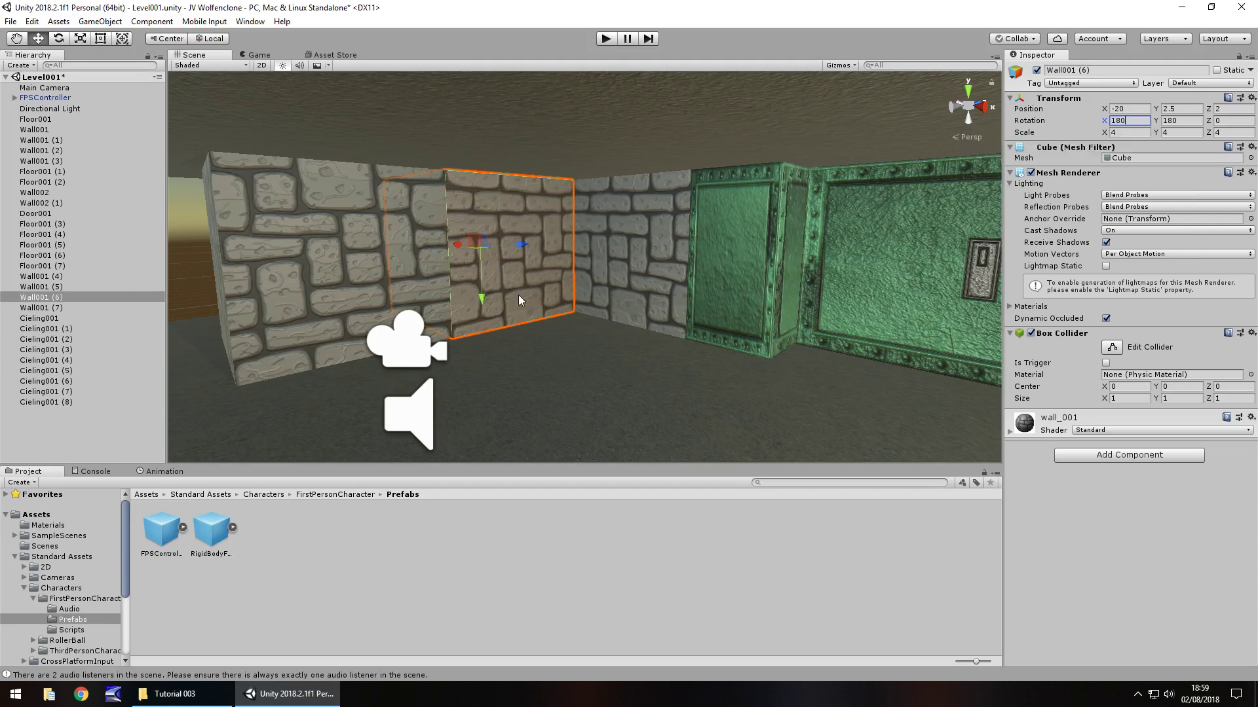
{"action": "left_click", "coordinate": [595, 275]}
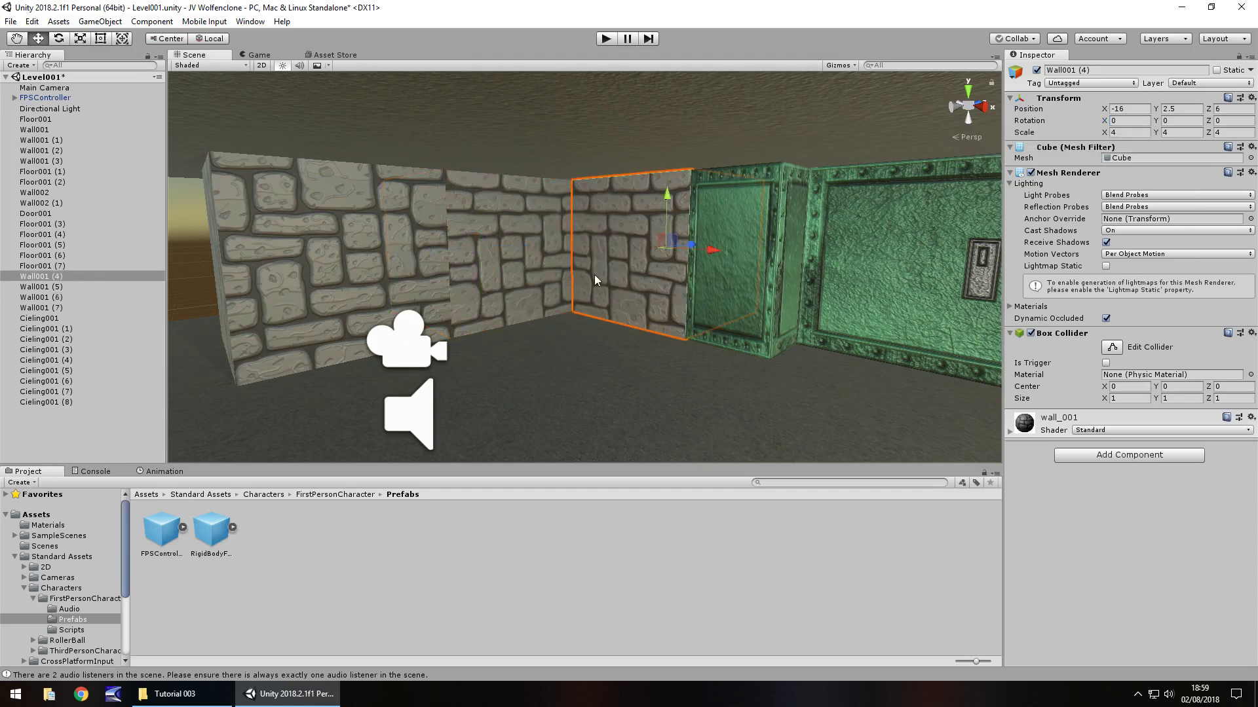
{"action": "left_click", "coordinate": [190, 259]}
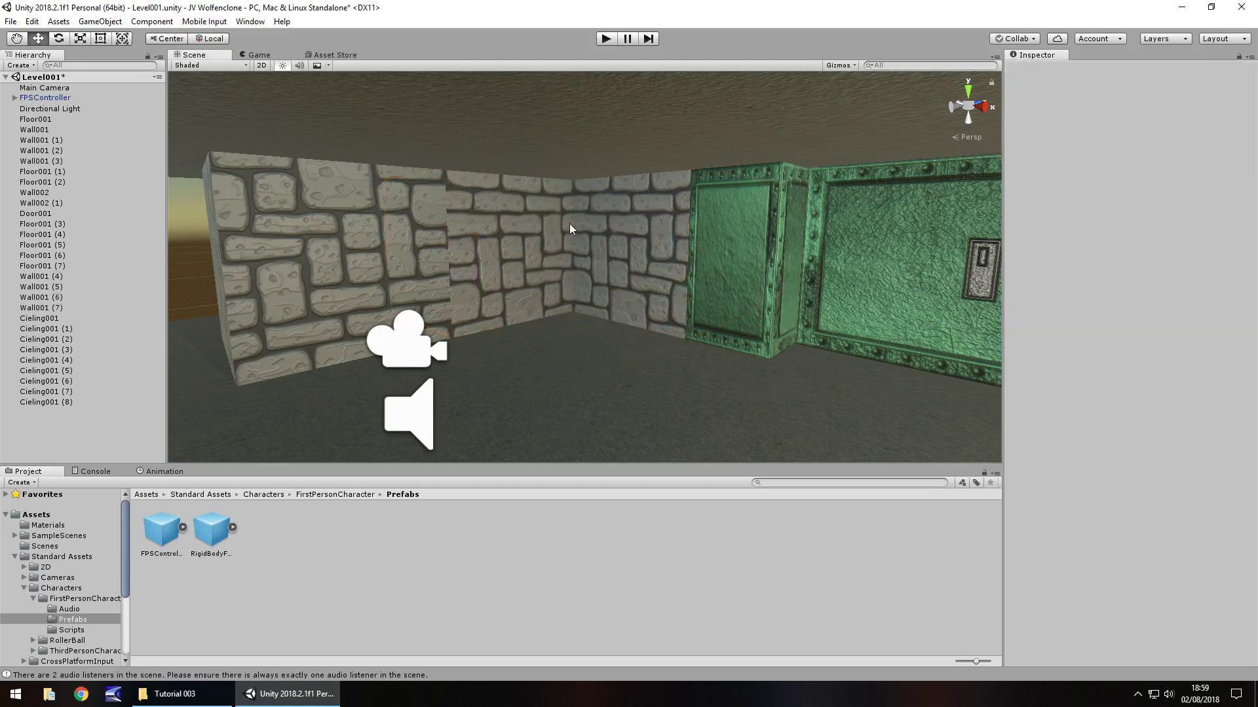
Set the X rotation of the neighbouring stone block Wall001 (7) to 180 as well
{"action": "left_click", "coordinate": [312, 253]}
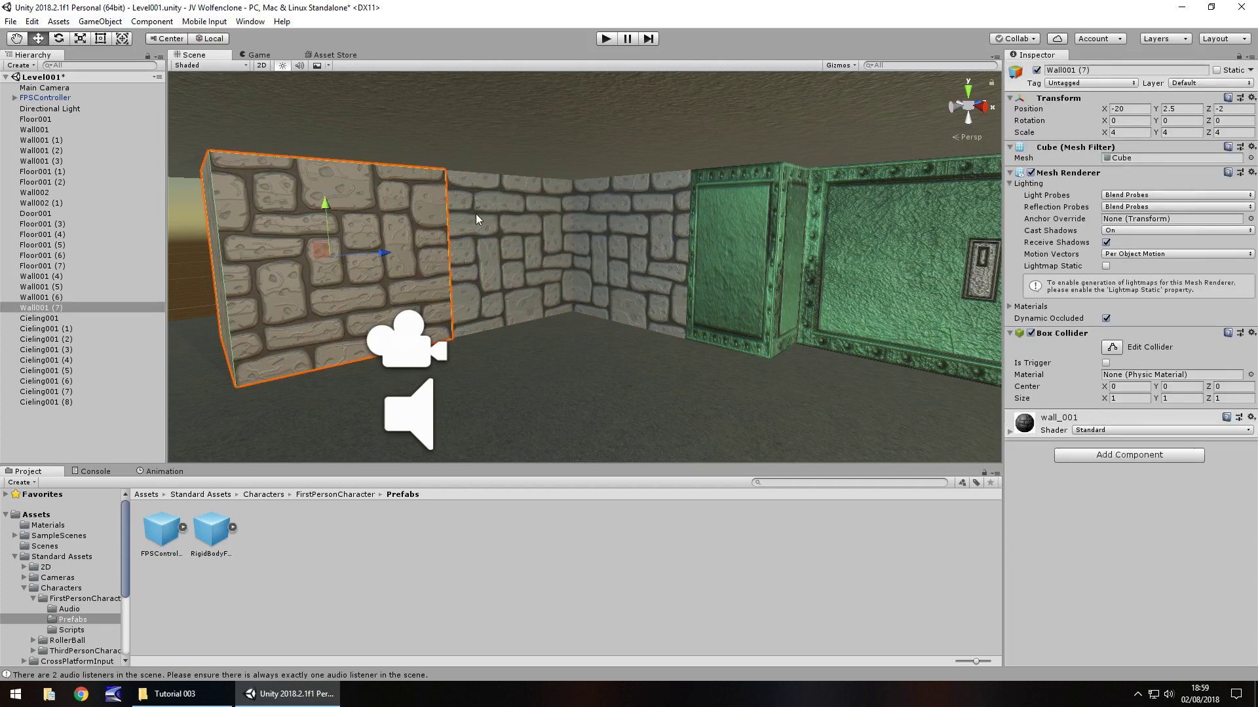
{"action": "left_click", "coordinate": [1127, 121]}
{"action": "type", "text": "180"}
{"action": "left_click", "coordinate": [200, 216]}
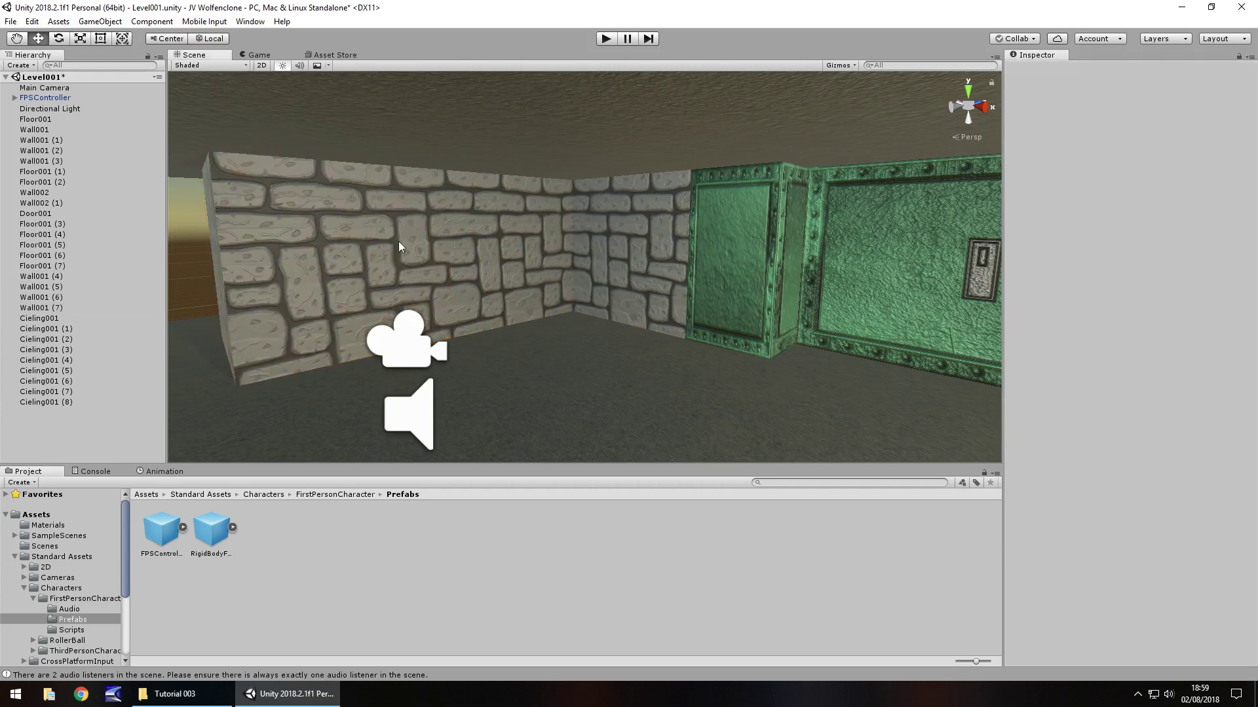
Duplicate the end block of the blue wall, Wall001 (3), and extend the wall with the copy at Z -6
{"action": "right_click_drag", "start_coordinate": [489, 236], "coordinate": [978, 262]}
{"action": "left_click", "coordinate": [694, 191]}
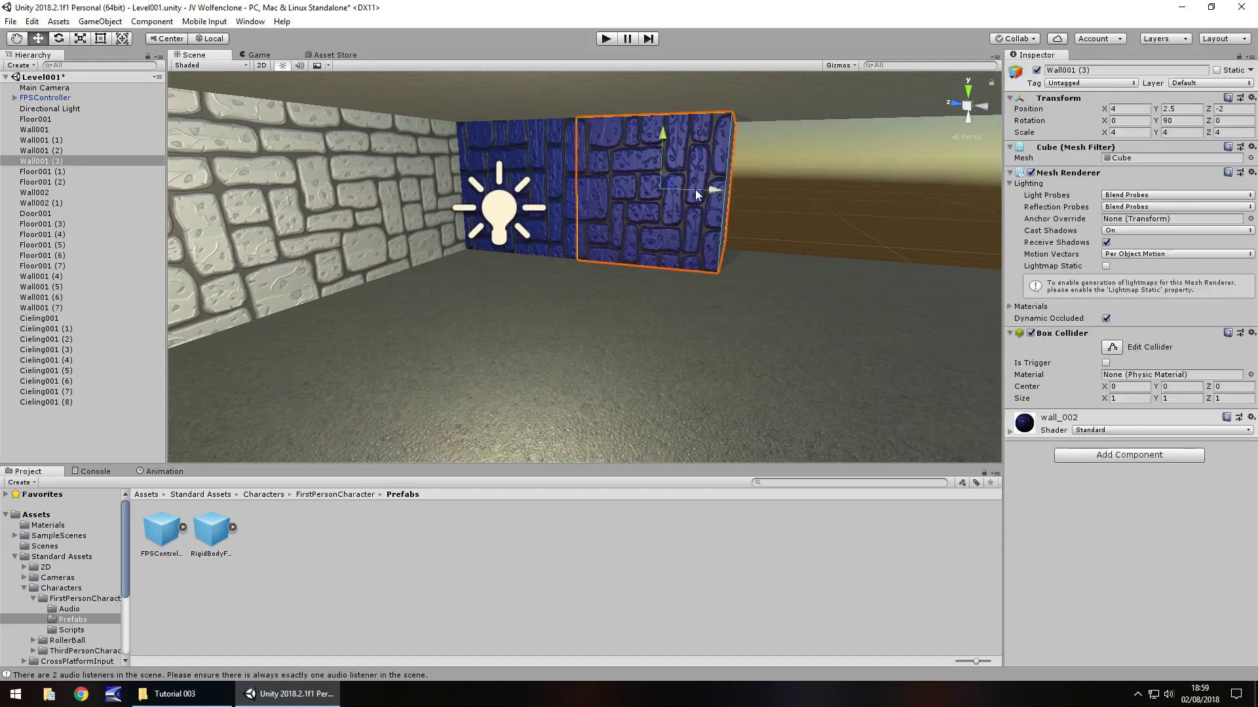
{"action": "key", "text": "ctrl+d"}
{"action": "left_click_drag", "start_coordinate": [708, 191], "coordinate": [843, 207]}
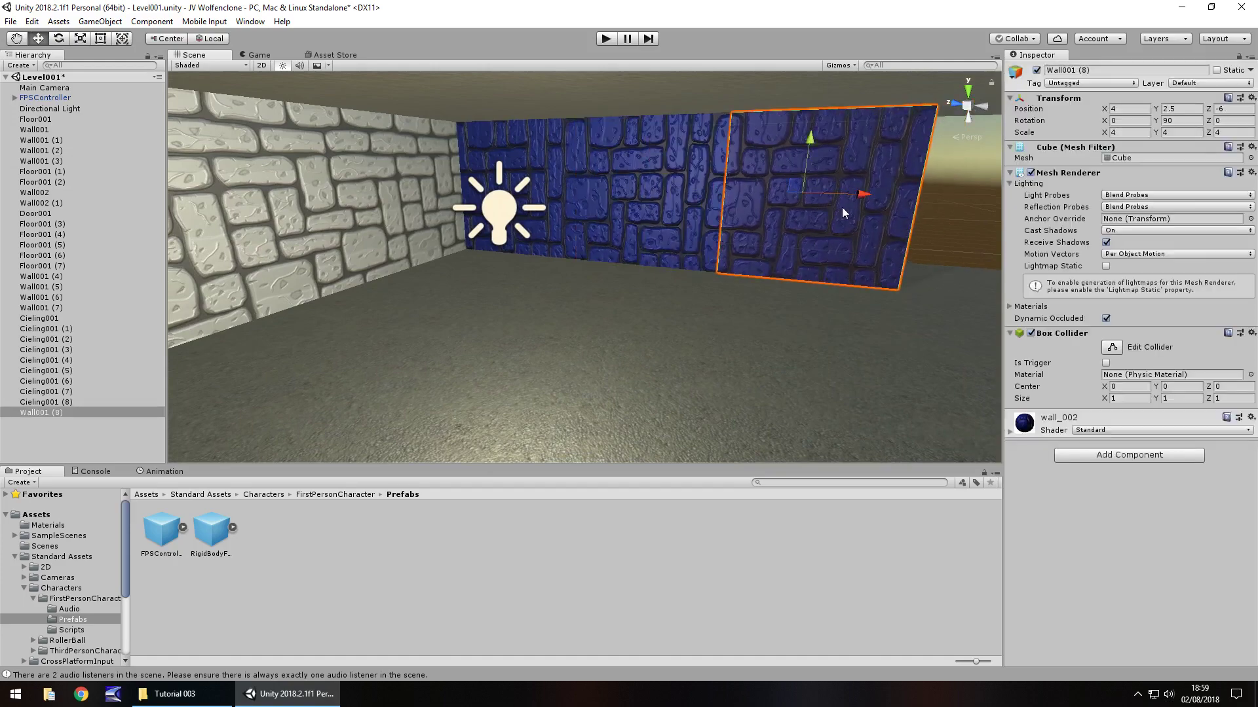
{"action": "left_click", "coordinate": [933, 221]}
{"action": "right_click_drag", "start_coordinate": [931, 229], "coordinate": [688, 237]}
{"action": "scroll", "coordinate": [671, 244], "scroll_direction": "down", "scroll_amount": 6}
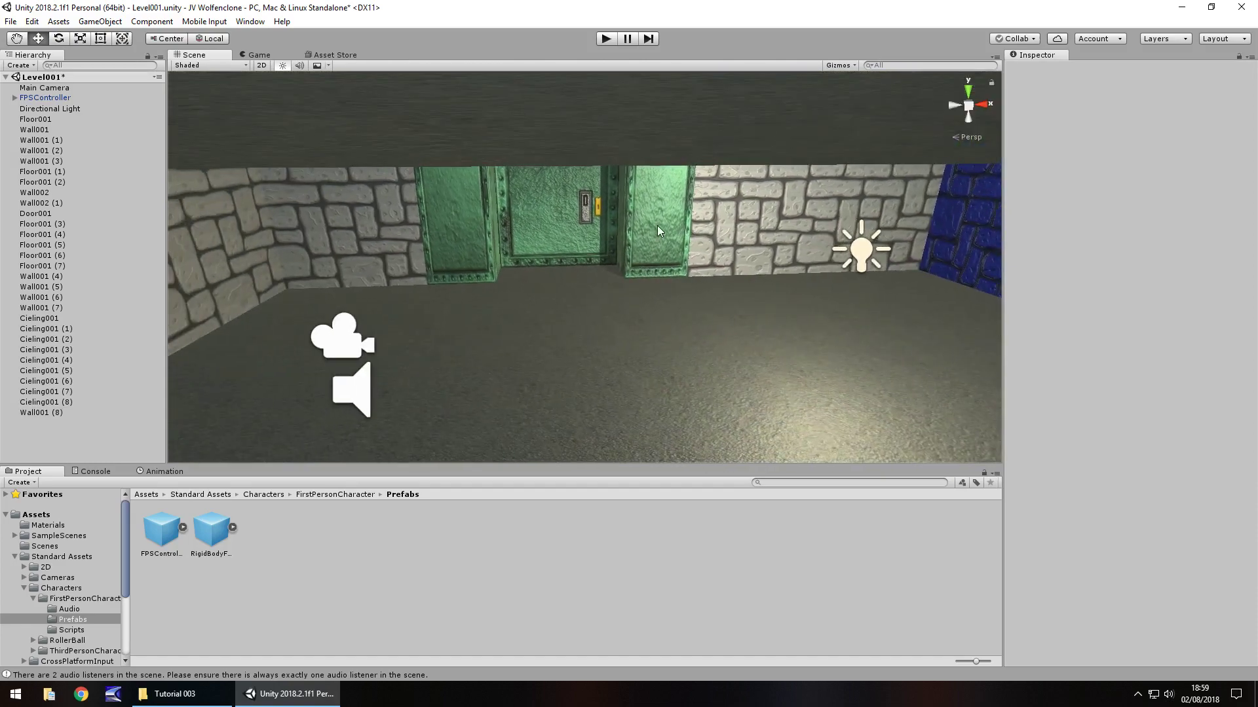
{"action": "middle_click_drag", "start_coordinate": [671, 246], "coordinate": [664, 214]}
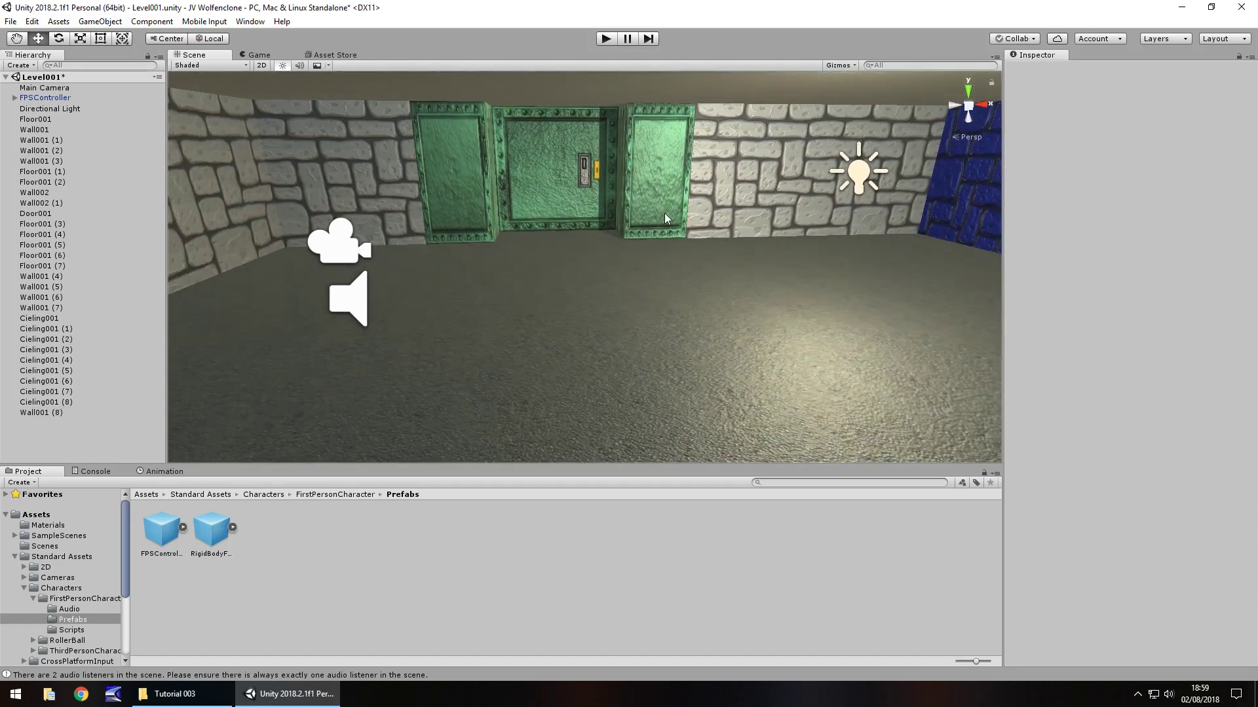